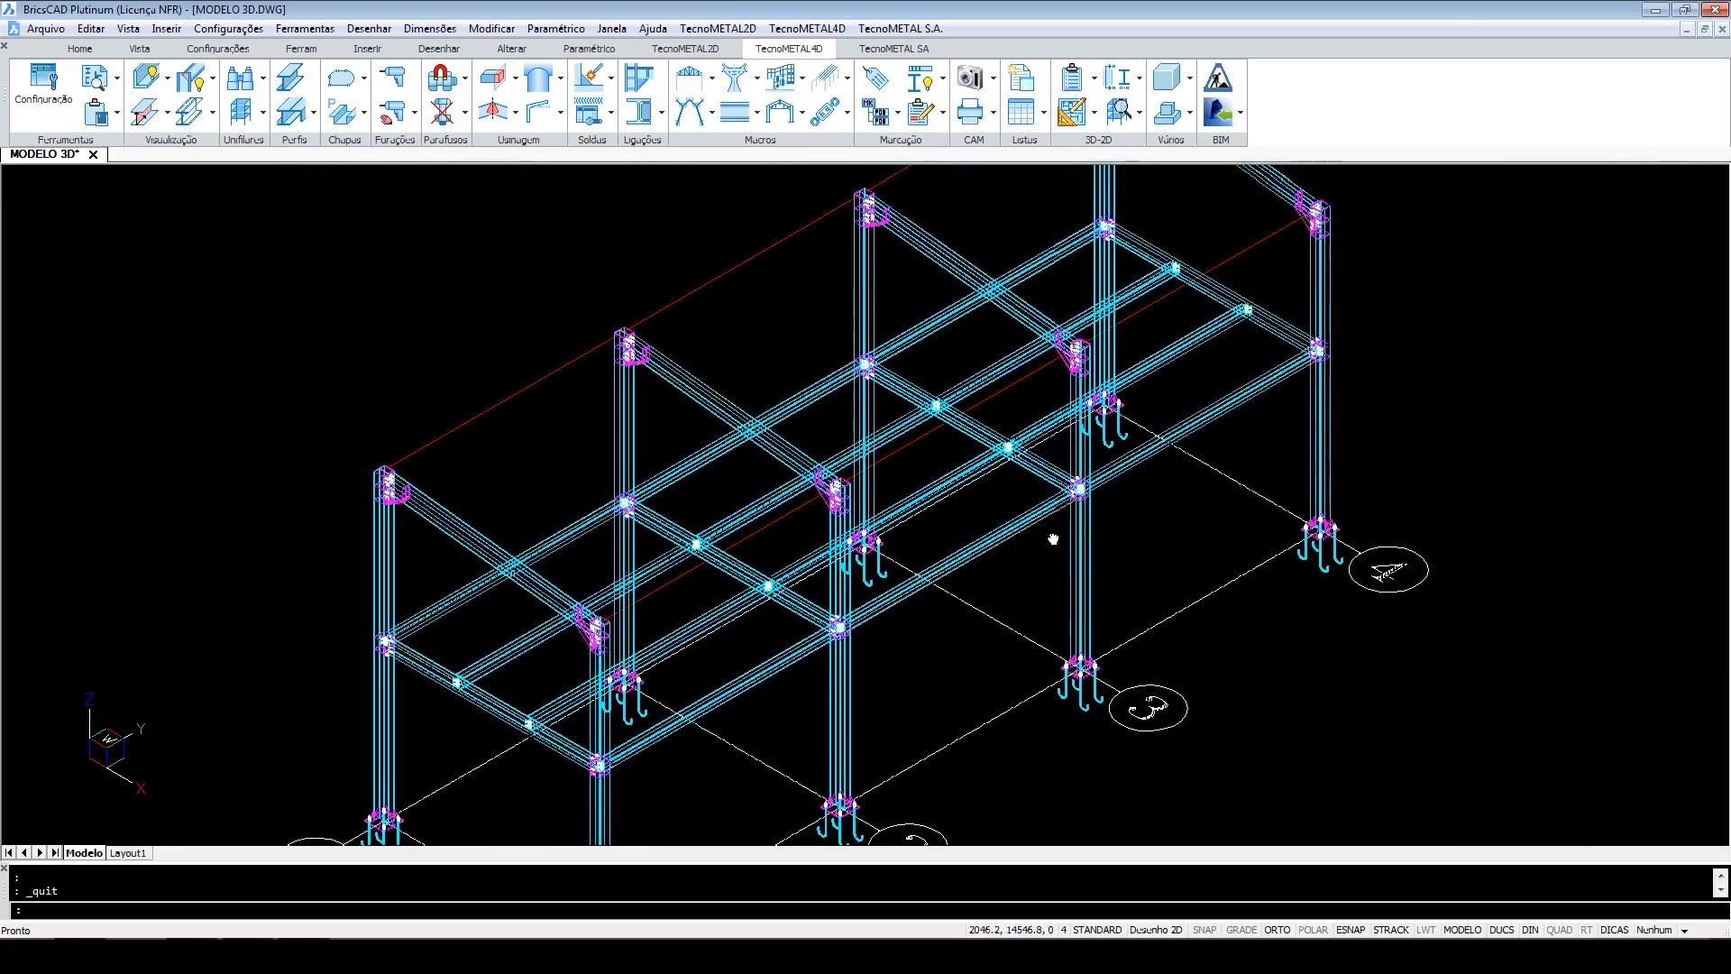
Switch the 3D model display to the shaded (Obscurecido) visual style.
{"action": "left_click", "coordinate": [212, 113]}
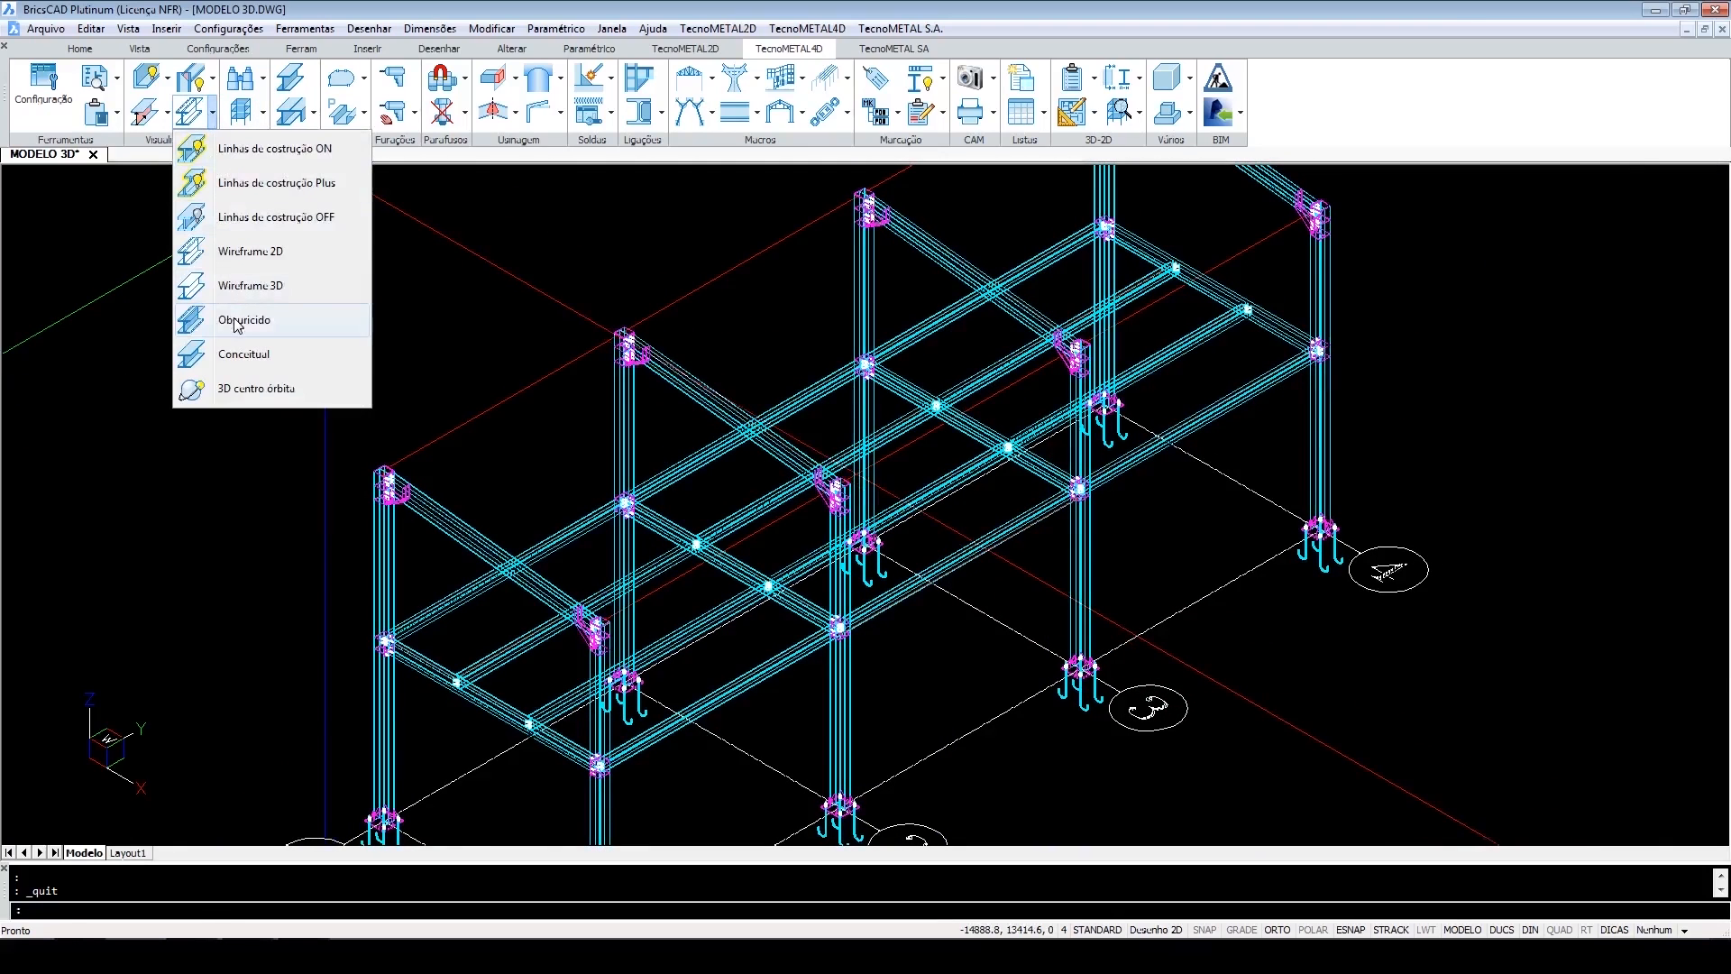
{"action": "left_click", "coordinate": [239, 320]}
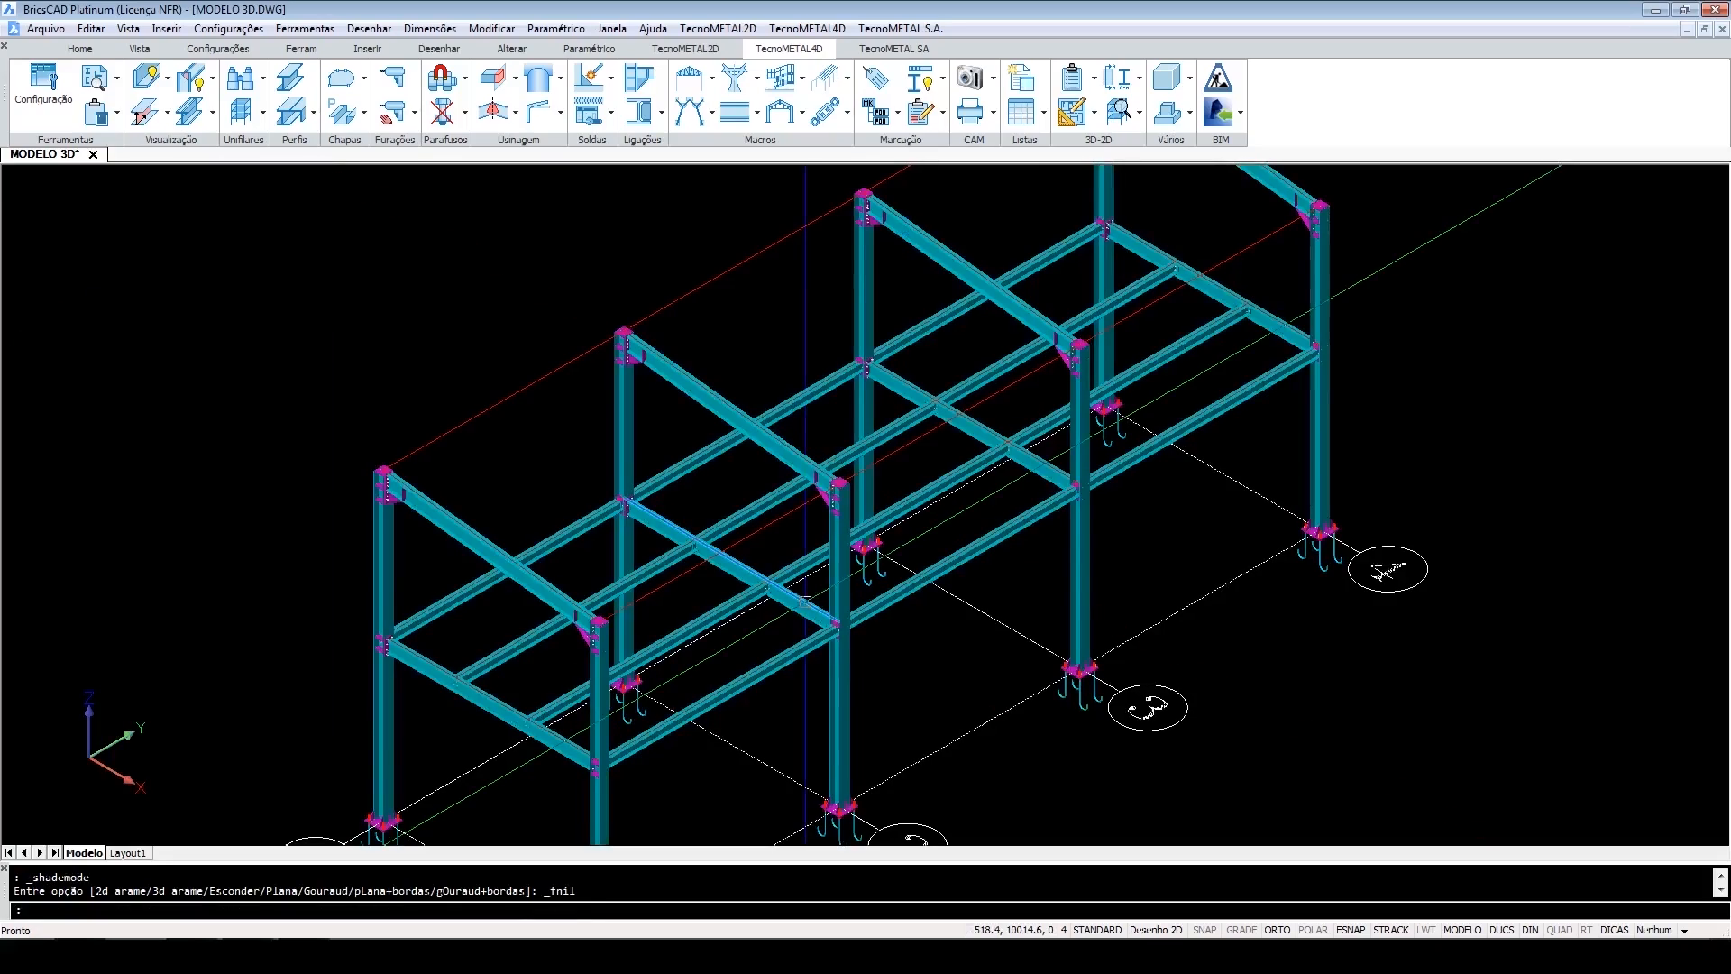
{"action": "middle_click_drag", "start_coordinate": [962, 595], "coordinate": [881, 695]}
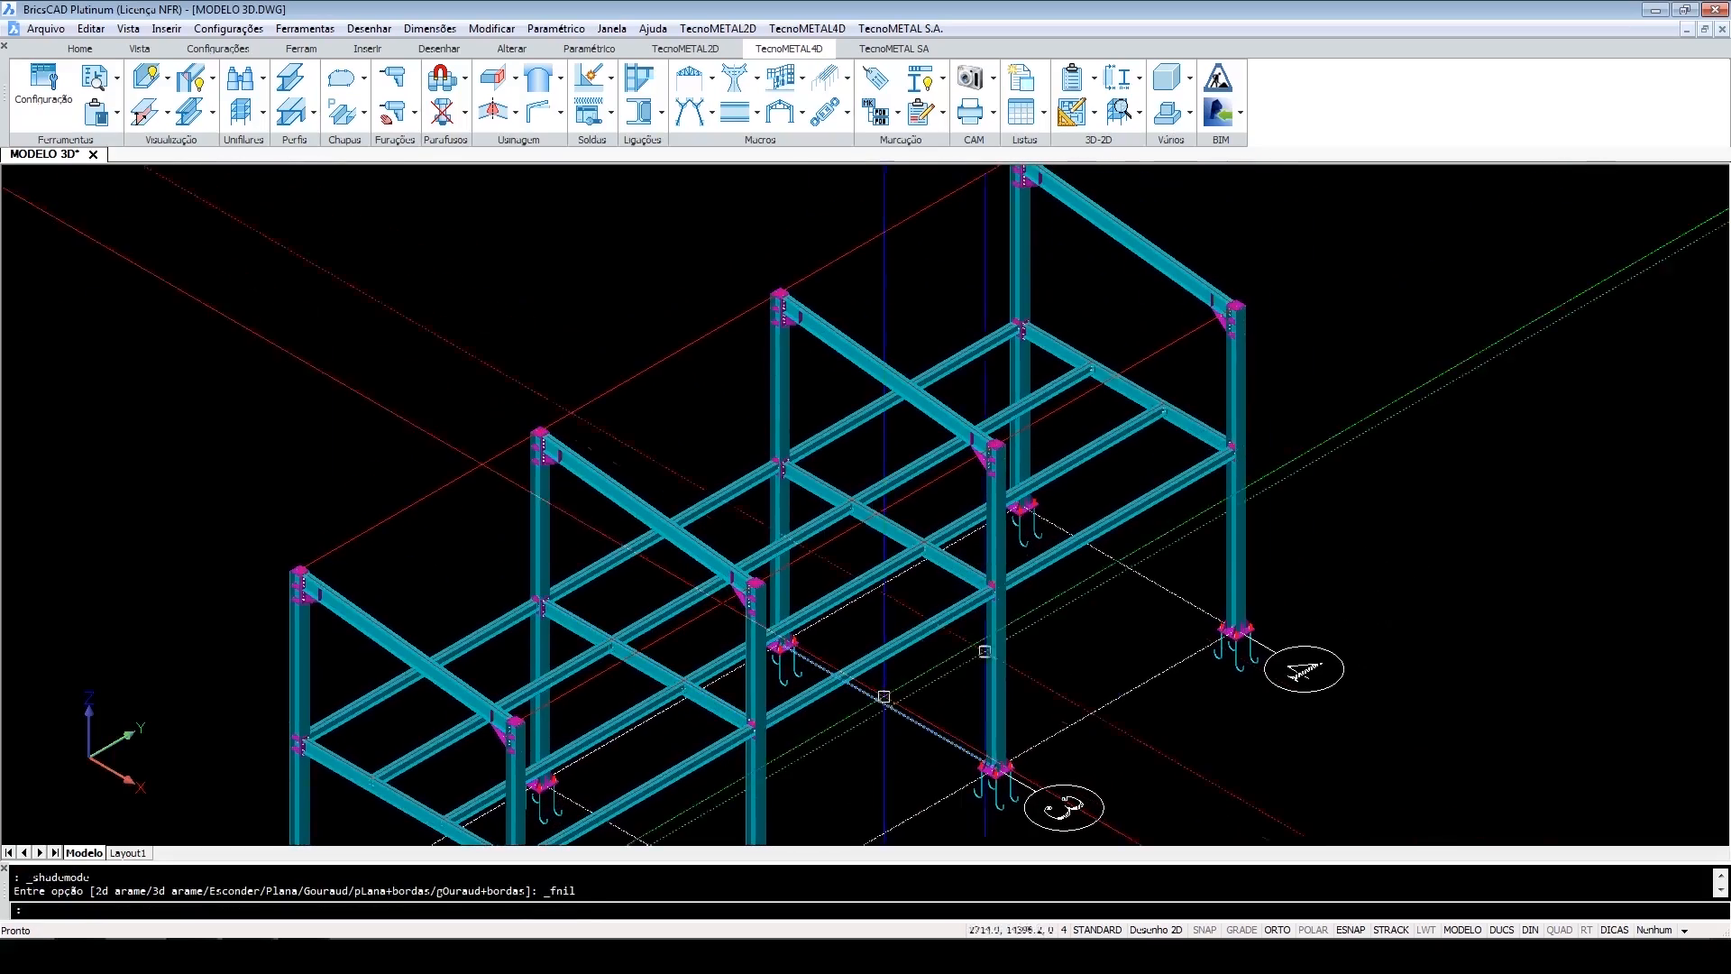
{"action": "mouse_move", "coordinate": [1208, 649]}
{"action": "middle_mouse_down"}
{"action": "mouse_move", "coordinate": [1286, 436]}
{"action": "mouse_move", "coordinate": [1217, 508]}
{"action": "middle_mouse_up"}
{"action": "middle_click", "coordinate": [1217, 508]}
{"action": "middle_click", "coordinate": [1217, 508]}
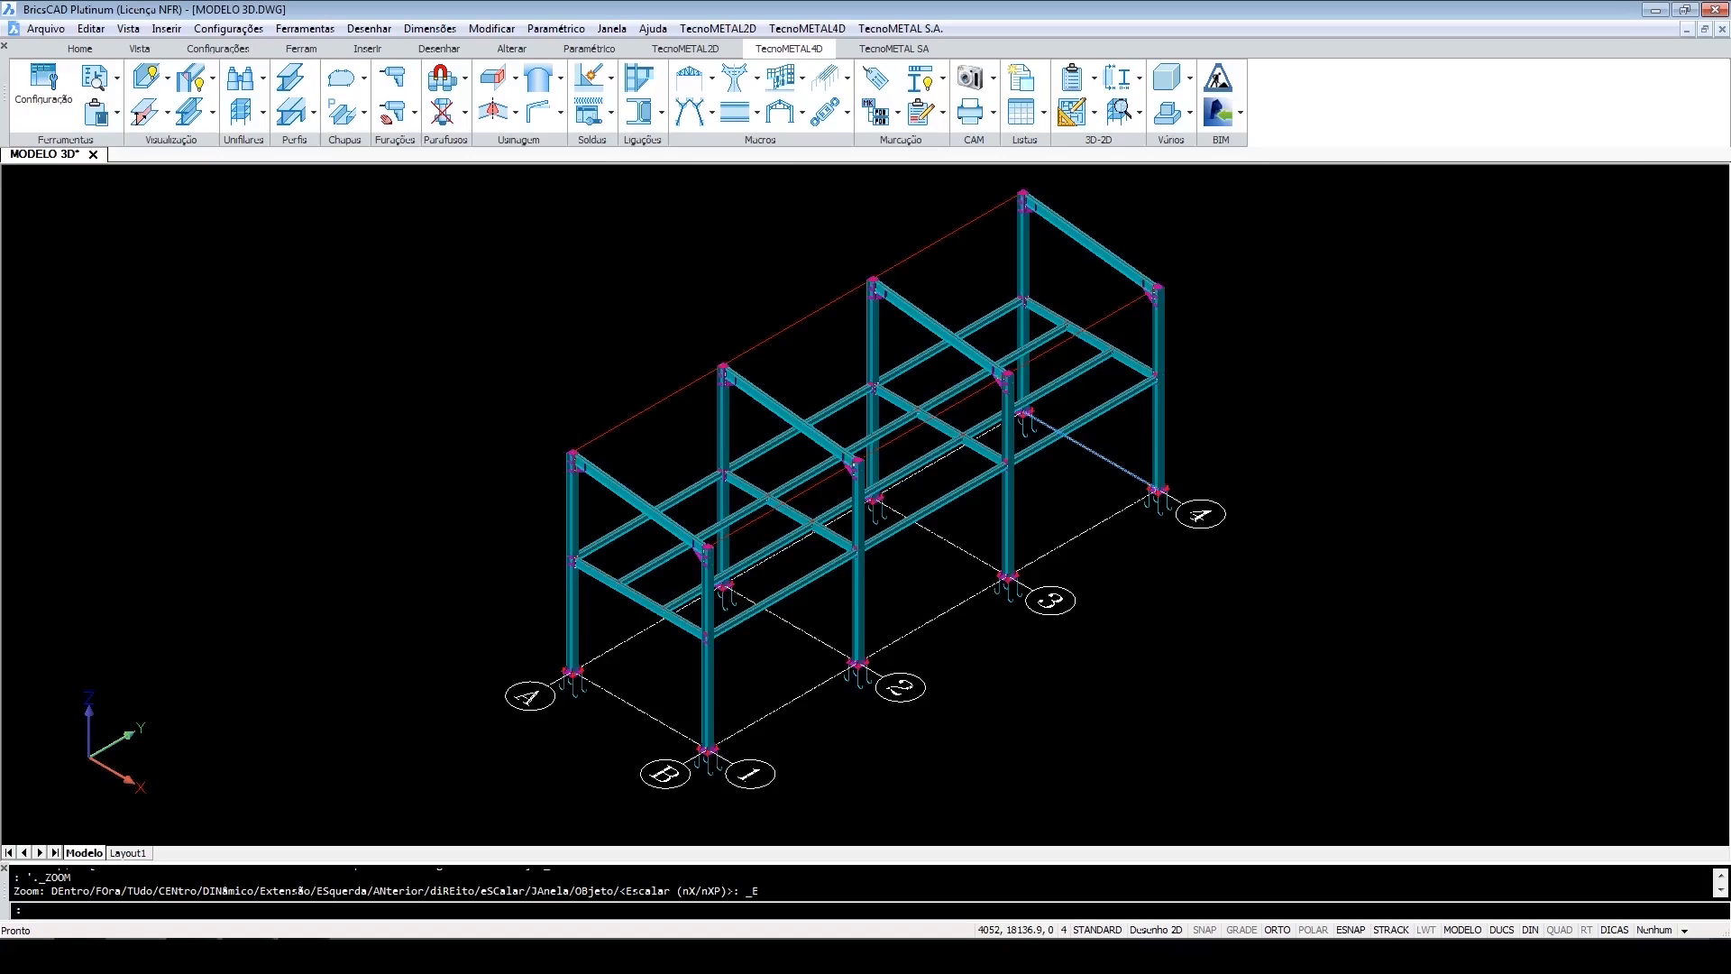
{"action": "left_click", "coordinate": [710, 79]}
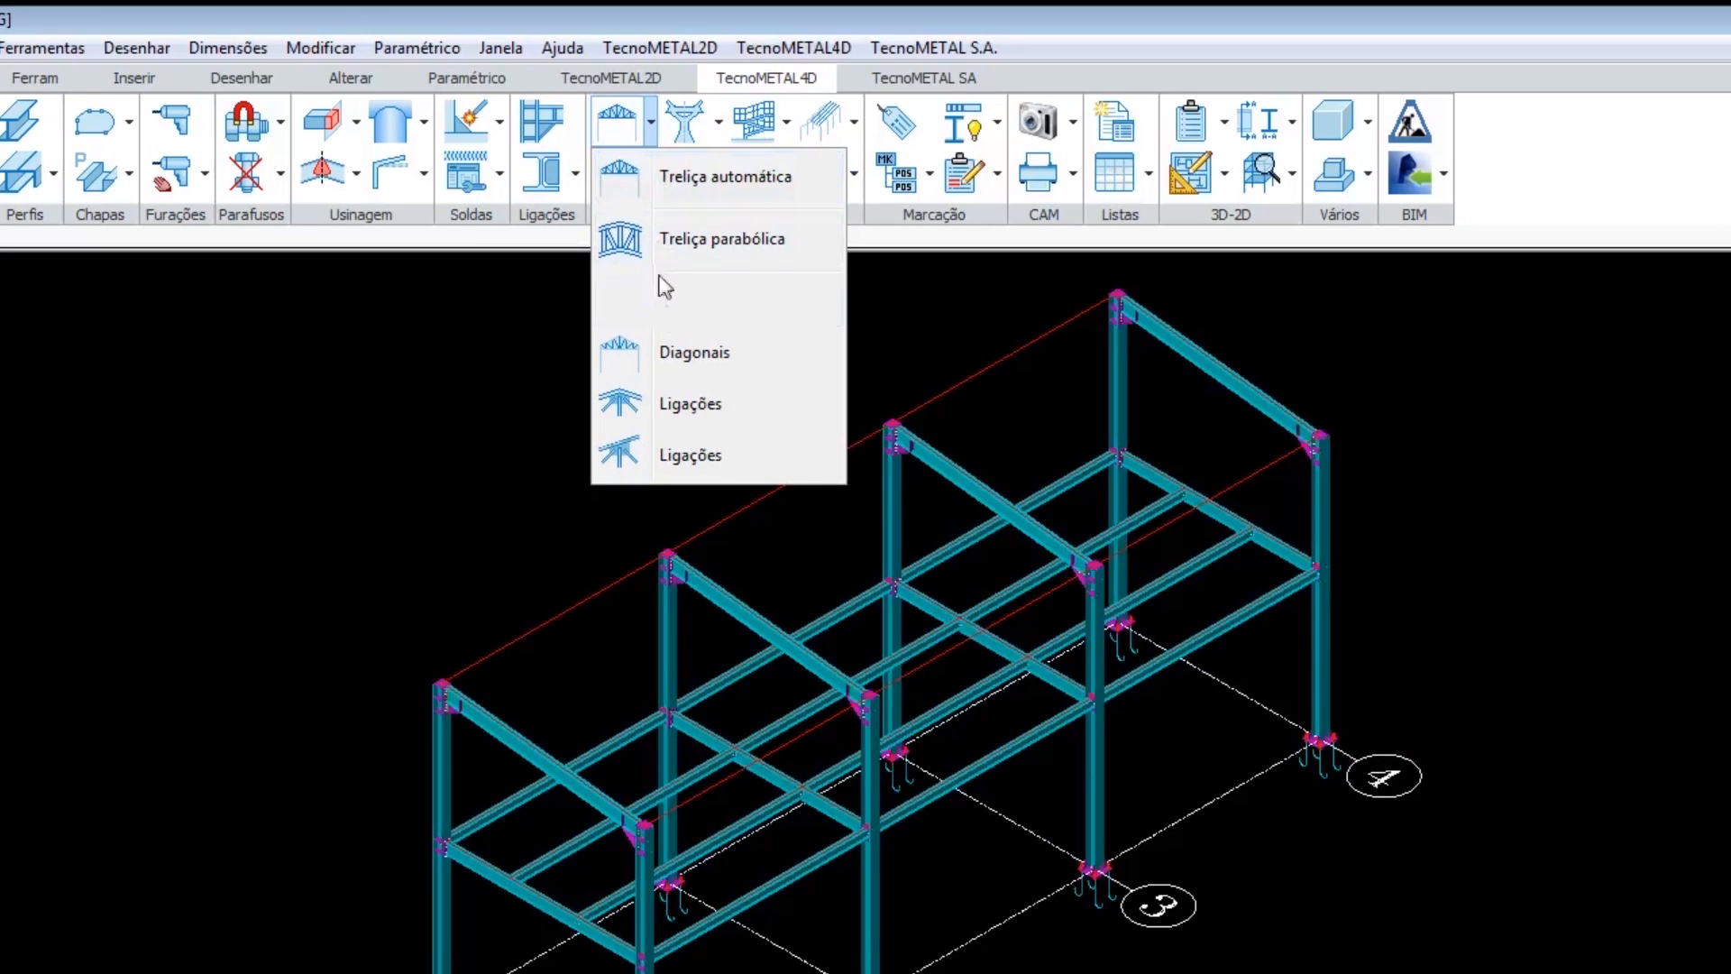
{"action": "left_click", "coordinate": [702, 173]}
{"action": "left_click", "coordinate": [720, 122]}
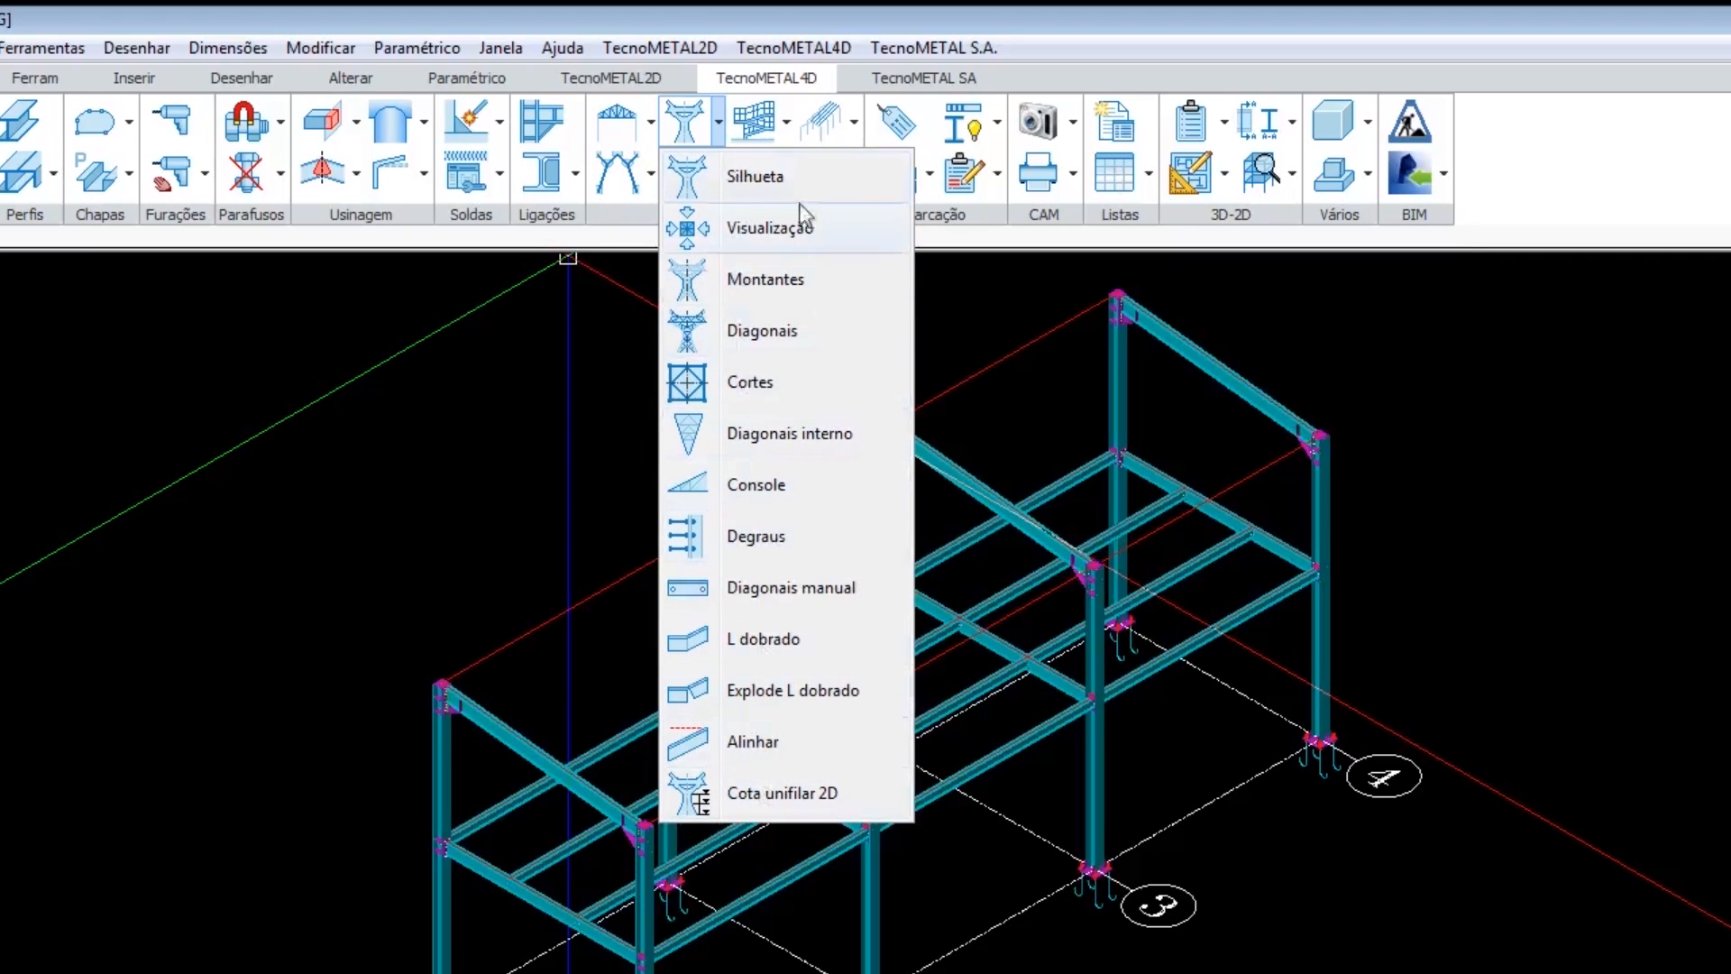
{"action": "left_click", "coordinate": [787, 127]}
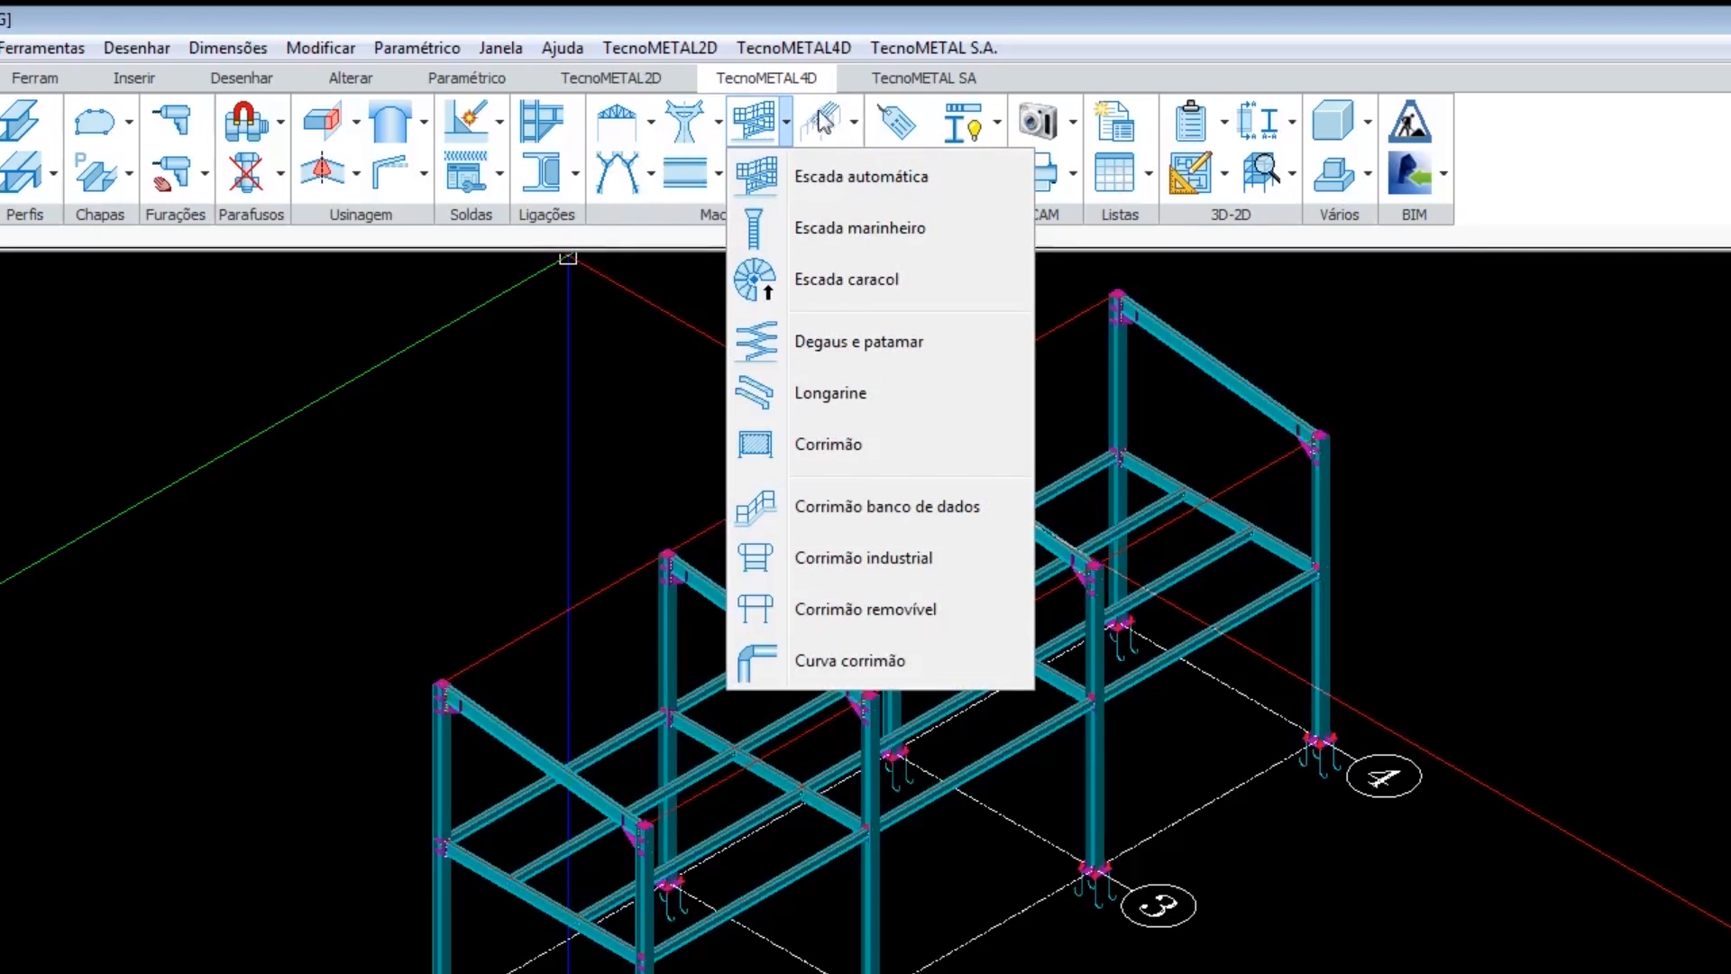
{"action": "left_click", "coordinate": [853, 122]}
{"action": "left_click", "coordinate": [650, 173]}
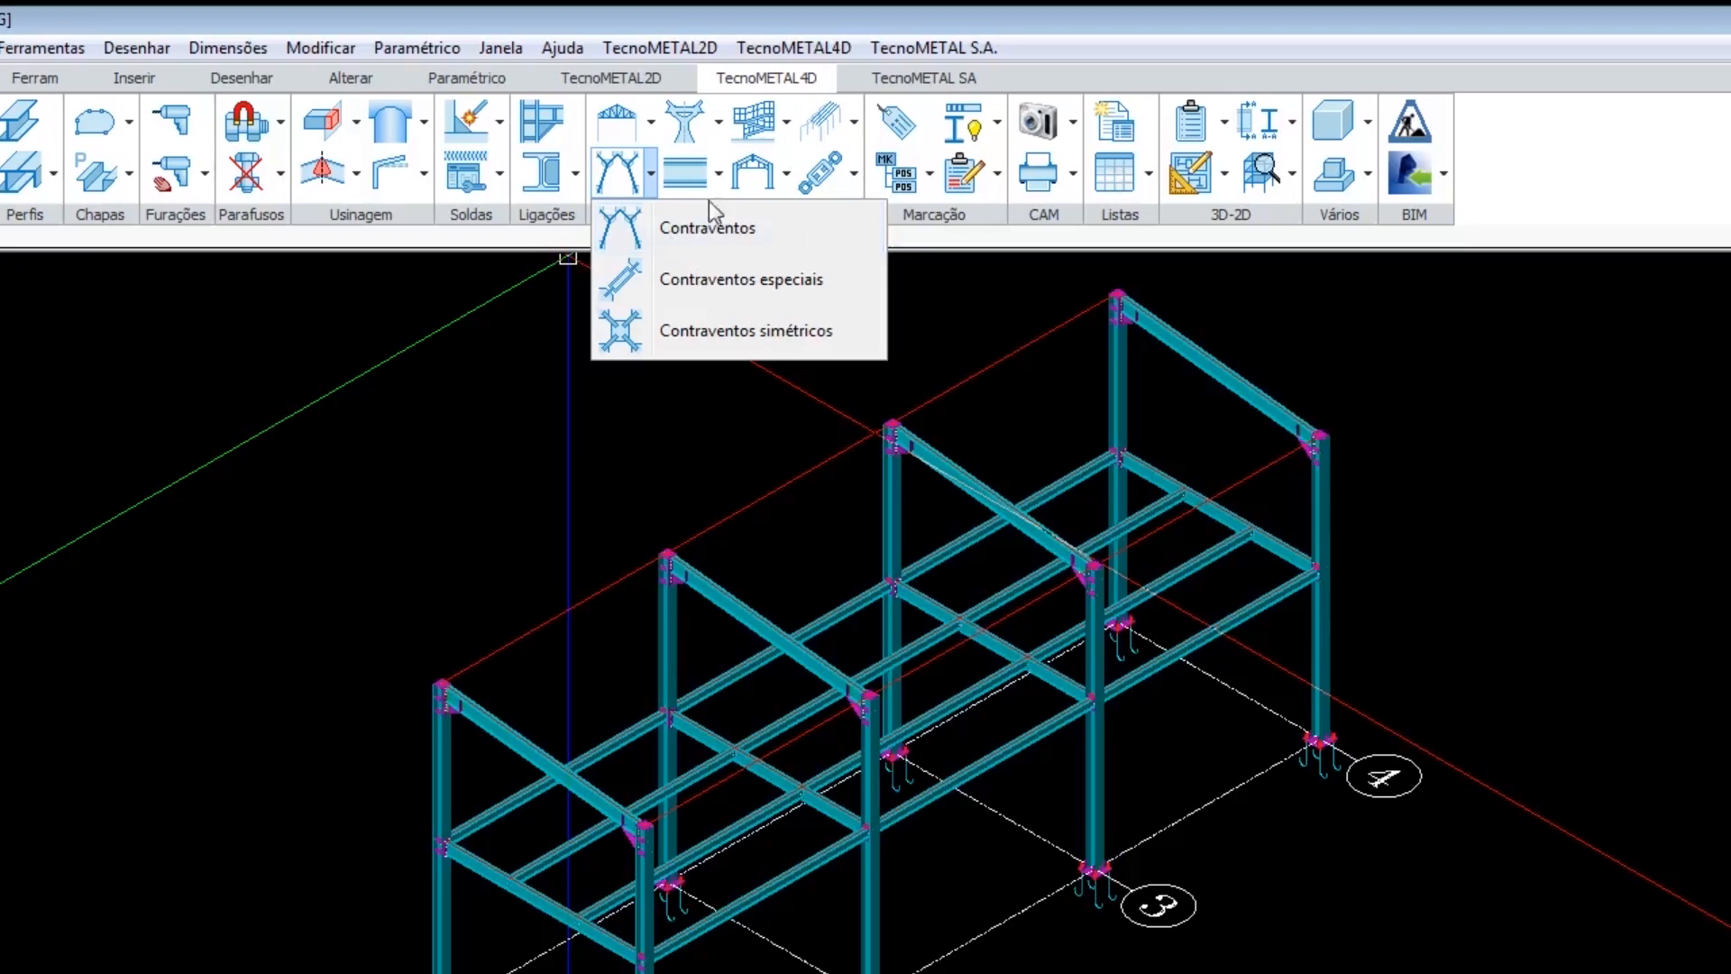
{"action": "left_click", "coordinate": [719, 173]}
{"action": "left_click", "coordinate": [787, 173]}
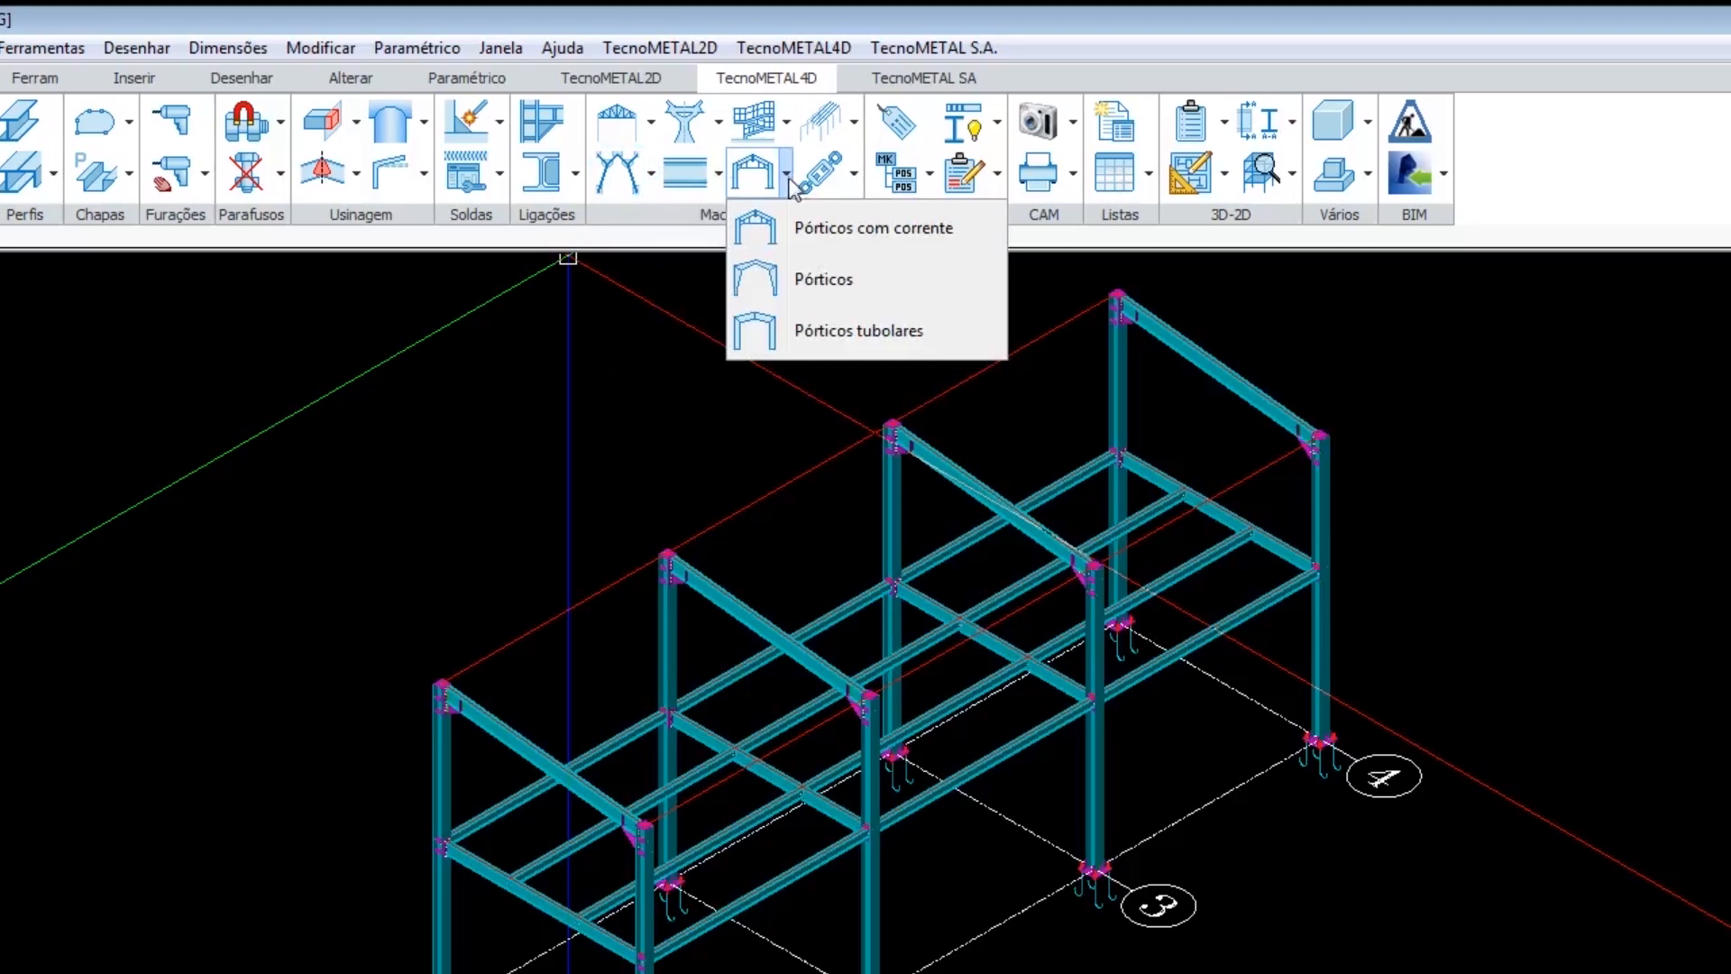
{"action": "left_click", "coordinate": [854, 174]}
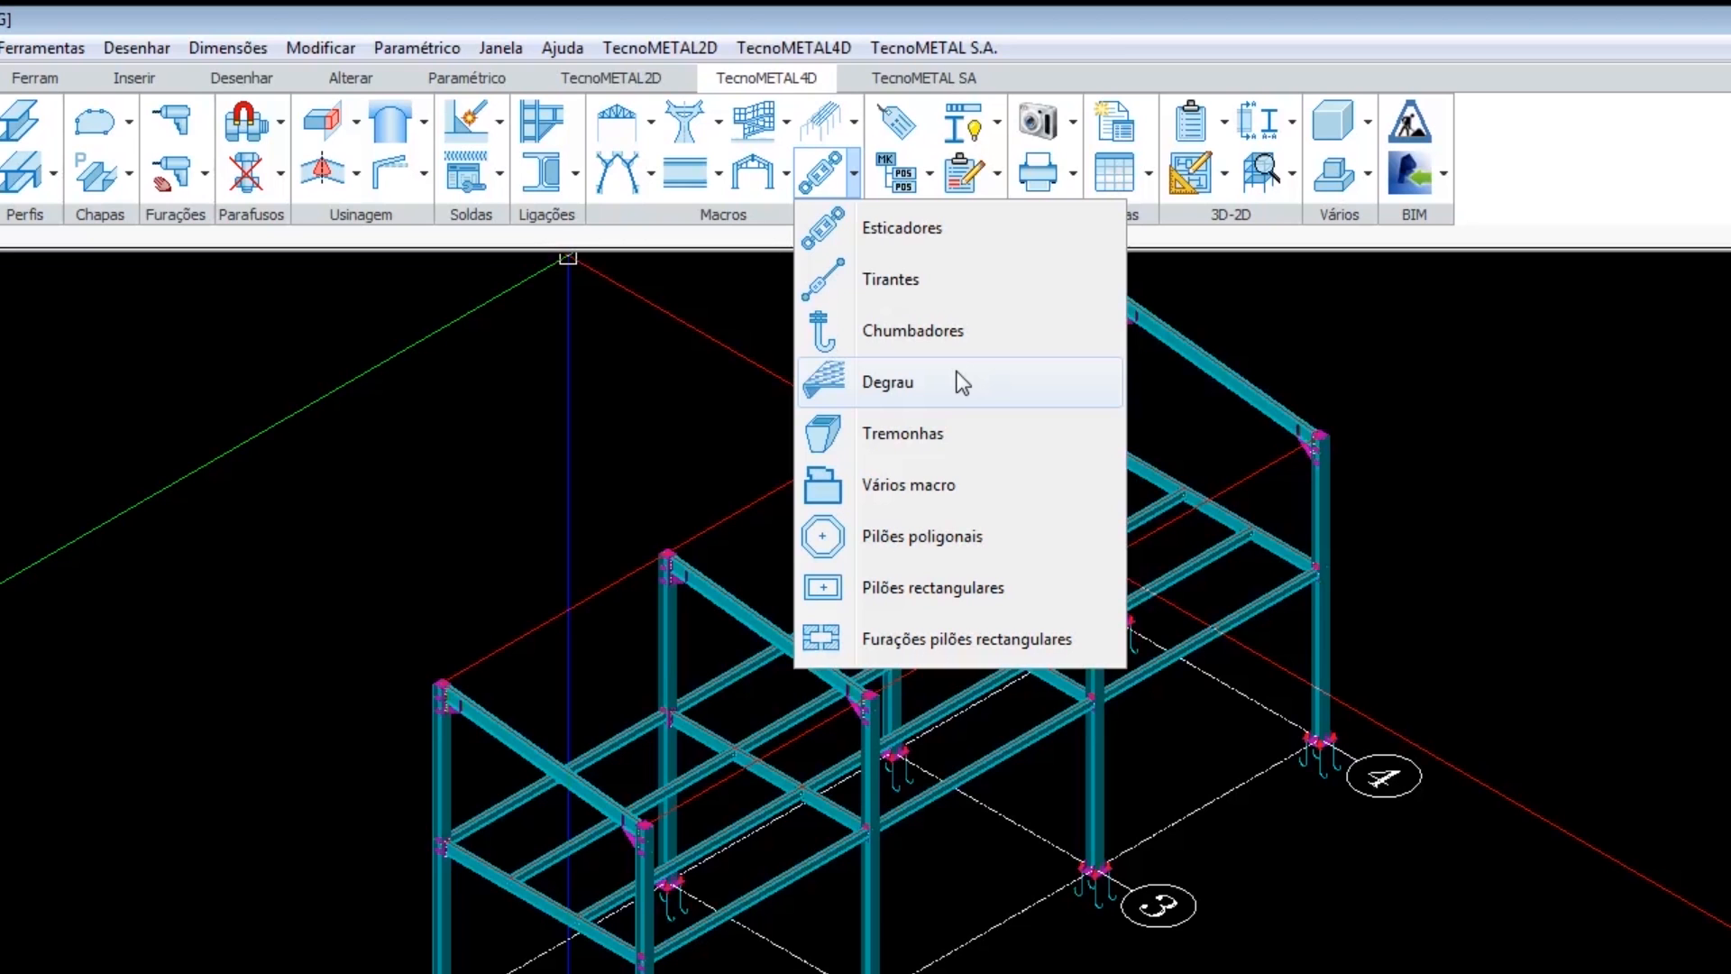
{"action": "left_click", "coordinate": [856, 182]}
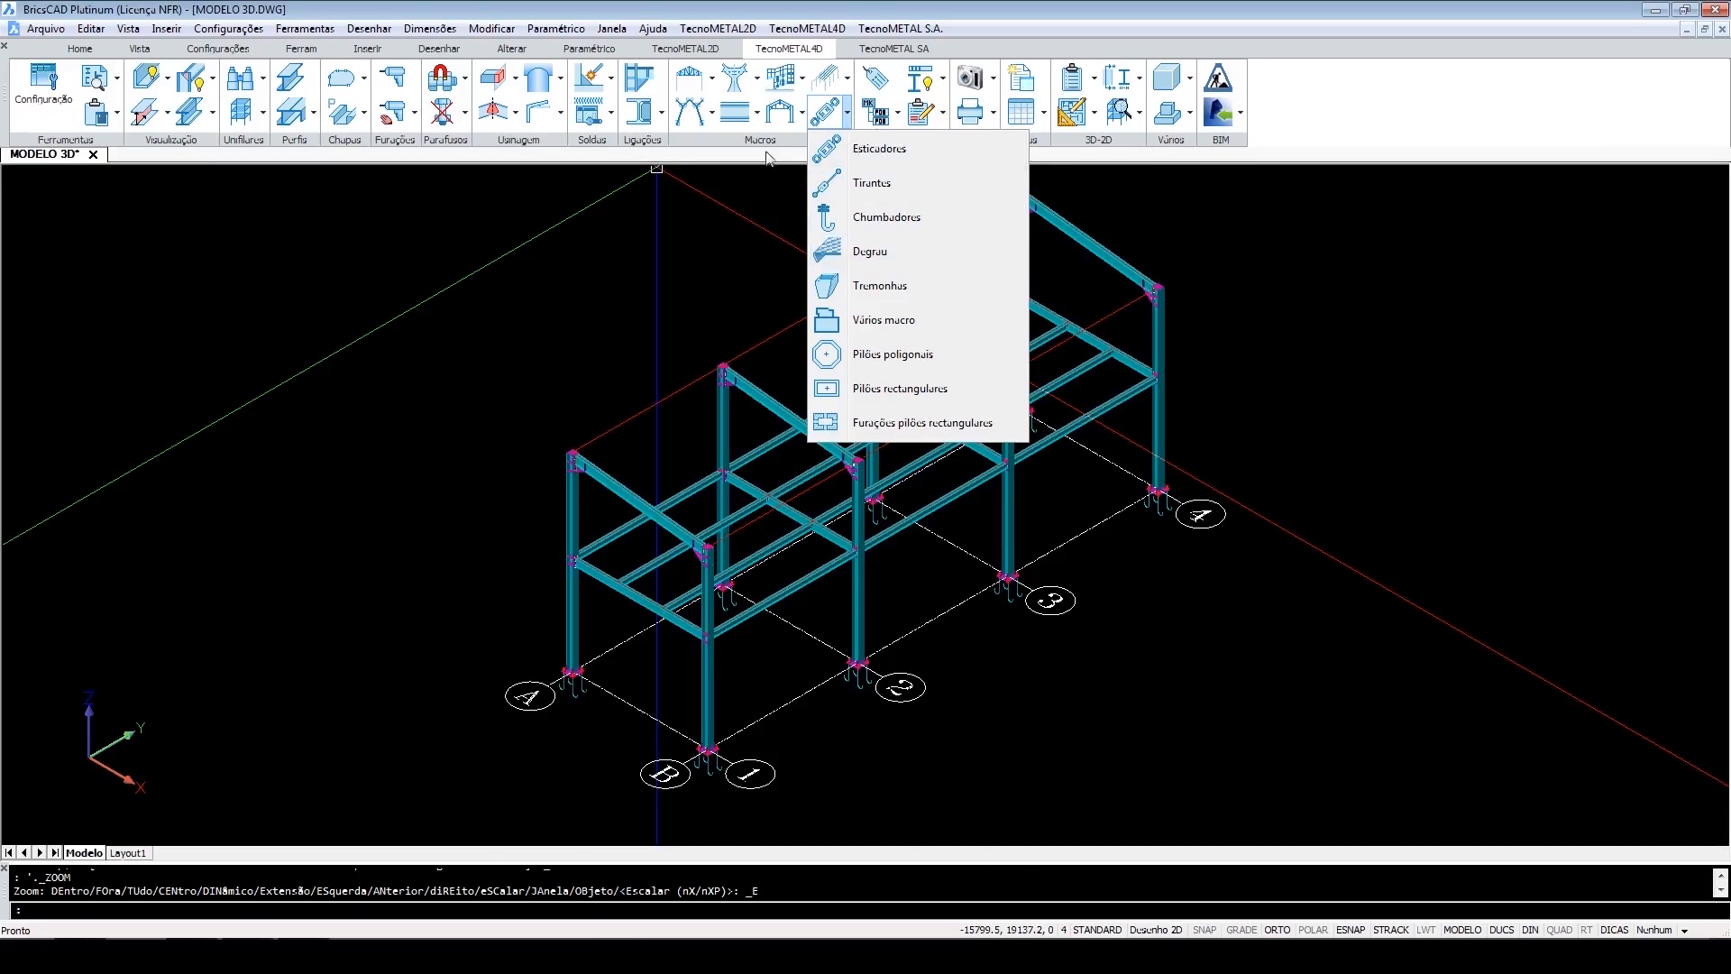
{"action": "left_click", "coordinate": [732, 226]}
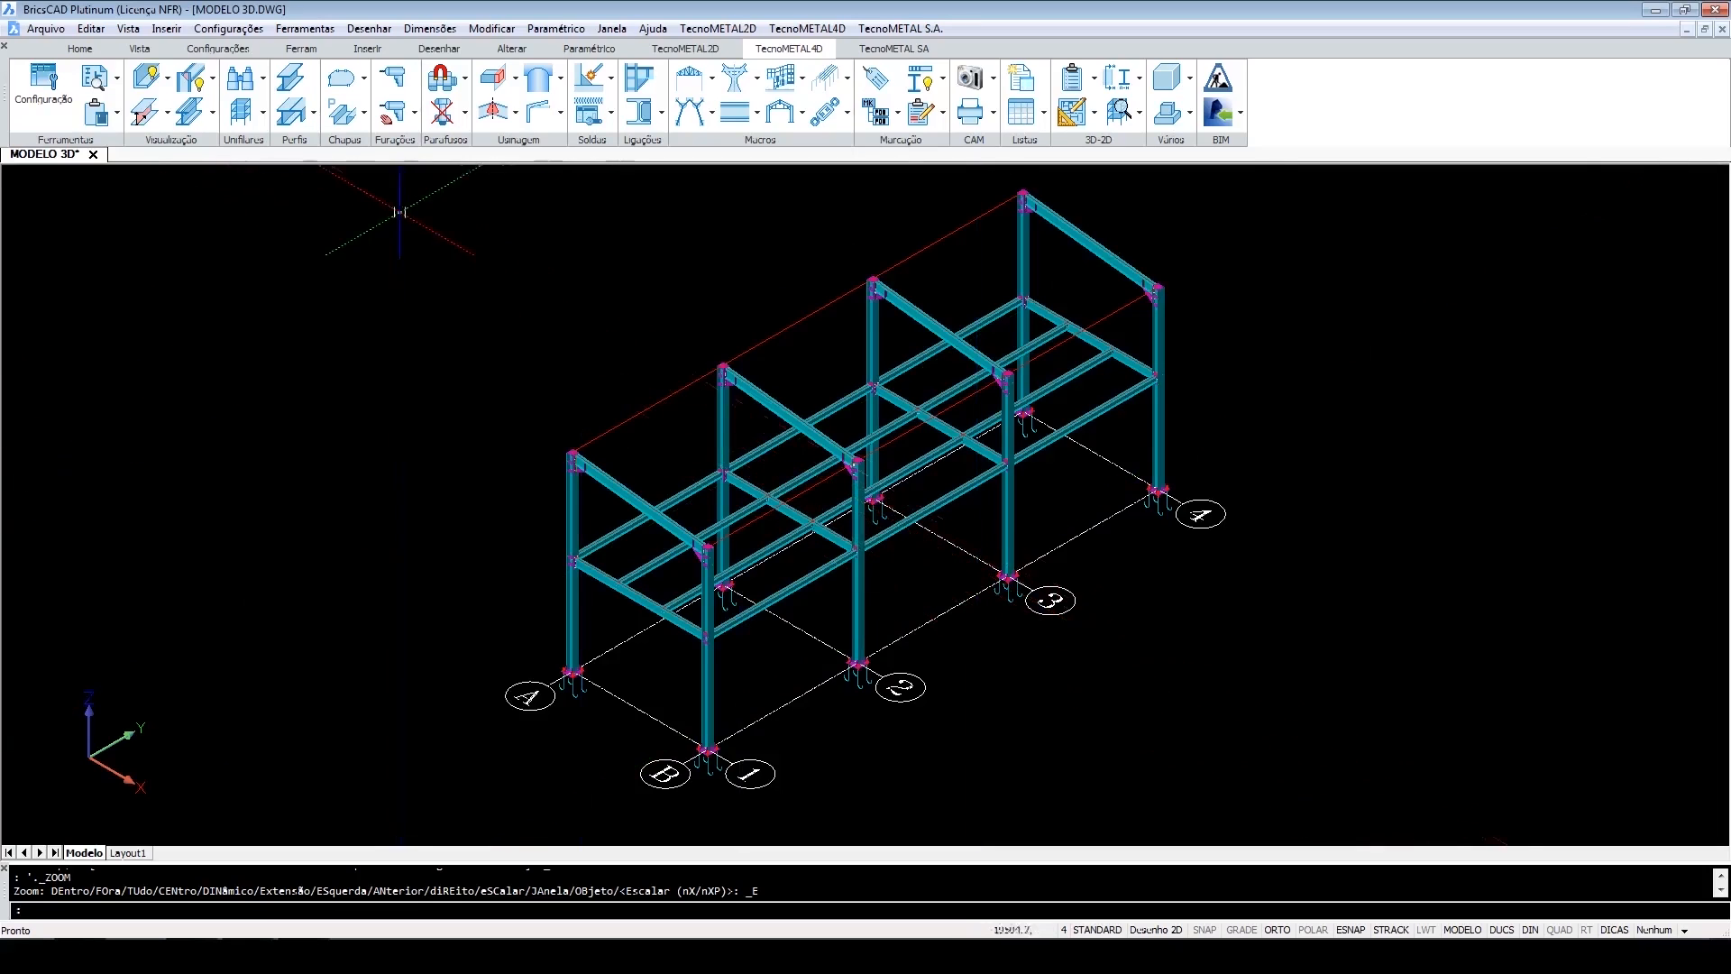
Switch the 3D model display to 2D wireframe.
{"action": "left_click", "coordinate": [263, 113]}
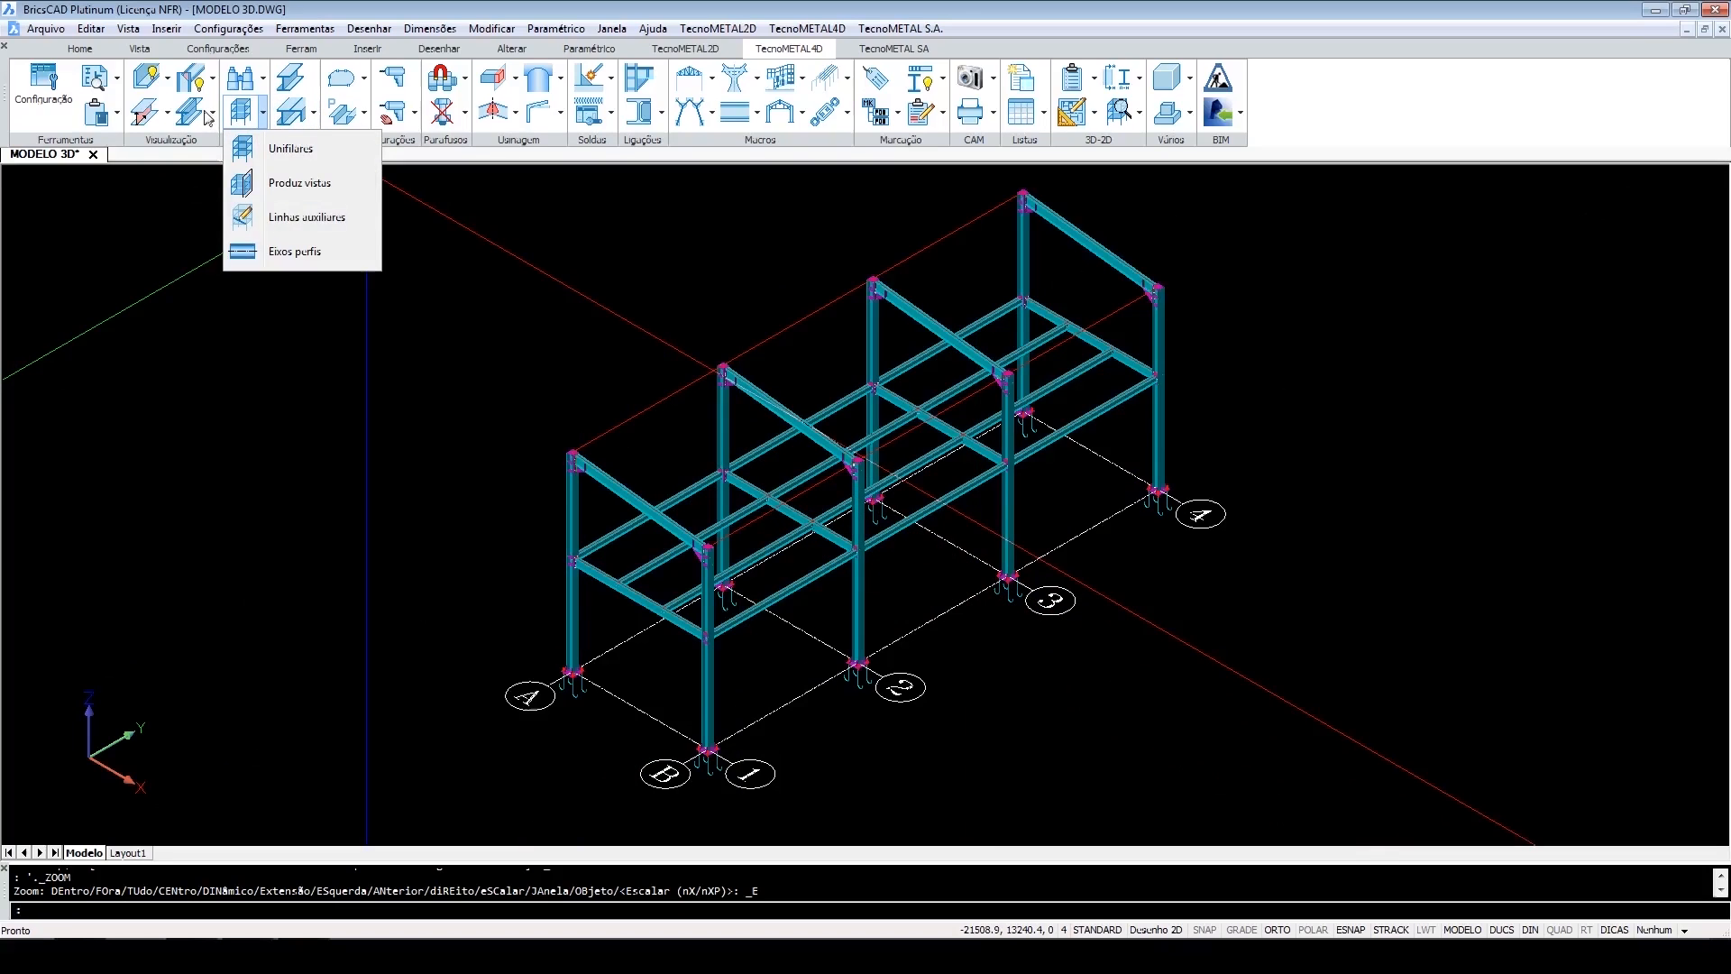
{"action": "left_click", "coordinate": [212, 114]}
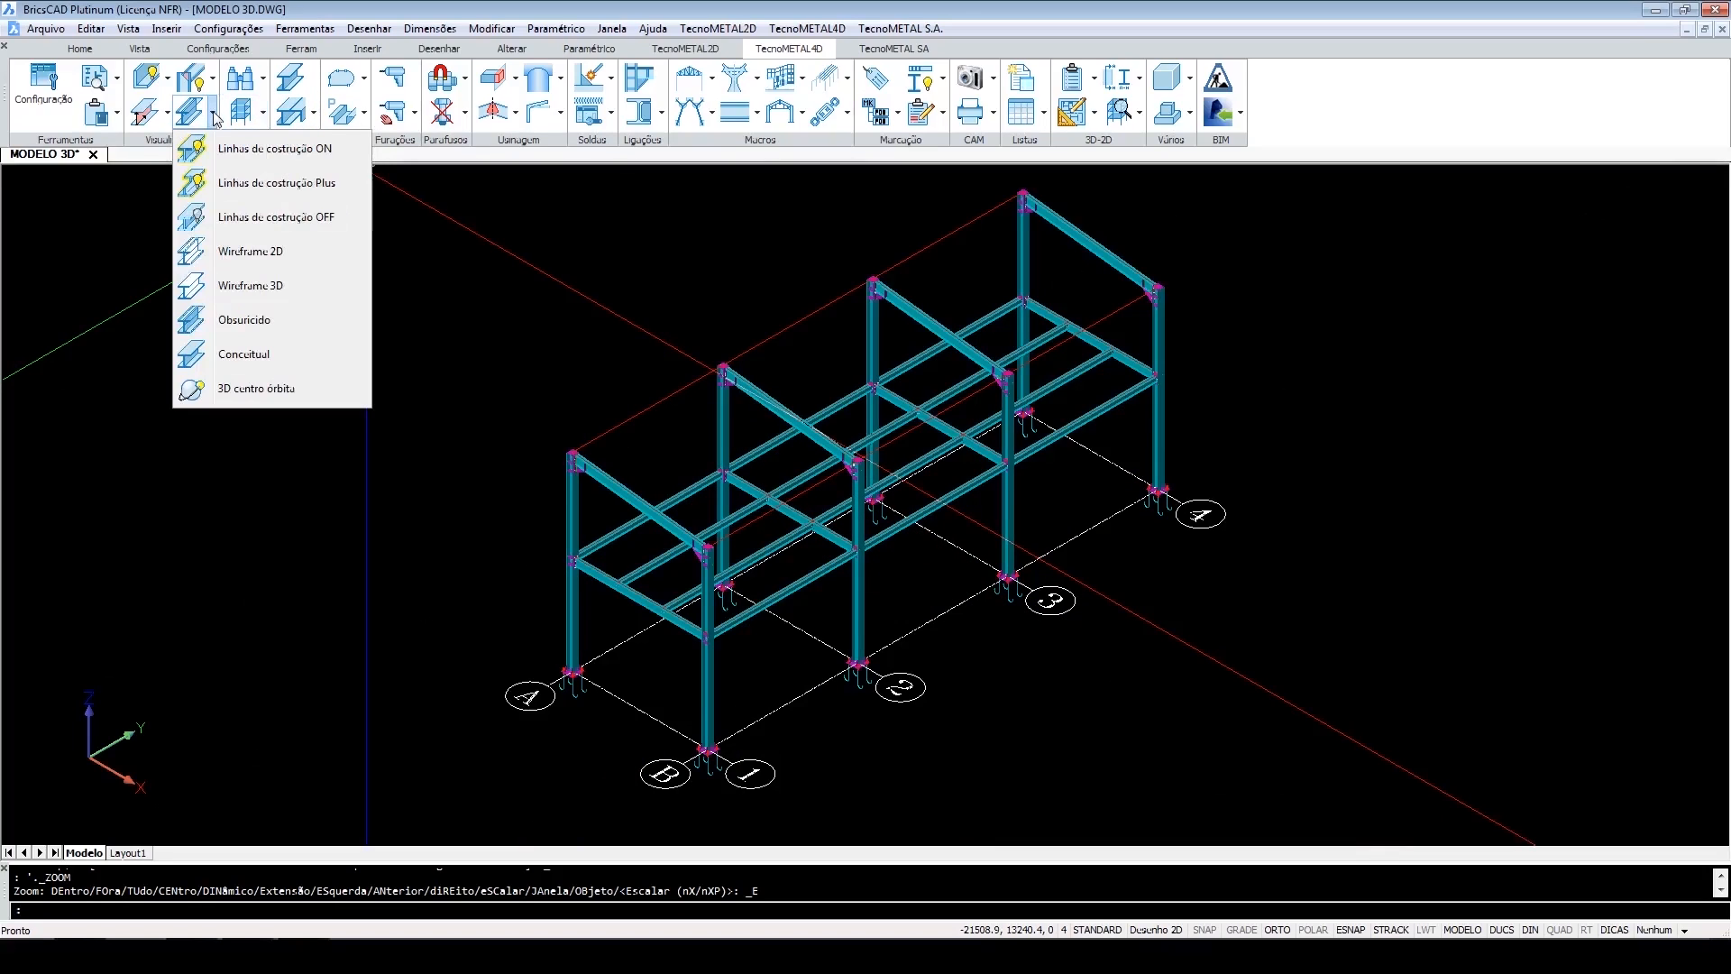
{"action": "left_click", "coordinate": [251, 253]}
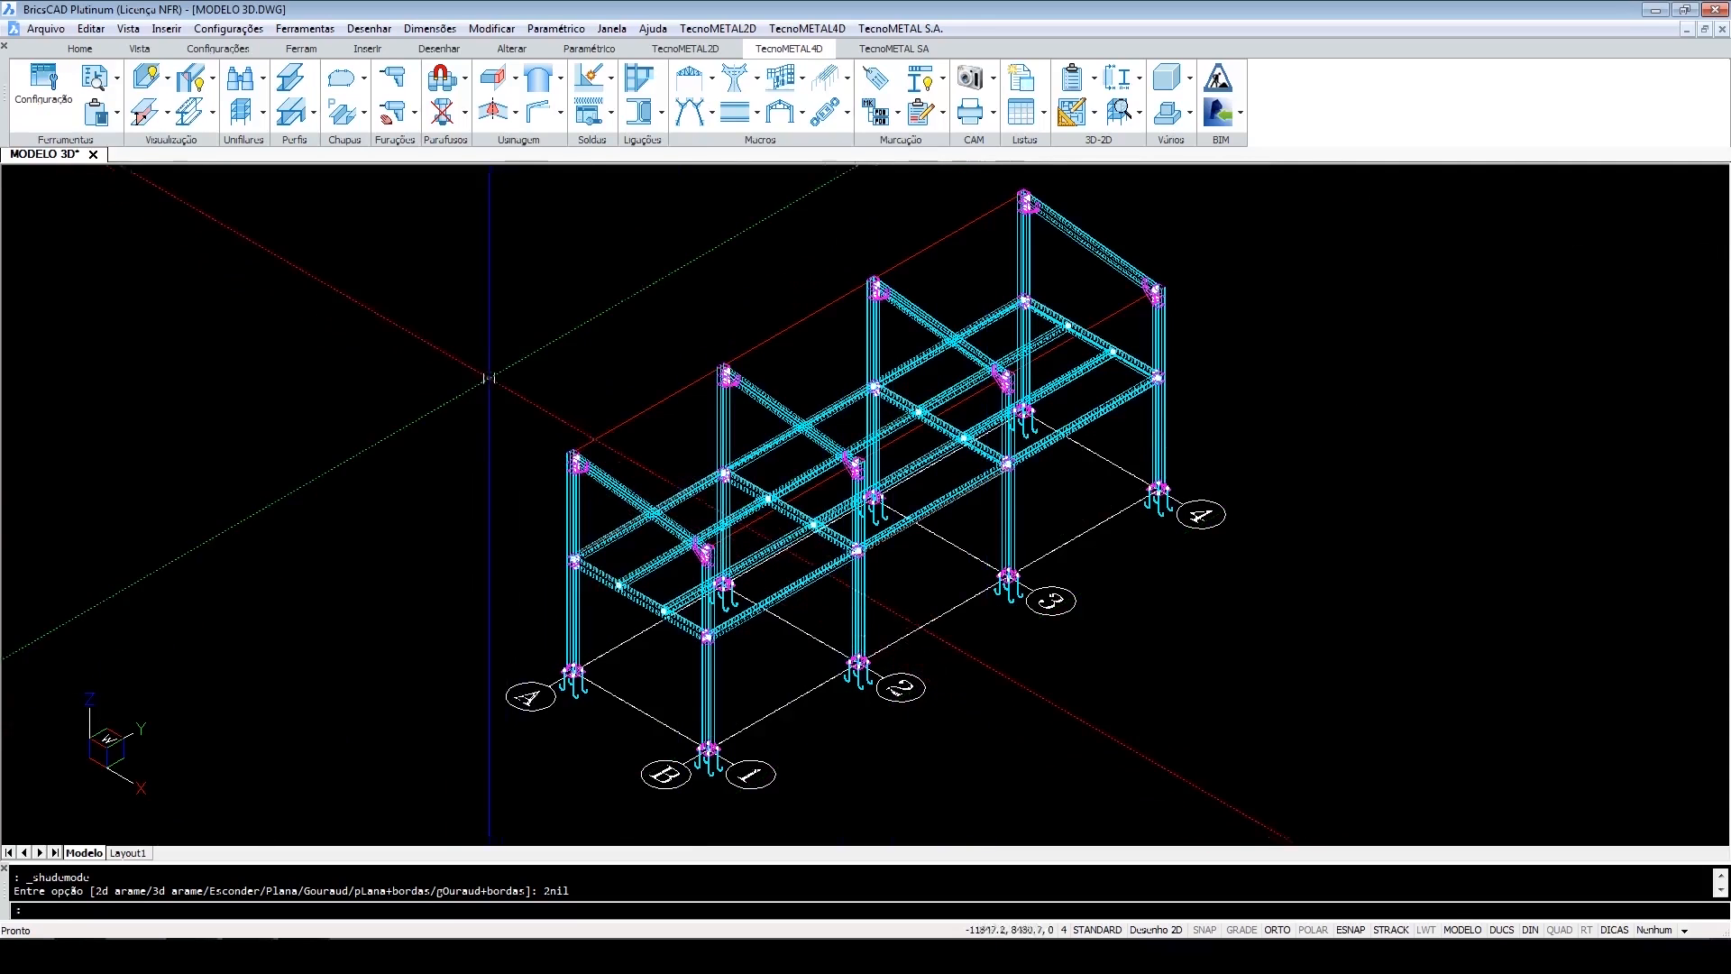
Isolate the EIXO B frame with the views visualization dialog, then close the dialog.
{"action": "left_click", "coordinate": [242, 80]}
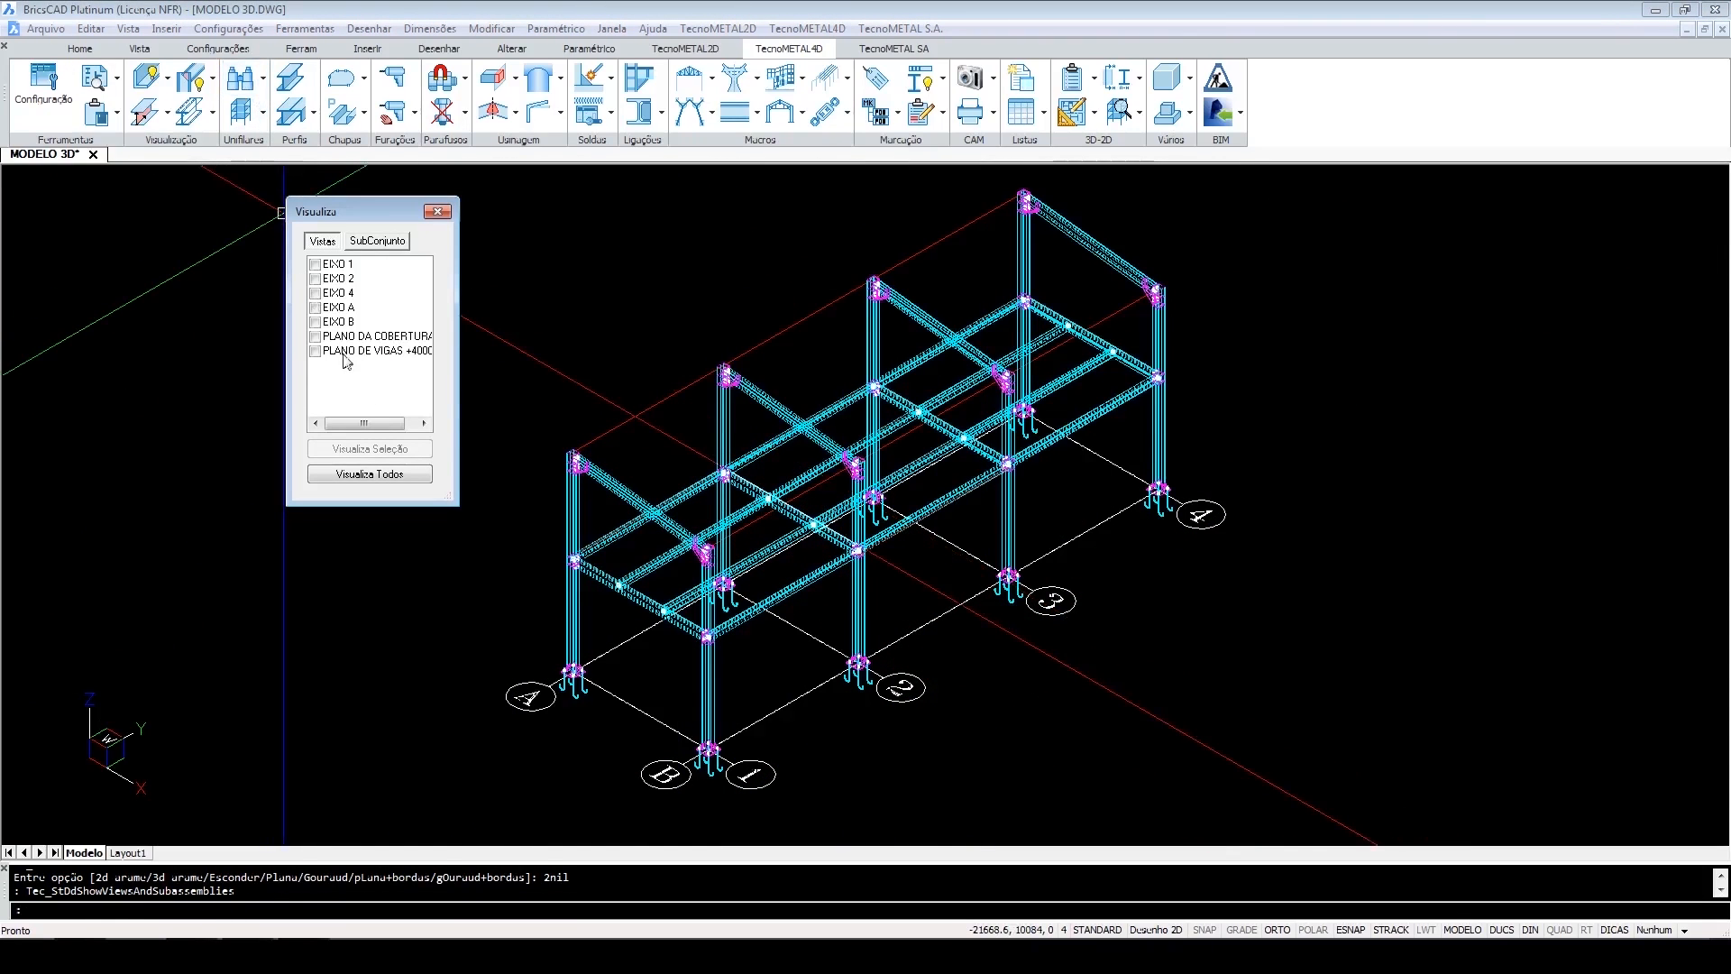
{"action": "left_click", "coordinate": [315, 321]}
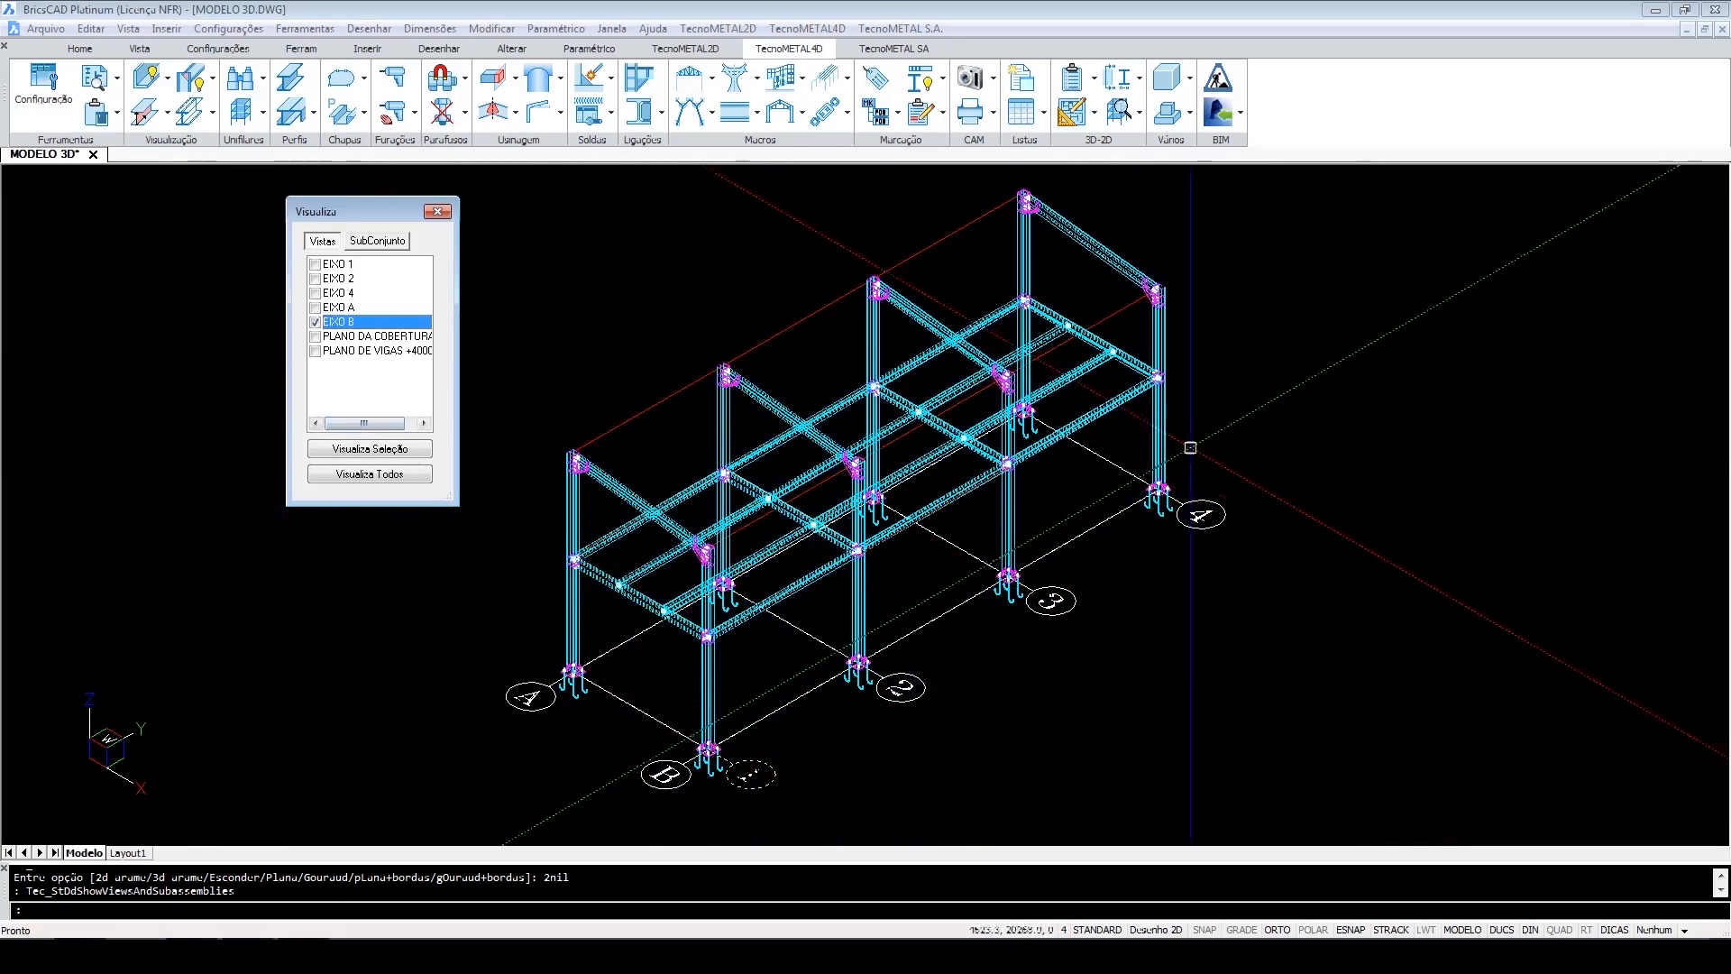
{"action": "left_click", "coordinate": [393, 449]}
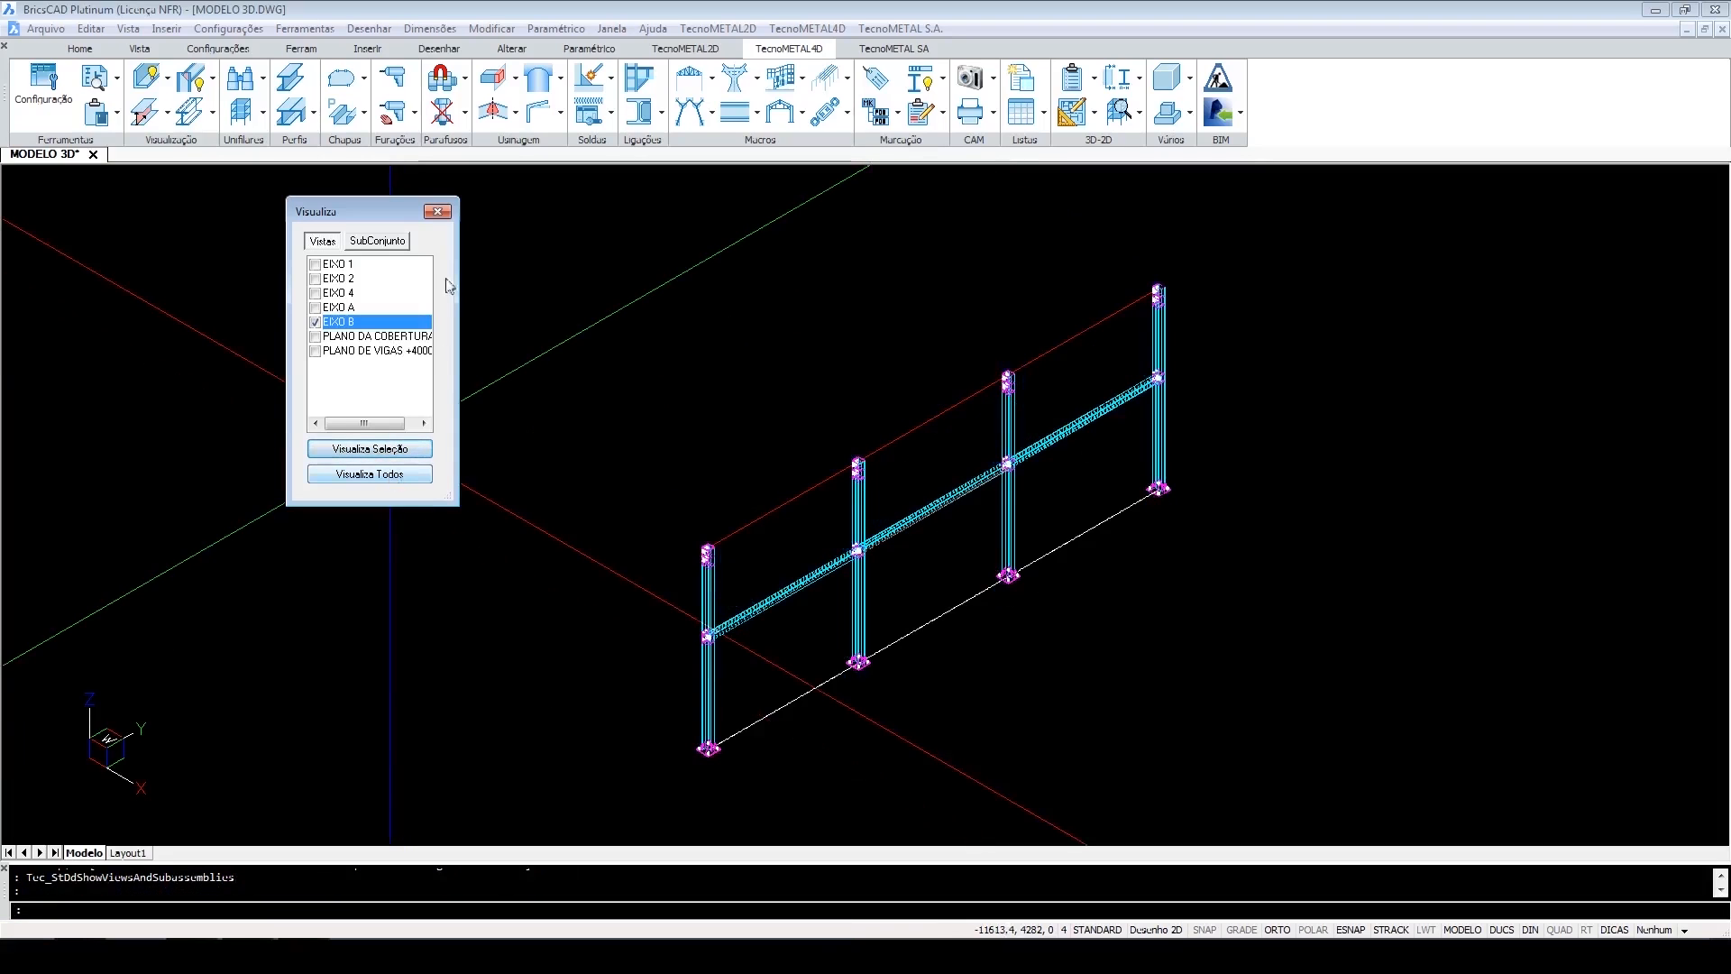
{"action": "left_click", "coordinate": [437, 211]}
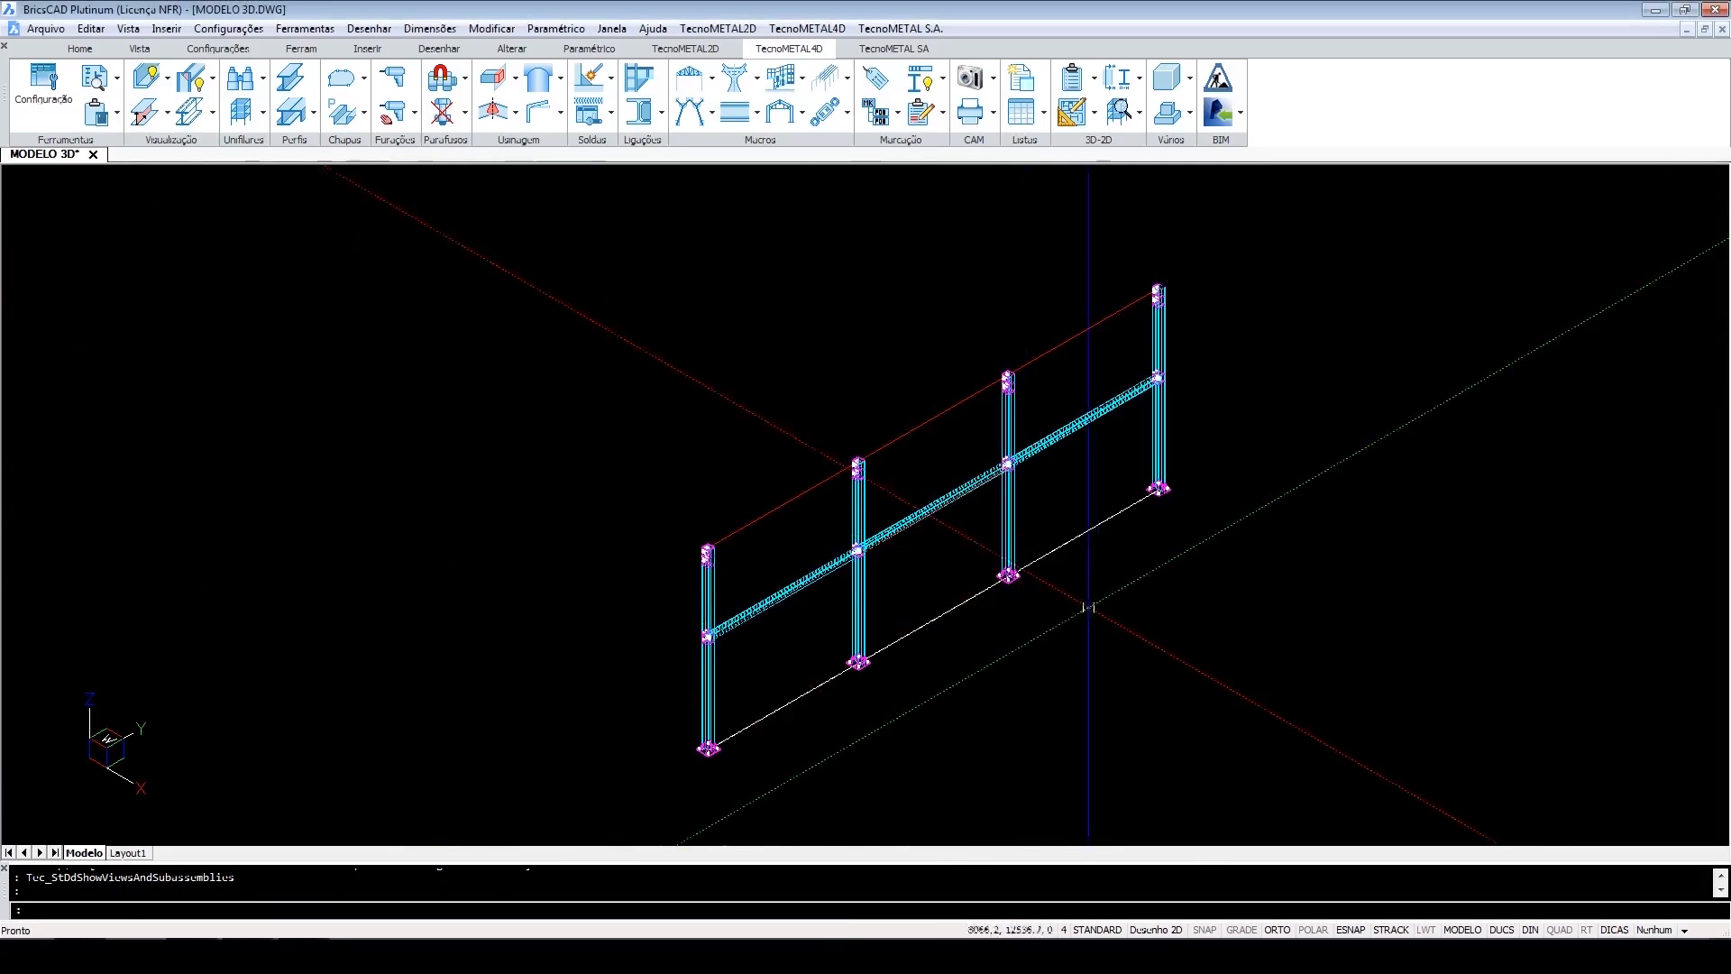
Open the Contraventos bracing macro dialog for the EIXO B frame.
{"action": "scroll", "coordinate": [1088, 607], "scroll_direction": "up", "scroll_amount": 3}
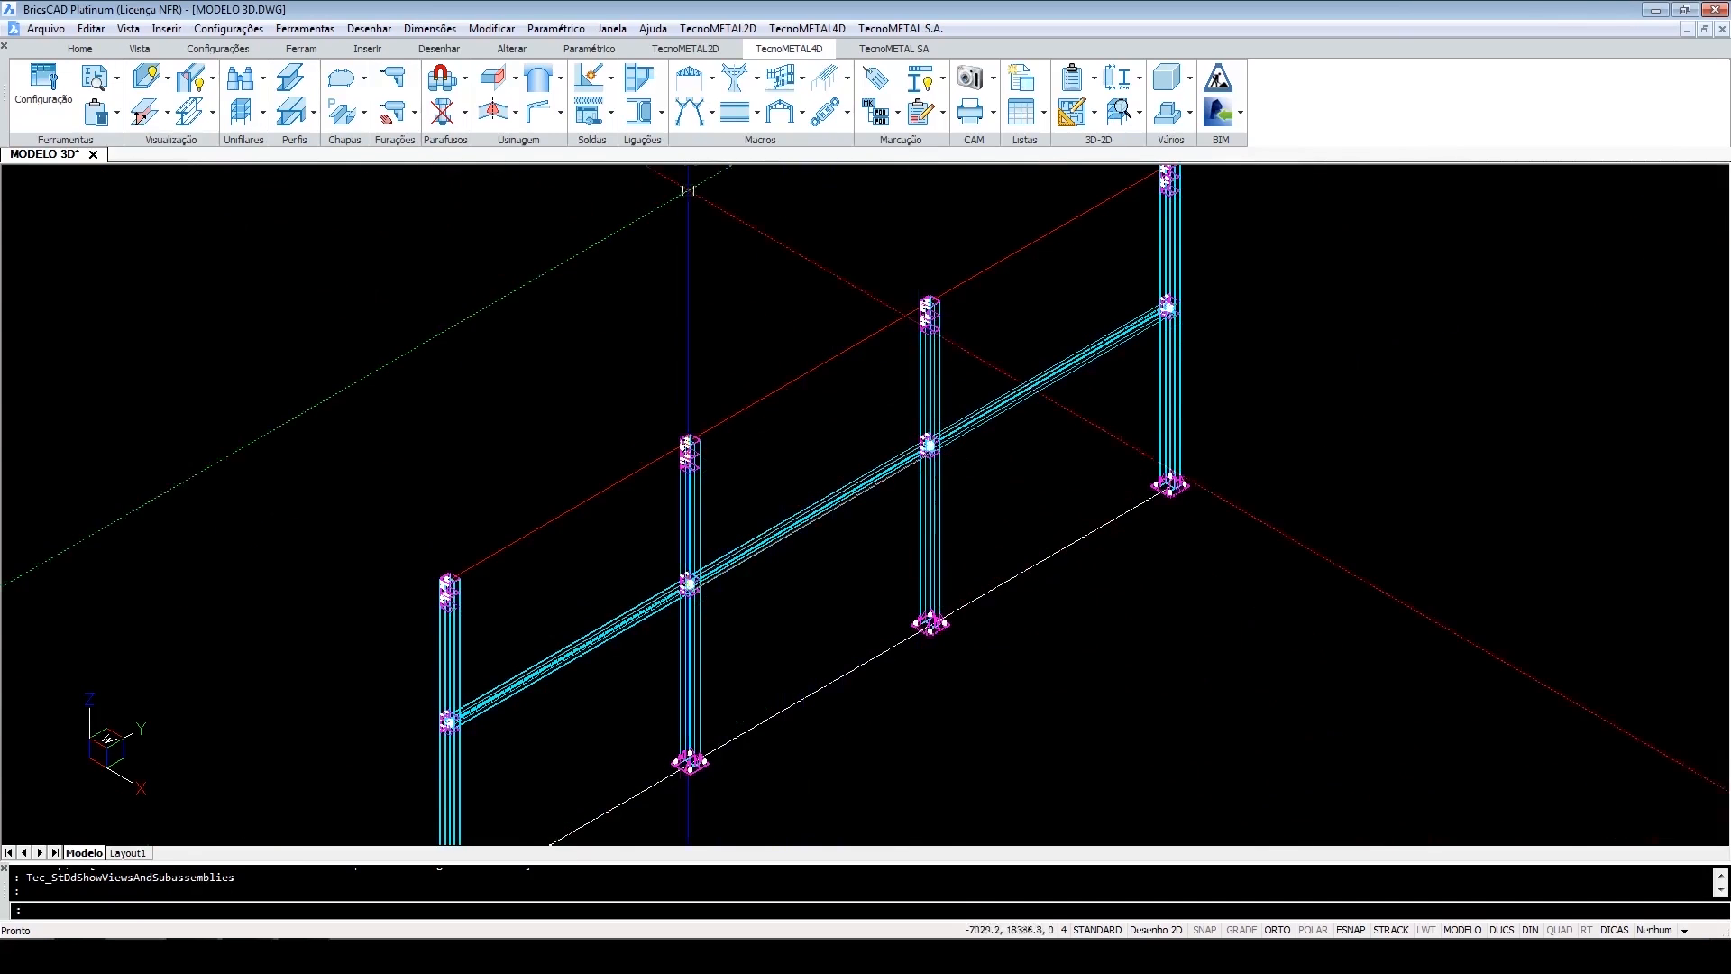
{"action": "left_click", "coordinate": [702, 123]}
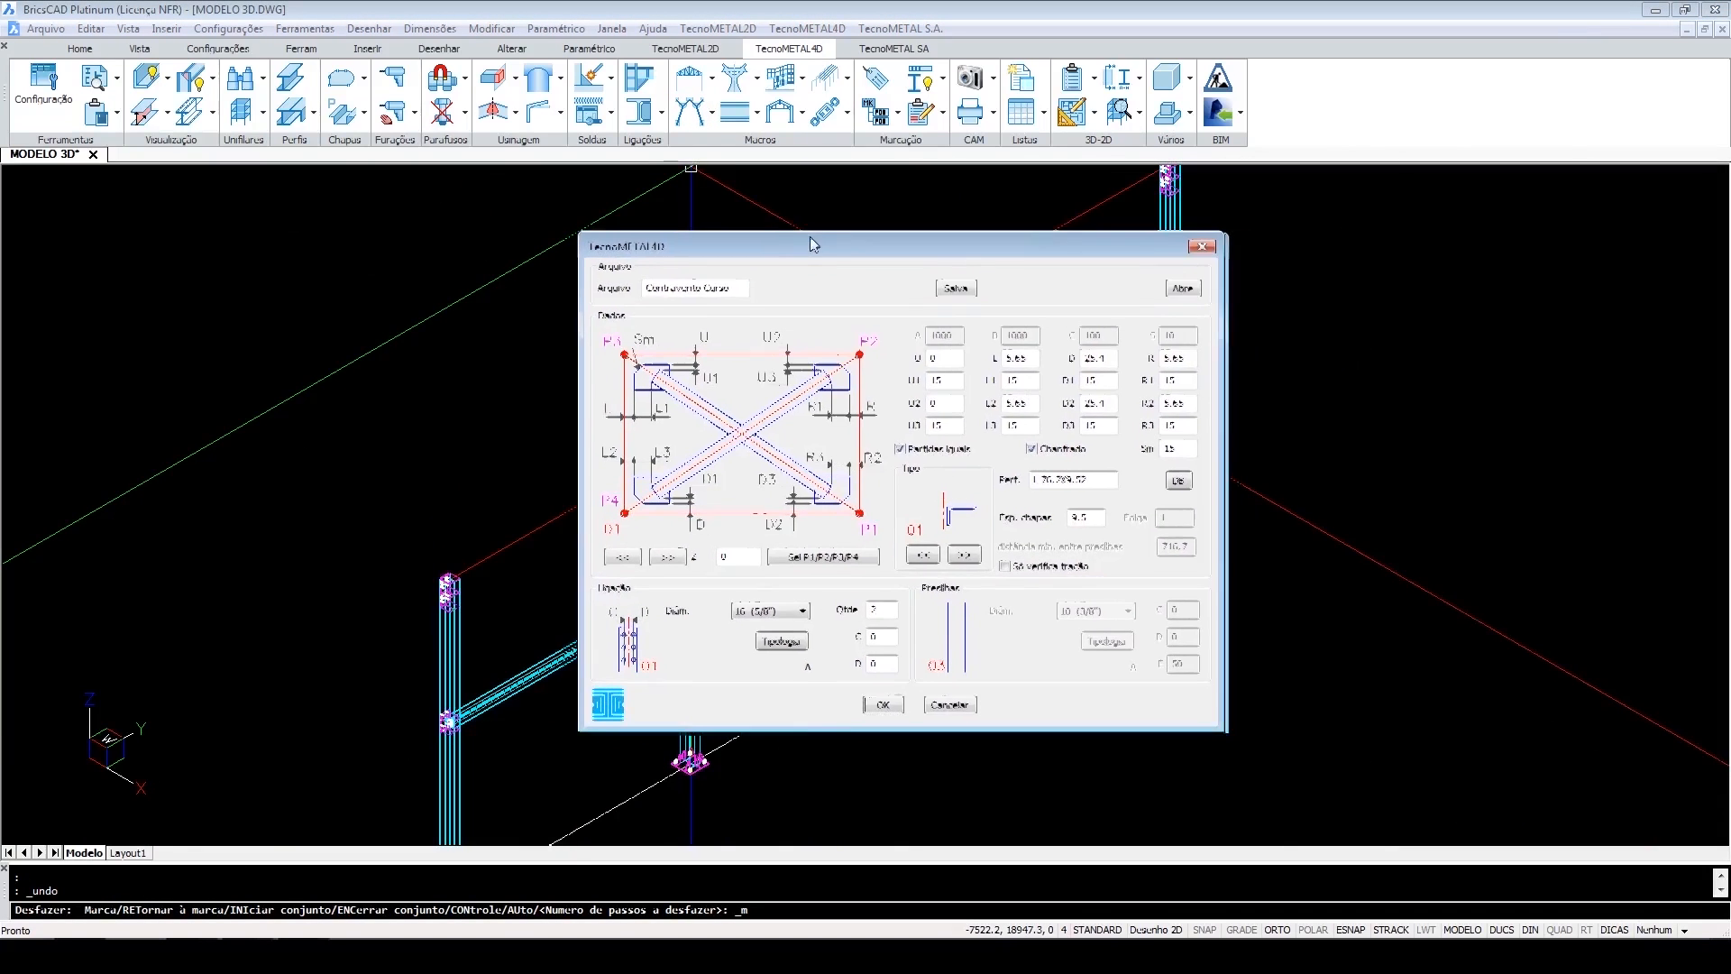
{"action": "left_click_drag", "start_coordinate": [809, 238], "coordinate": [764, 220]}
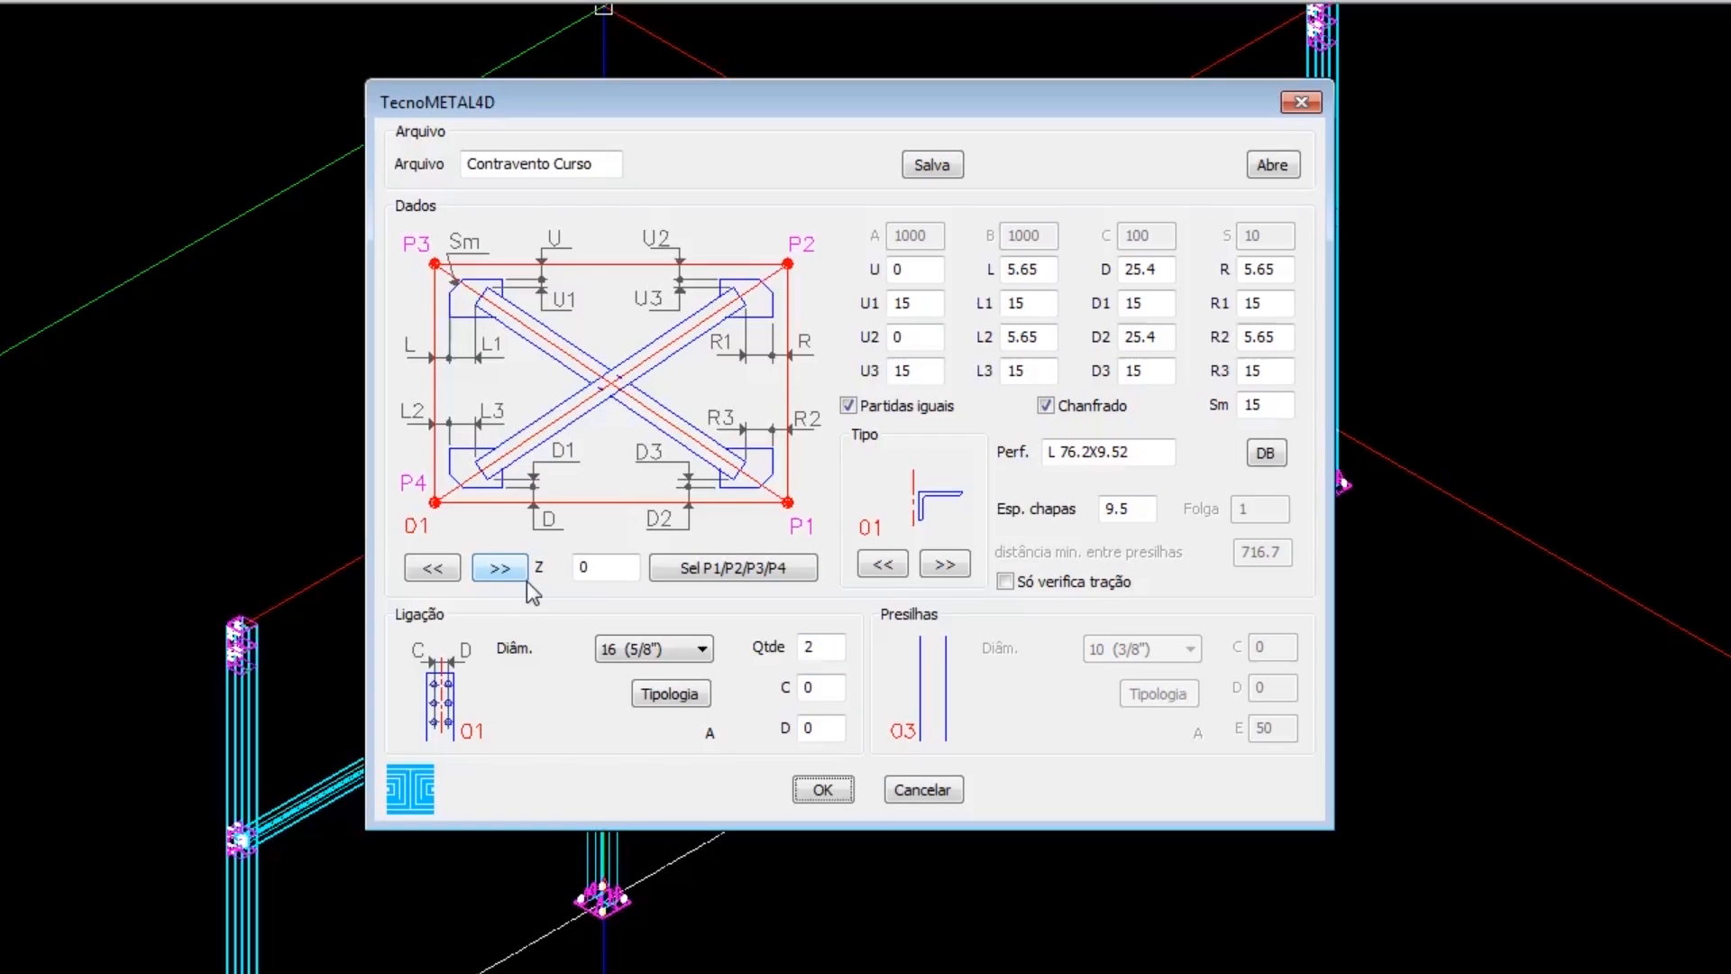
Cycle through the available bracing layout configurations in the Contraventos dialog.
{"action": "left_click", "coordinate": [501, 567]}
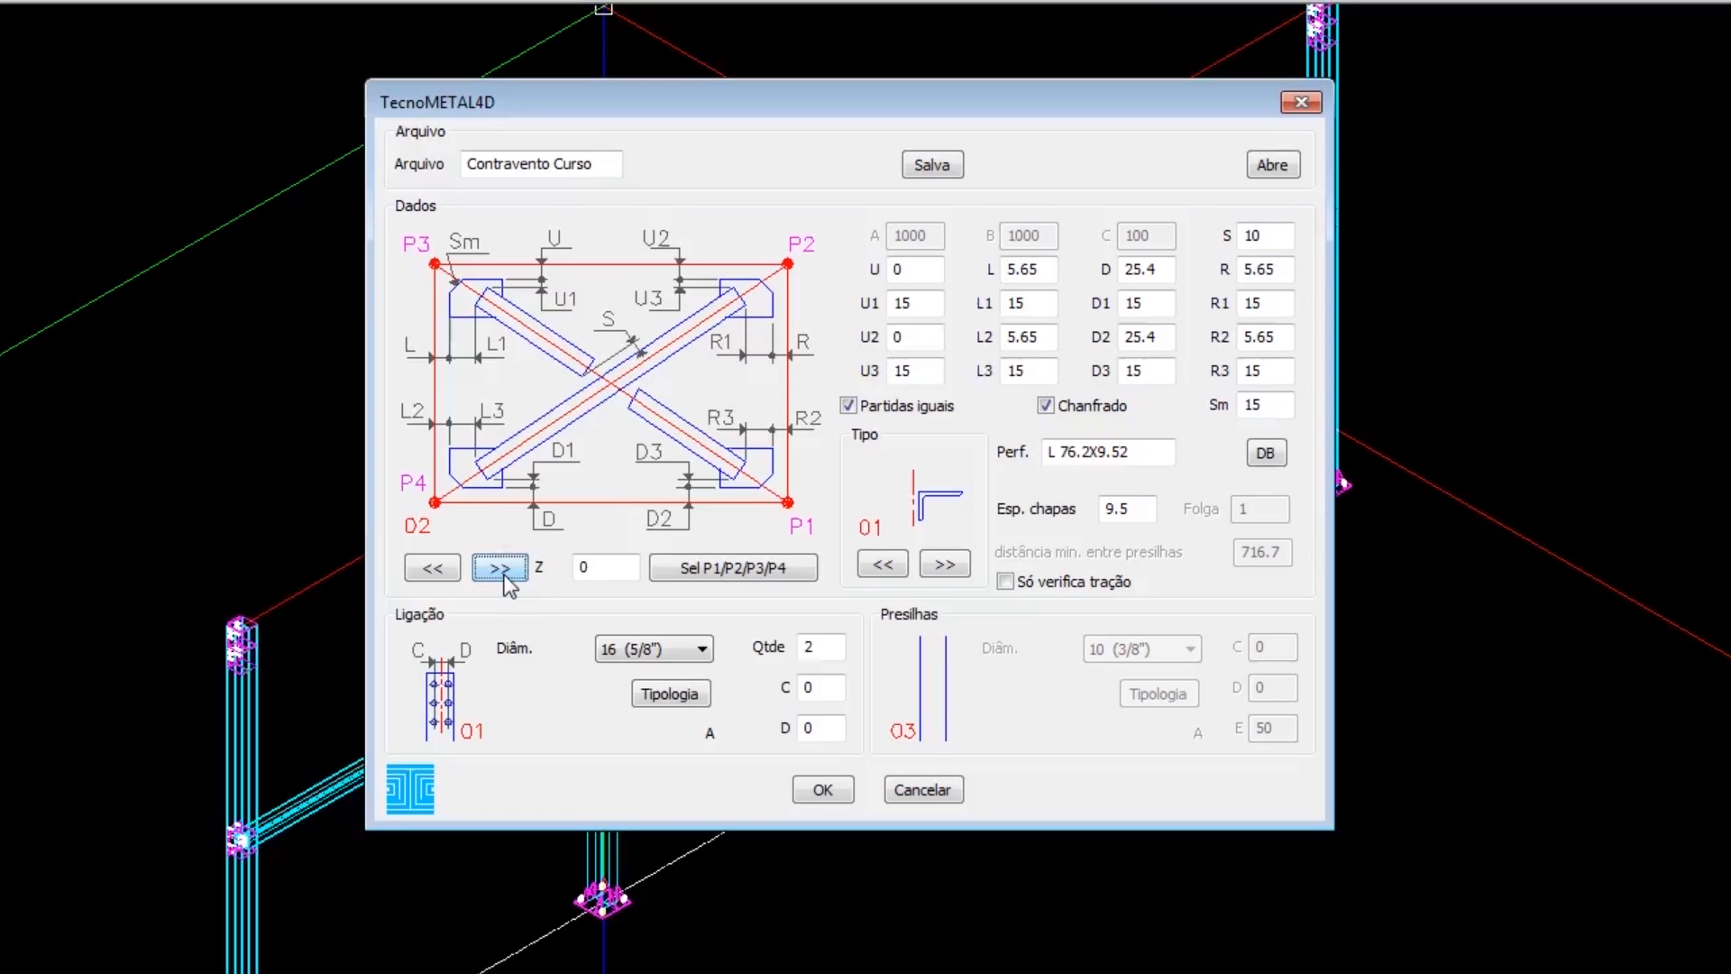
{"action": "left_click", "coordinate": [424, 568]}
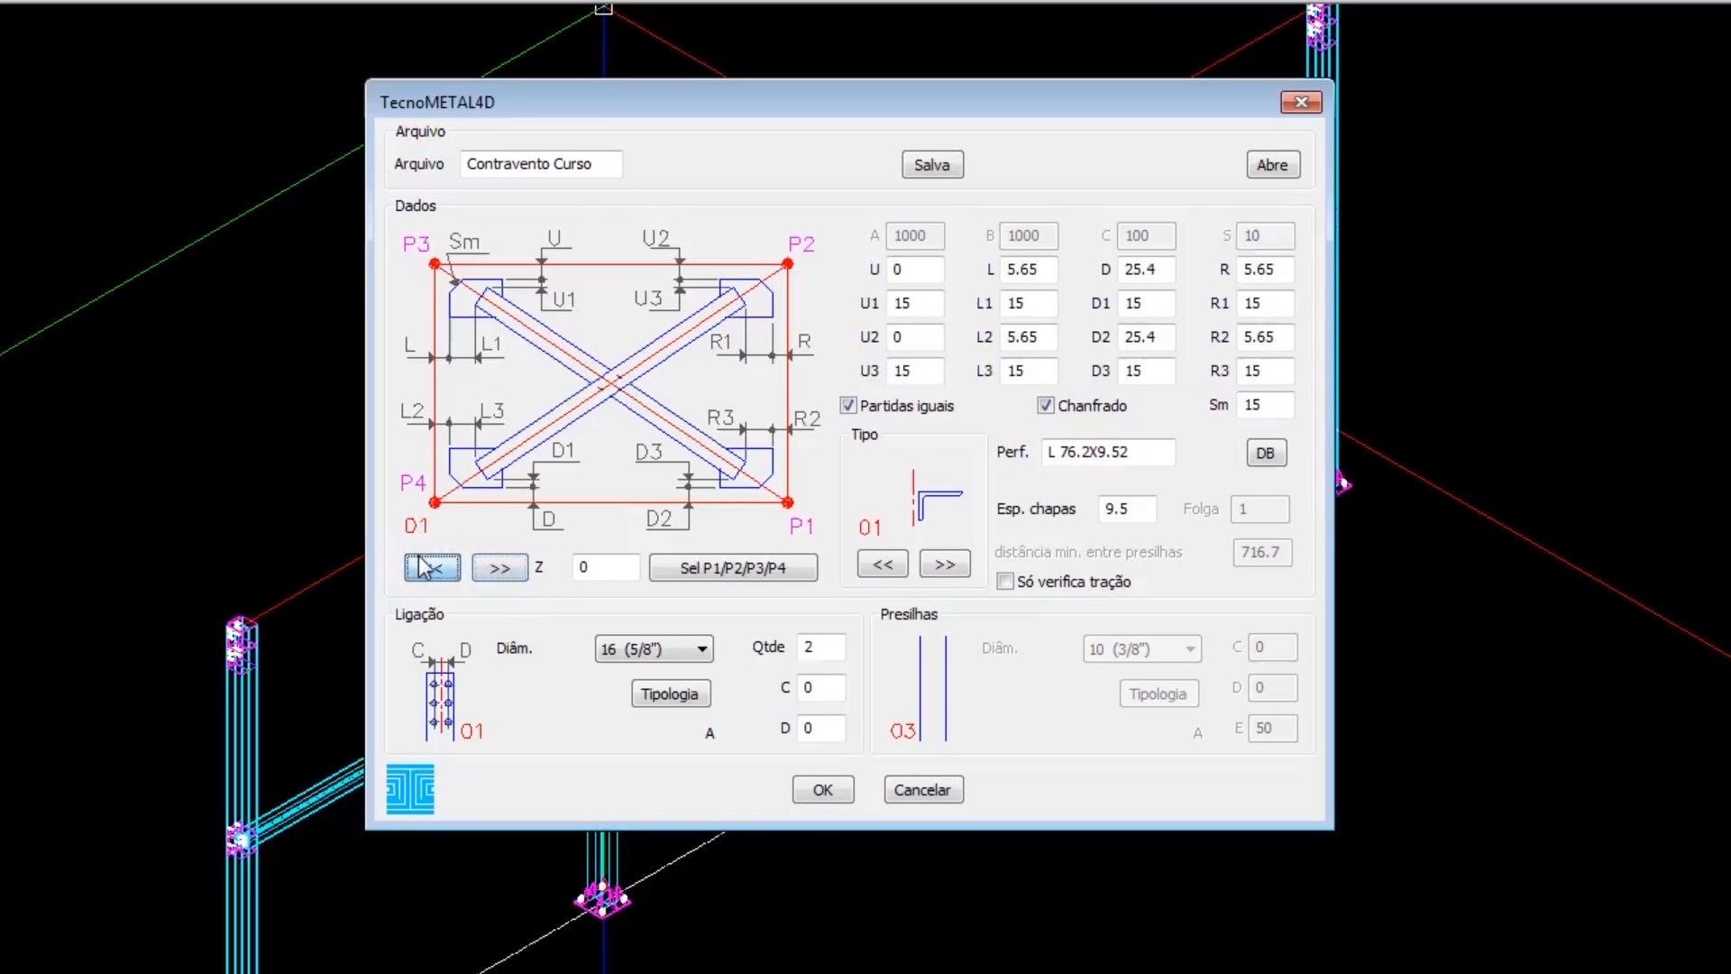
{"action": "left_click", "coordinate": [501, 567]}
{"action": "left_click", "coordinate": [502, 568]}
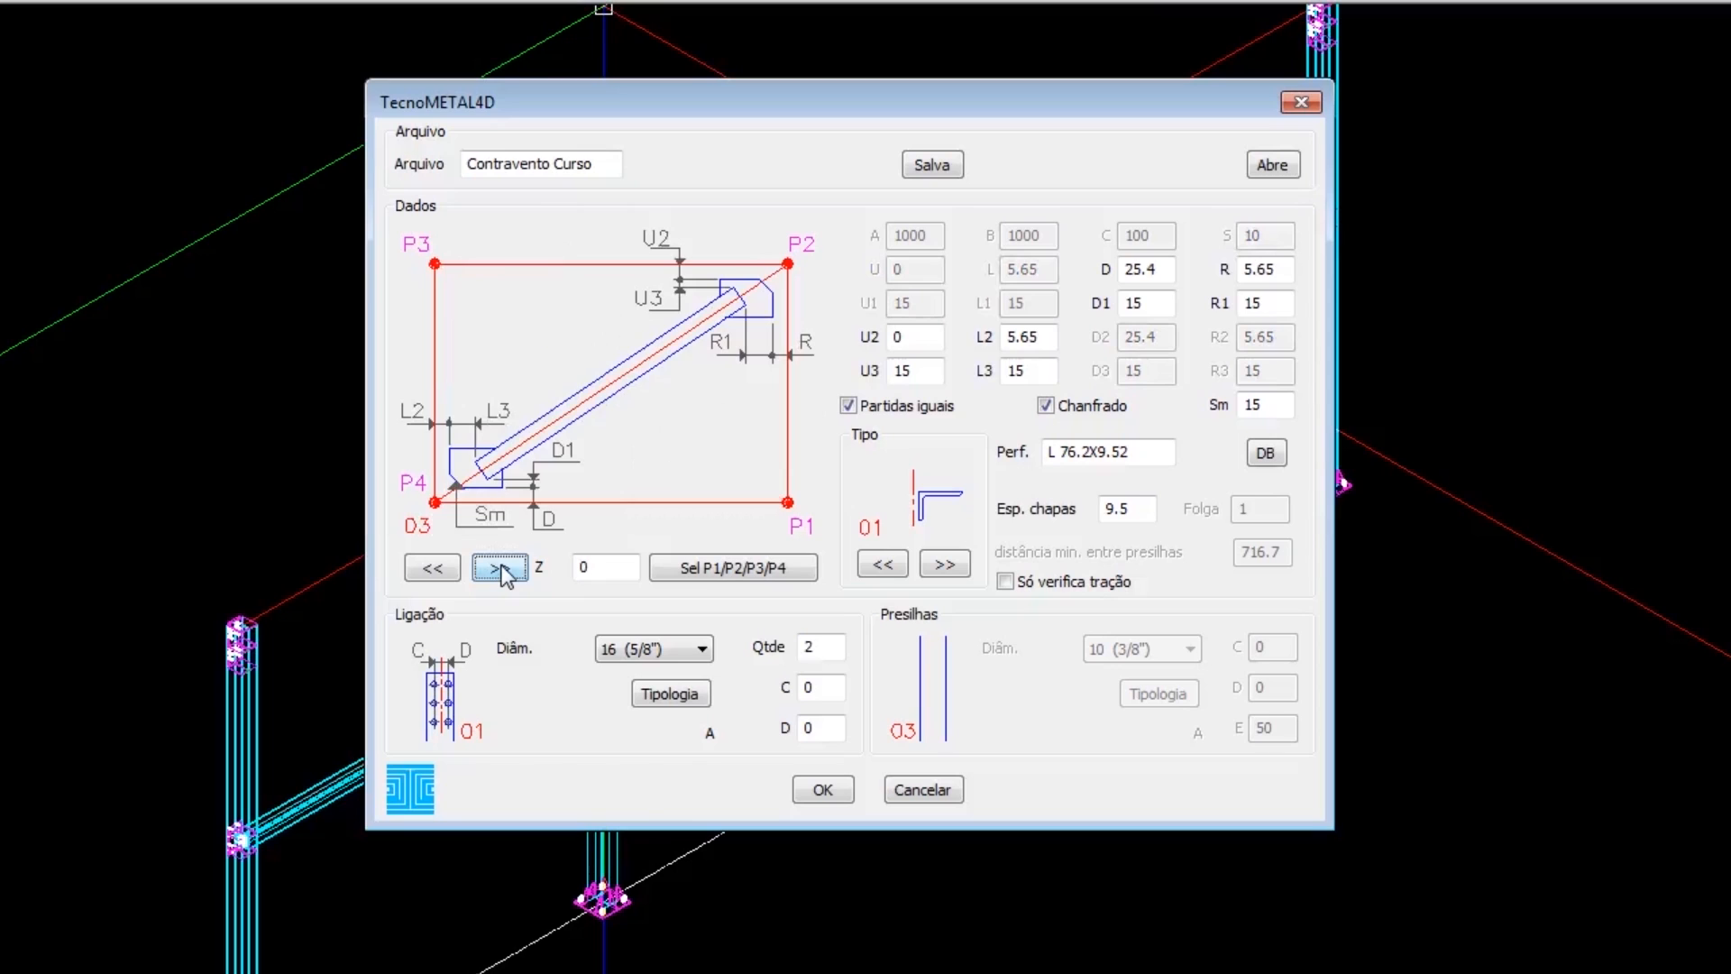
{"action": "left_click", "coordinate": [501, 569]}
{"action": "left_click", "coordinate": [501, 568]}
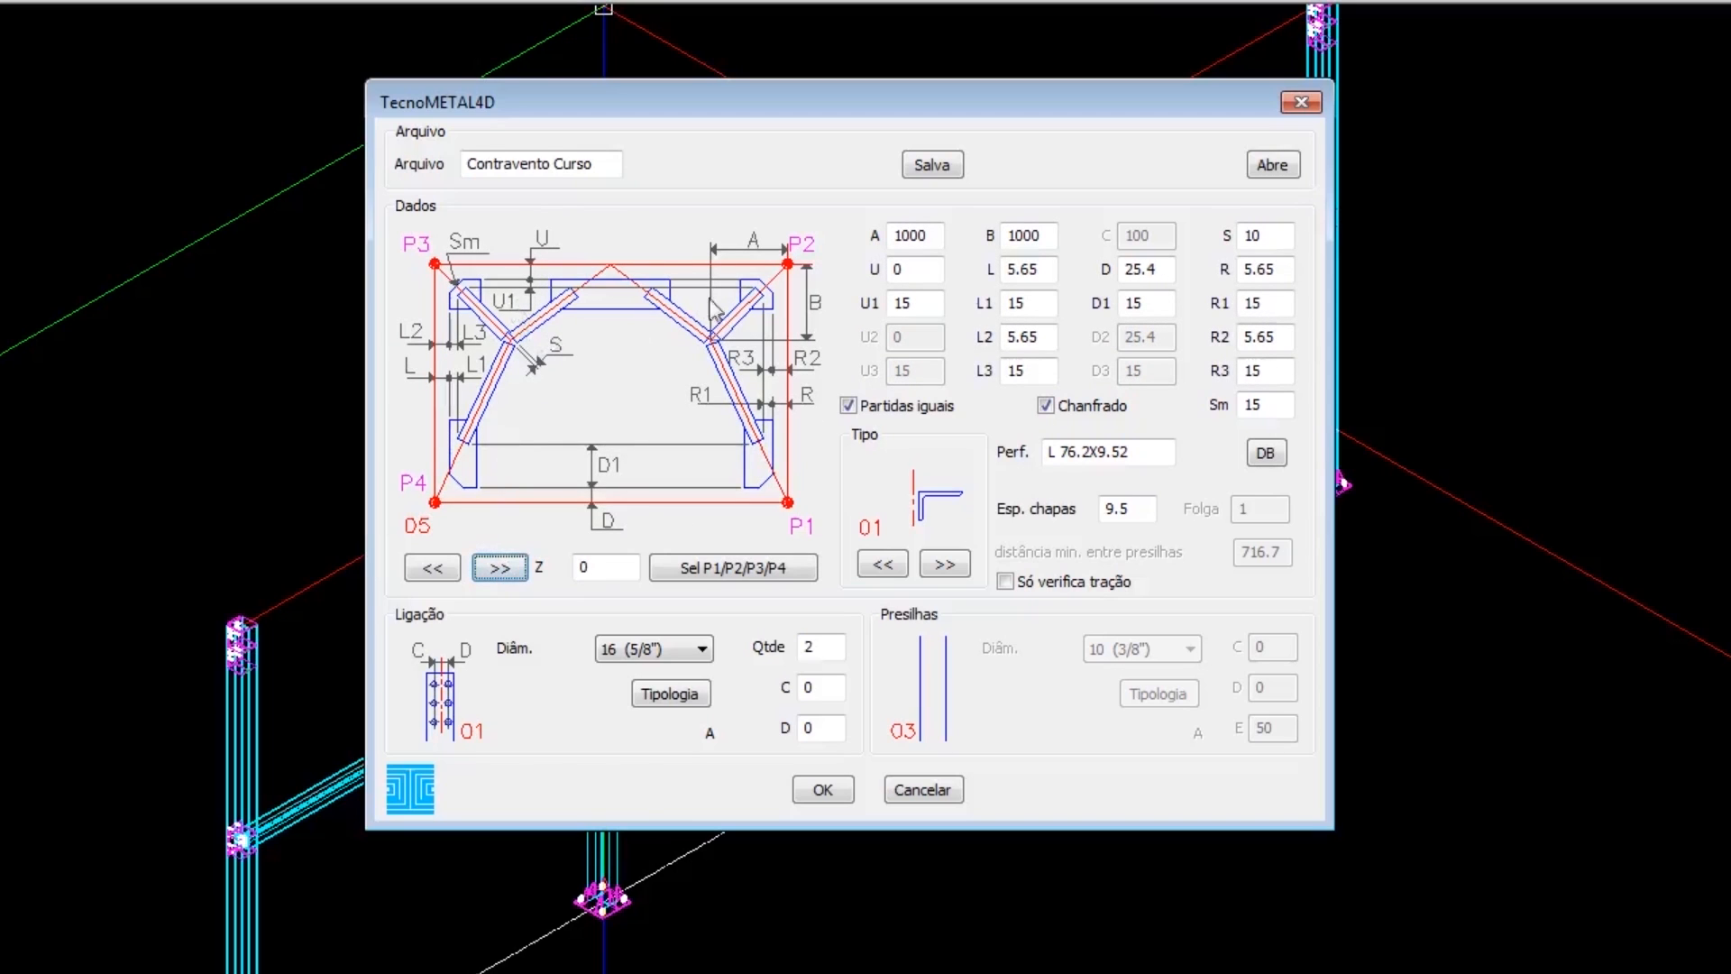
{"action": "left_click", "coordinate": [501, 569]}
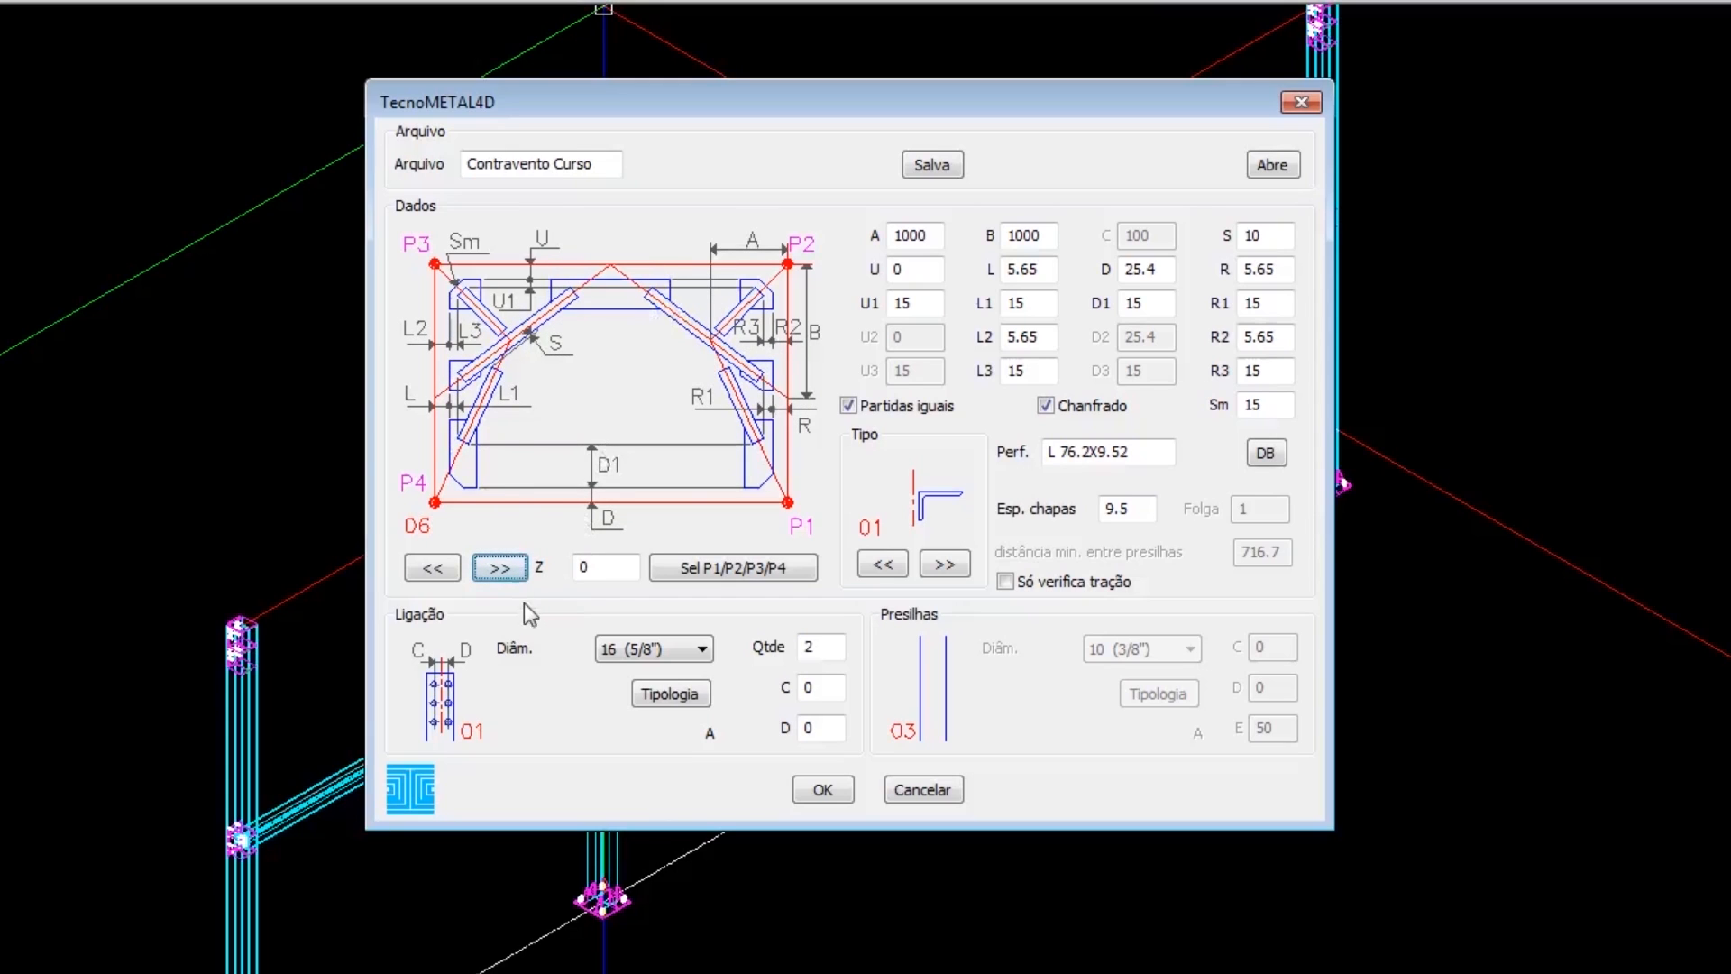
{"action": "left_click", "coordinate": [503, 570]}
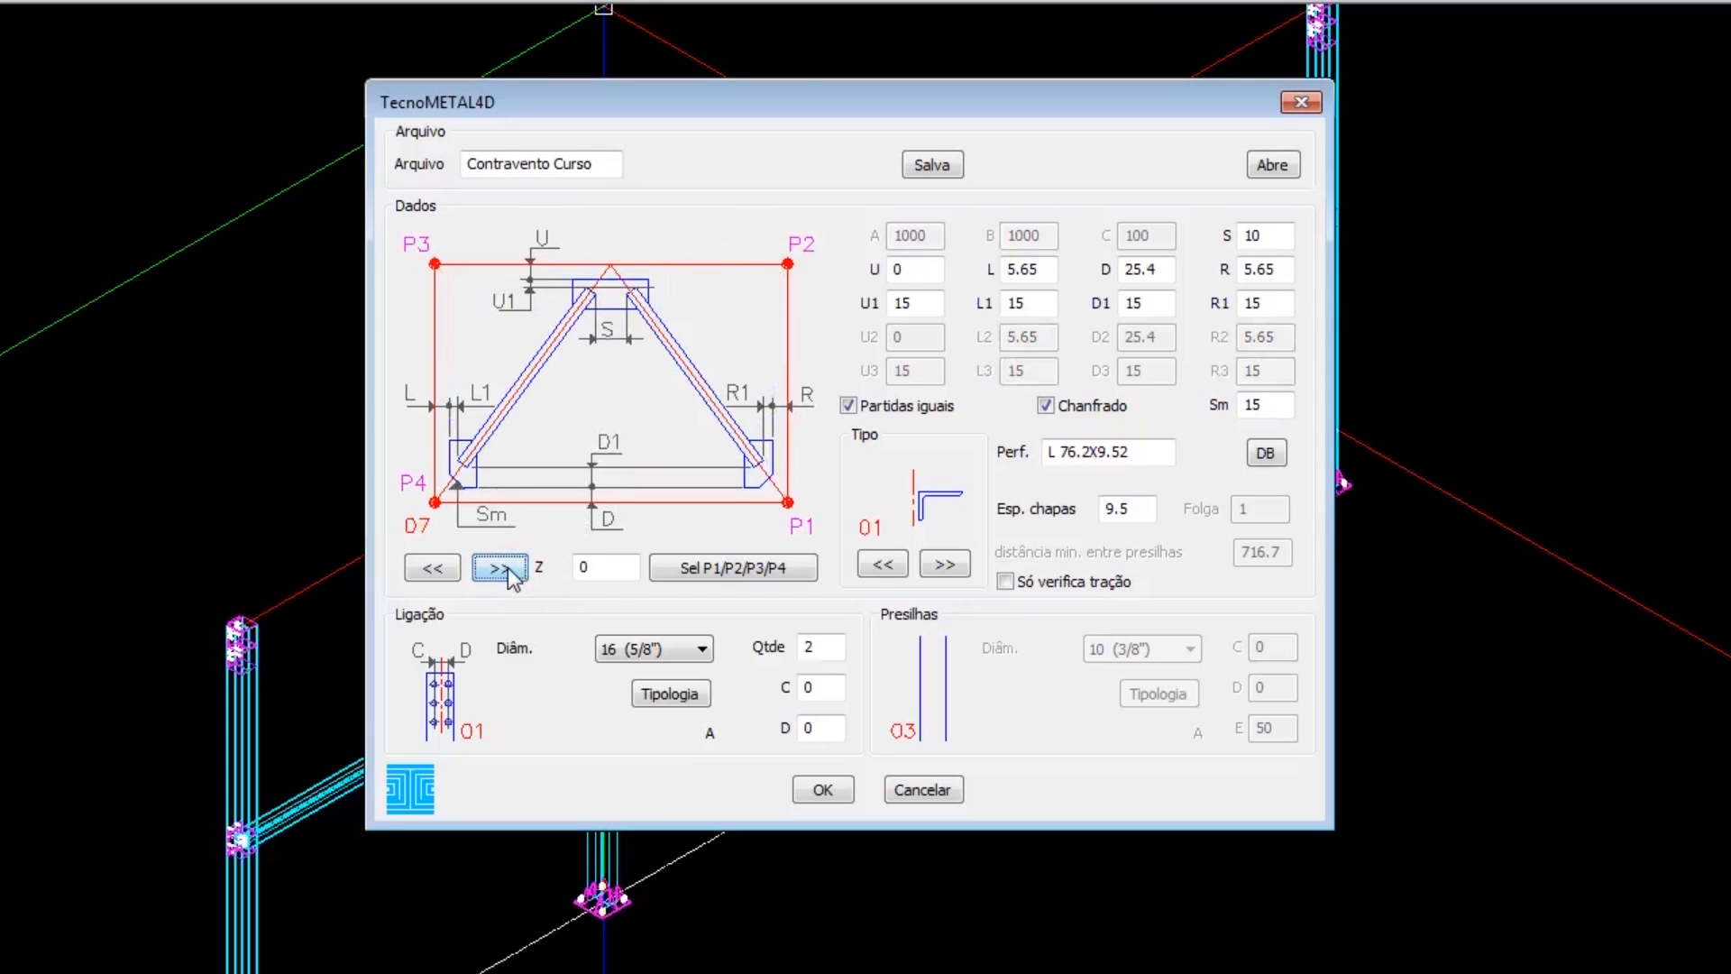
{"action": "left_click", "coordinate": [506, 571]}
{"action": "left_click", "coordinate": [501, 568]}
{"action": "left_click", "coordinate": [501, 568]}
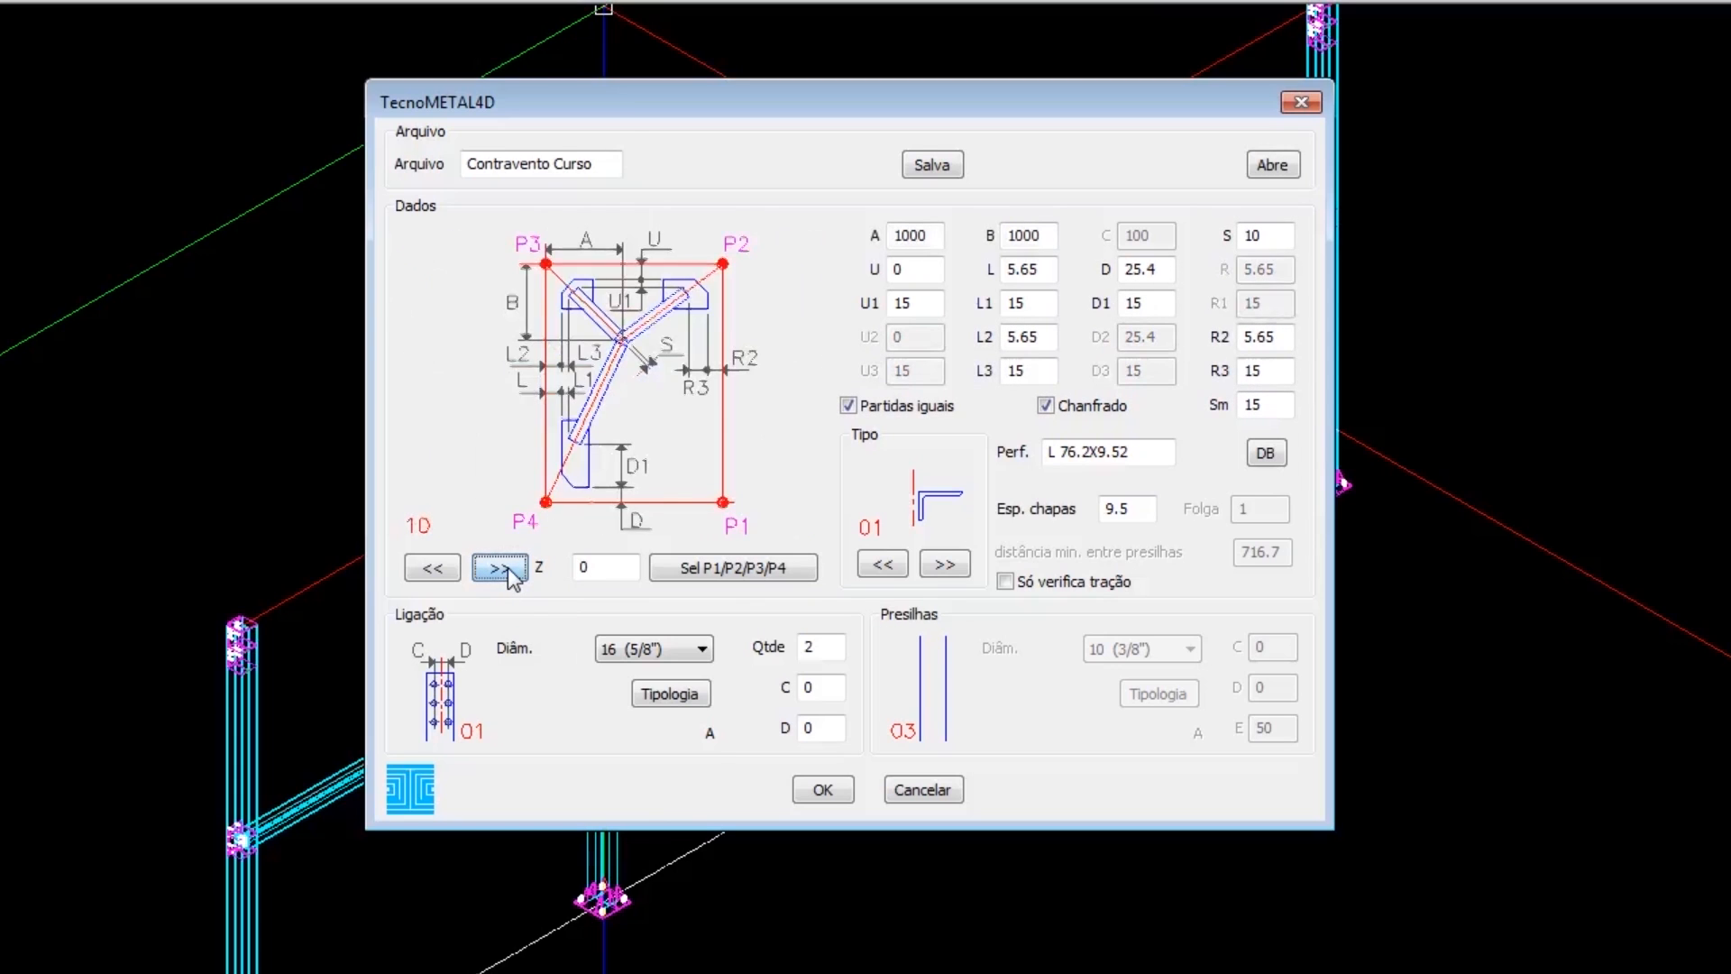
{"action": "left_click", "coordinate": [501, 568]}
{"action": "left_click", "coordinate": [501, 568]}
{"action": "left_click", "coordinate": [436, 568]}
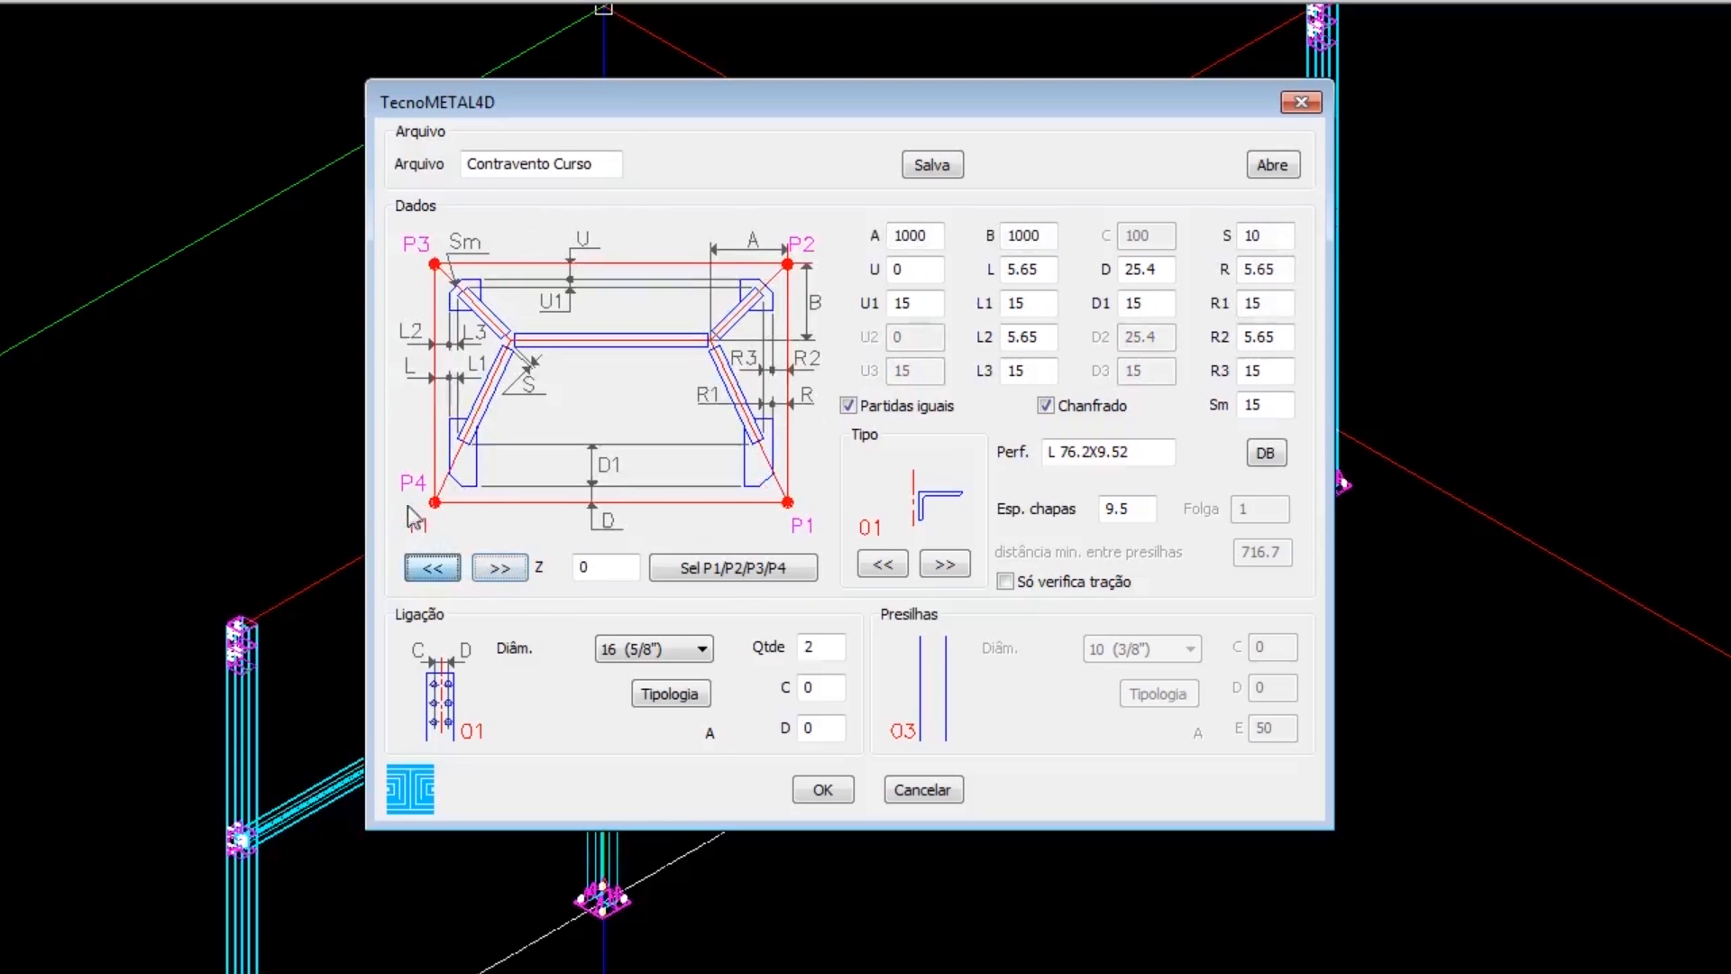
{"action": "left_click", "coordinate": [494, 577]}
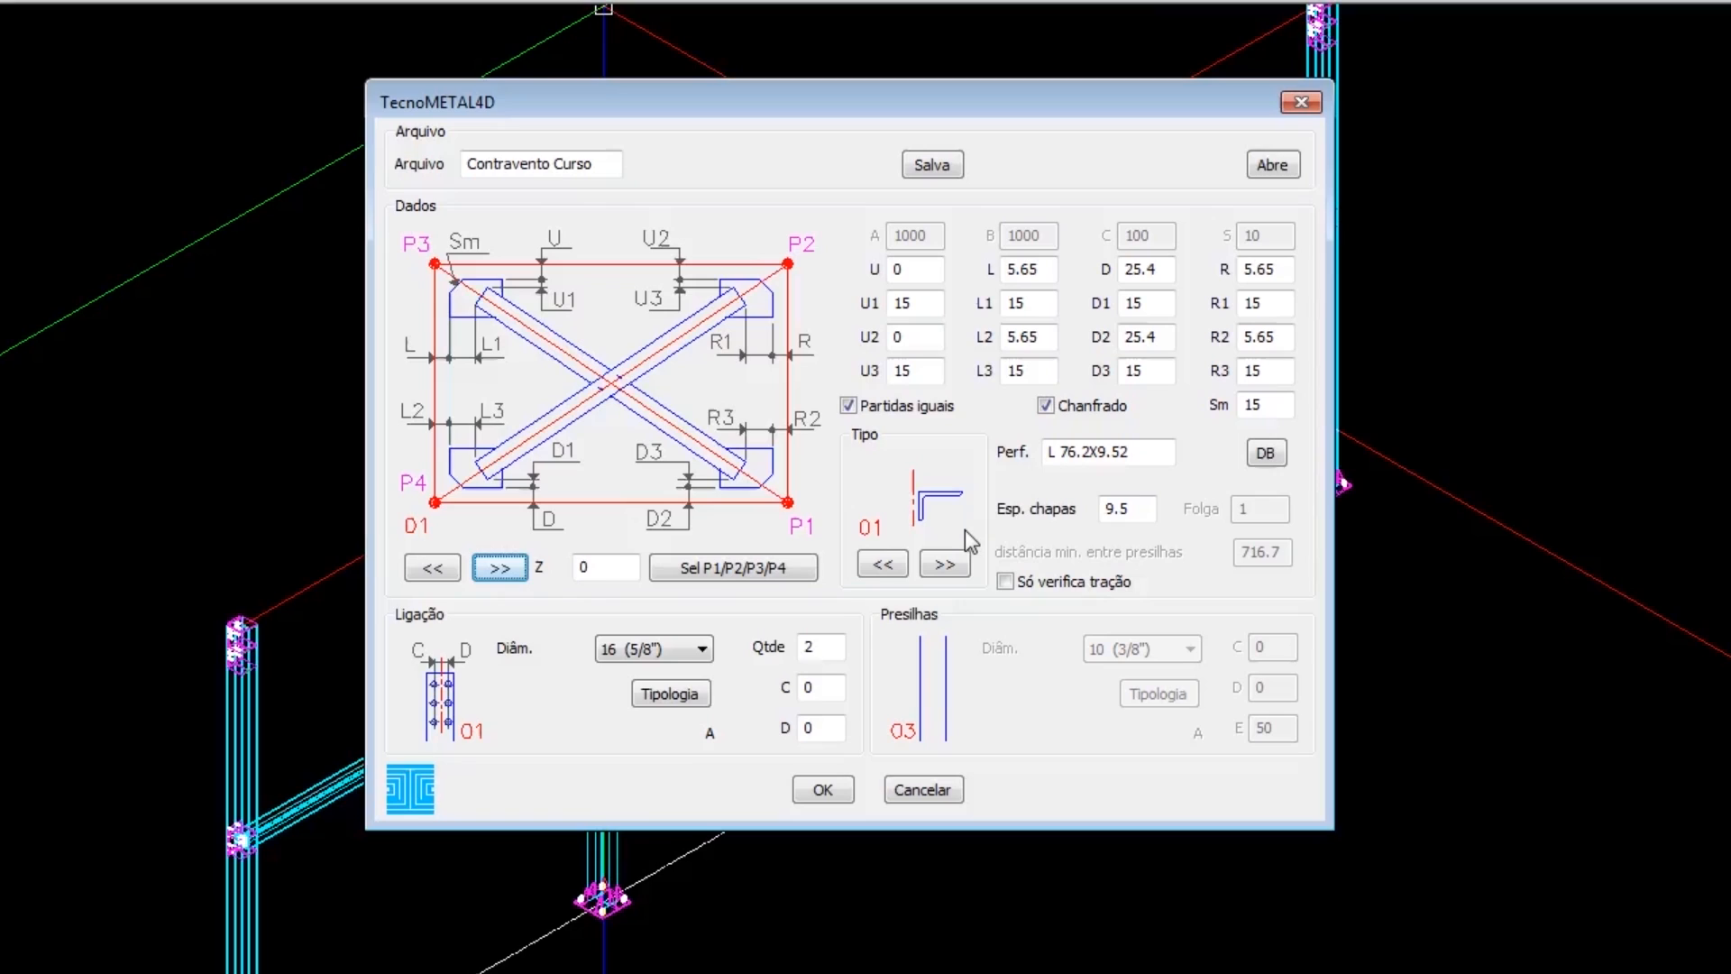
Cycle through the angle profile arrangement types offered for the bracing members.
{"action": "left_click", "coordinate": [942, 567]}
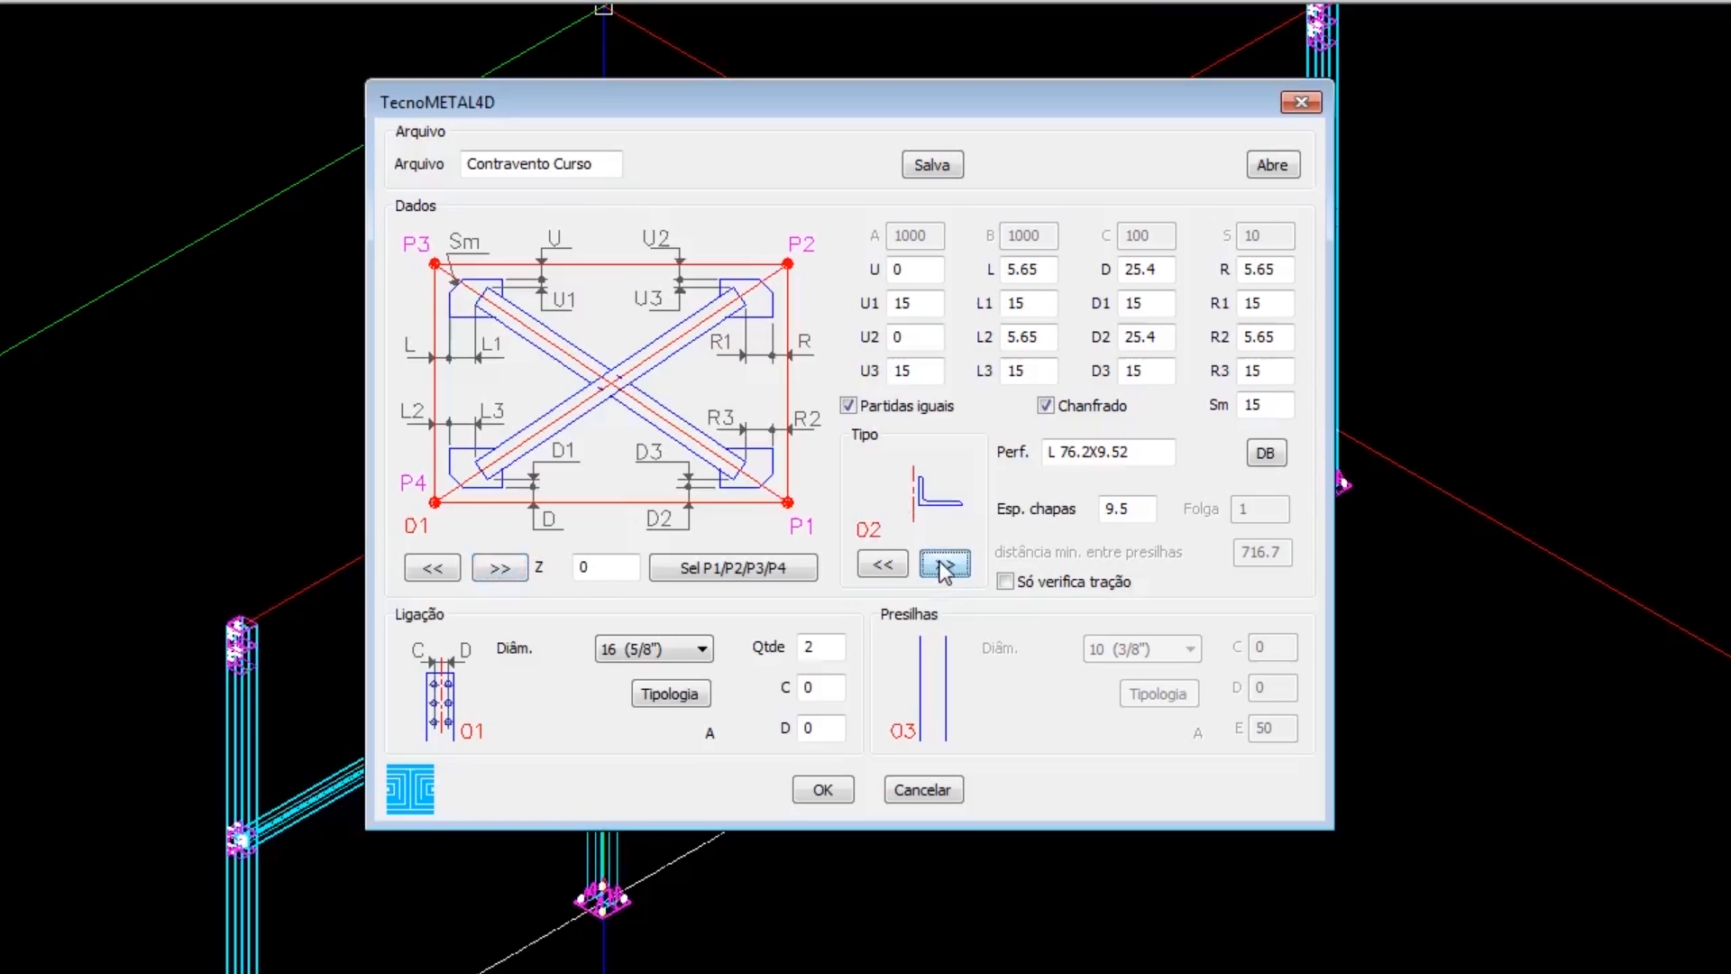
{"action": "left_click", "coordinate": [943, 566]}
{"action": "left_click", "coordinate": [943, 566]}
{"action": "left_click", "coordinate": [943, 566]}
{"action": "left_click", "coordinate": [943, 566]}
{"action": "left_click", "coordinate": [943, 566]}
{"action": "left_click", "coordinate": [943, 566]}
{"action": "left_click", "coordinate": [943, 566]}
{"action": "left_click", "coordinate": [956, 570]}
{"action": "left_click", "coordinate": [956, 570]}
{"action": "left_click", "coordinate": [956, 569]}
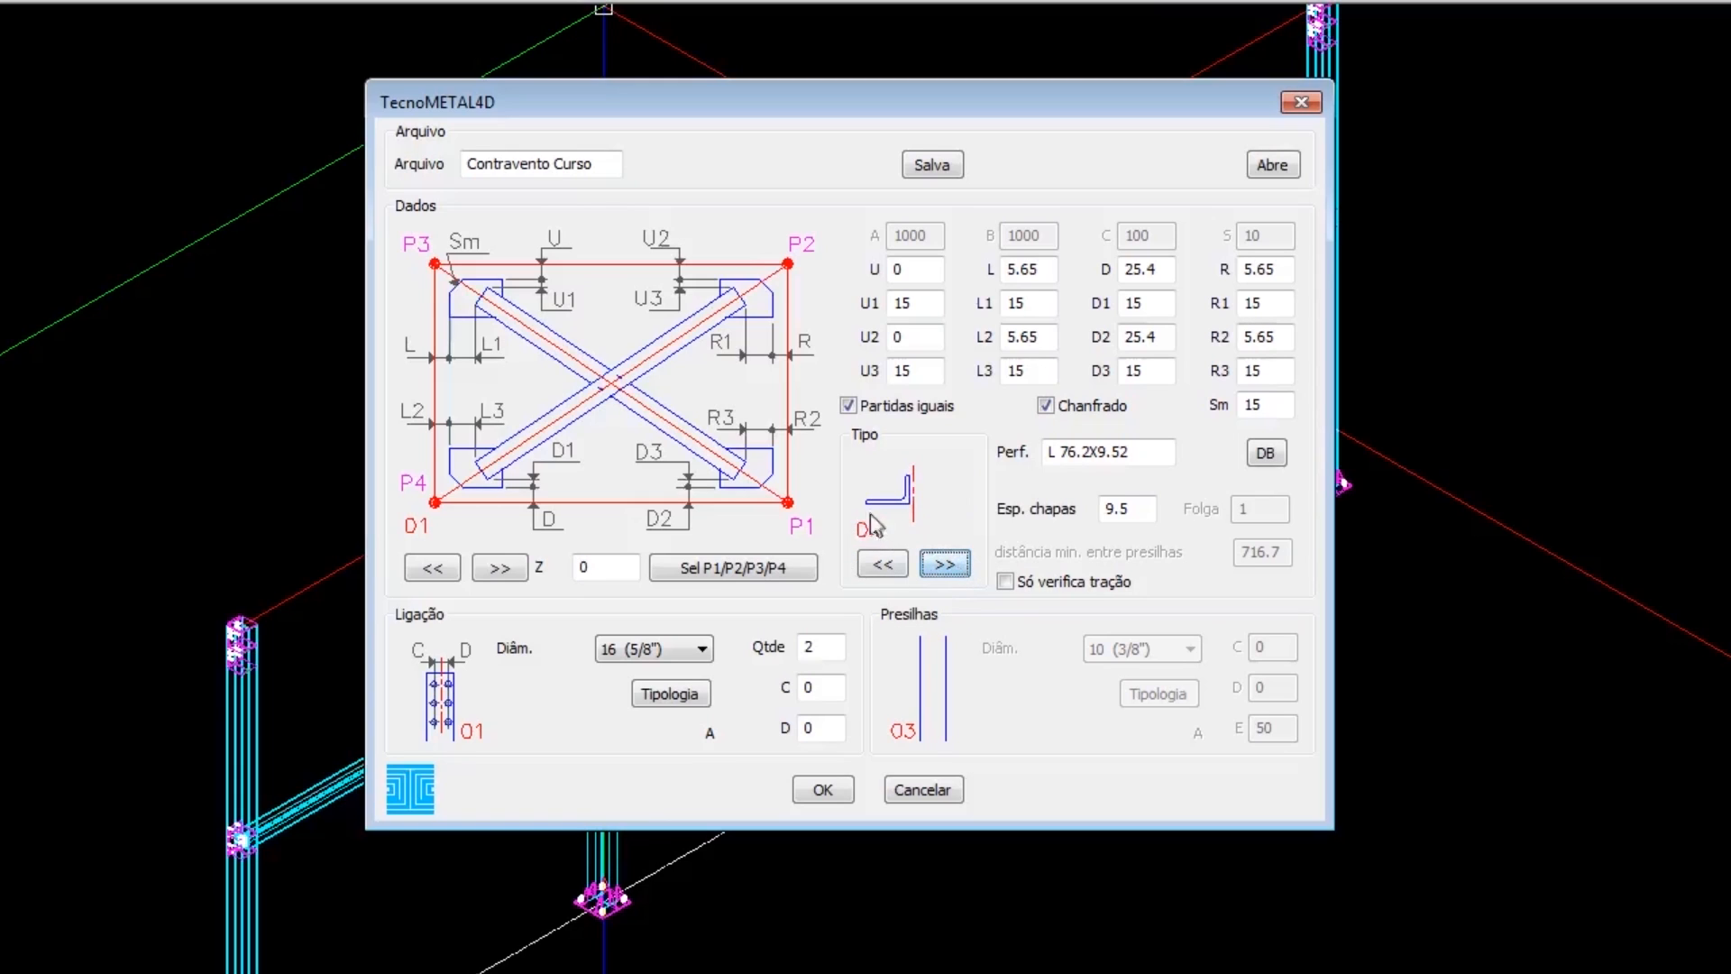
{"action": "left_click", "coordinate": [957, 568]}
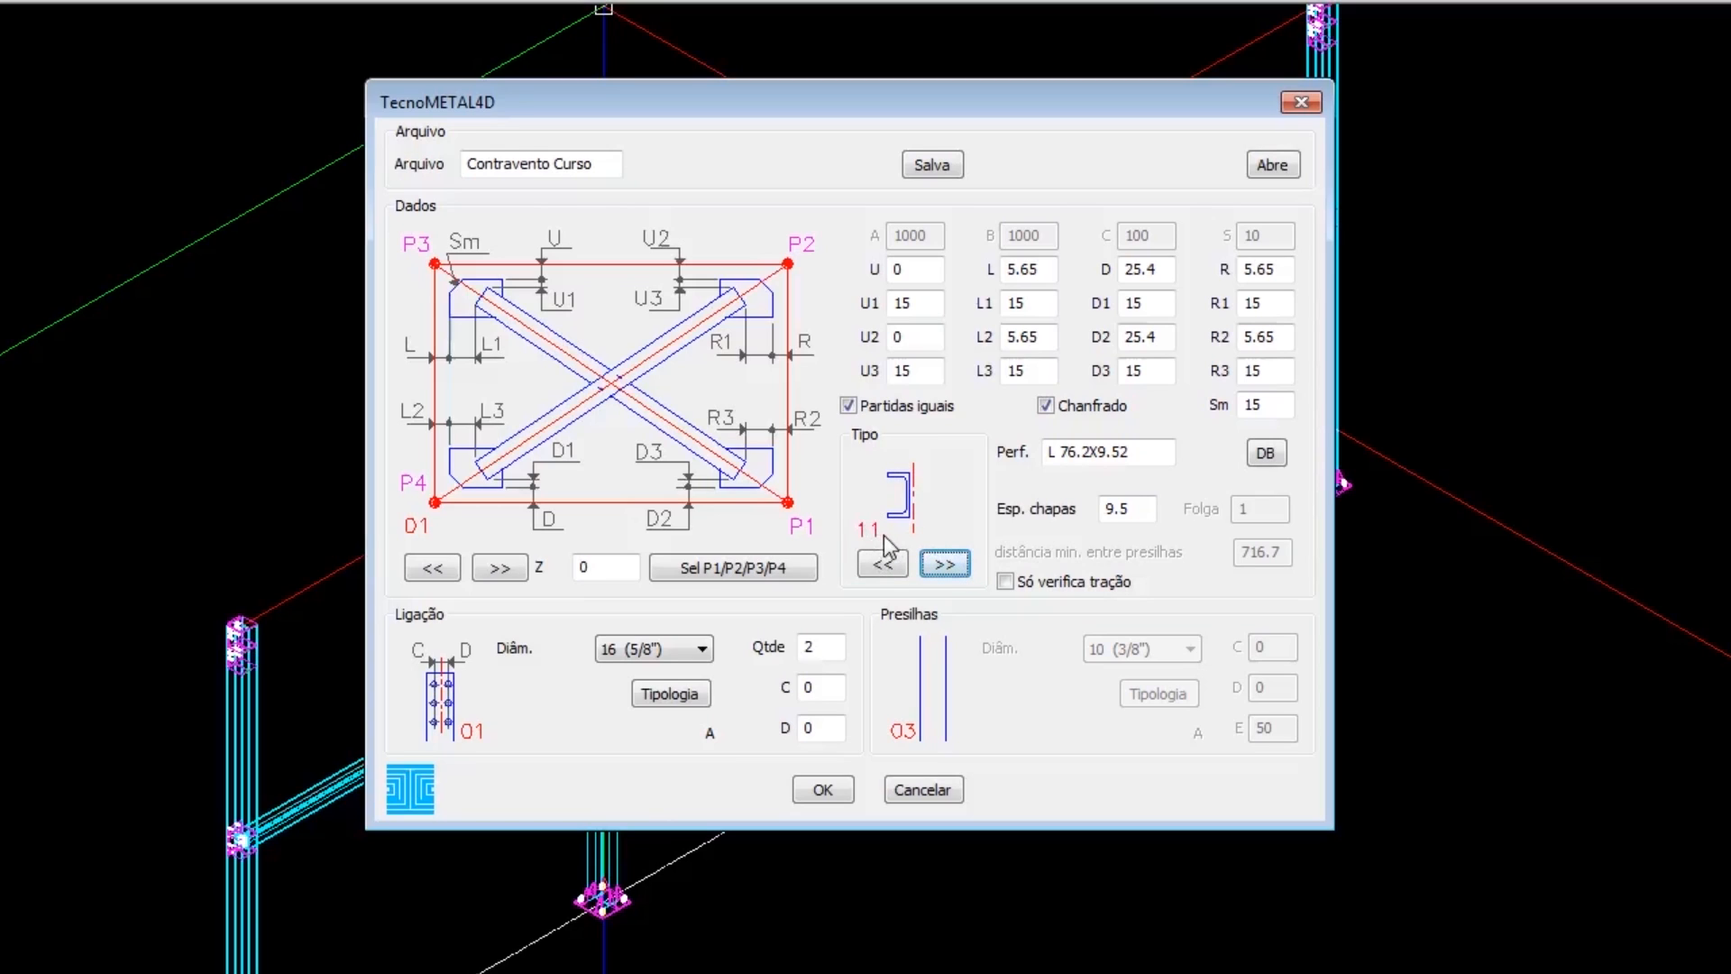
Set the bracing layout to configuration 02 with profile arrangement type 05.
{"action": "left_click", "coordinate": [882, 563]}
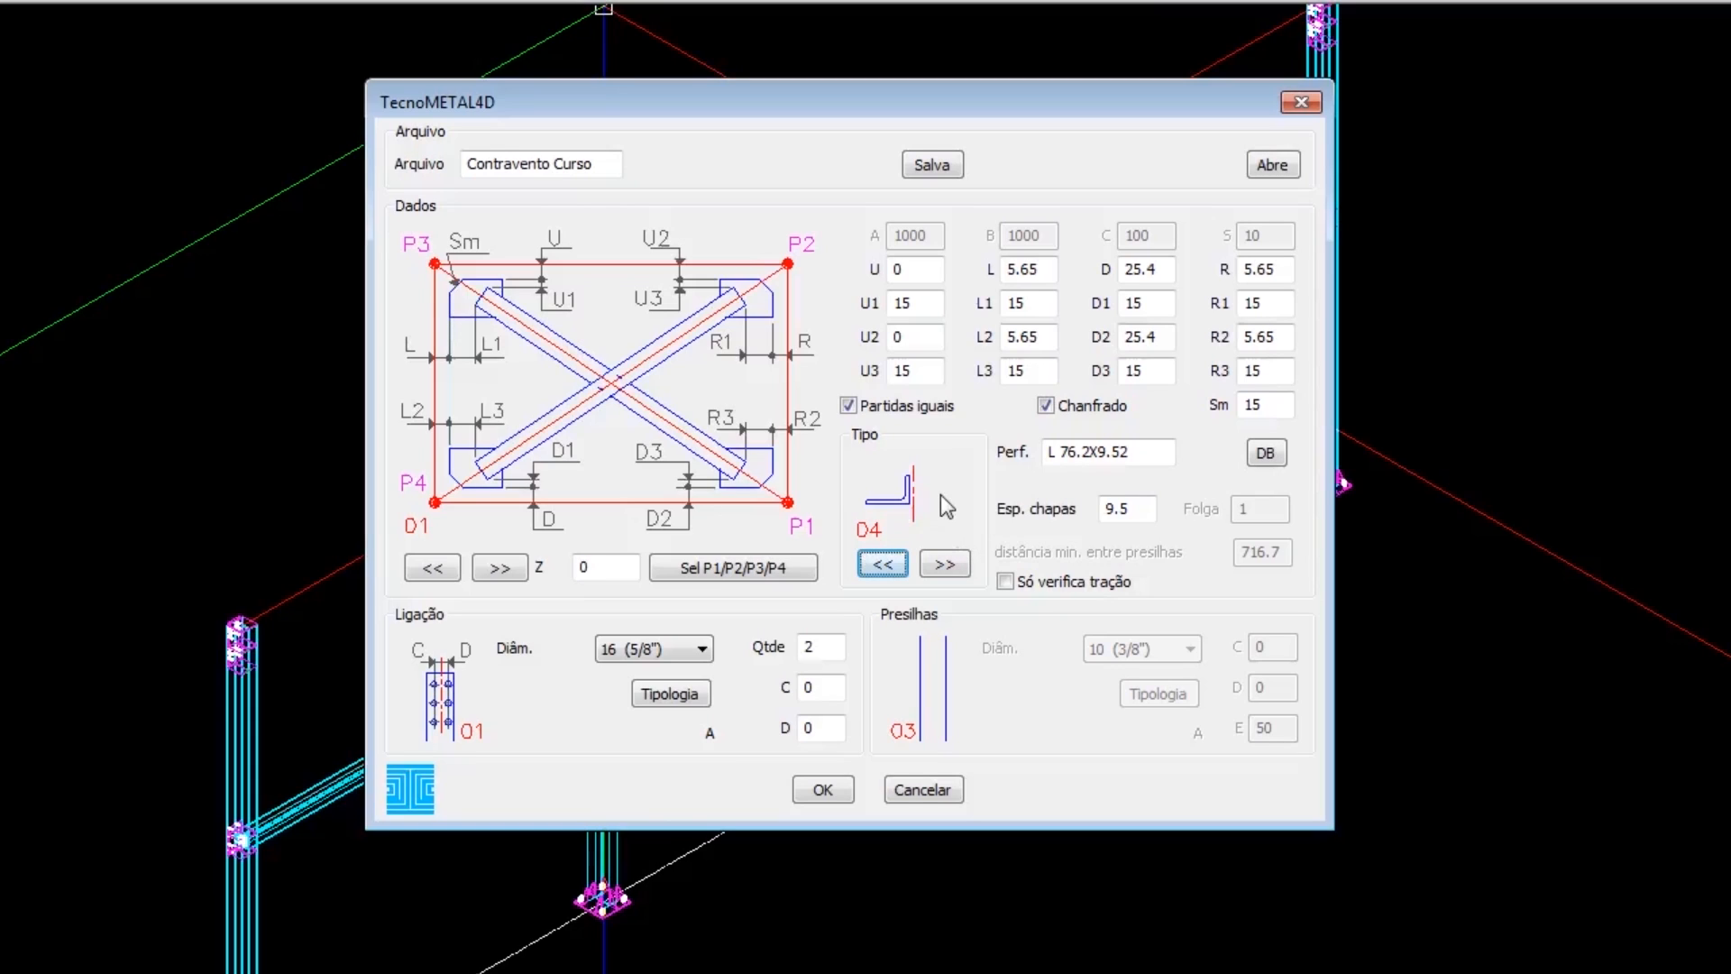
{"action": "left_click", "coordinate": [494, 568]}
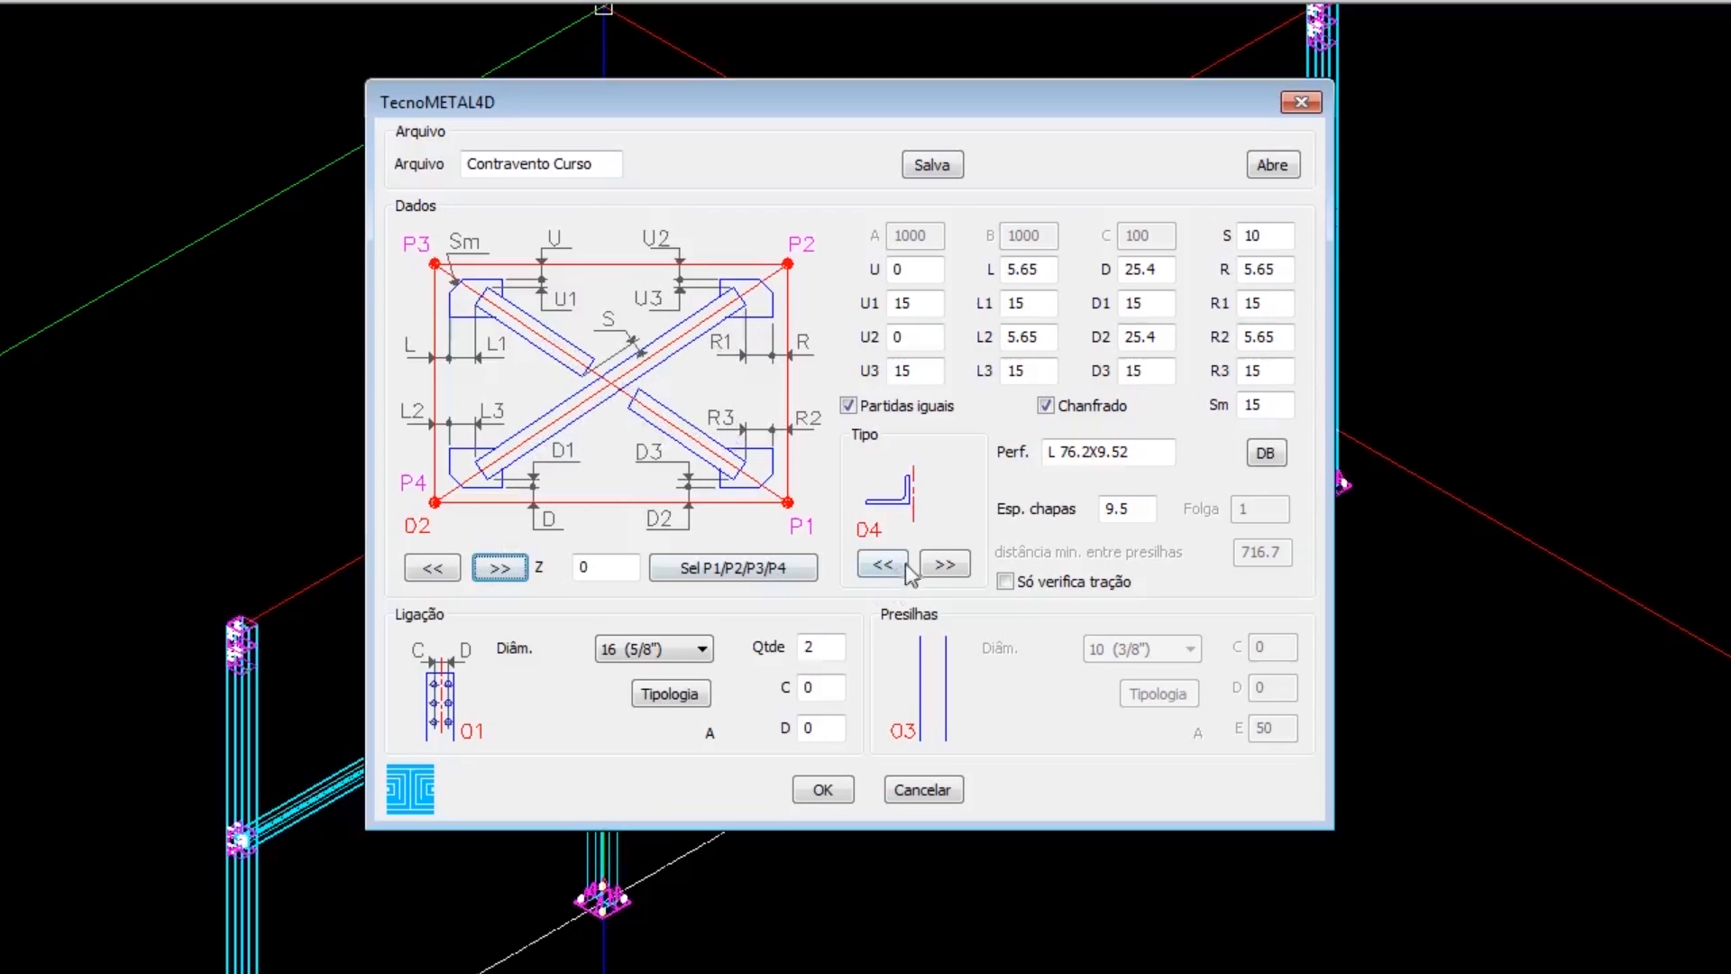
{"action": "left_click", "coordinate": [942, 563]}
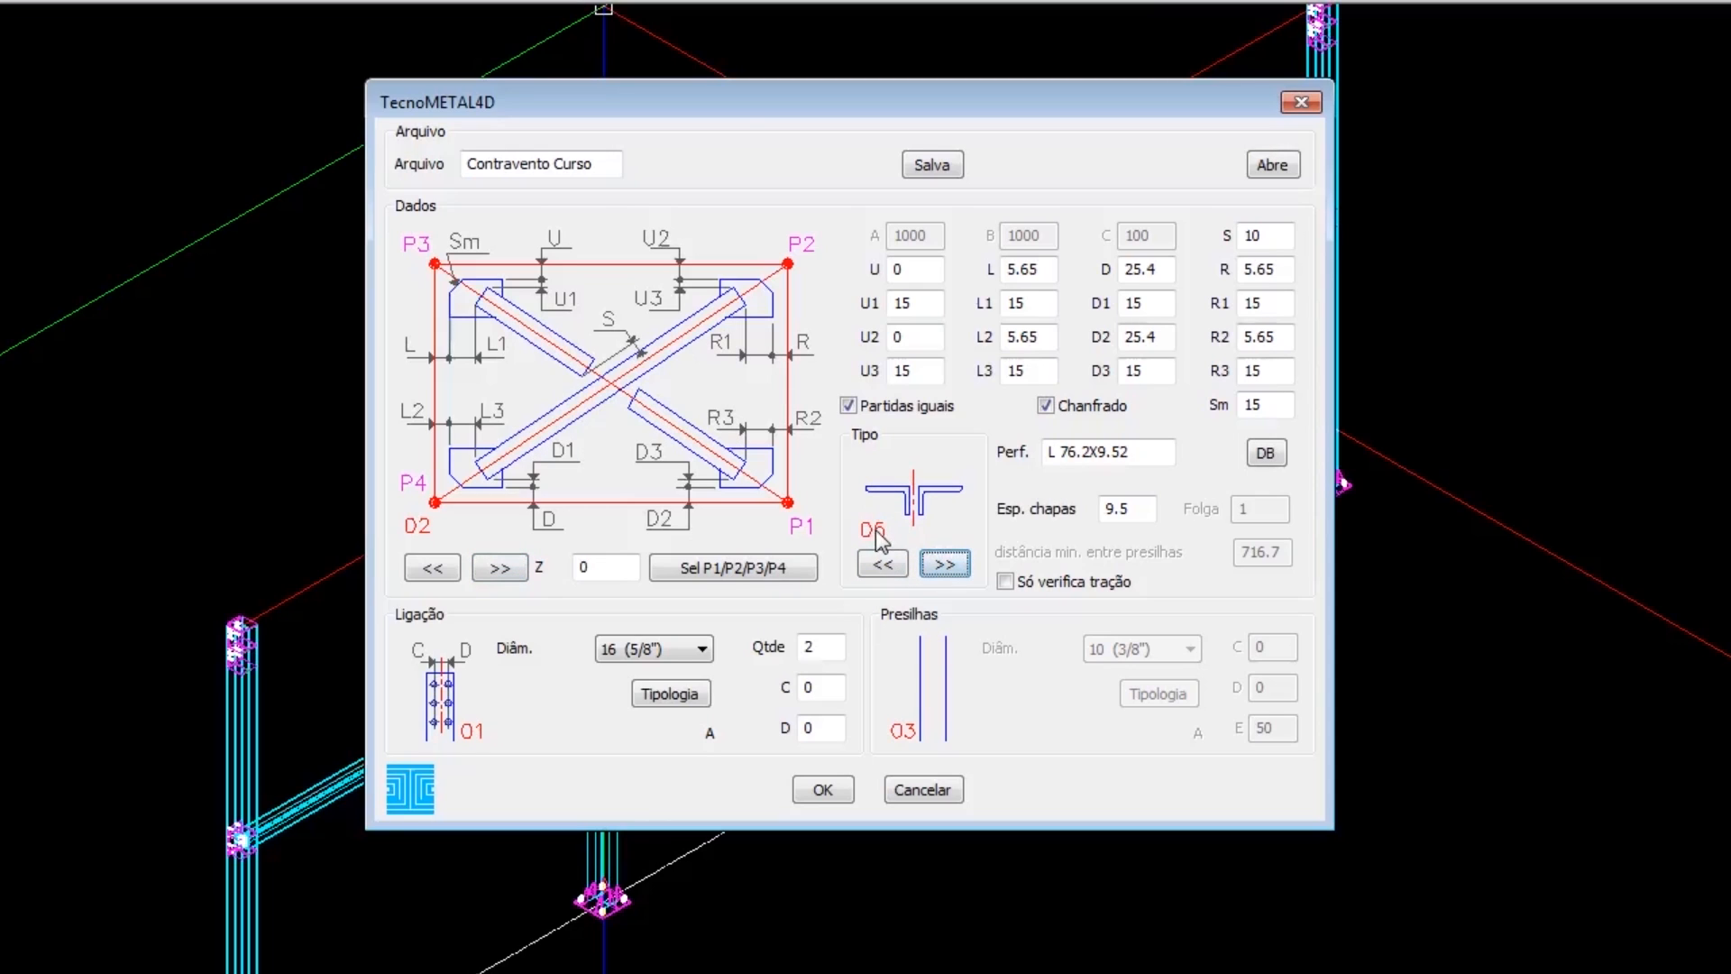
Cycle through the further profile arrangement types up to 10 and back to type 05 in the Tipo preview.
{"action": "left_click", "coordinate": [944, 565]}
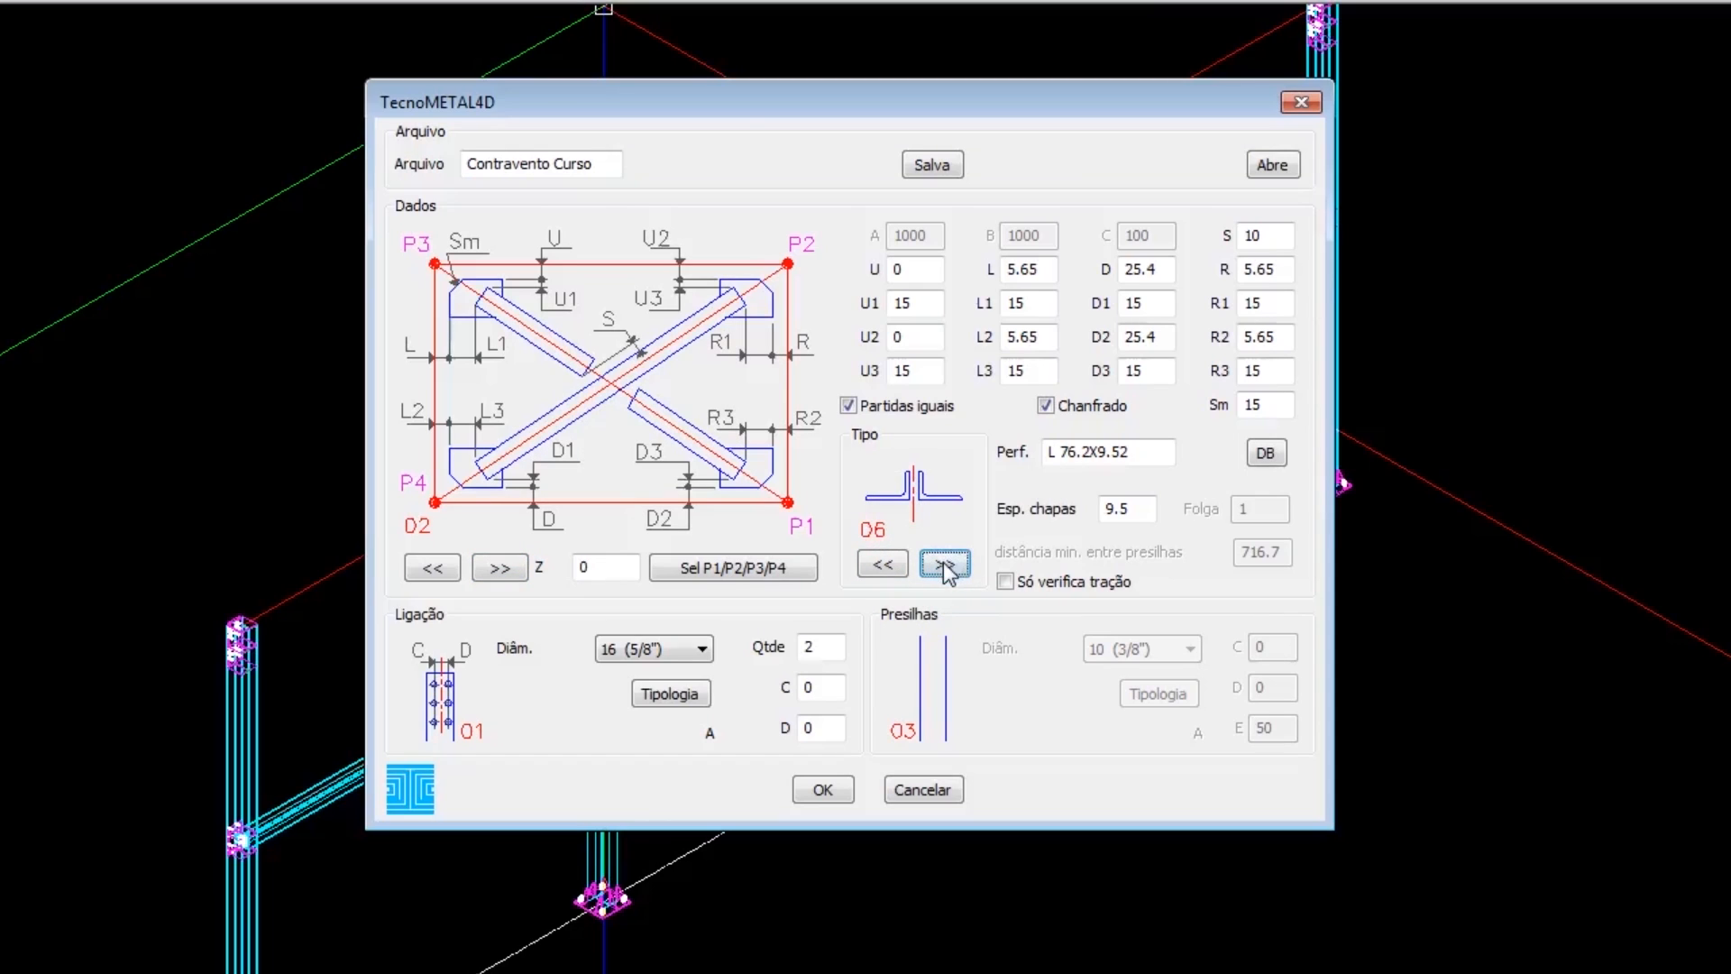
{"action": "left_click", "coordinate": [943, 564]}
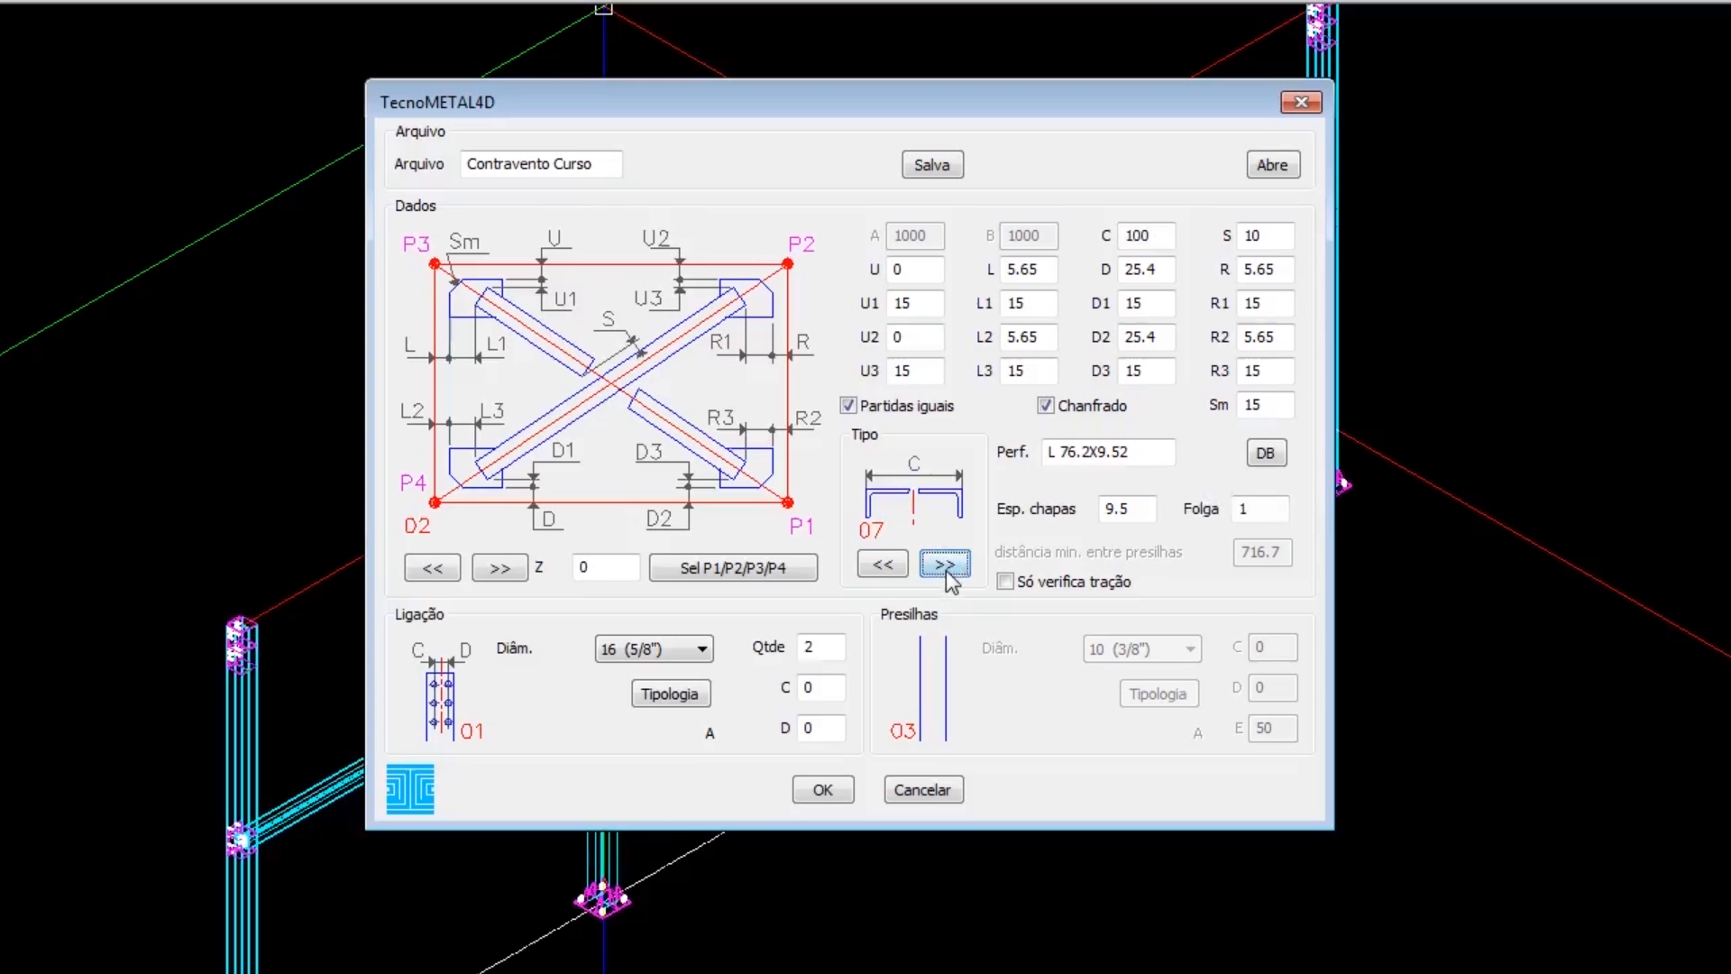
{"action": "left_click", "coordinate": [944, 565]}
{"action": "left_click", "coordinate": [942, 564]}
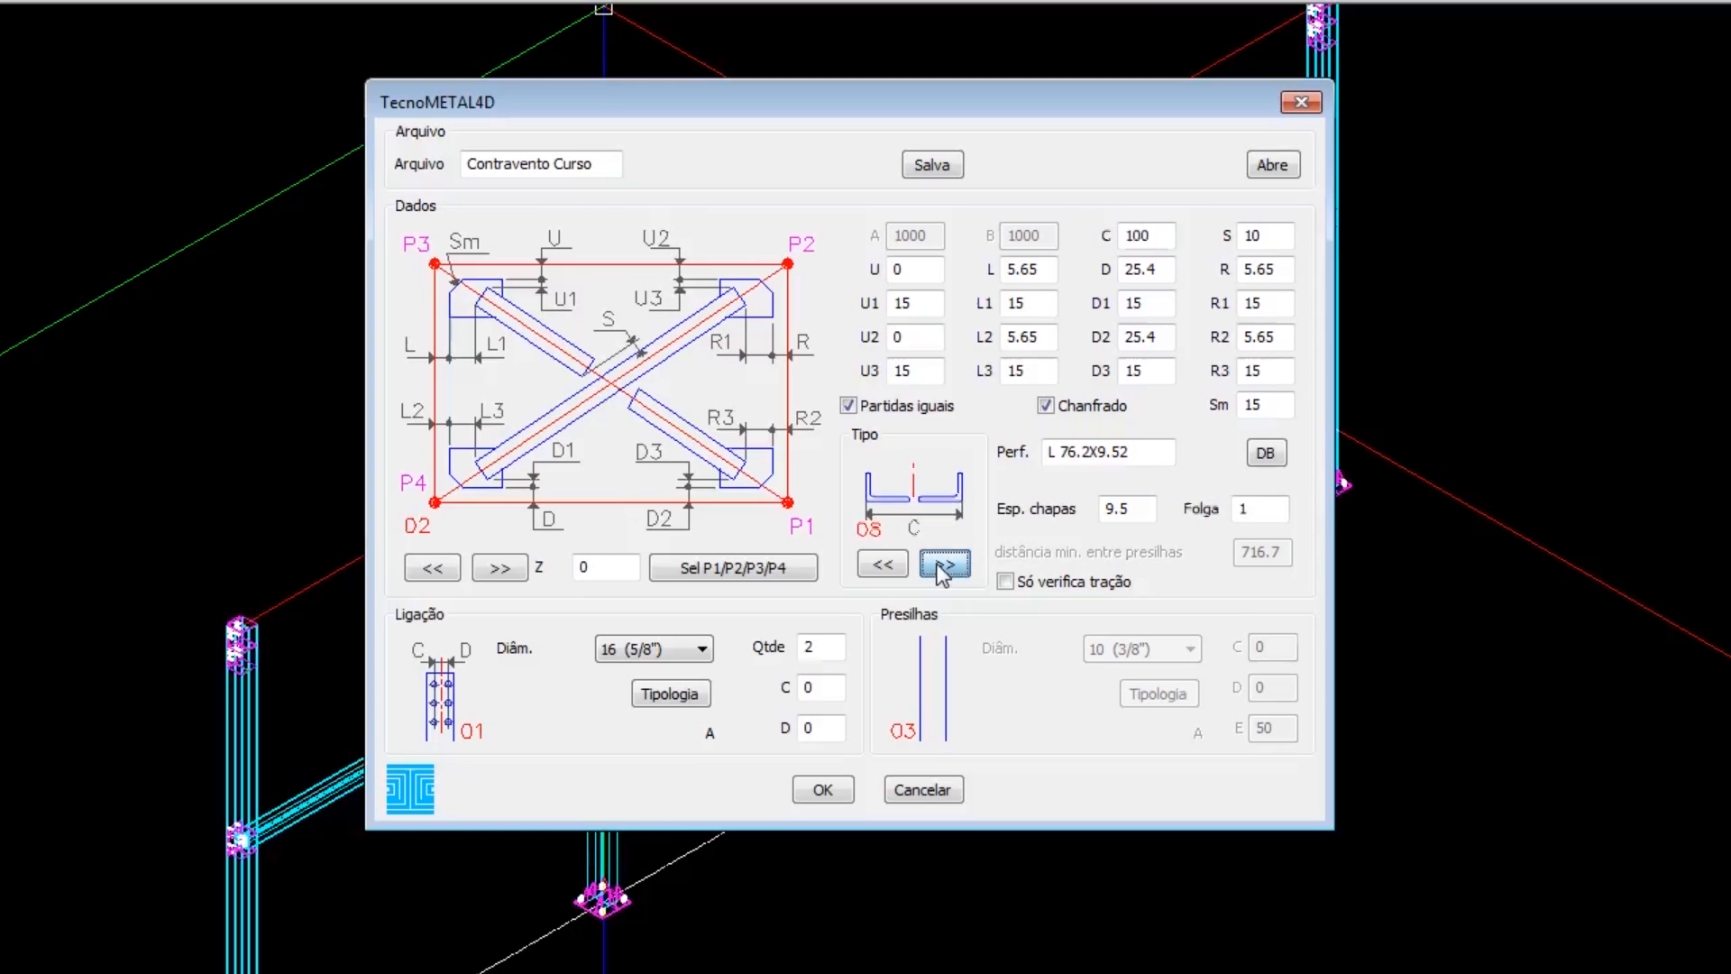
{"action": "left_click", "coordinate": [942, 564]}
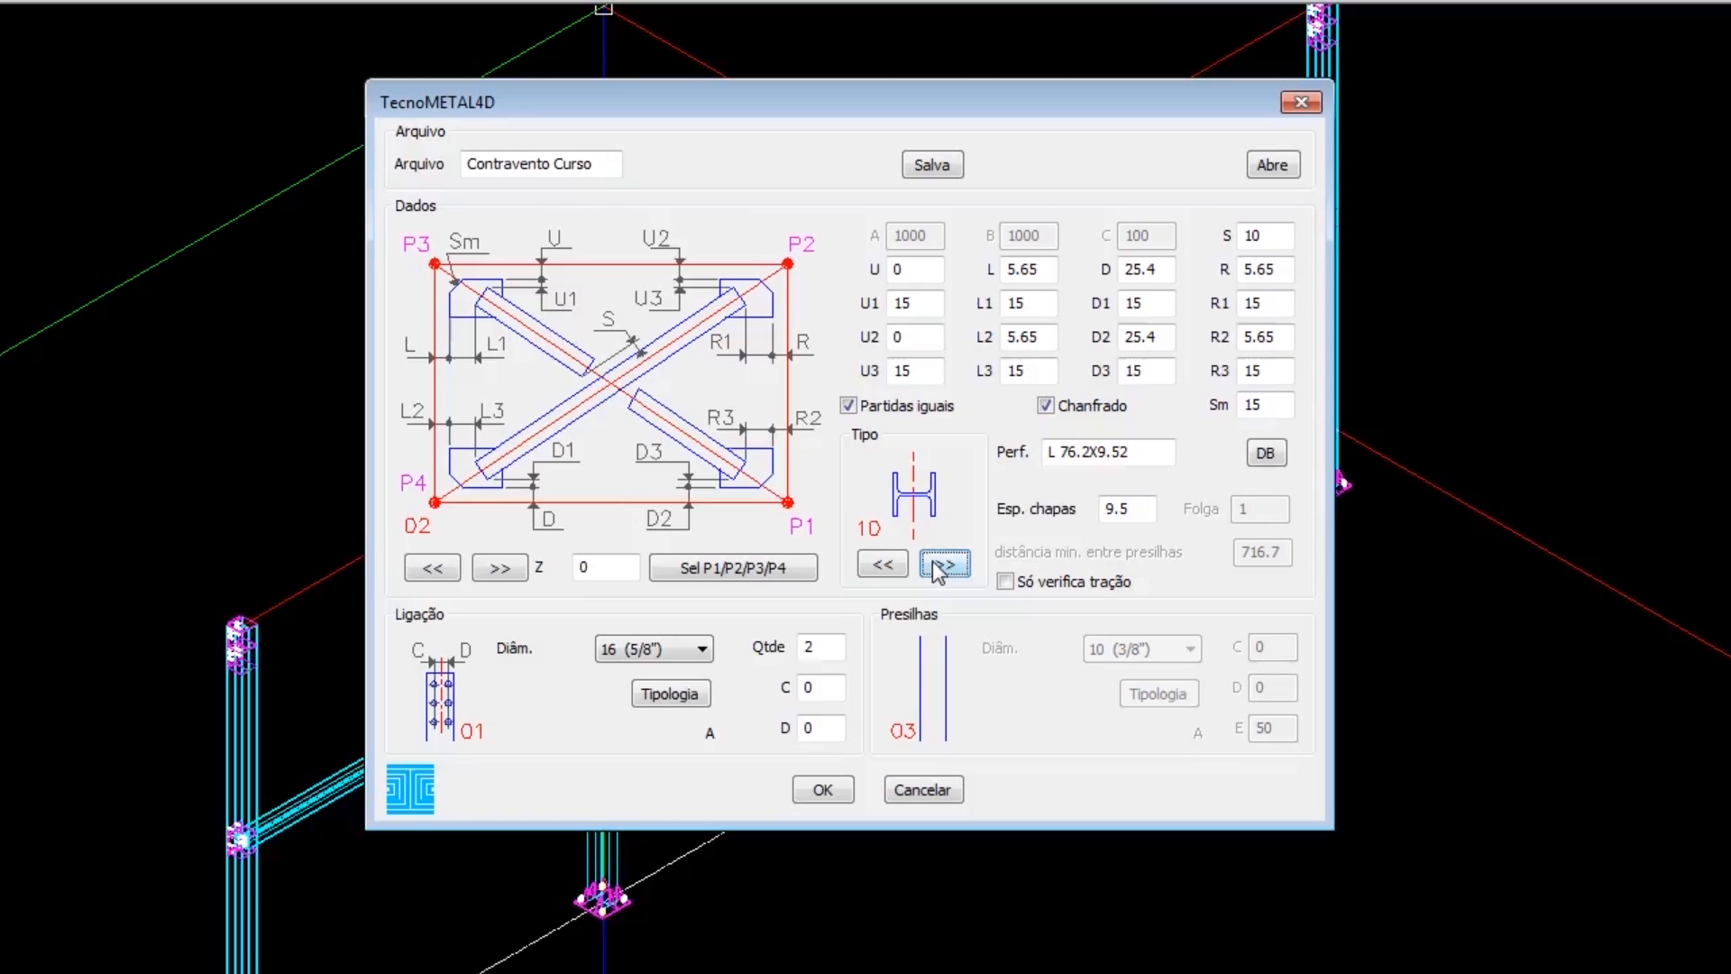
{"action": "left_click", "coordinate": [942, 565]}
{"action": "double_click", "coordinate": [896, 565]}
{"action": "left_click", "coordinate": [896, 564]}
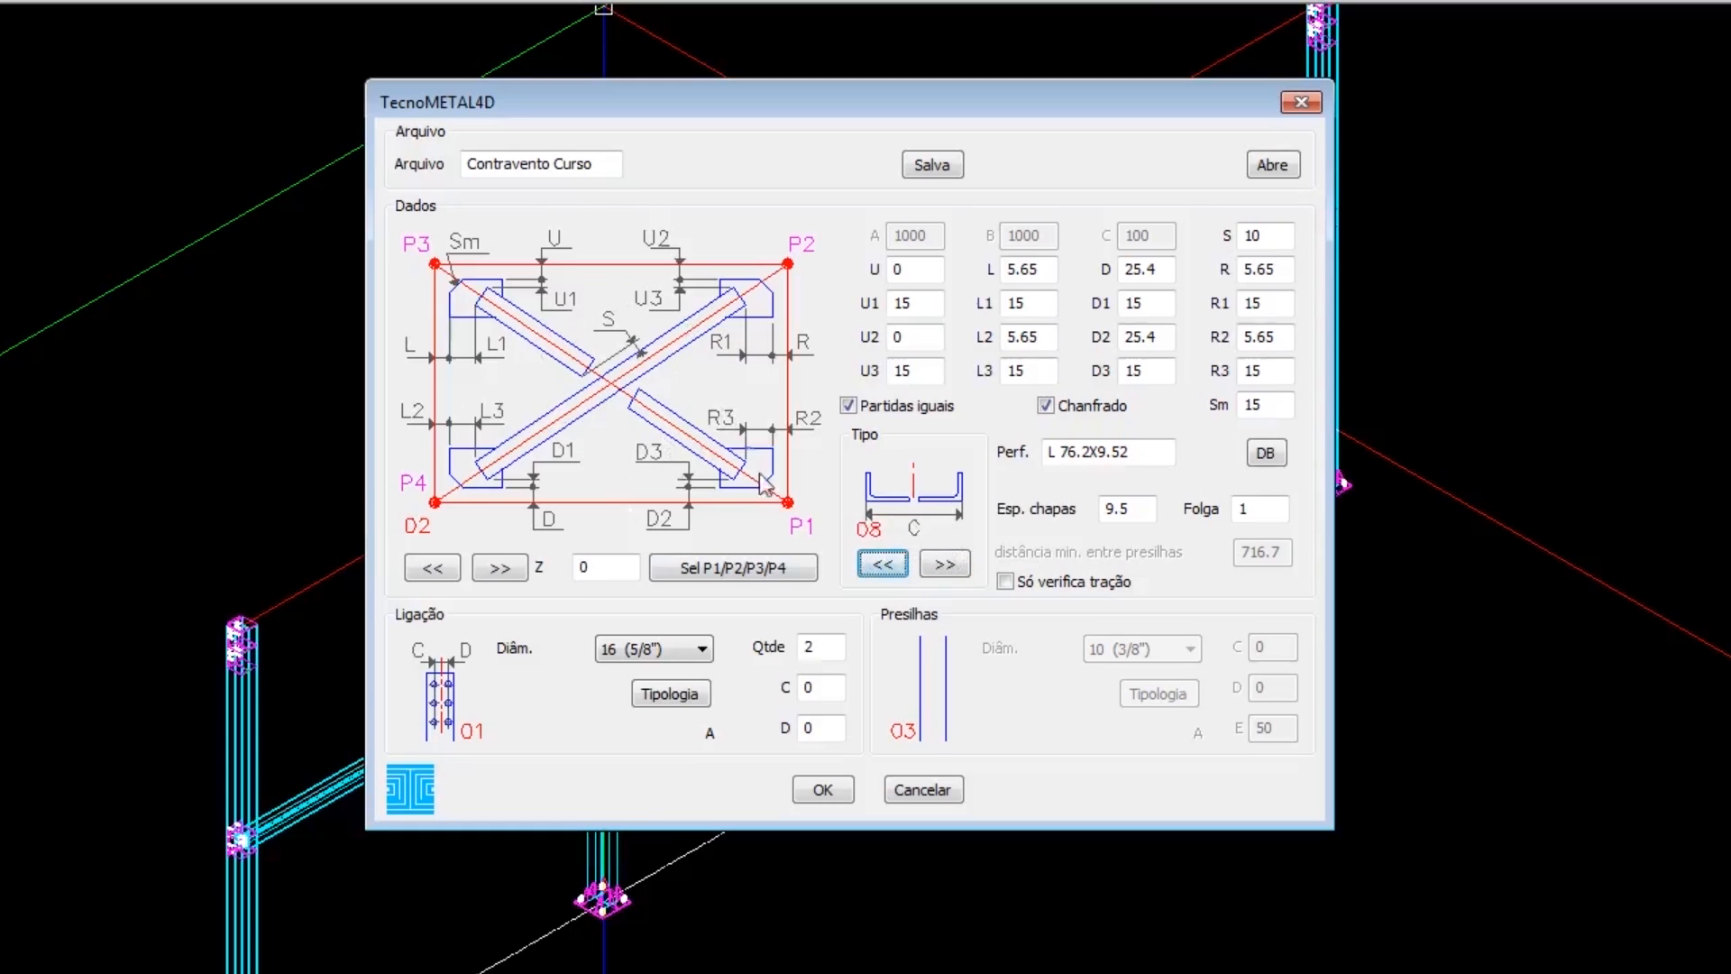
{"action": "left_click", "coordinate": [884, 562]}
{"action": "left_click", "coordinate": [884, 562]}
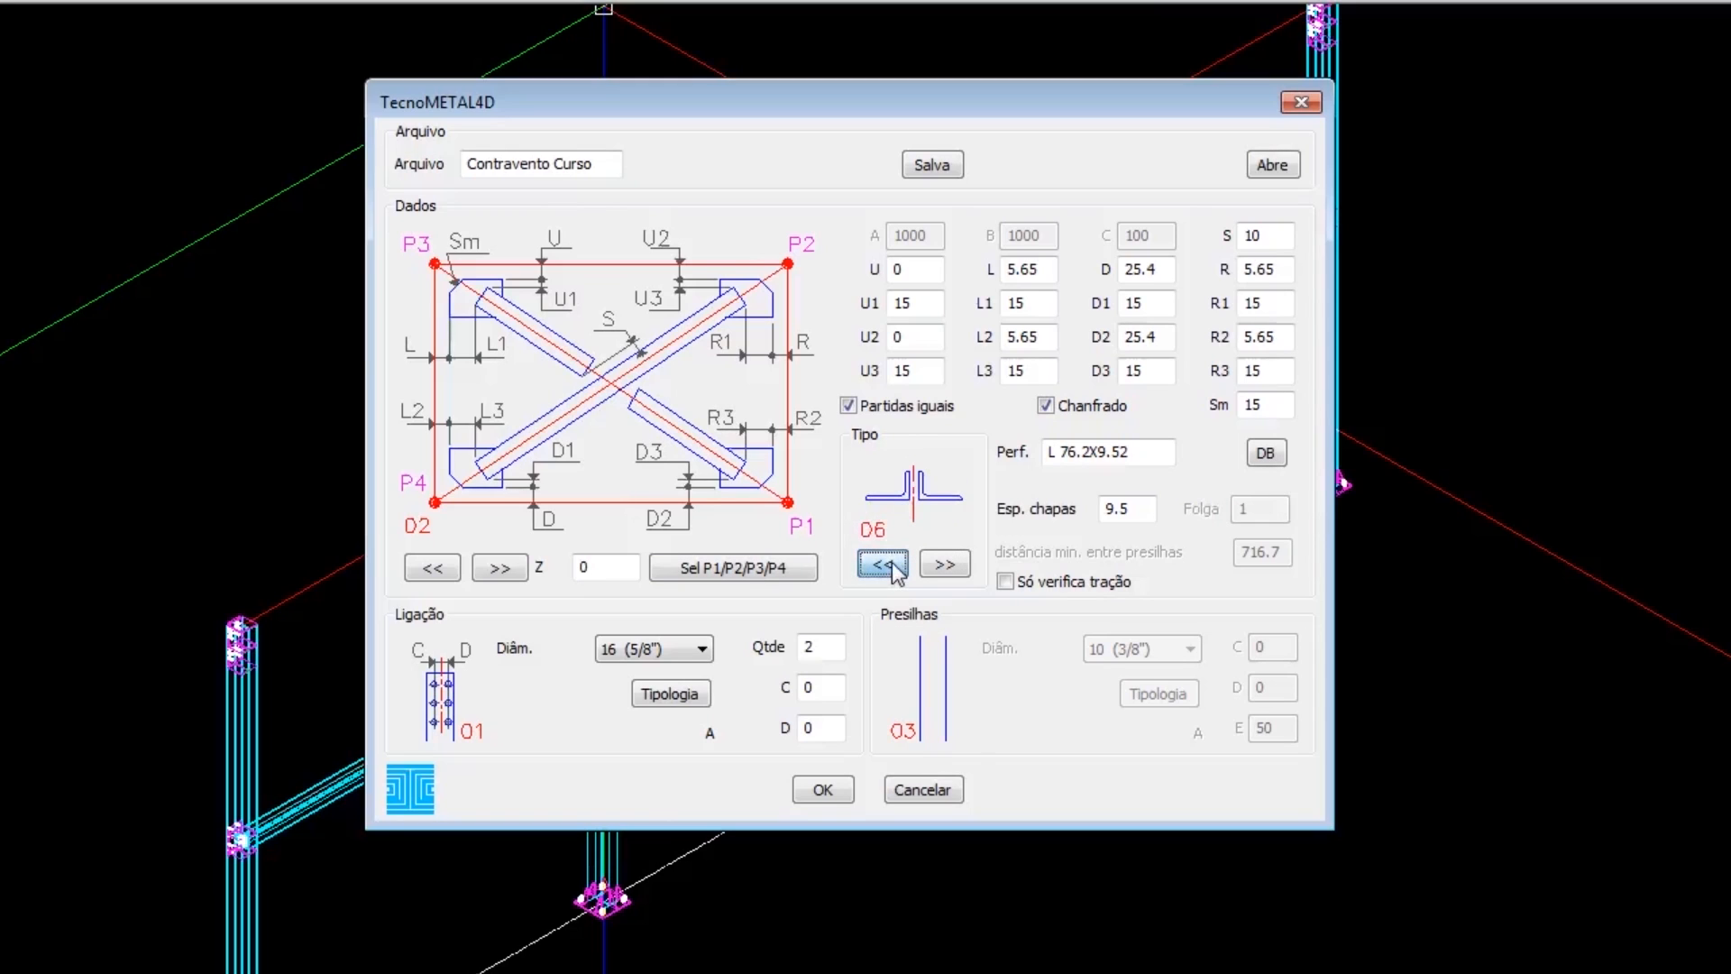
{"action": "left_click", "coordinate": [885, 562]}
Set the bracing layout to configuration 01 and the profile arrangement type to 01.
{"action": "left_click", "coordinate": [439, 572]}
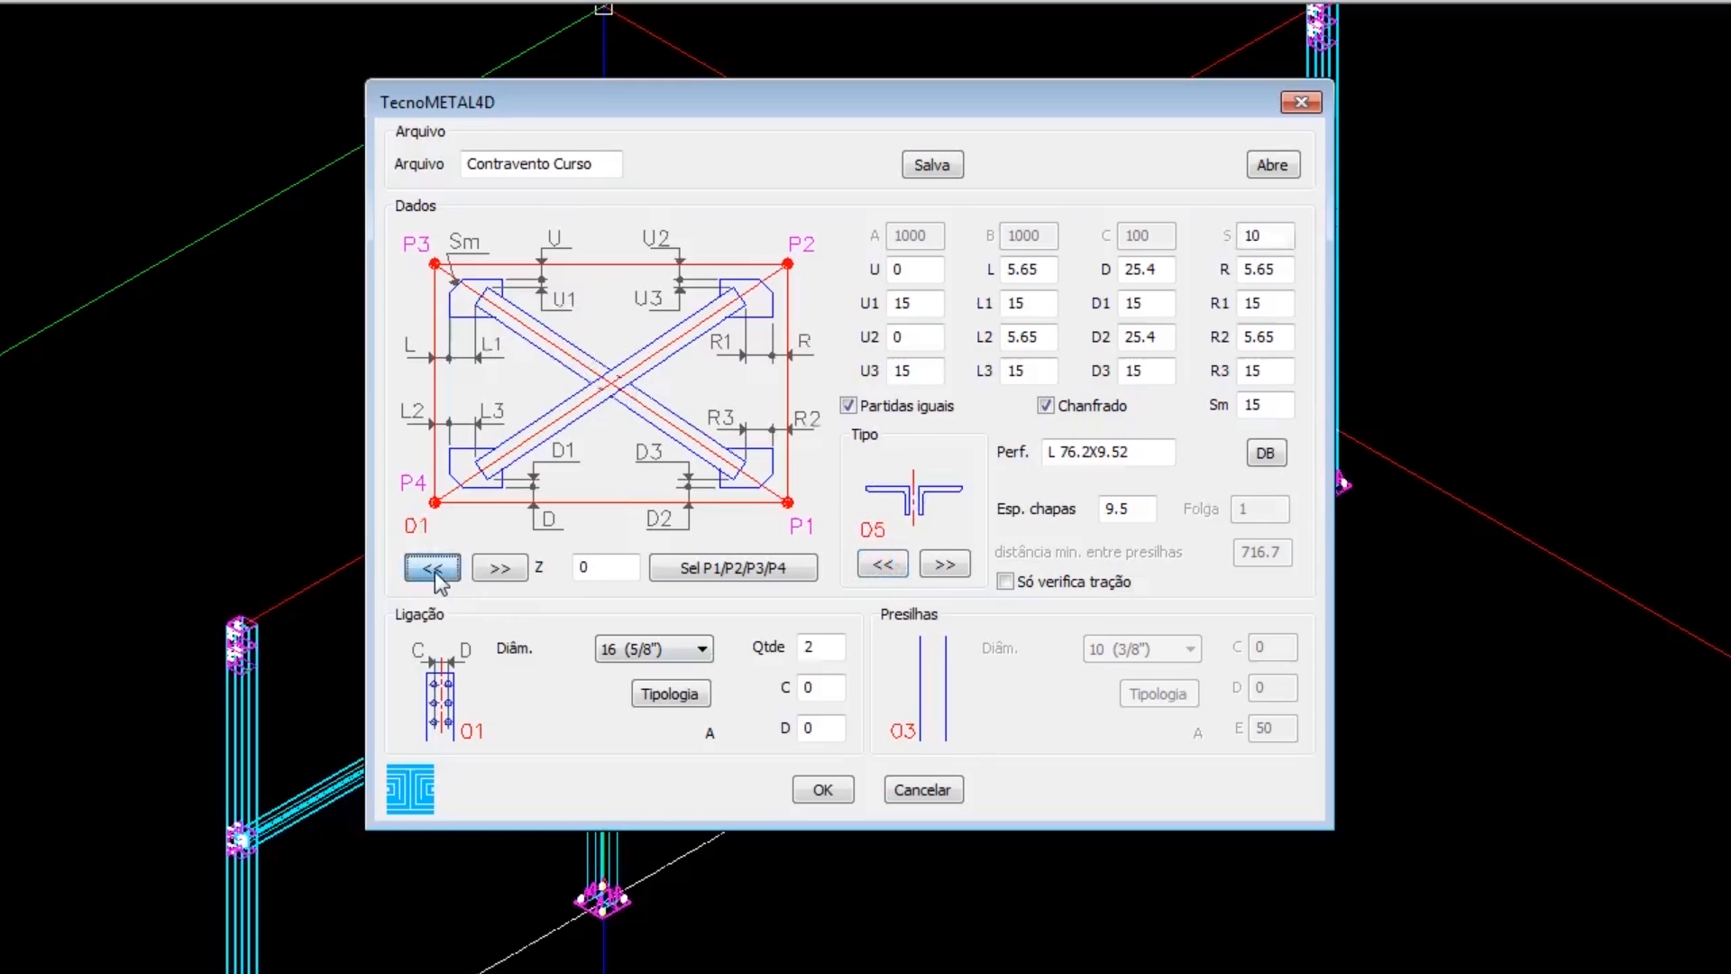
{"action": "left_click", "coordinate": [883, 564]}
{"action": "left_click", "coordinate": [882, 565]}
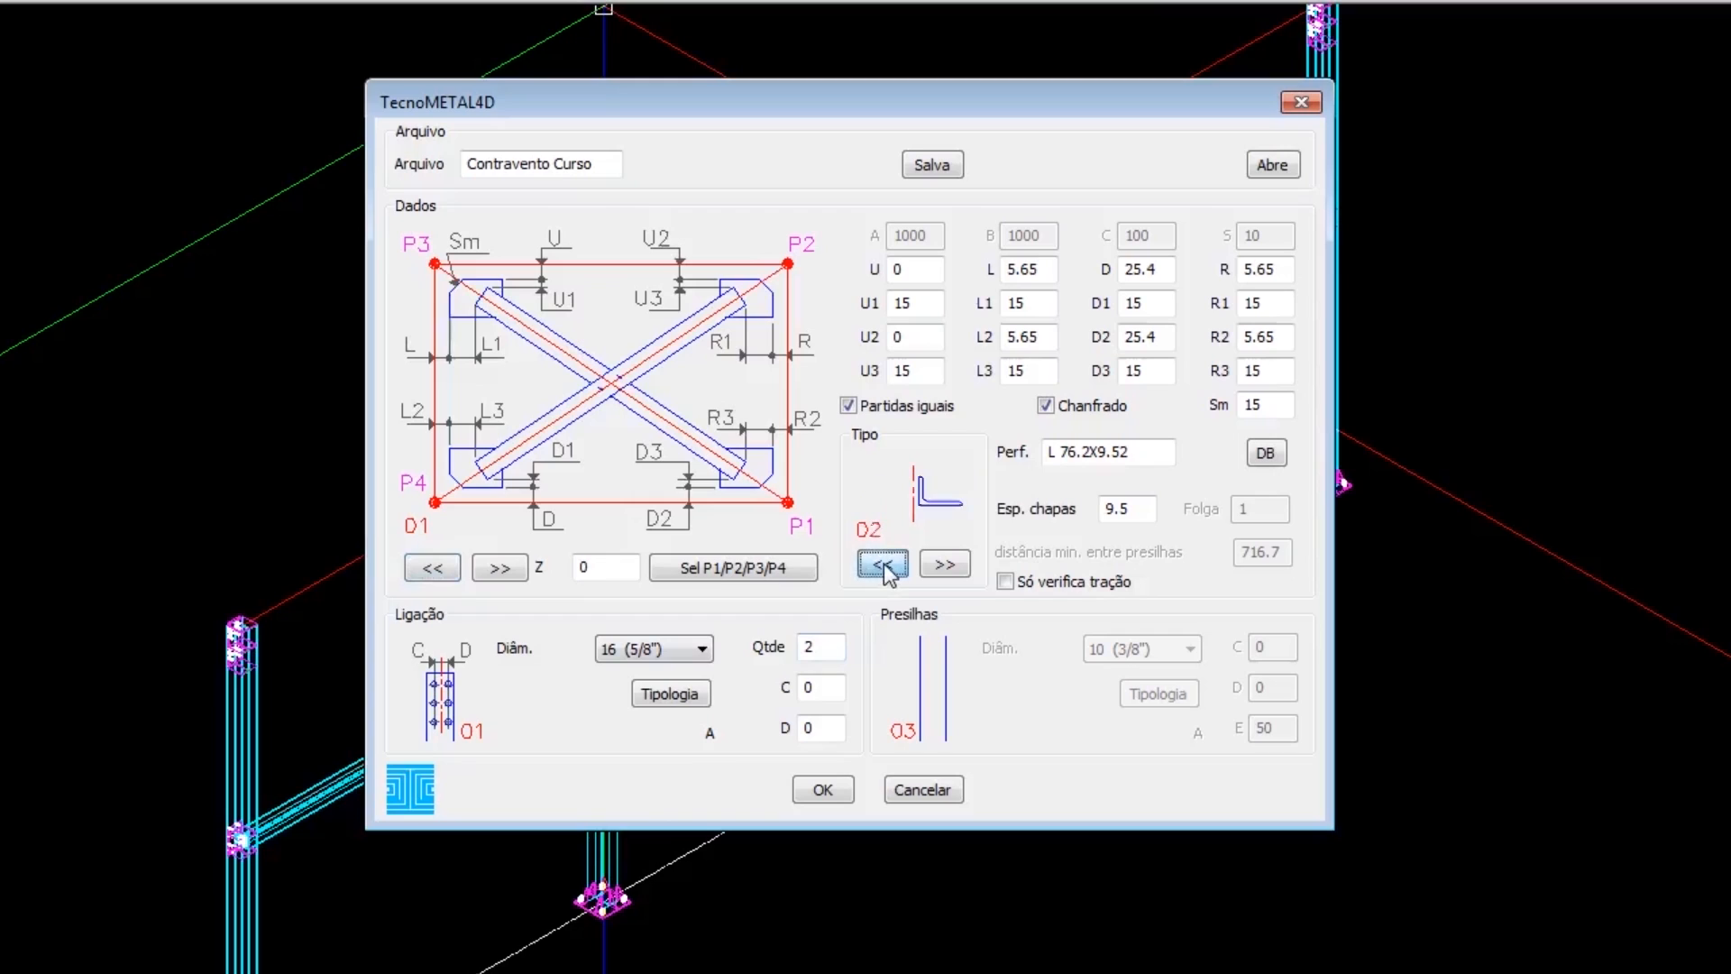
{"action": "left_click", "coordinate": [882, 565]}
{"action": "left_click", "coordinate": [883, 565]}
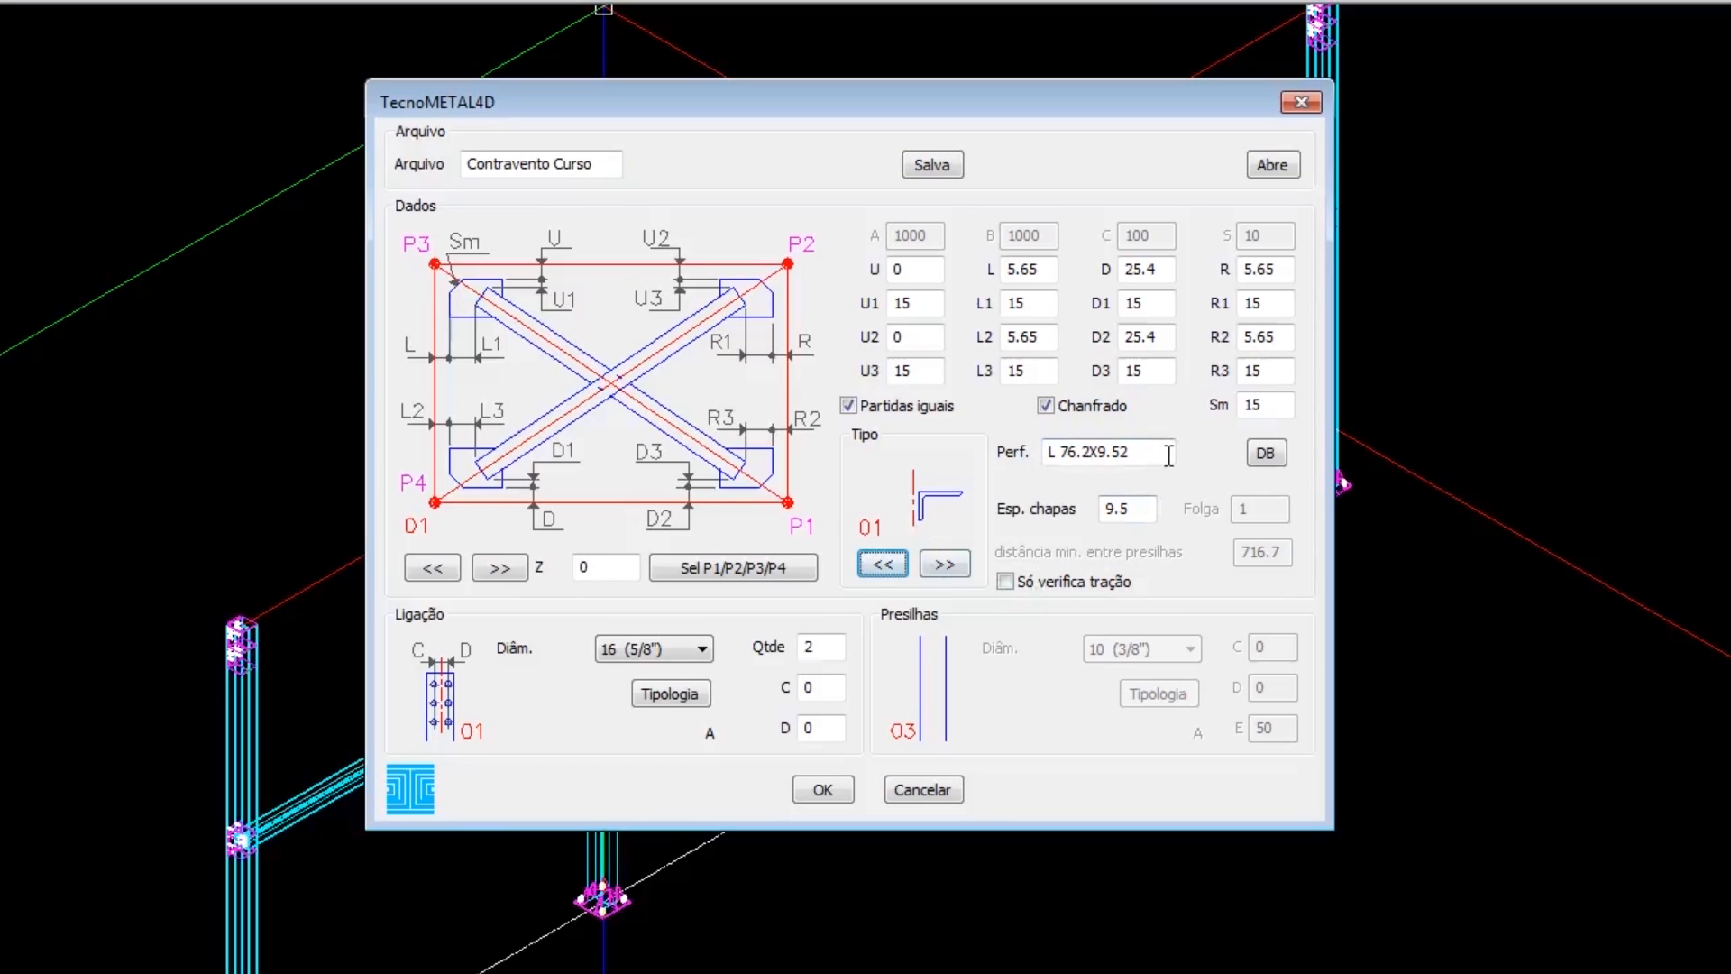
Select the L 76.2X9.52 angle profile for the bracing members from the profile database list.
{"action": "left_click_drag", "start_coordinate": [1168, 455], "coordinate": [1041, 459]}
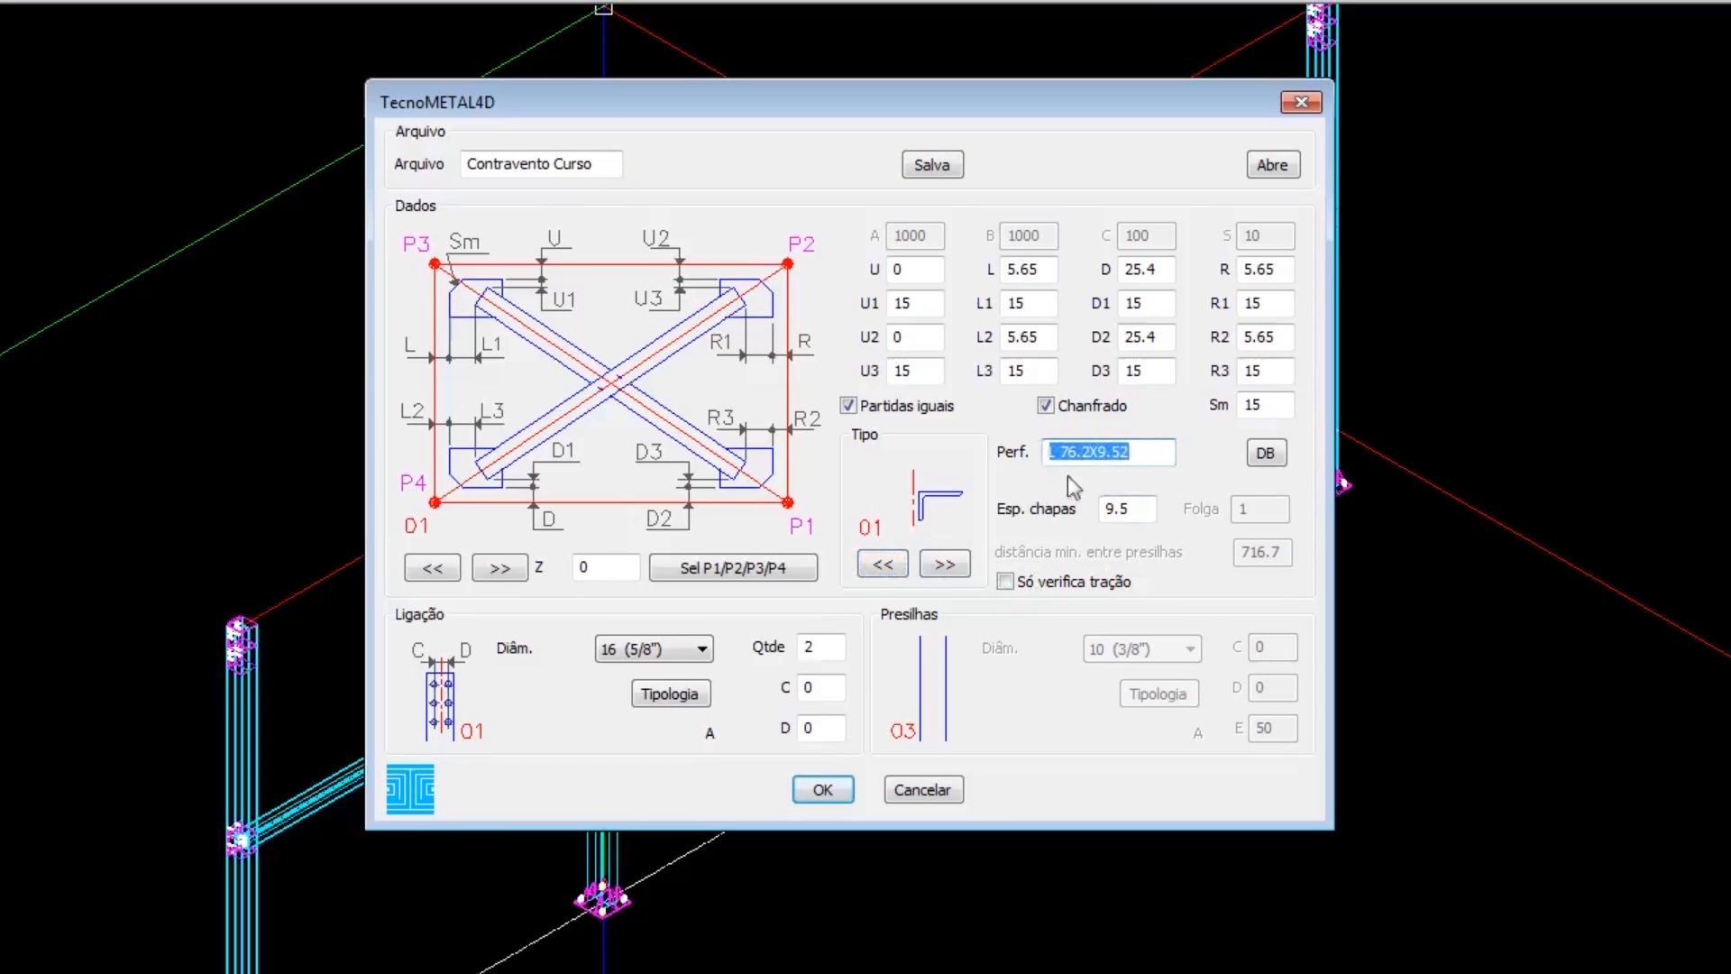
{"action": "left_click", "coordinate": [1266, 453]}
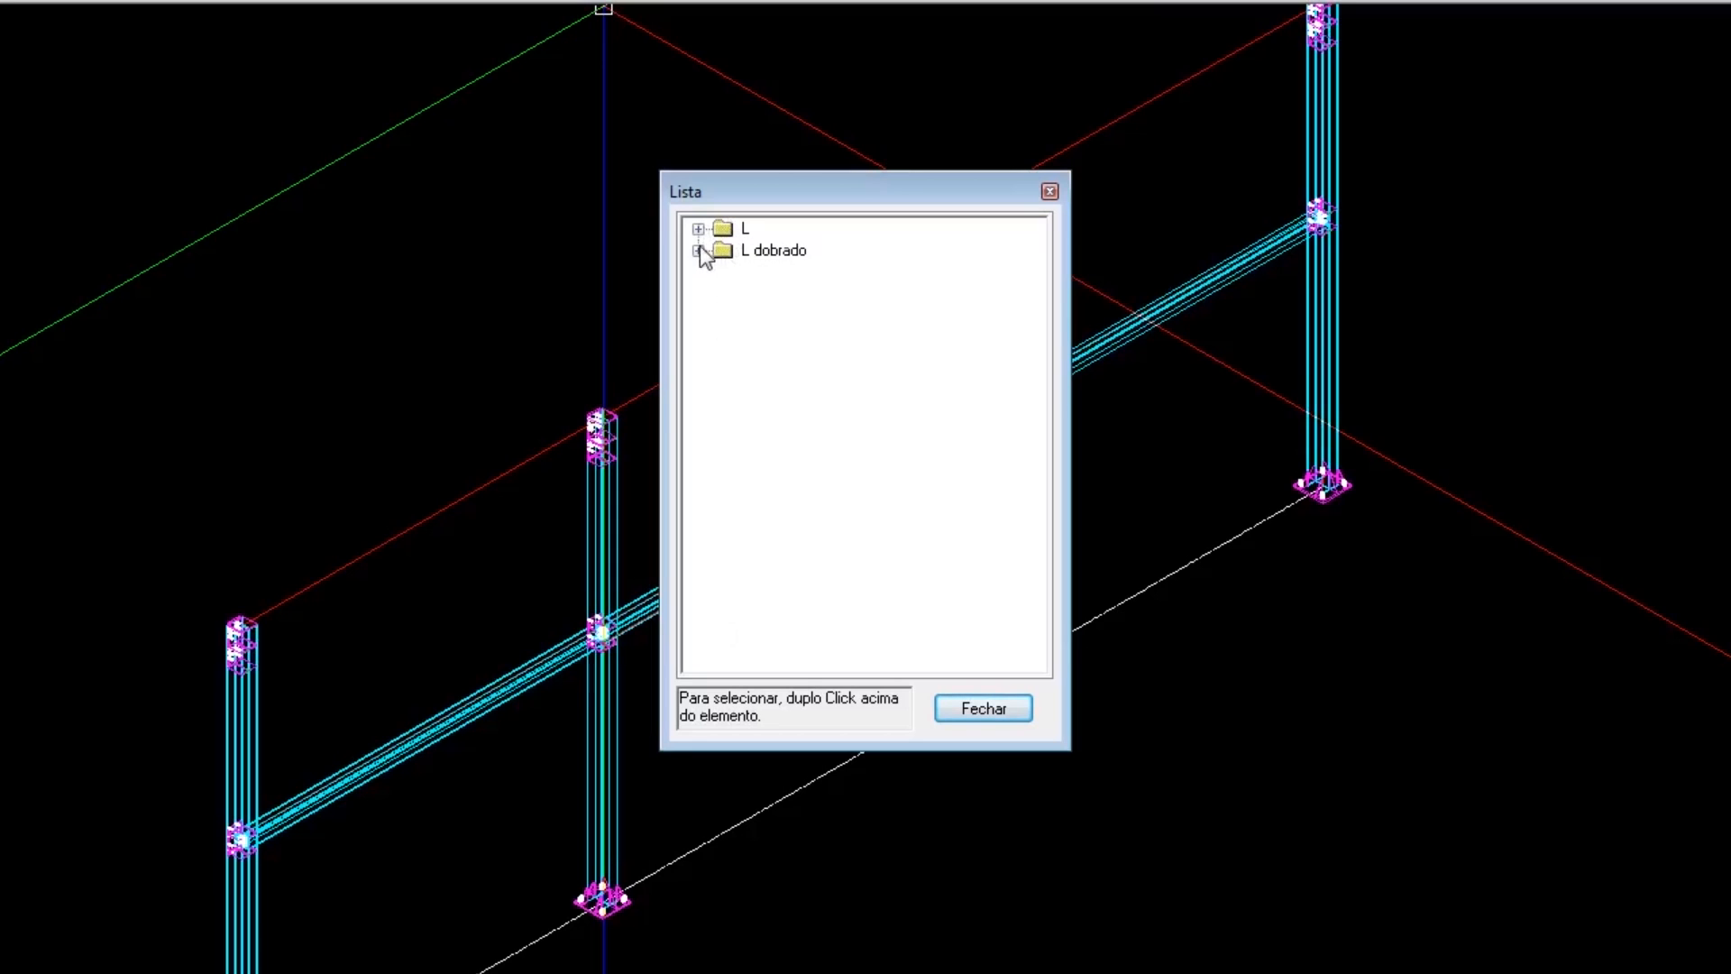
{"action": "left_click", "coordinate": [698, 229]}
{"action": "left_click_drag", "start_coordinate": [1034, 288], "coordinate": [1032, 539]}
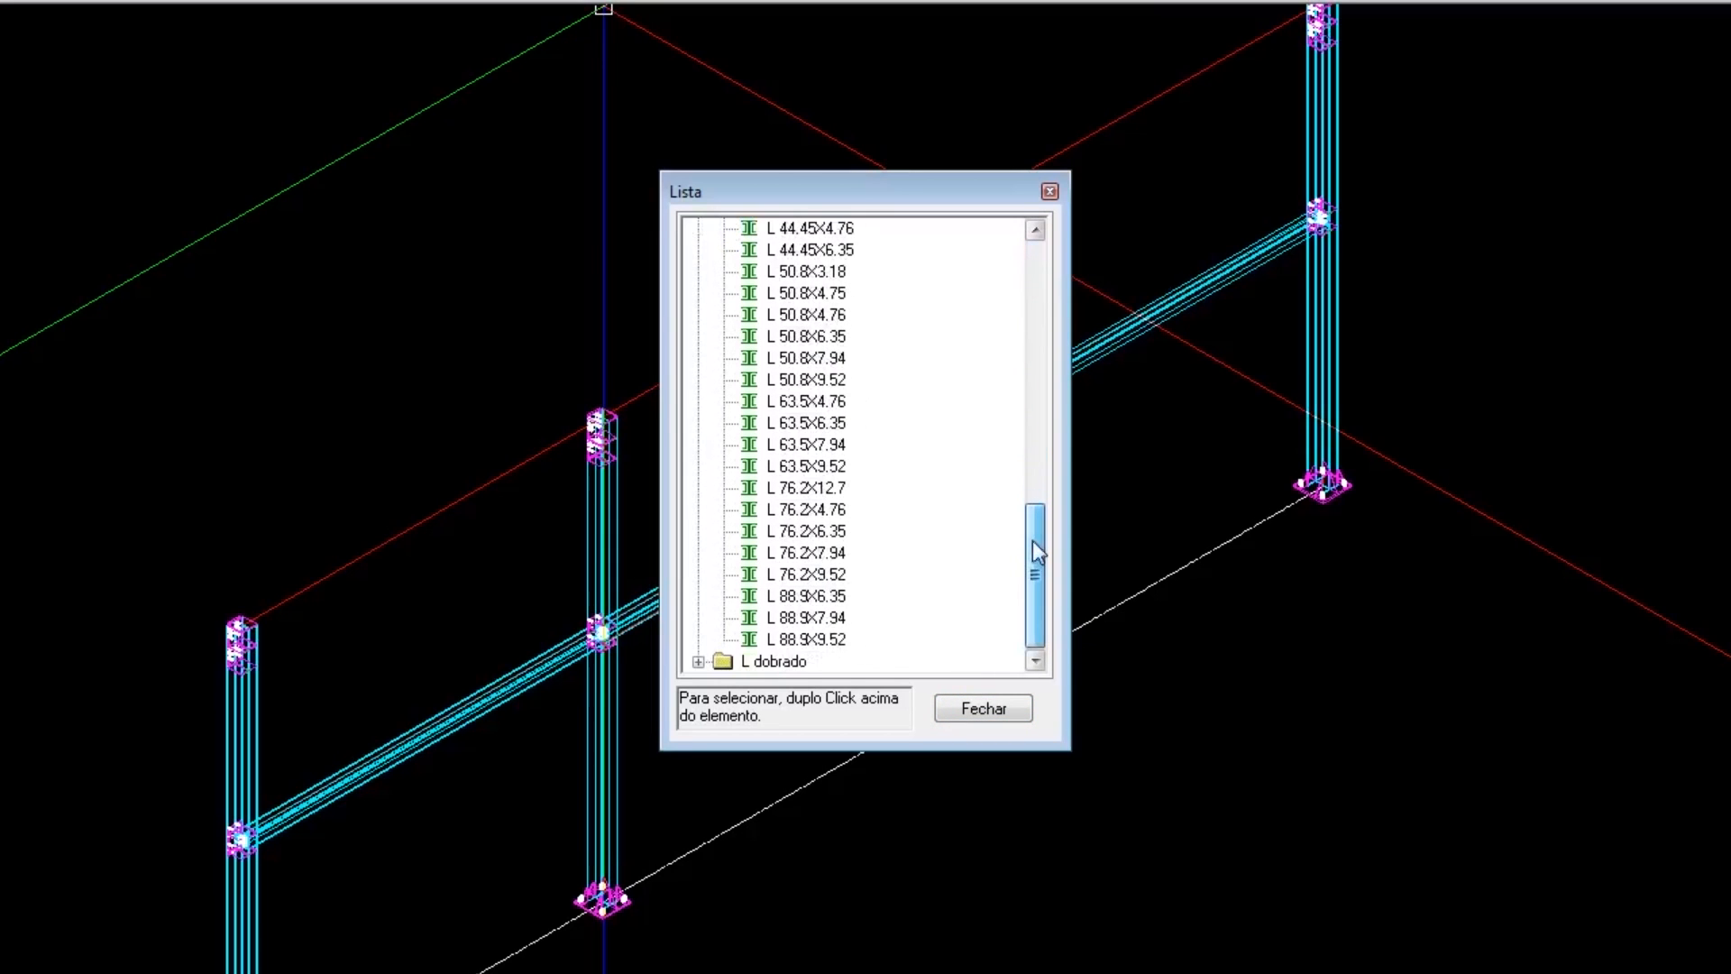
{"action": "left_click", "coordinate": [826, 574]}
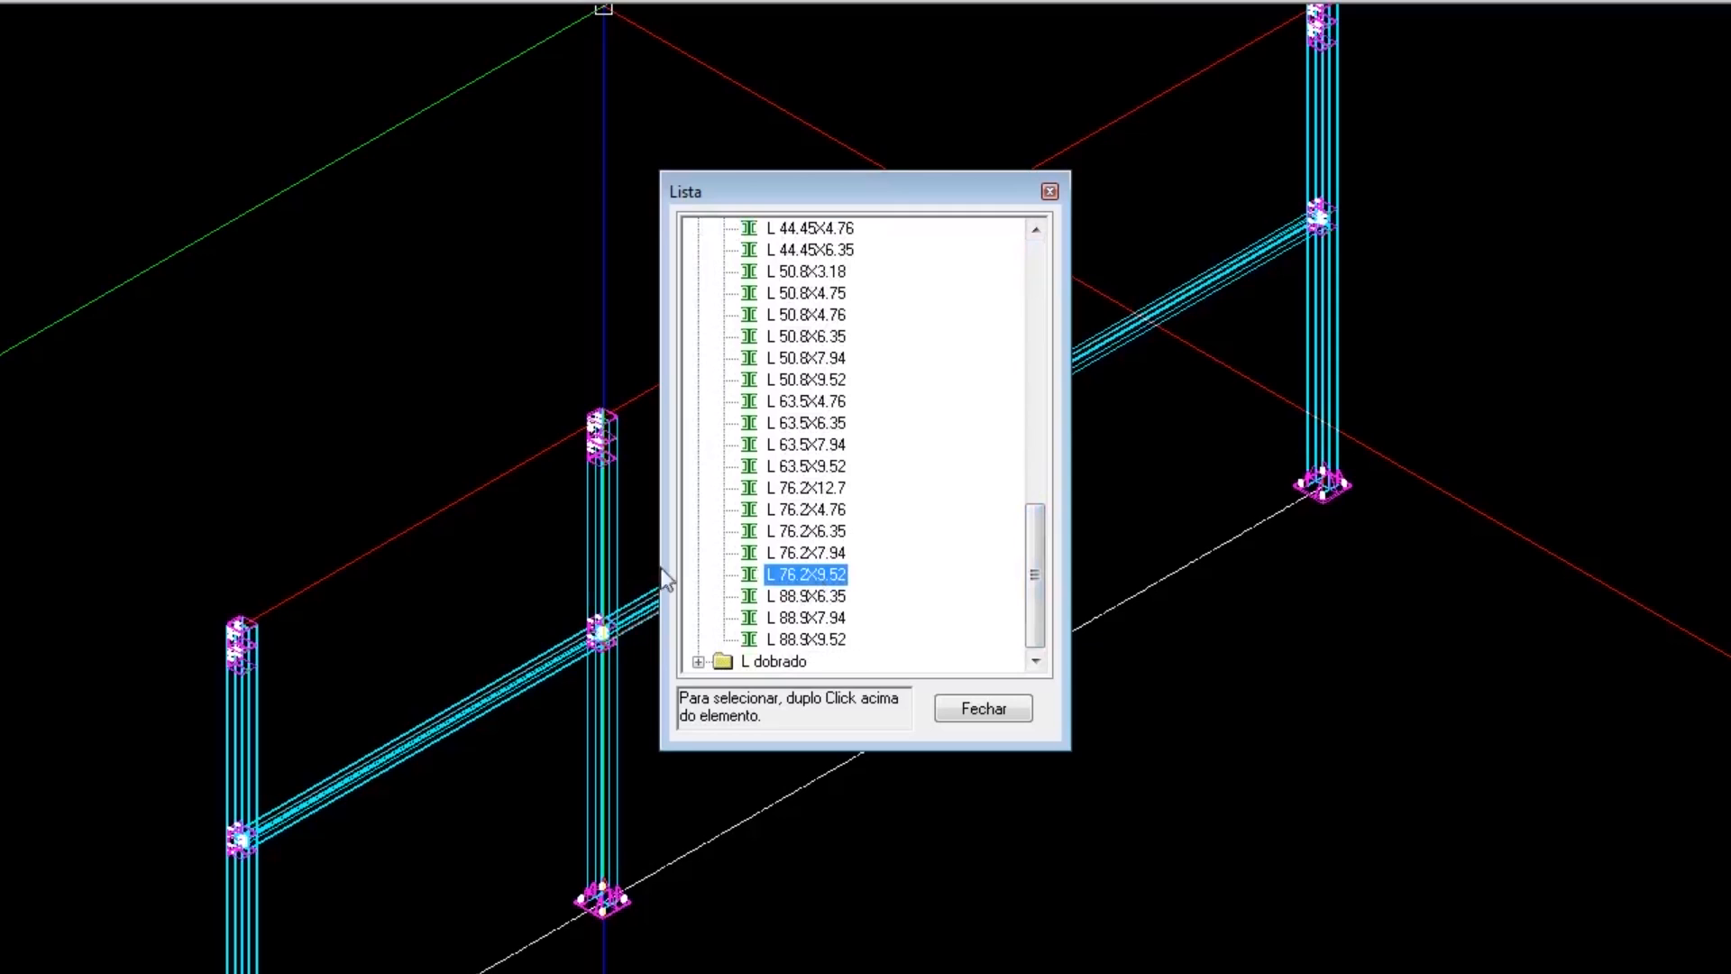
{"action": "double_click", "coordinate": [820, 577]}
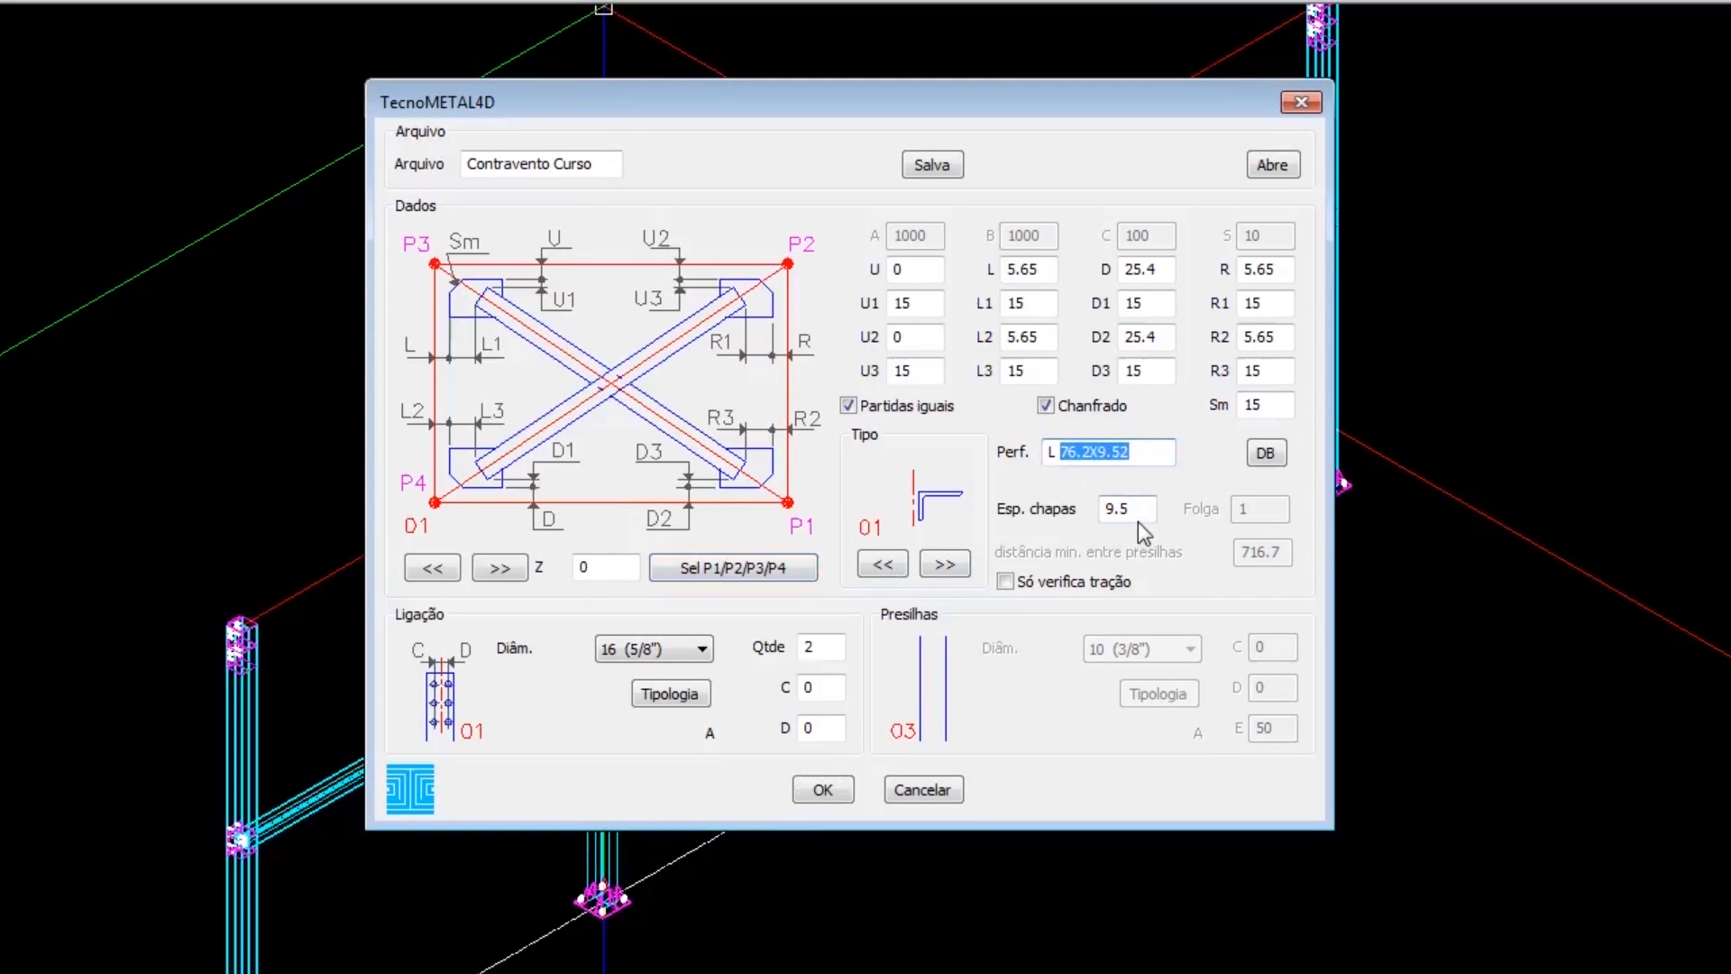
{"action": "key", "text": "Return"}
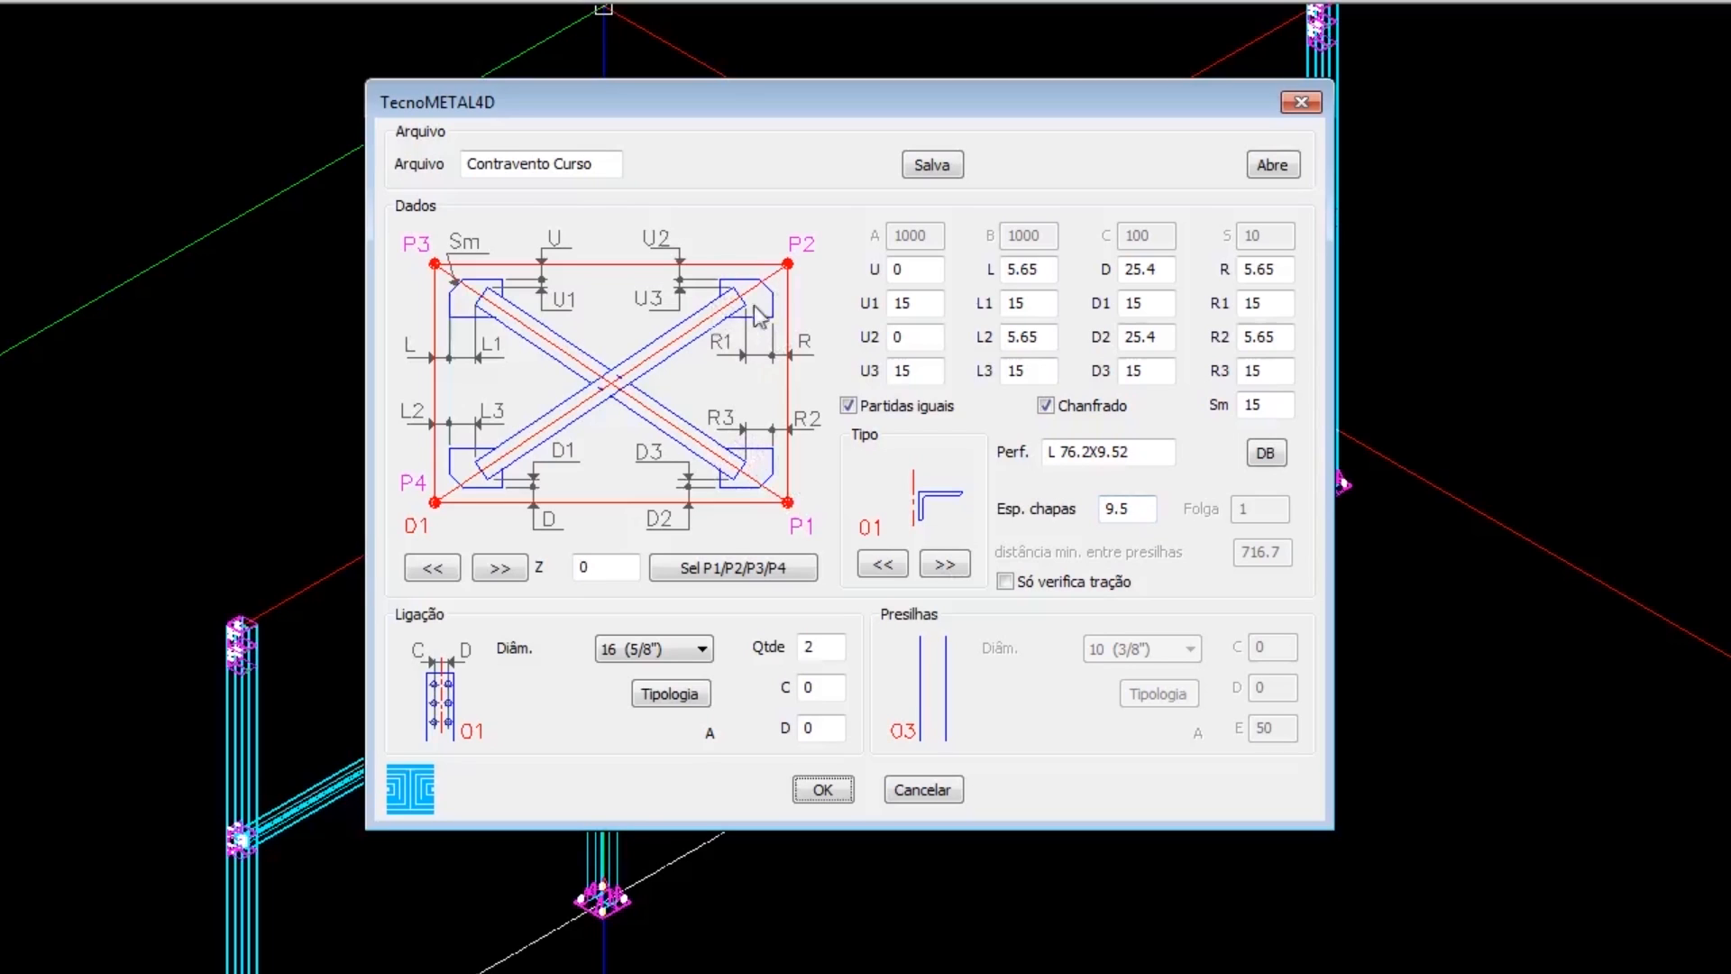
Examine the plate thickness, clearance dimension fields and bolt connection quantity and spacing values.
{"action": "double_click", "coordinate": [1129, 509]}
{"action": "double_click", "coordinate": [1164, 336]}
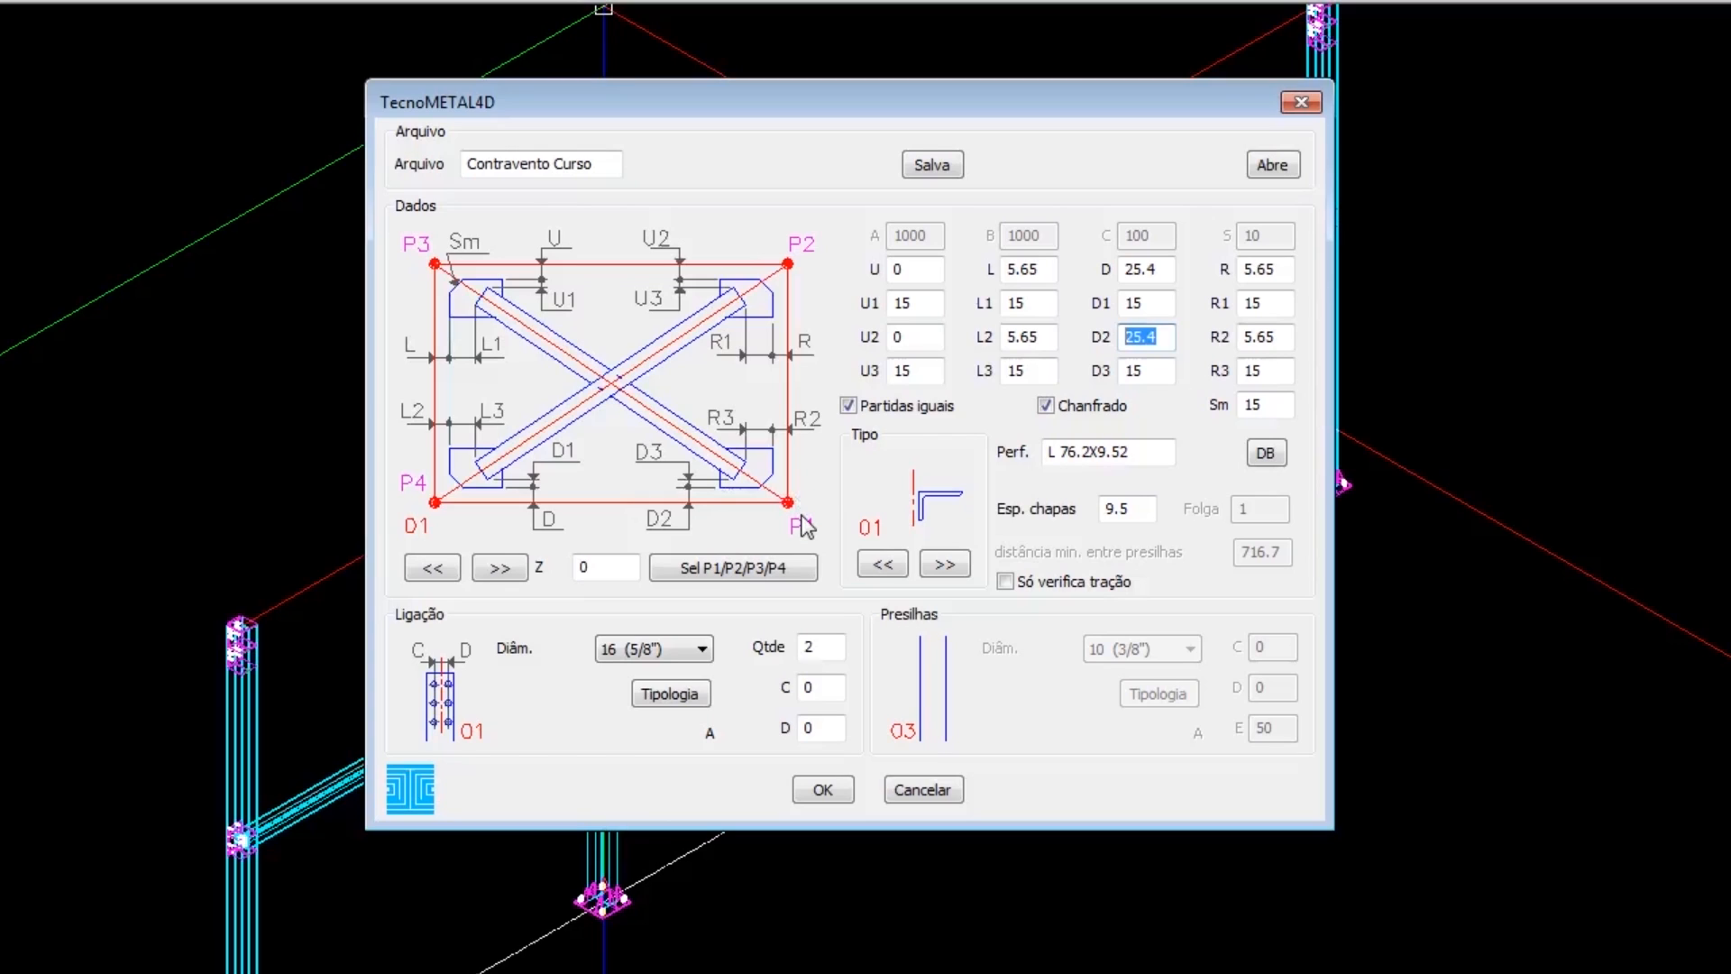
{"action": "left_click", "coordinate": [1168, 340]}
{"action": "left_click_drag", "start_coordinate": [1168, 341], "coordinate": [1125, 352]}
{"action": "left_click_drag", "start_coordinate": [1170, 270], "coordinate": [1133, 298]}
{"action": "left_click", "coordinate": [1151, 326]}
{"action": "left_click_drag", "start_coordinate": [1154, 278], "coordinate": [1127, 284]}
{"action": "left_click", "coordinate": [1148, 280]}
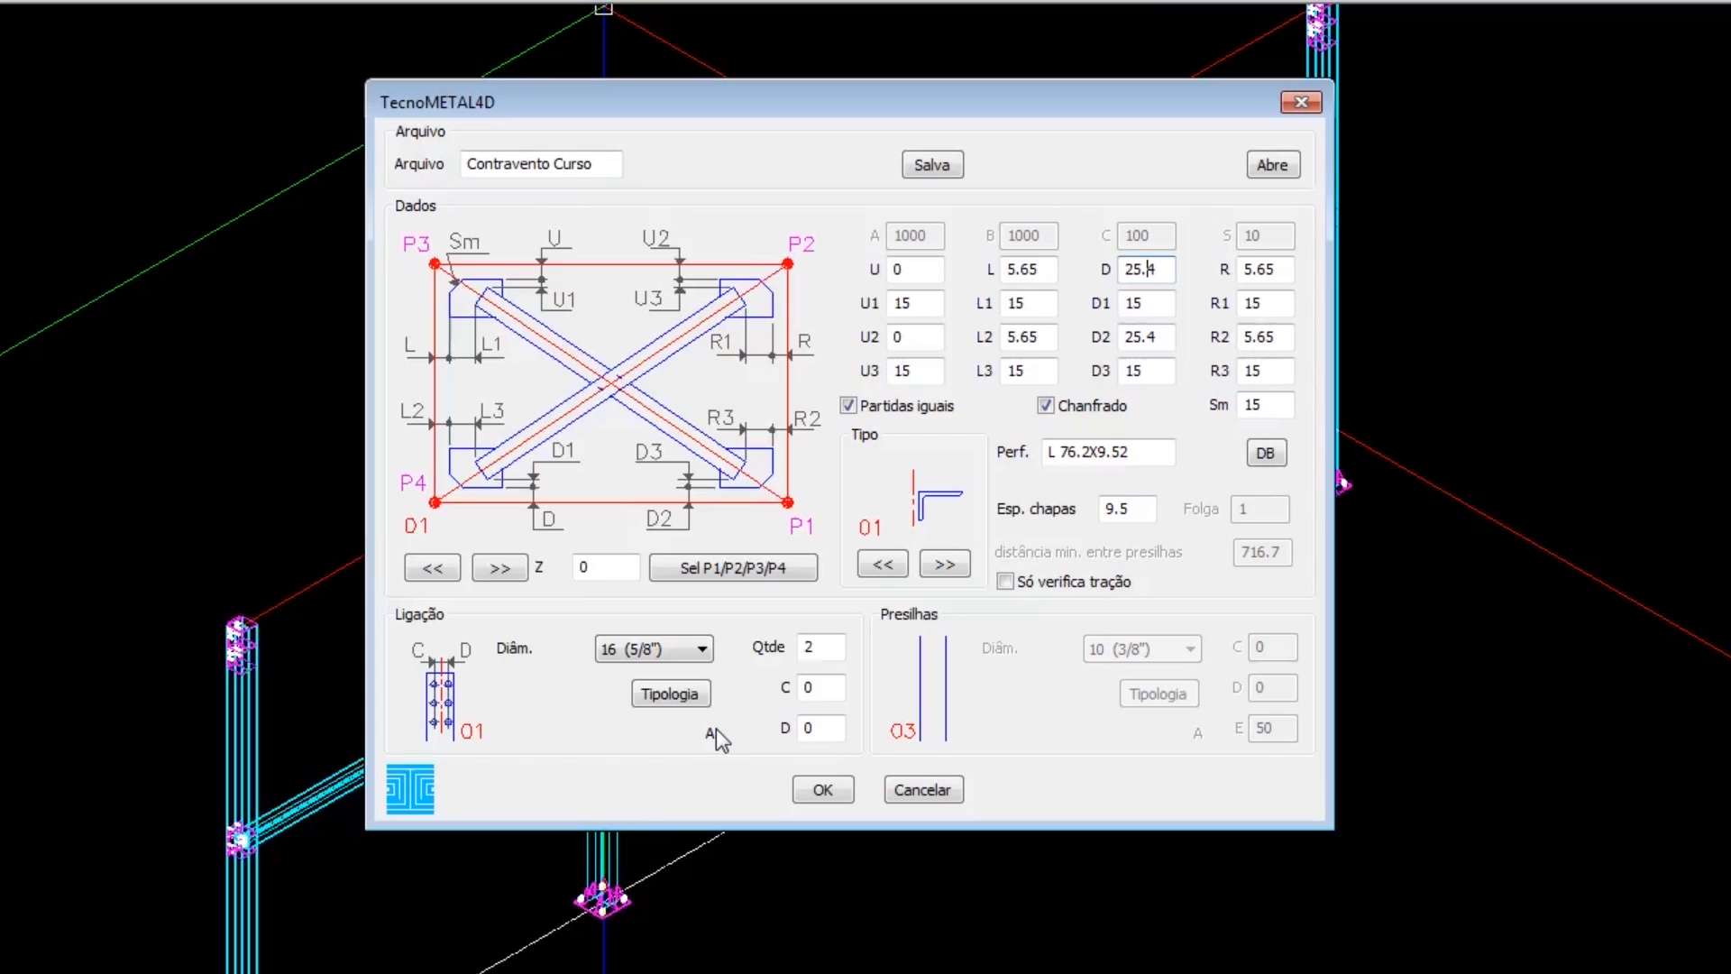
{"action": "double_click", "coordinate": [817, 649]}
{"action": "double_click", "coordinate": [805, 728]}
Start selecting the bracing corner points and pick P1 at a column base plate and P2 at a beam-column joint.
{"action": "left_click", "coordinate": [741, 571]}
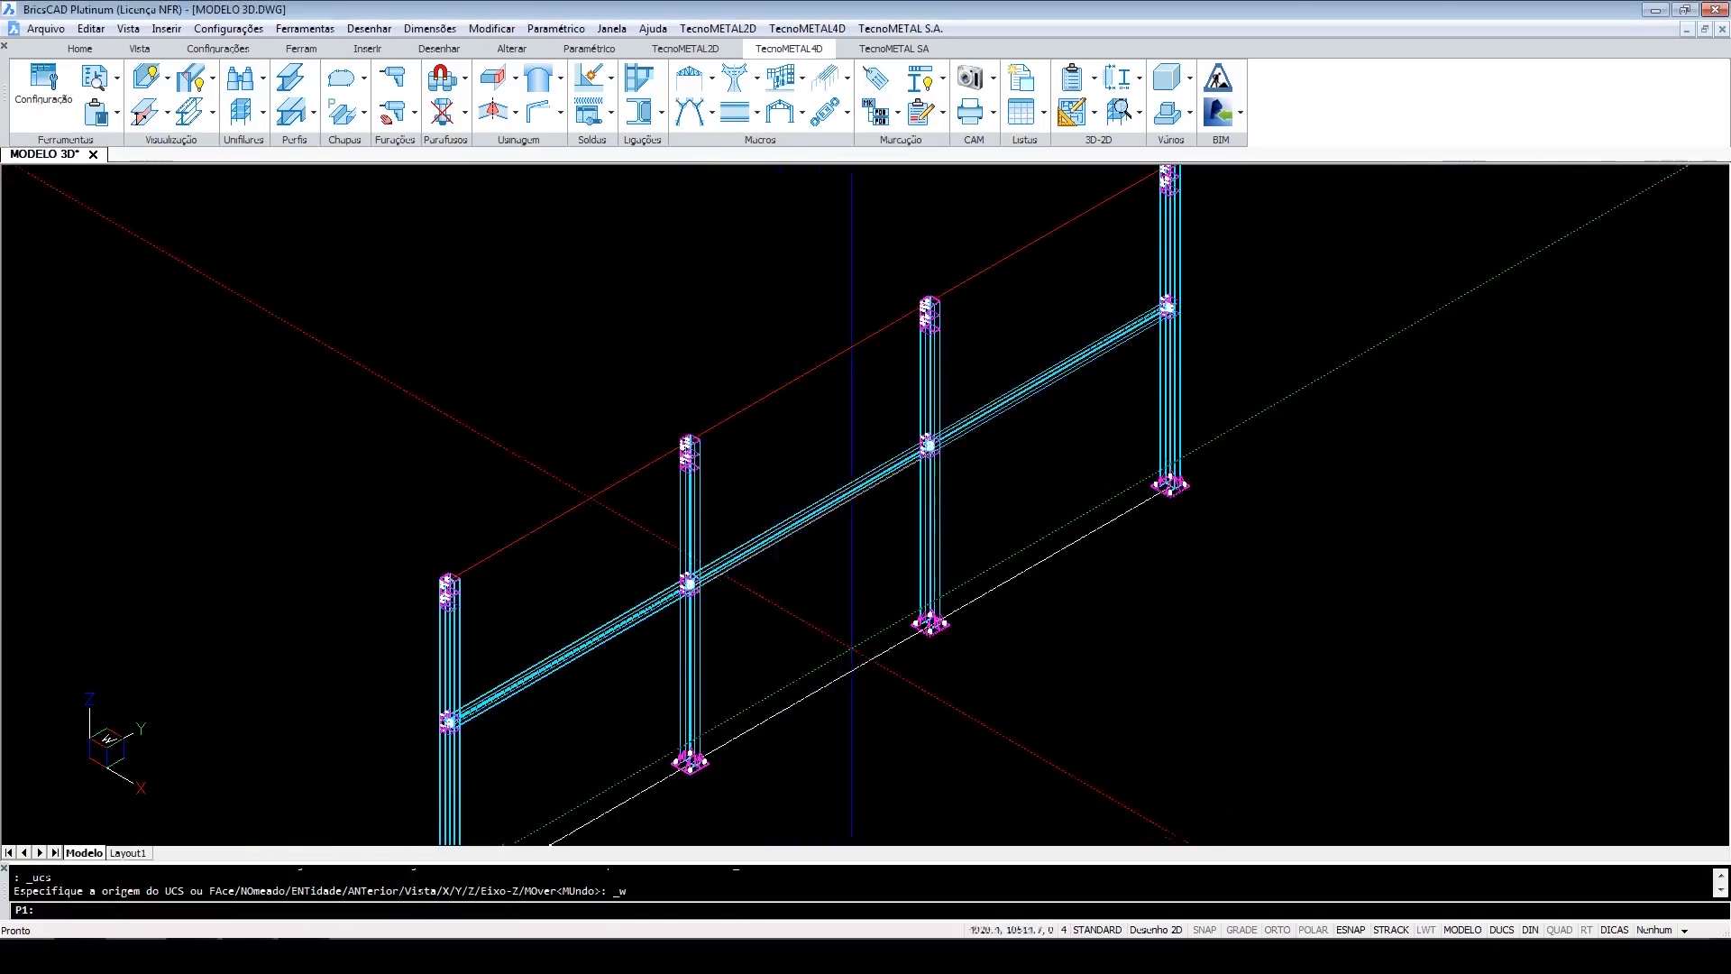
{"action": "scroll", "coordinate": [928, 599], "scroll_direction": "up", "scroll_amount": 5}
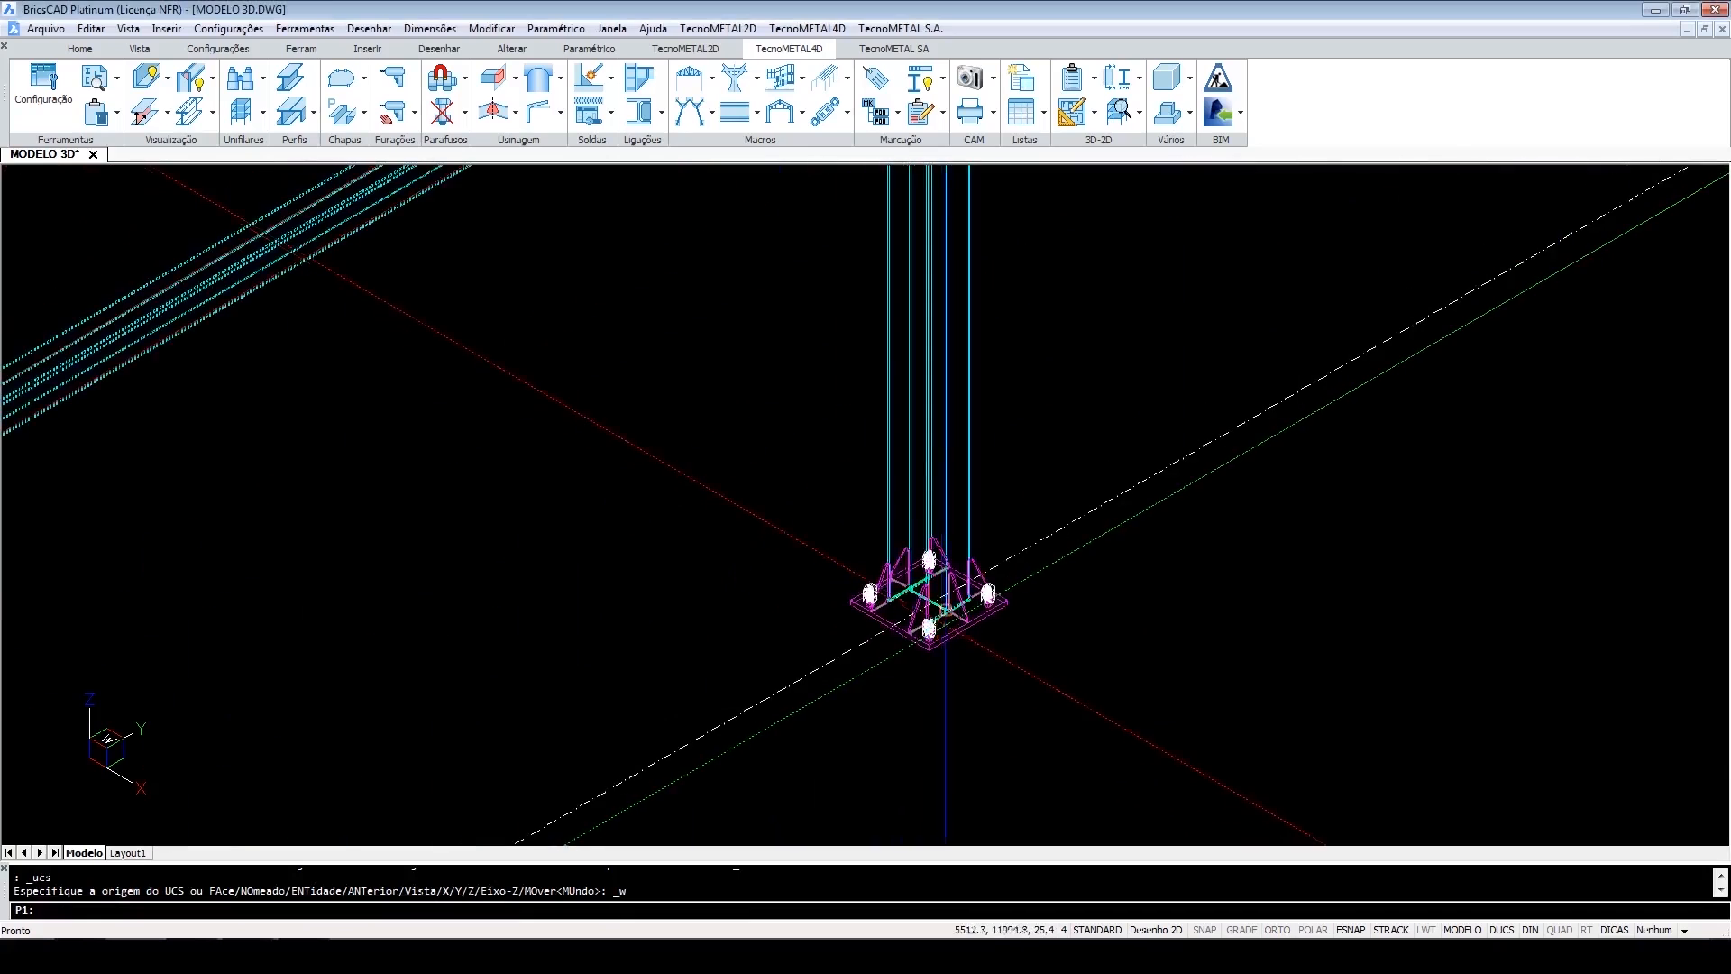
{"action": "scroll", "coordinate": [929, 595], "scroll_direction": "up", "scroll_amount": 6}
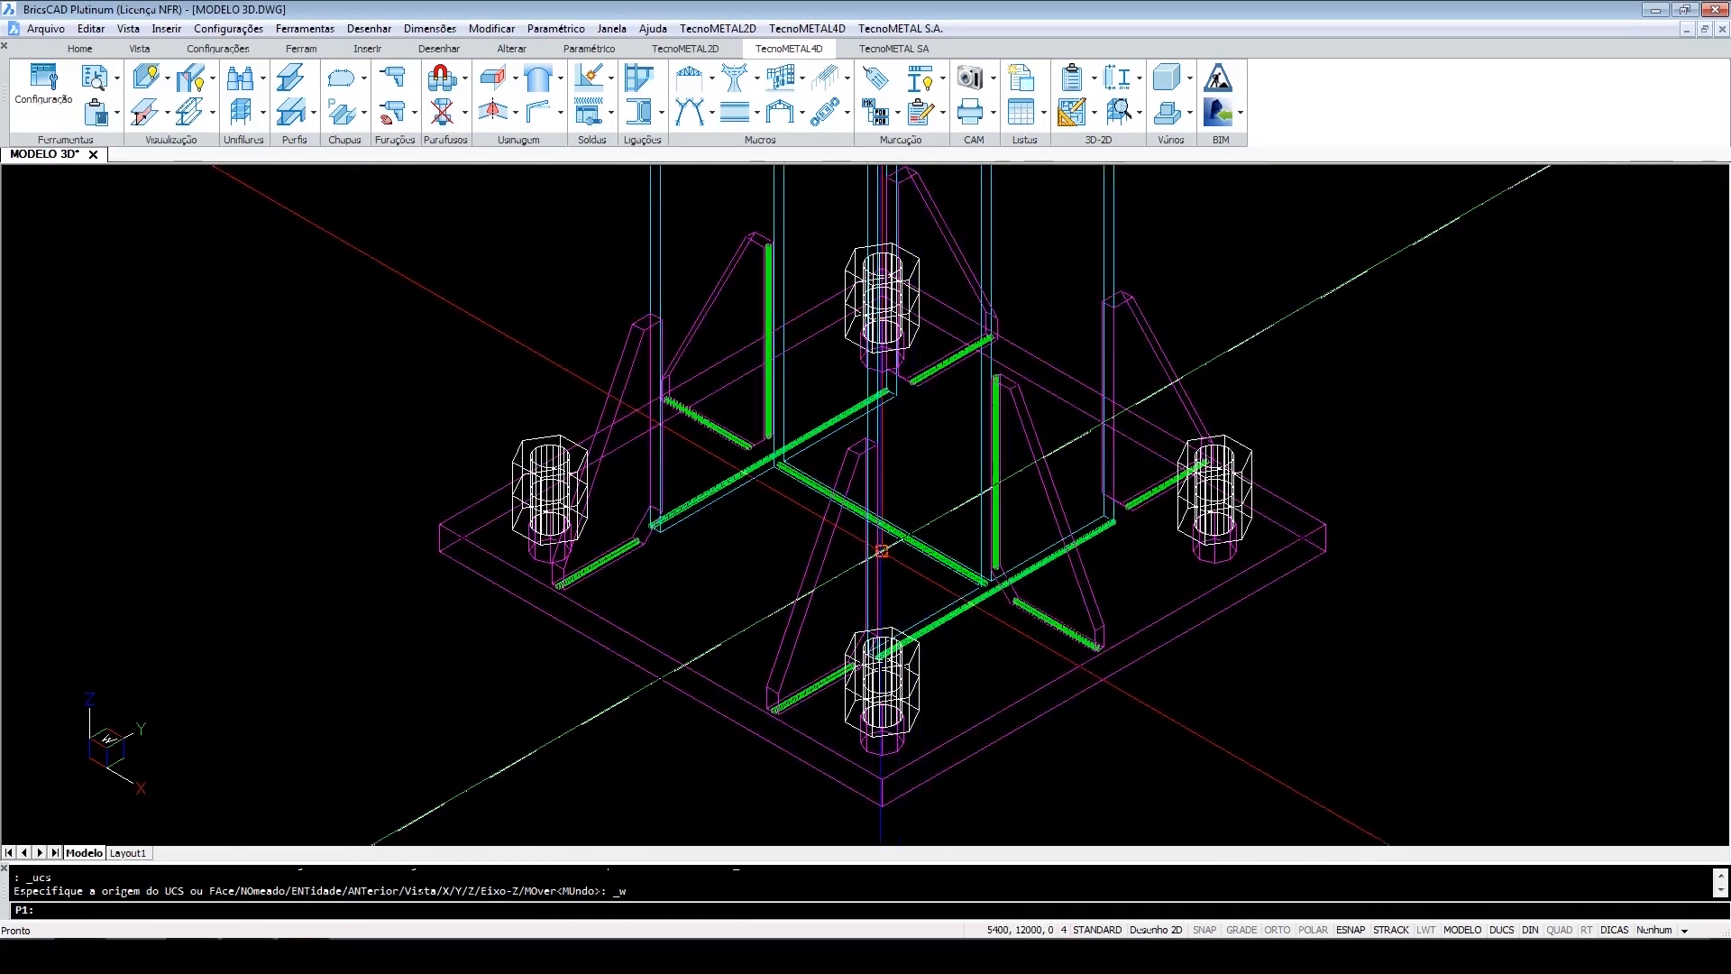
{"action": "left_click", "coordinate": [882, 551]}
{"action": "scroll", "coordinate": [883, 568], "scroll_direction": "down", "scroll_amount": 8}
{"action": "scroll", "coordinate": [885, 582], "scroll_direction": "up", "scroll_amount": 4}
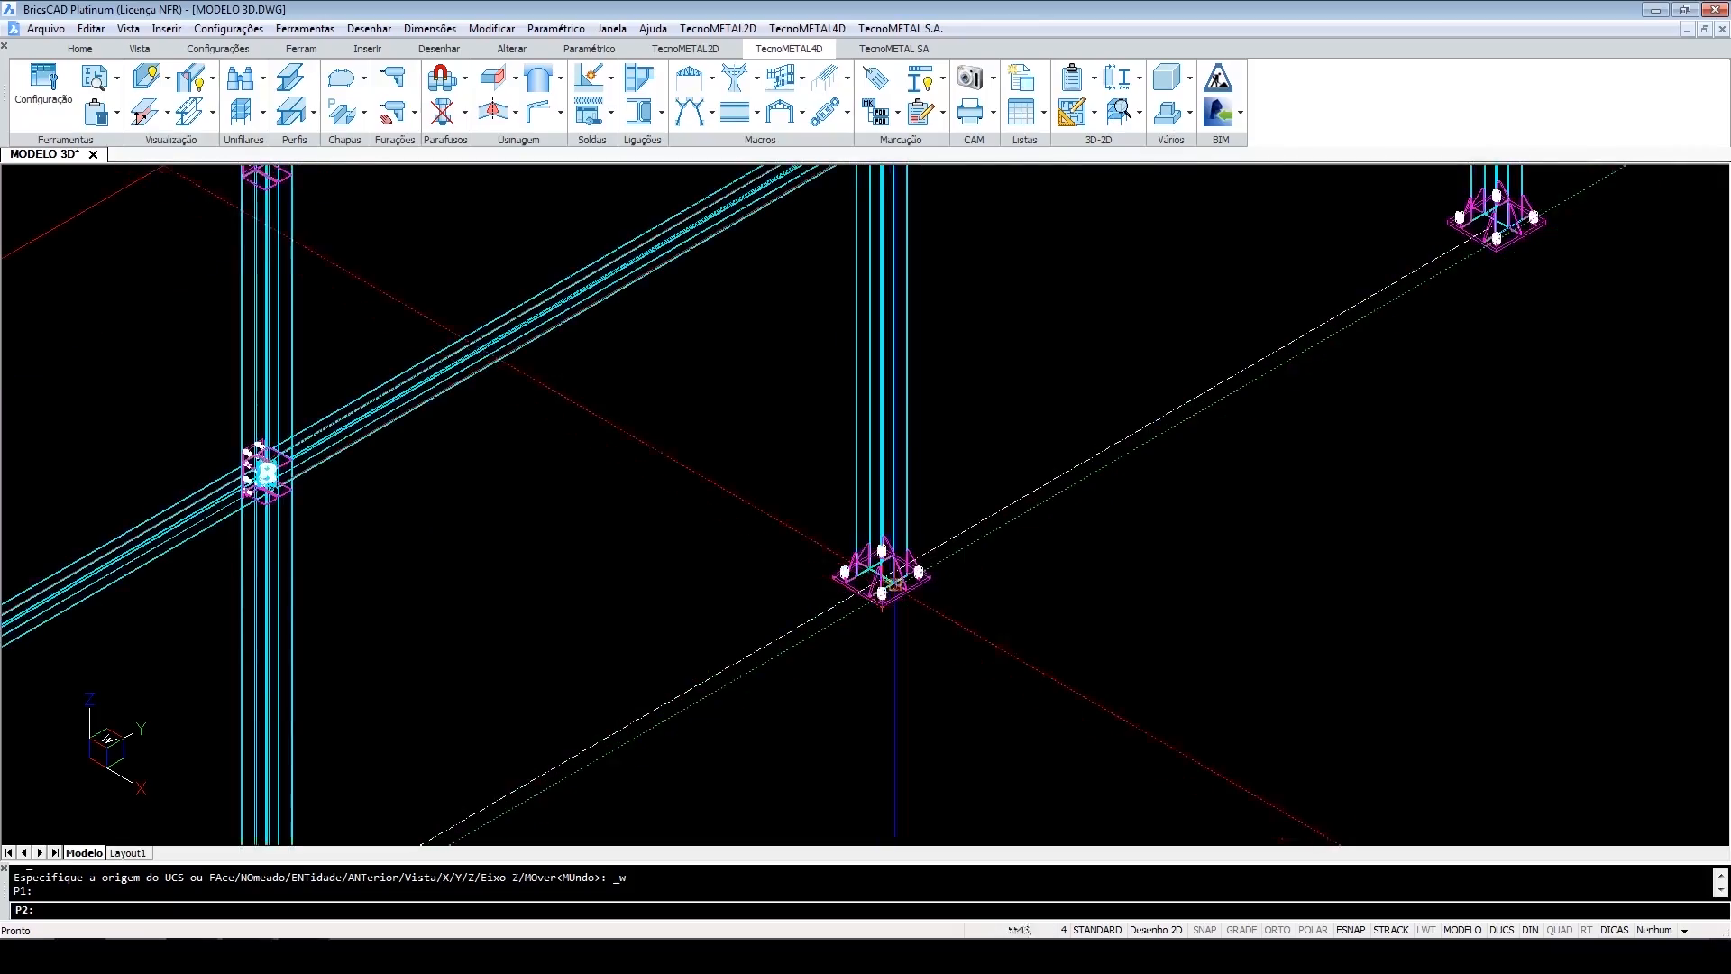
{"action": "scroll", "coordinate": [889, 597], "scroll_direction": "down", "scroll_amount": 2}
{"action": "scroll", "coordinate": [866, 387], "scroll_direction": "up", "scroll_amount": 7}
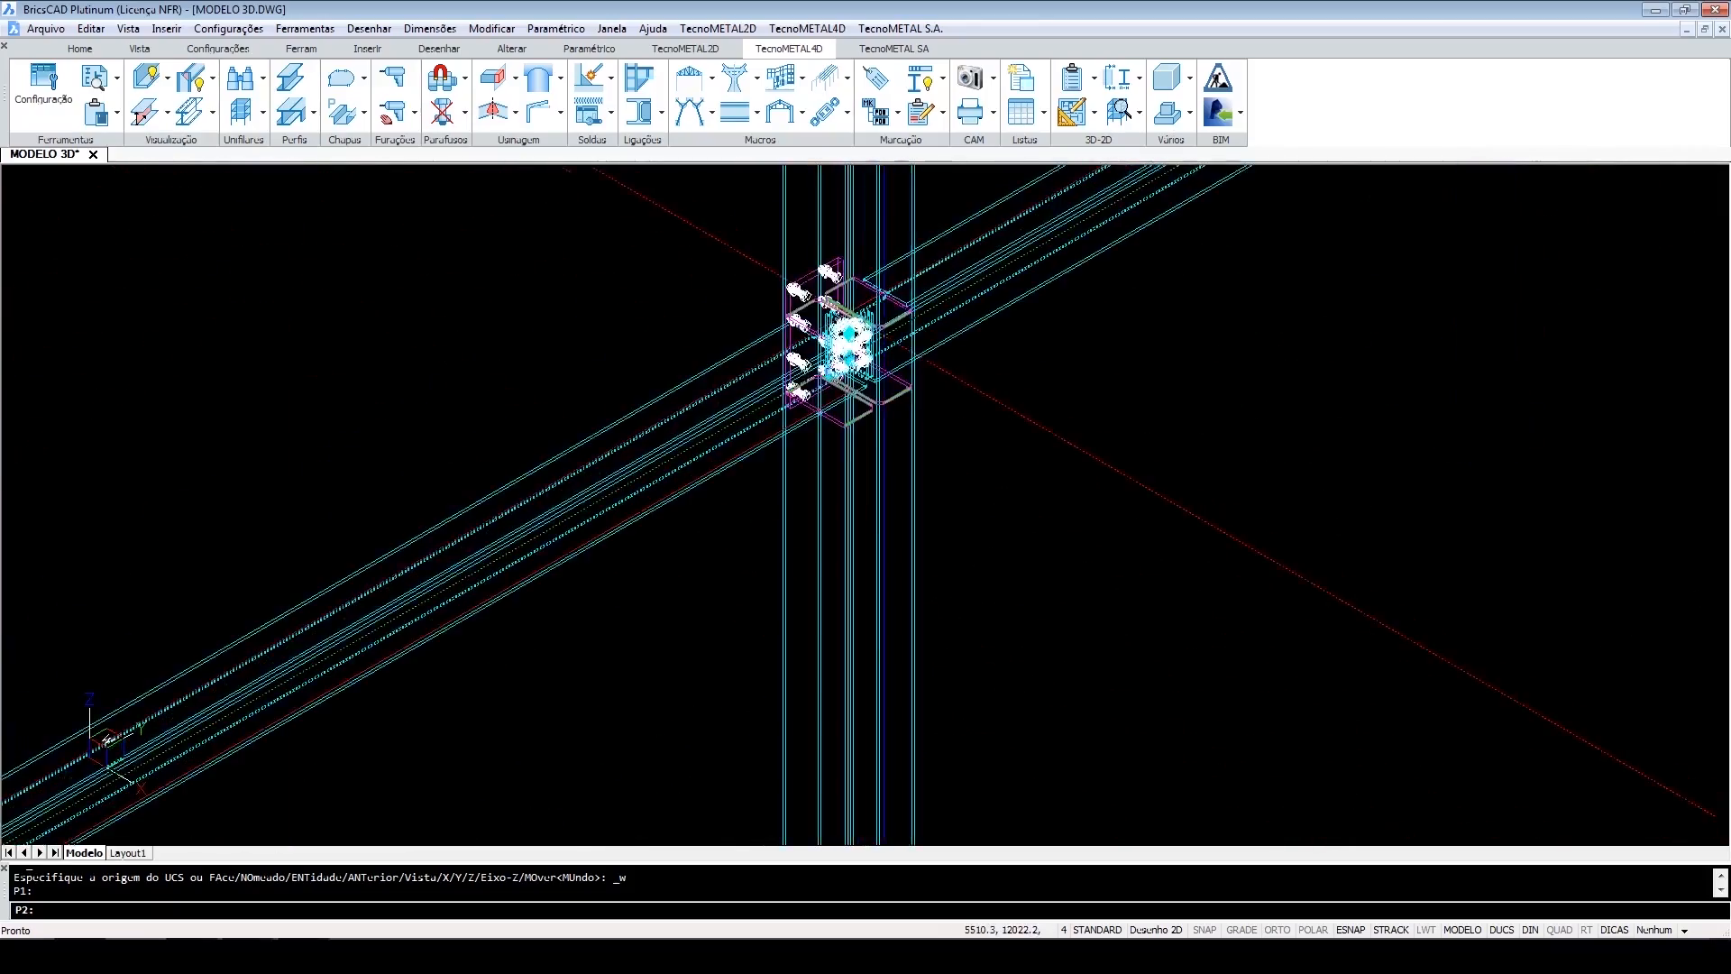
{"action": "scroll", "coordinate": [864, 408], "scroll_direction": "up", "scroll_amount": 5}
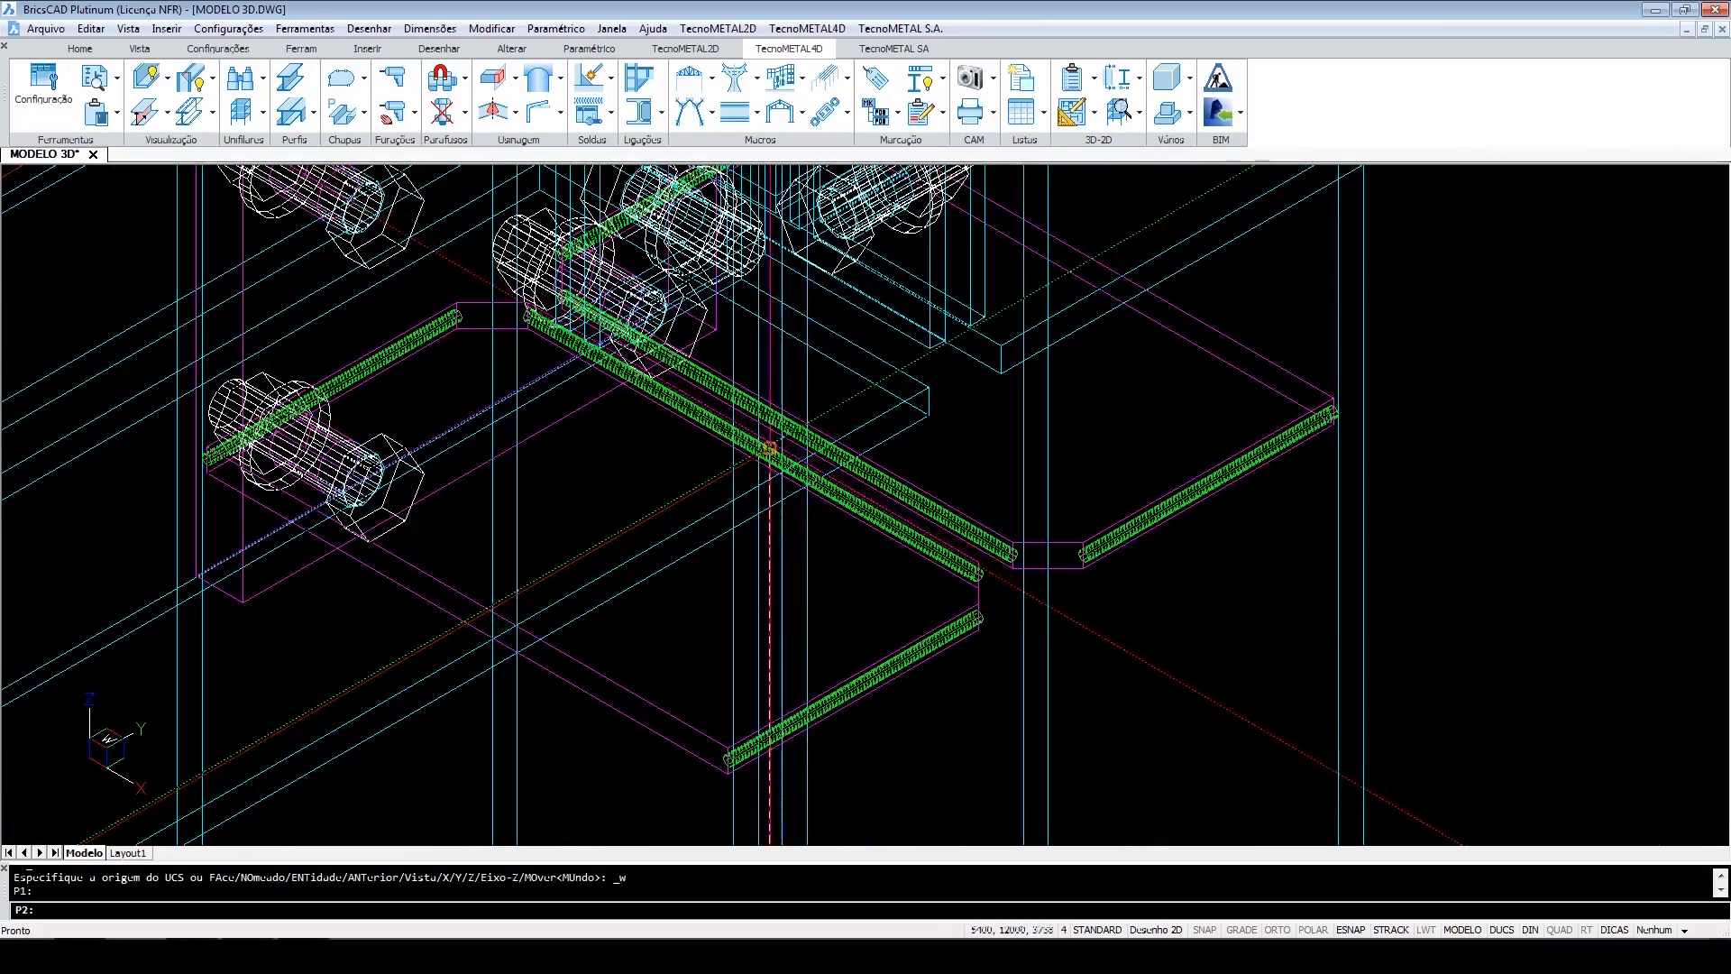
{"action": "left_click", "coordinate": [769, 448]}
Pick P3 at the next beam-column joint and P4 at the opposite column base plate.
{"action": "scroll", "coordinate": [769, 448], "scroll_direction": "down", "scroll_amount": 10}
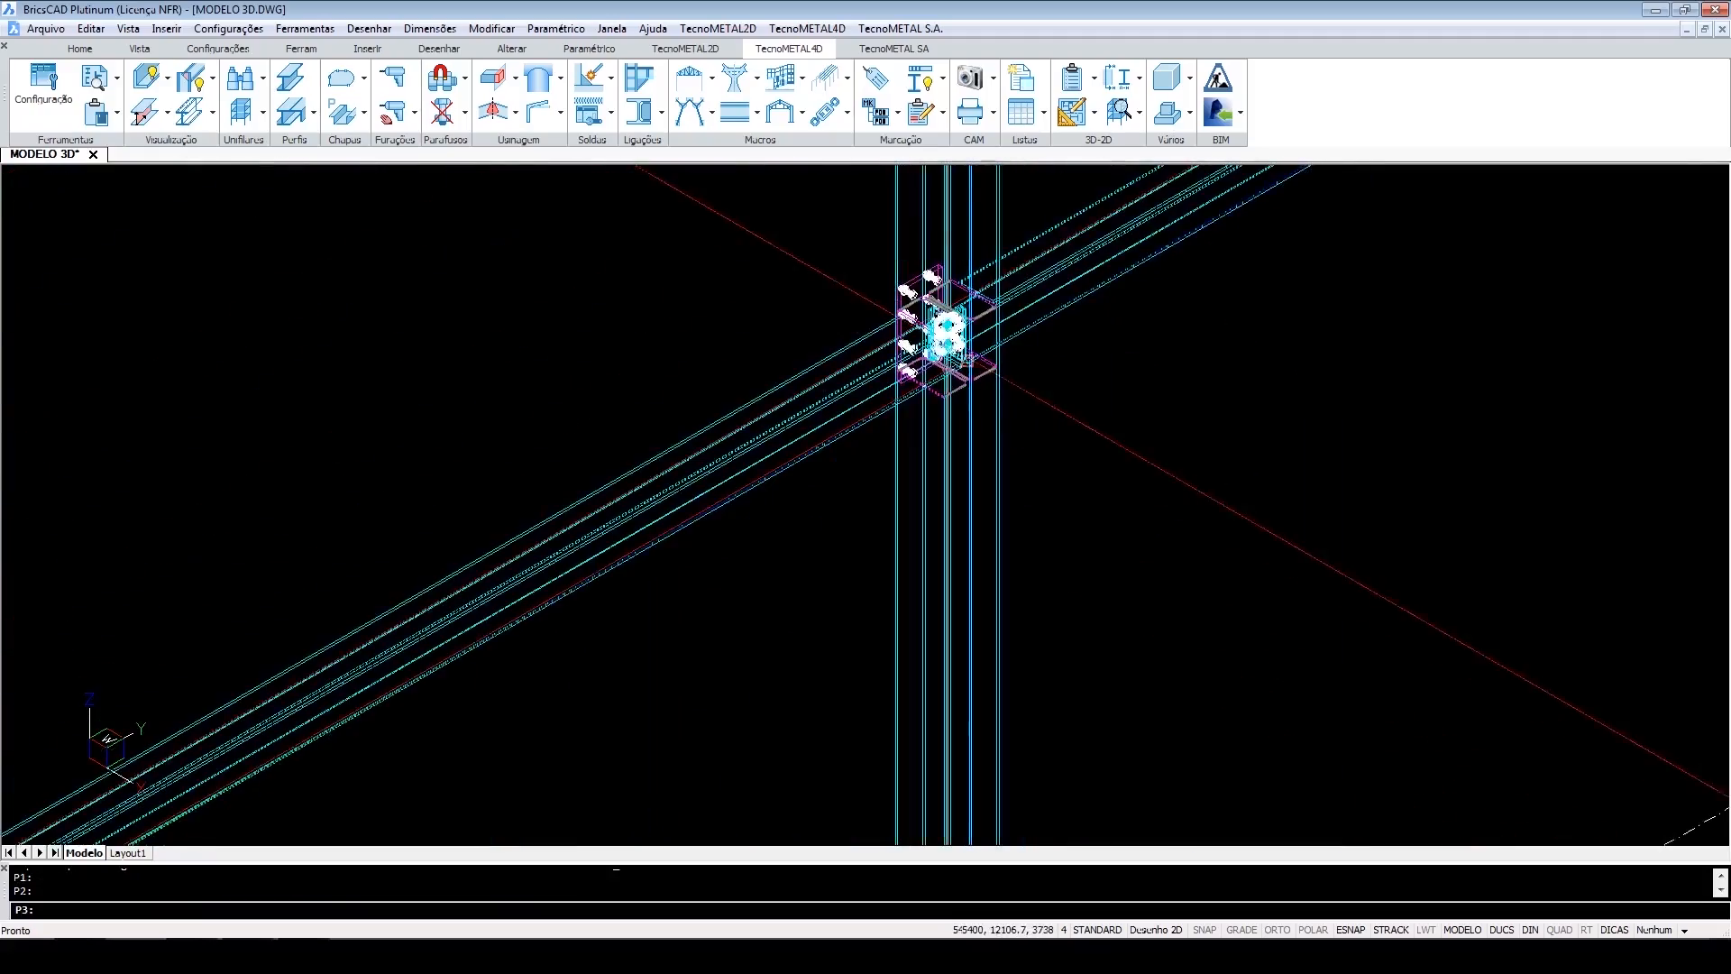
{"action": "scroll", "coordinate": [630, 600], "scroll_direction": "up", "scroll_amount": 10}
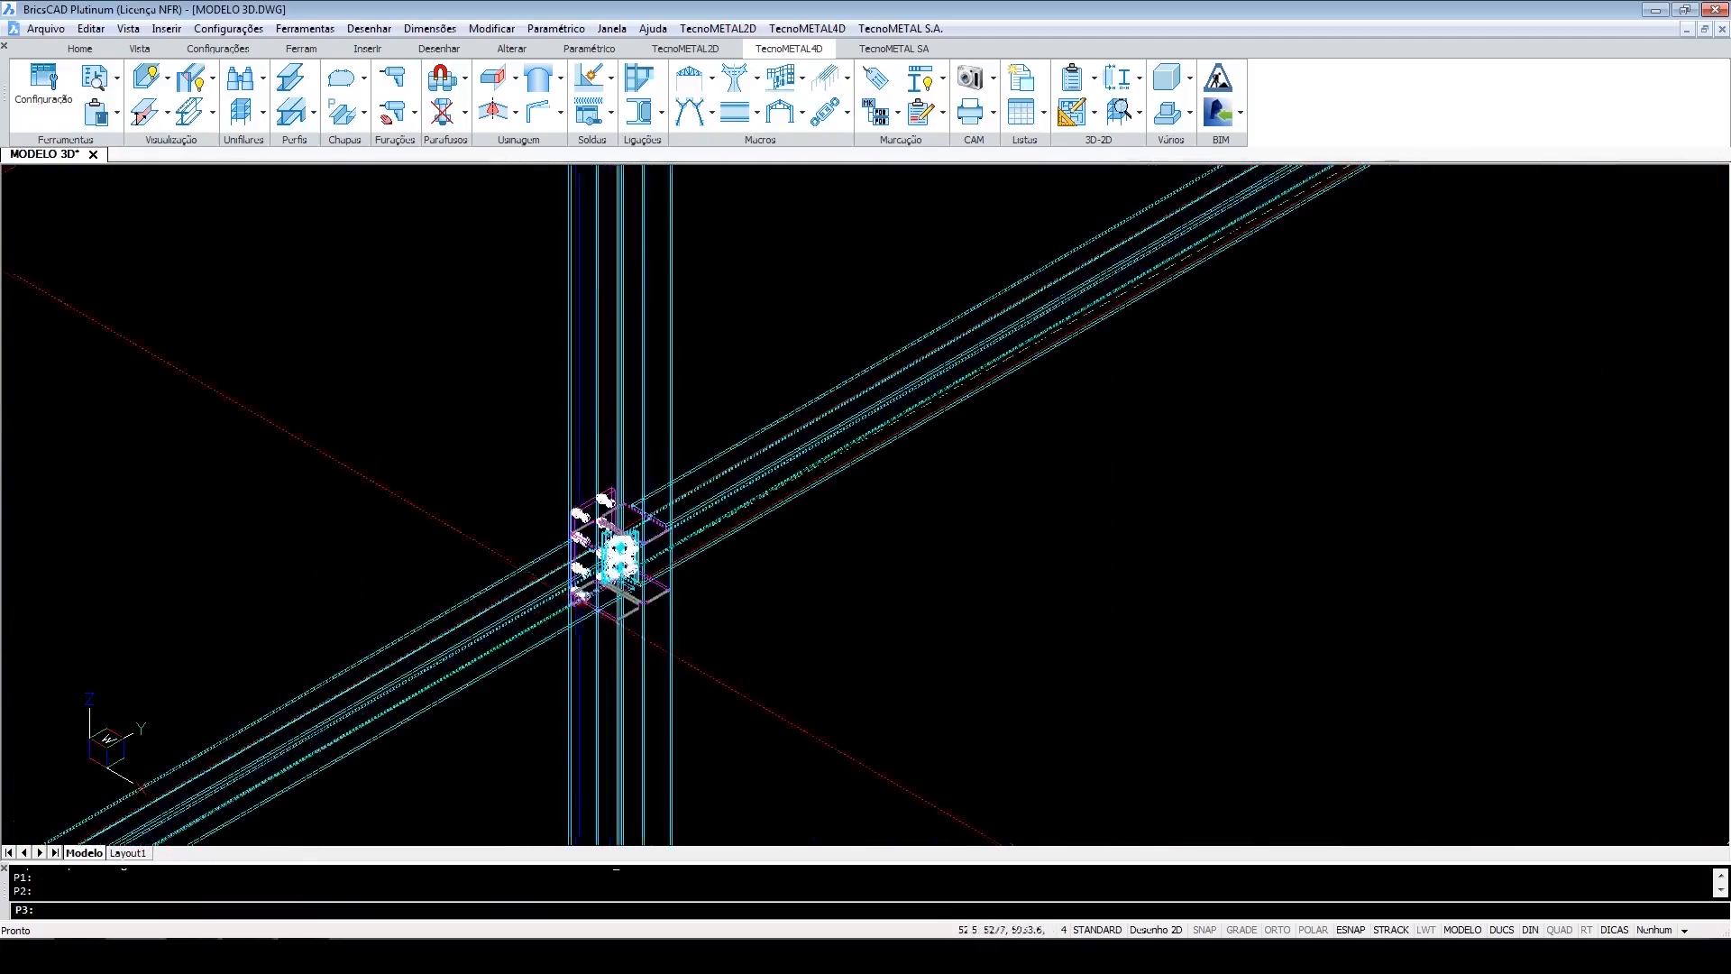
{"action": "scroll", "coordinate": [640, 421], "scroll_direction": "up", "scroll_amount": 5}
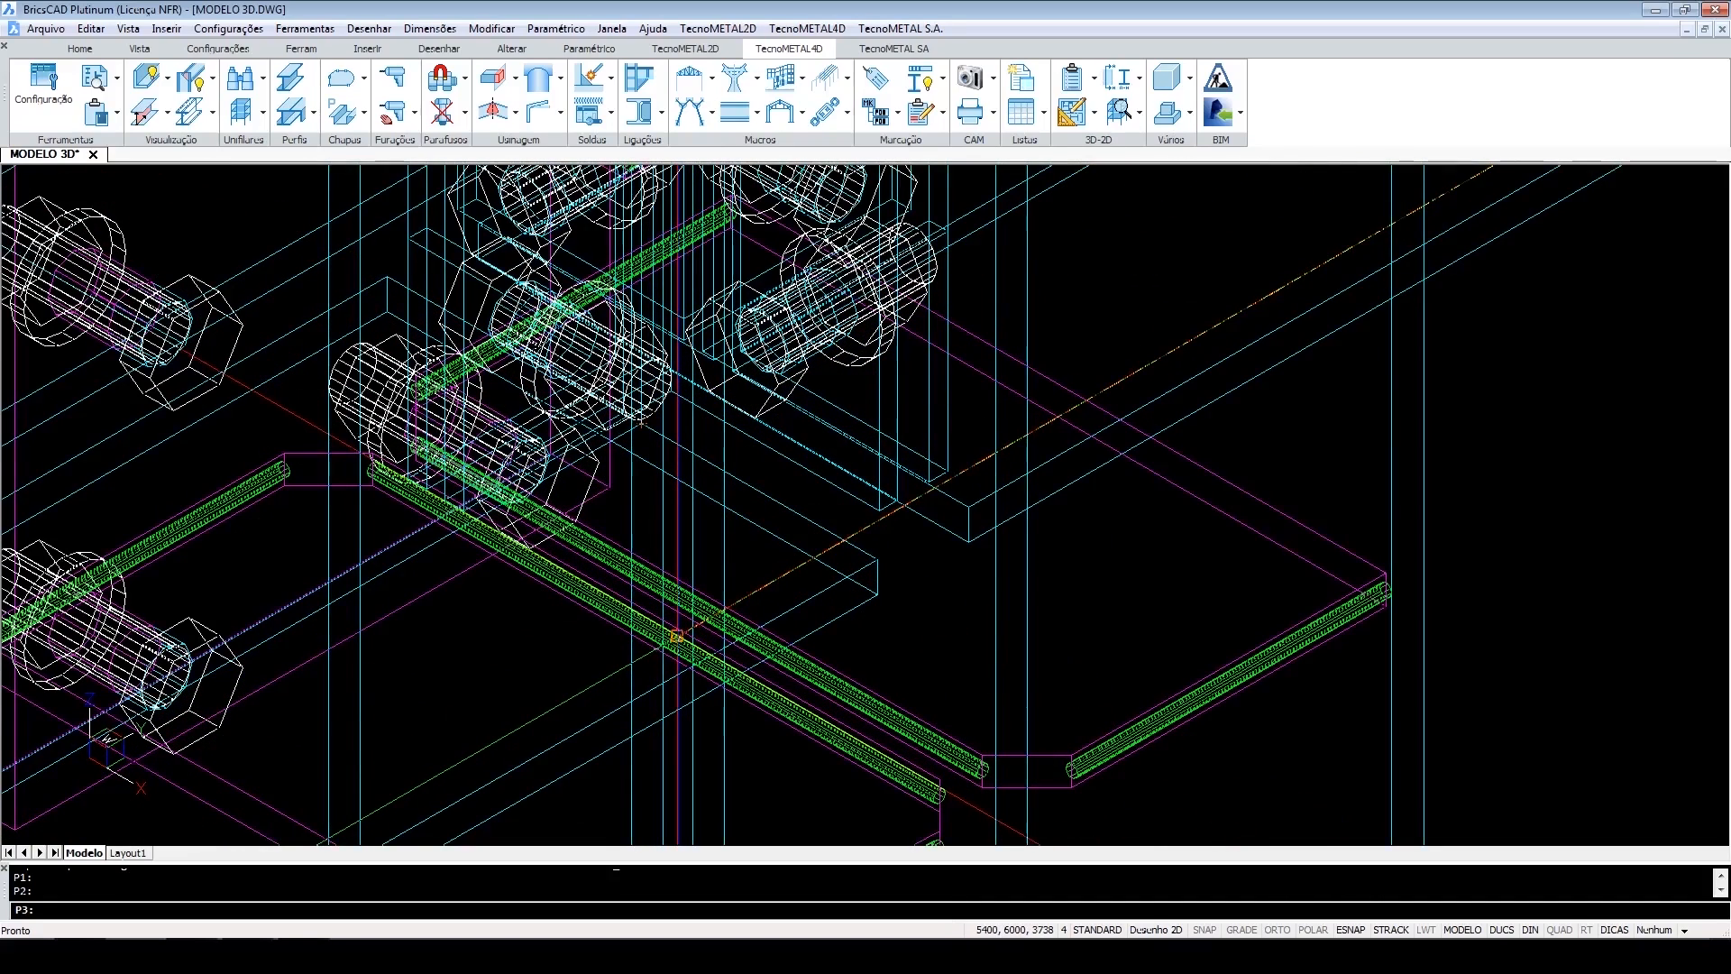
{"action": "left_click", "coordinate": [676, 636]}
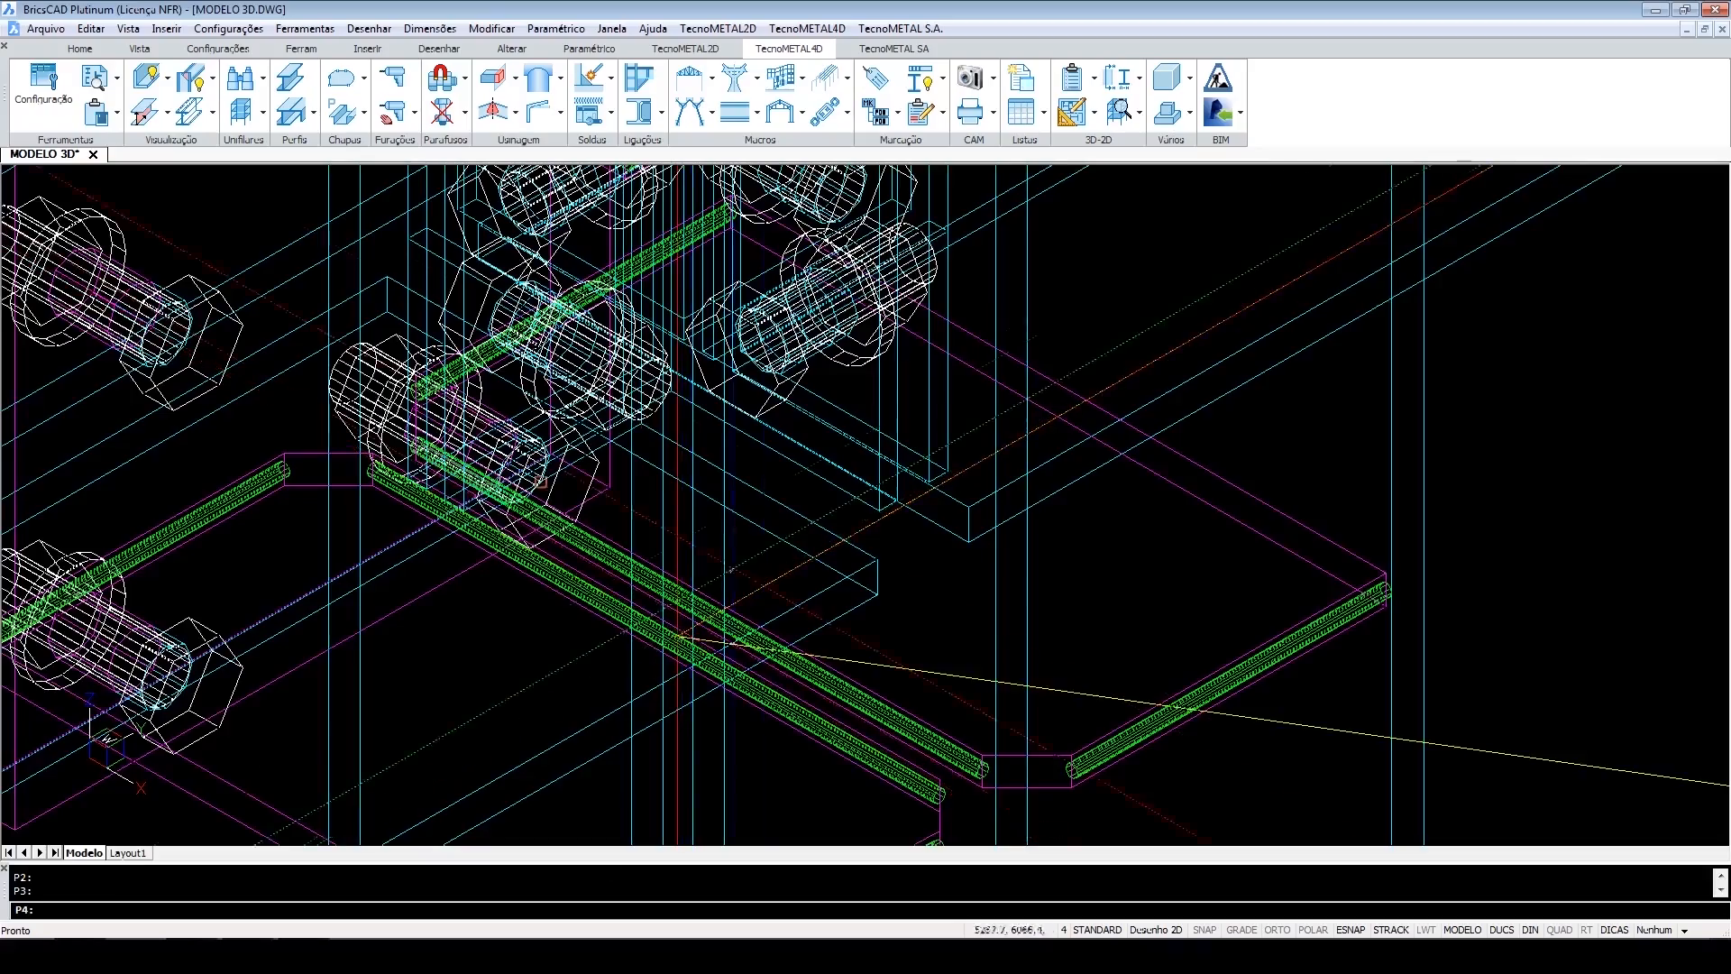
{"action": "scroll", "coordinate": [690, 428], "scroll_direction": "down", "scroll_amount": 10}
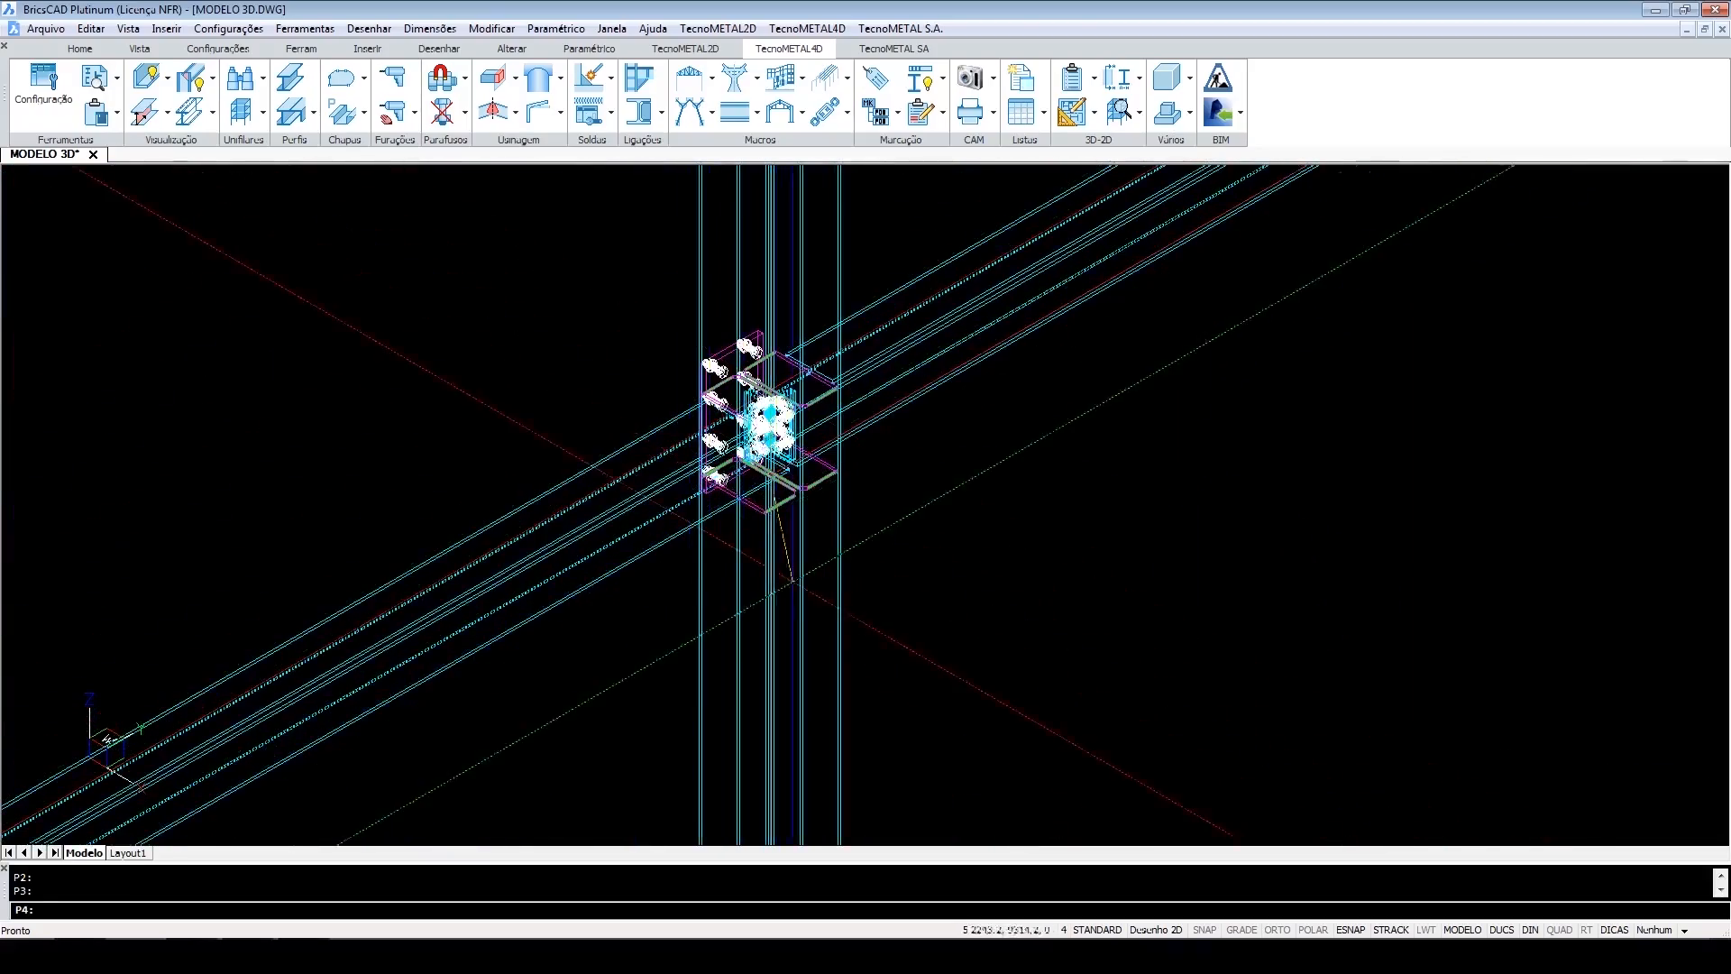
{"action": "scroll", "coordinate": [846, 714], "scroll_direction": "down", "scroll_amount": 3}
{"action": "middle_click_drag", "start_coordinate": [867, 749], "coordinate": [822, 428]}
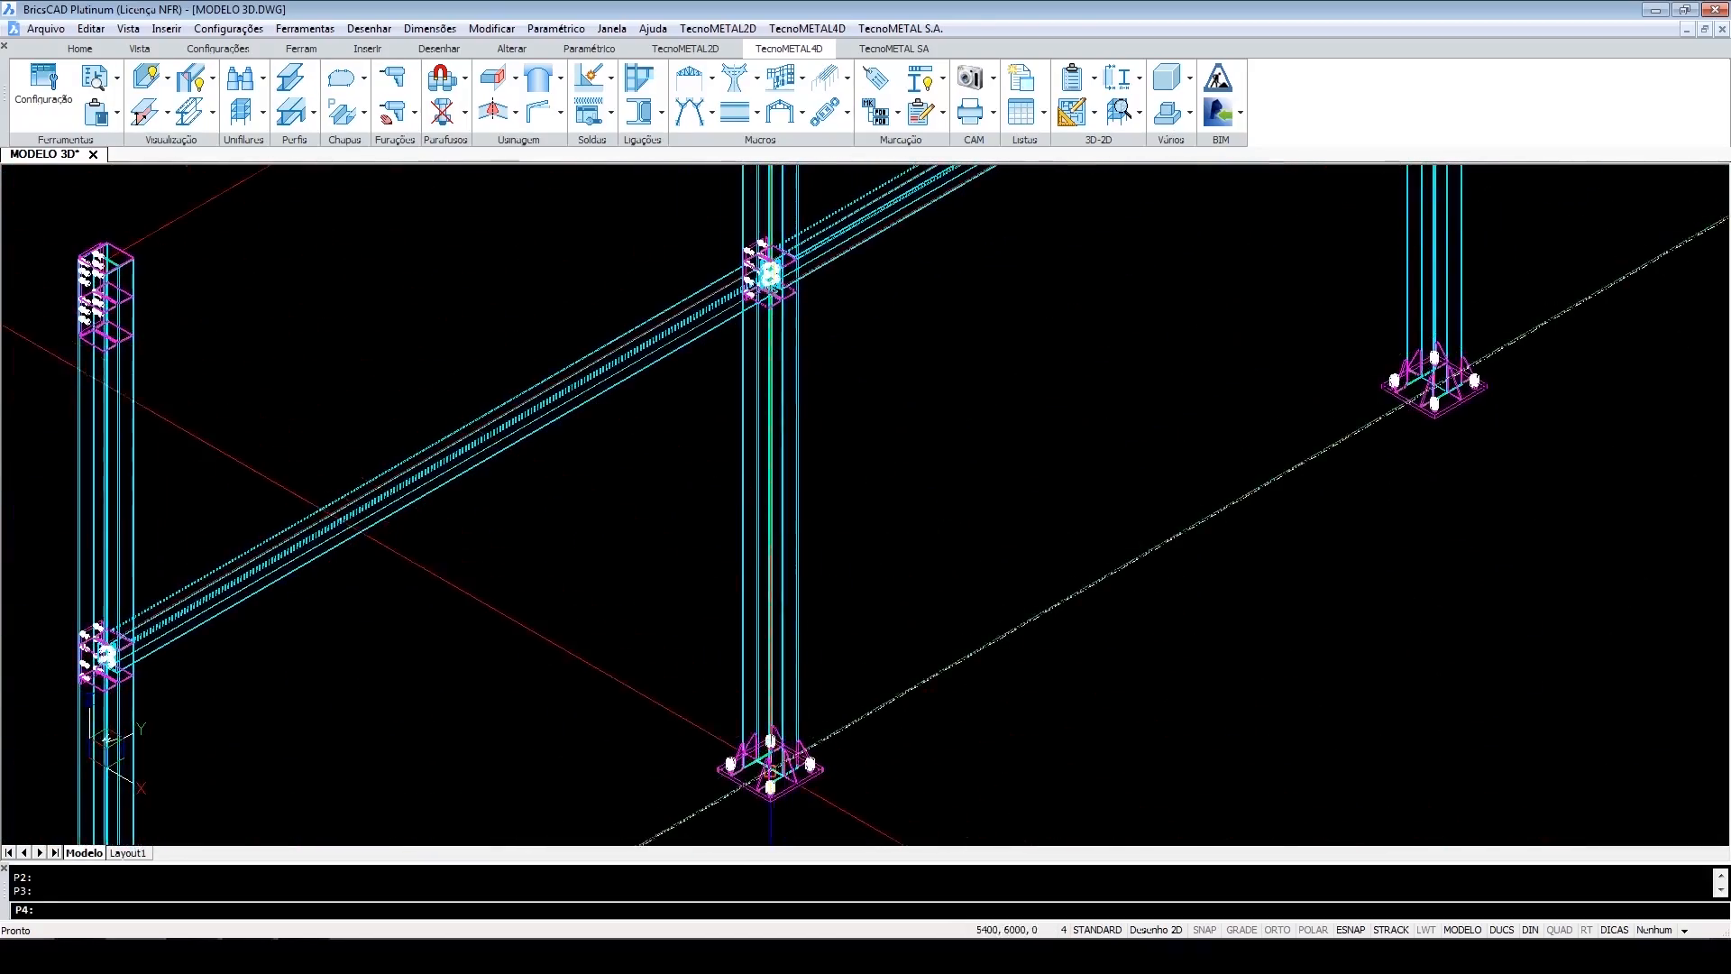
{"action": "scroll", "coordinate": [771, 771], "scroll_direction": "up", "scroll_amount": 12}
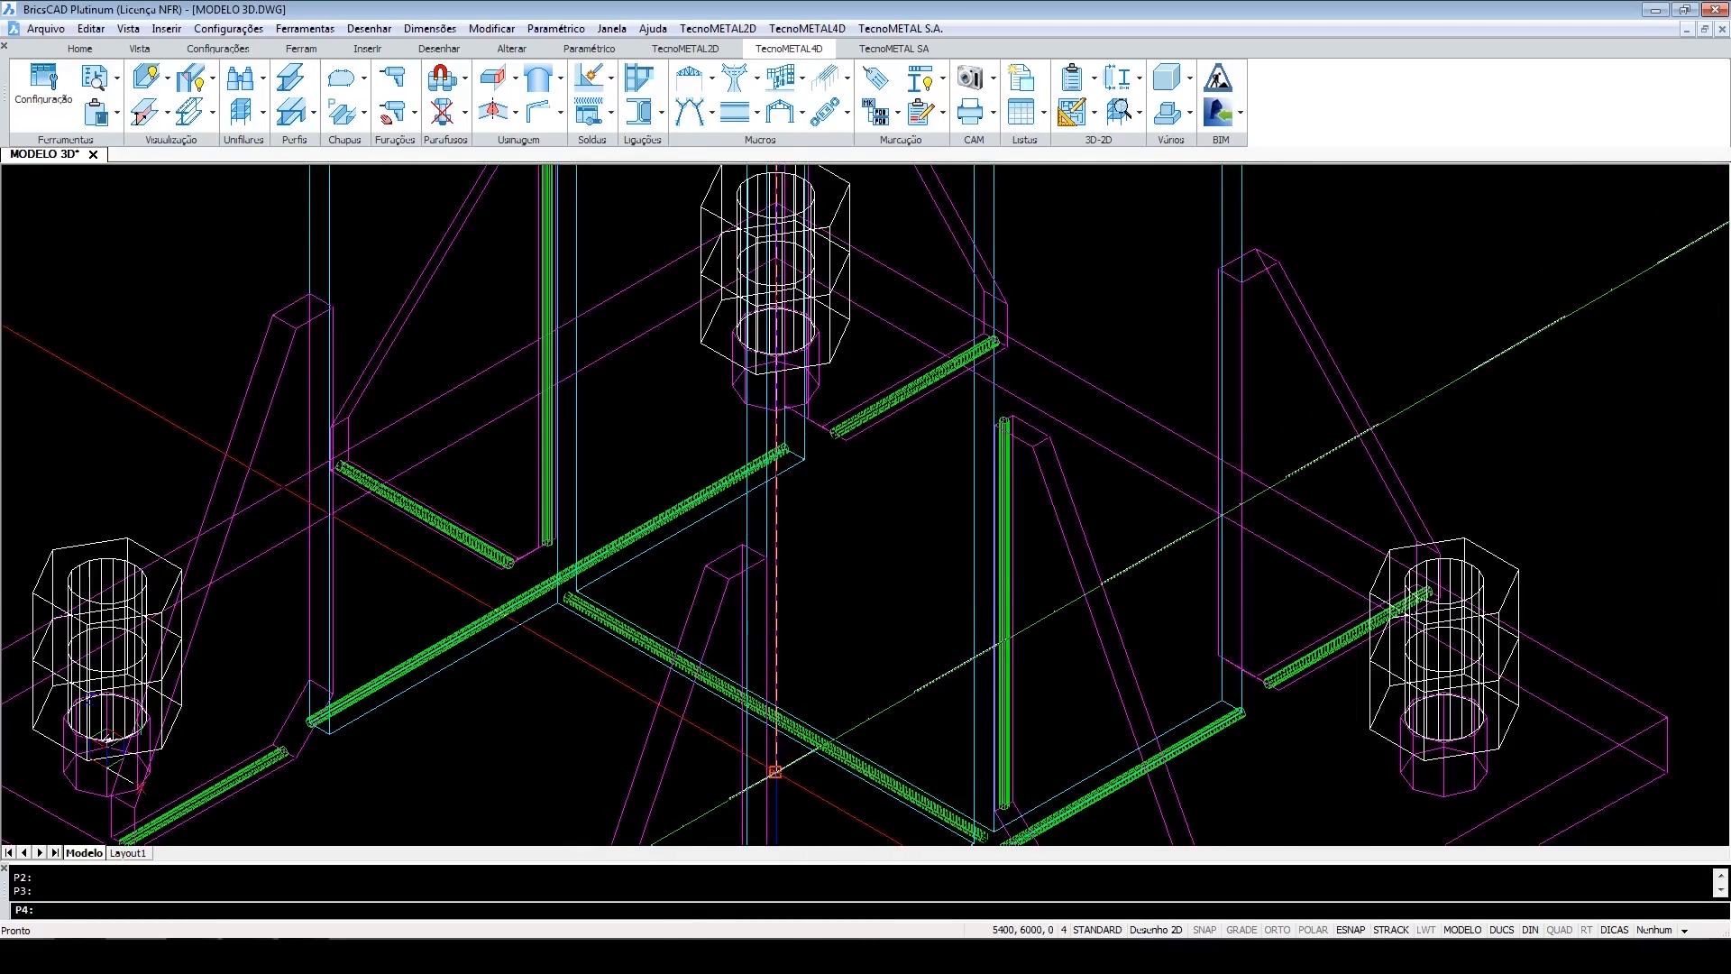
{"action": "left_click", "coordinate": [775, 771]}
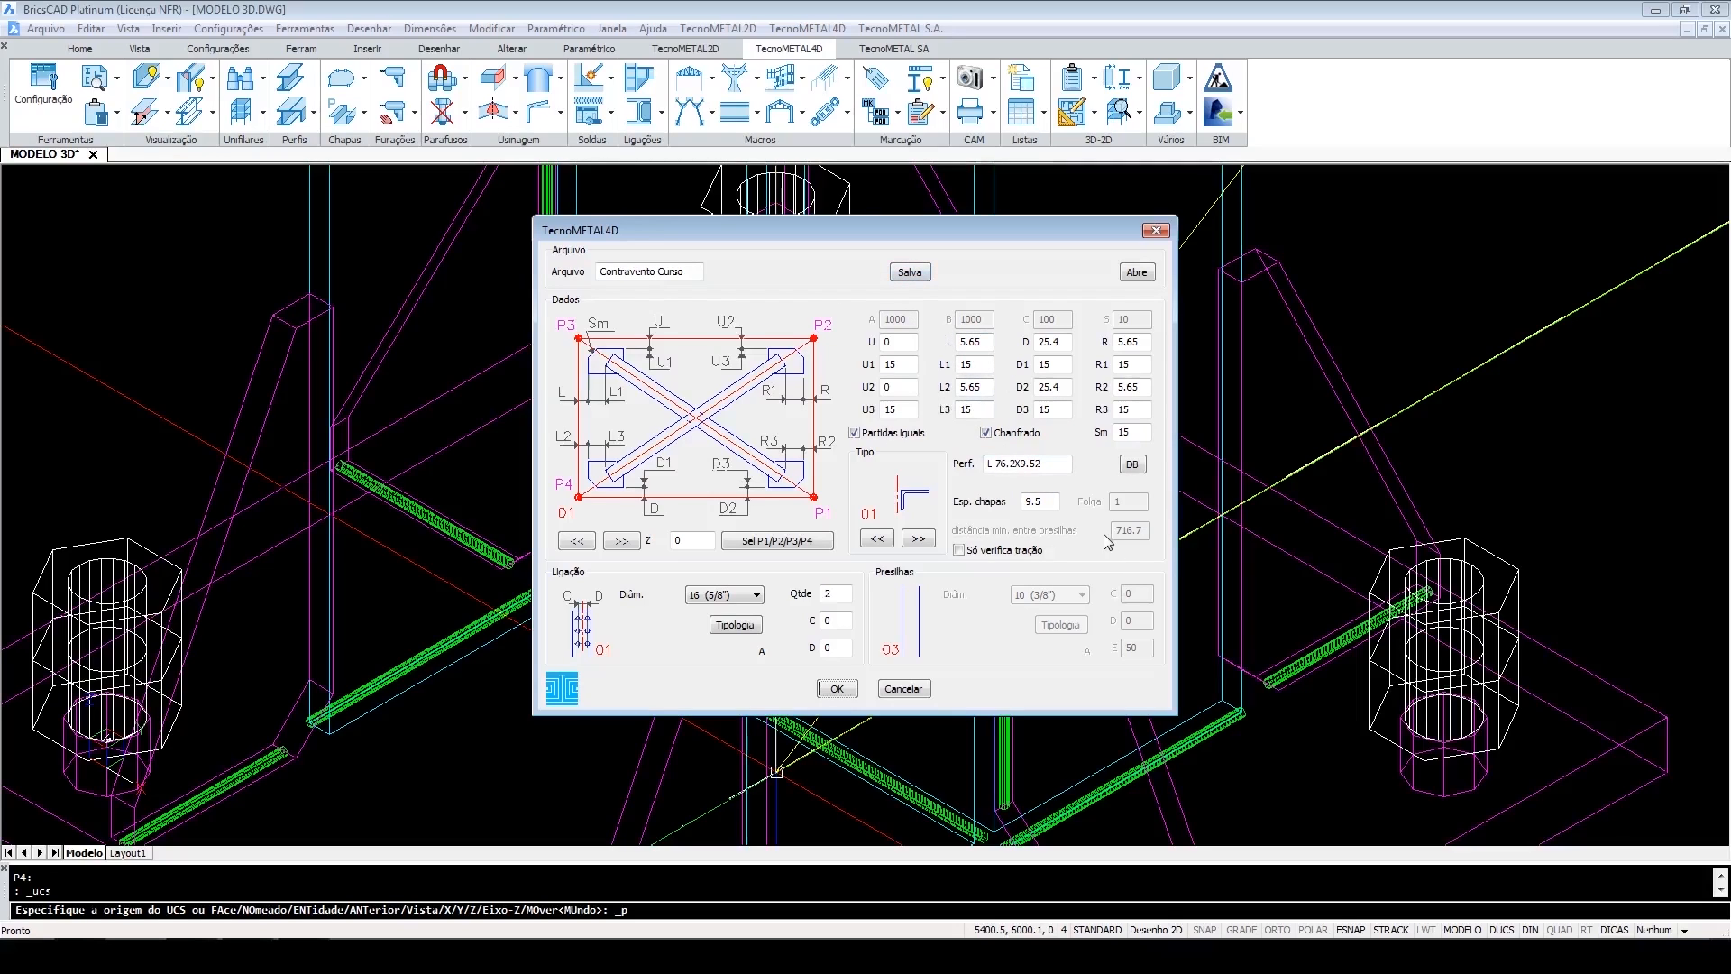
Confirm the Contraventos dialog with file name Contravento Curso to generate the X-bracing.
{"action": "left_click_drag", "start_coordinate": [690, 270], "coordinate": [596, 269]}
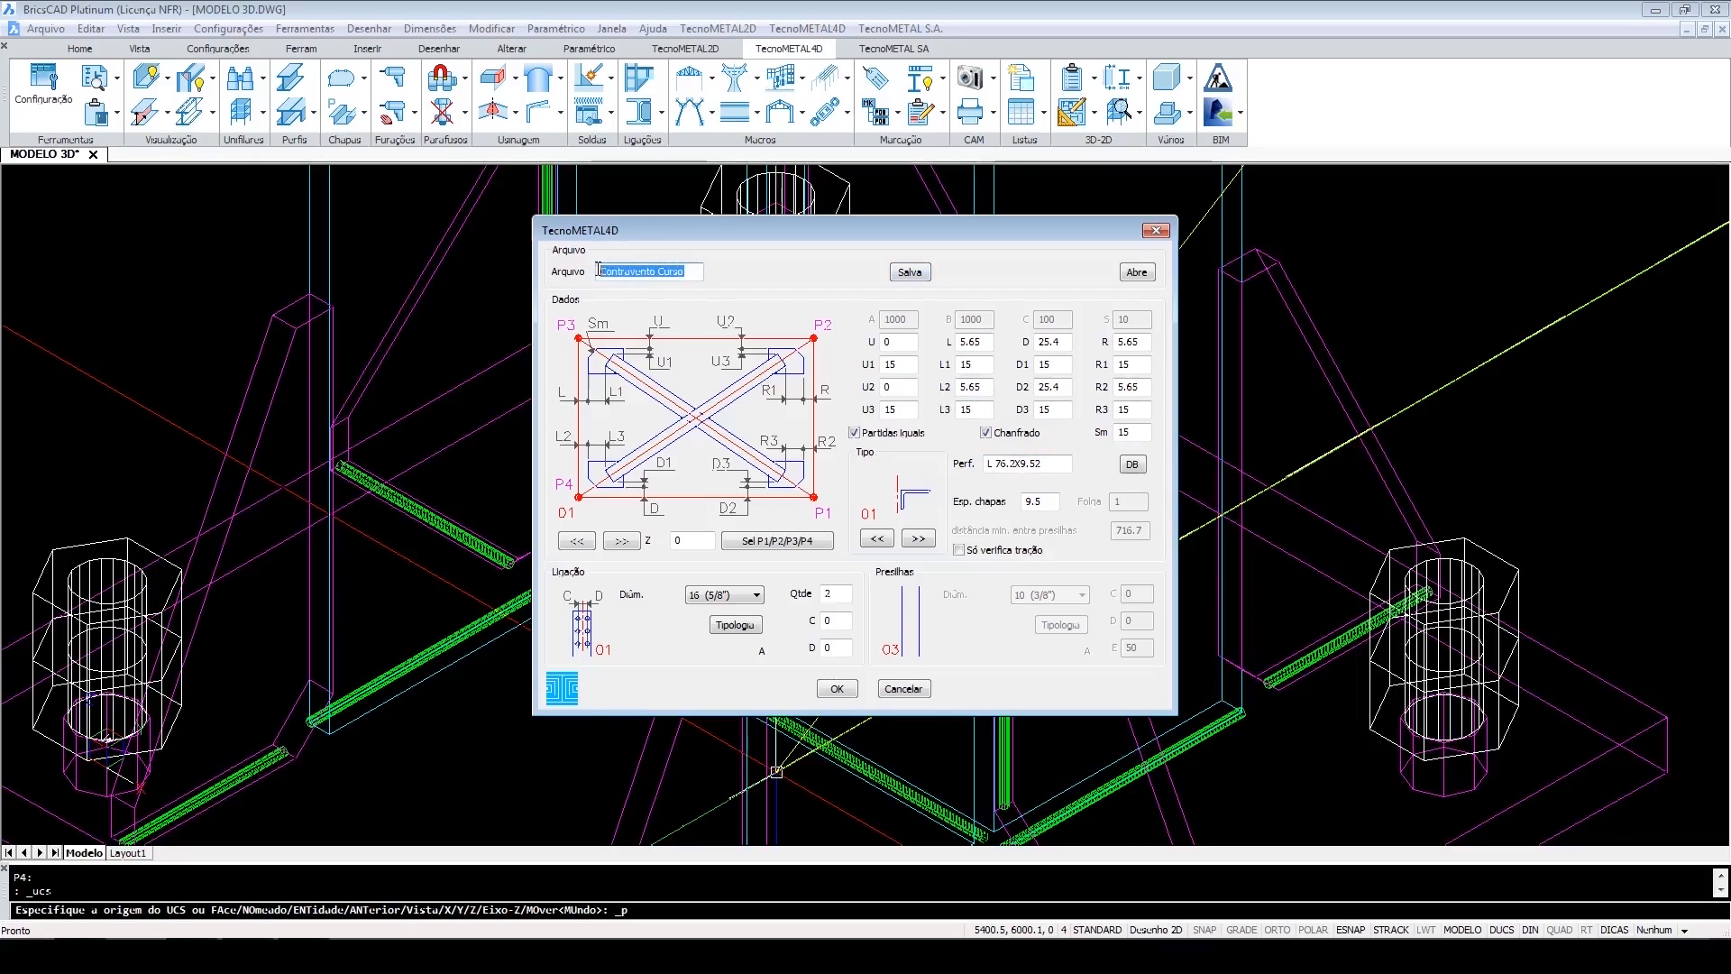
{"action": "left_click", "coordinate": [699, 272]}
{"action": "left_click", "coordinate": [838, 689]}
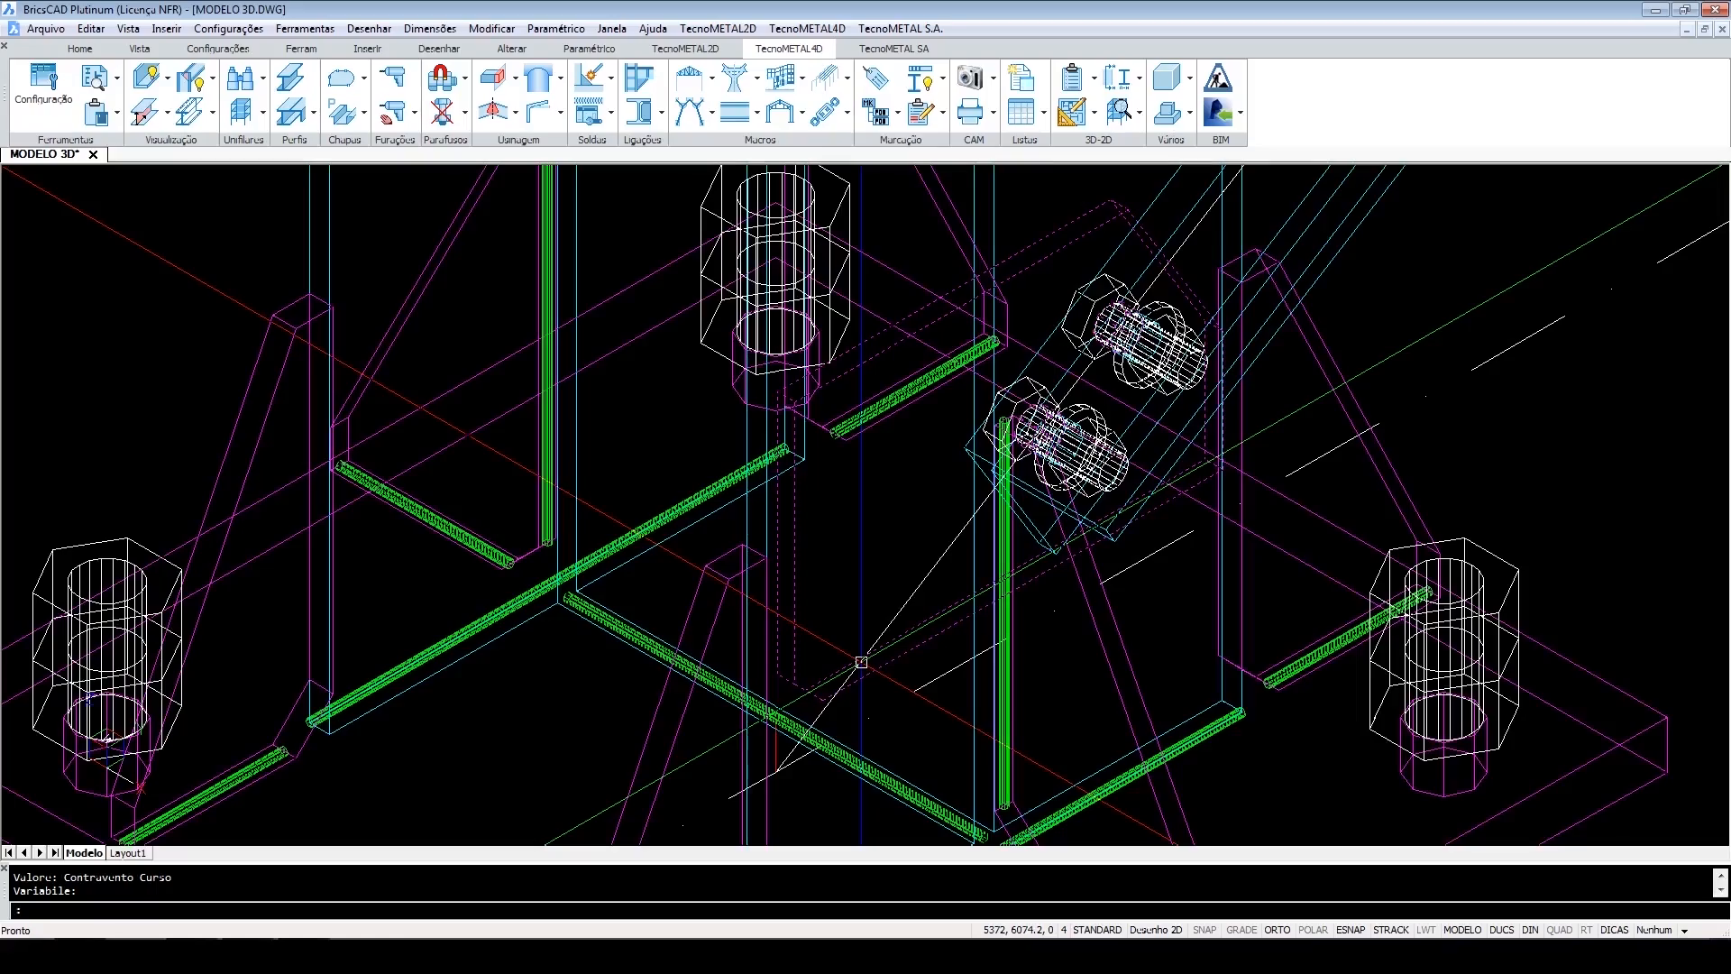
Switch the 3D view's visual style to Obscurecido (shaded).
{"action": "scroll", "coordinate": [860, 661], "scroll_direction": "down", "scroll_amount": 10}
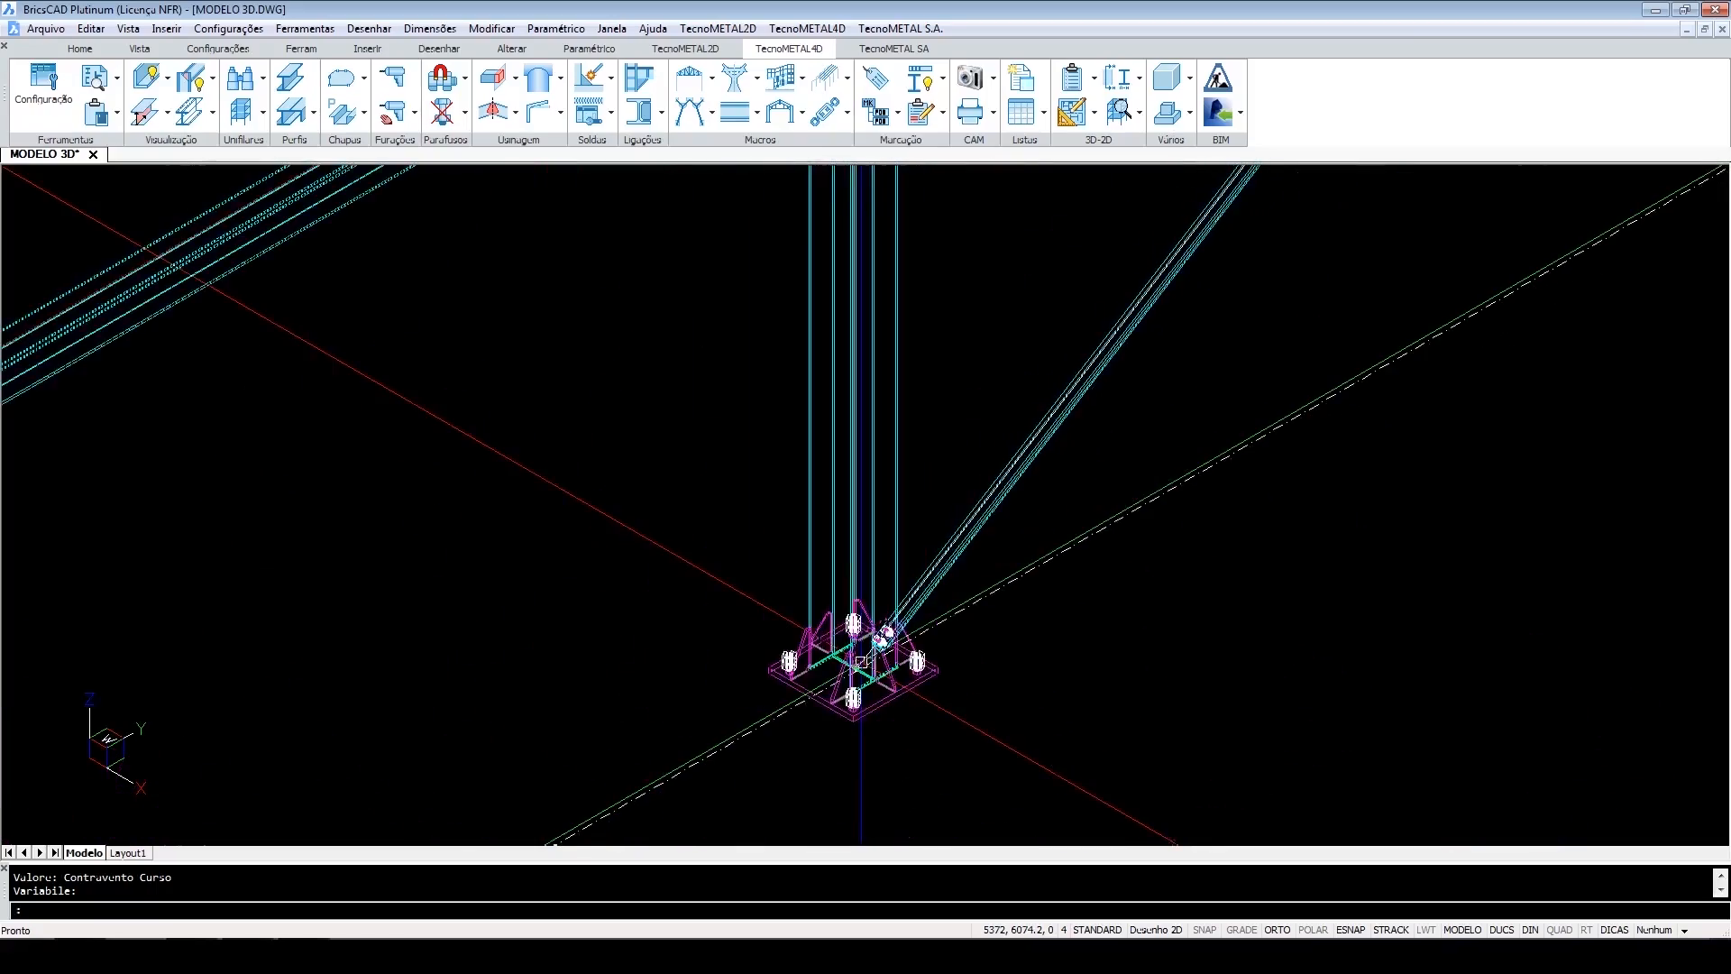
{"action": "scroll", "coordinate": [1035, 572], "scroll_direction": "up", "scroll_amount": 3}
{"action": "middle_click_drag", "start_coordinate": [1036, 572], "coordinate": [938, 721]}
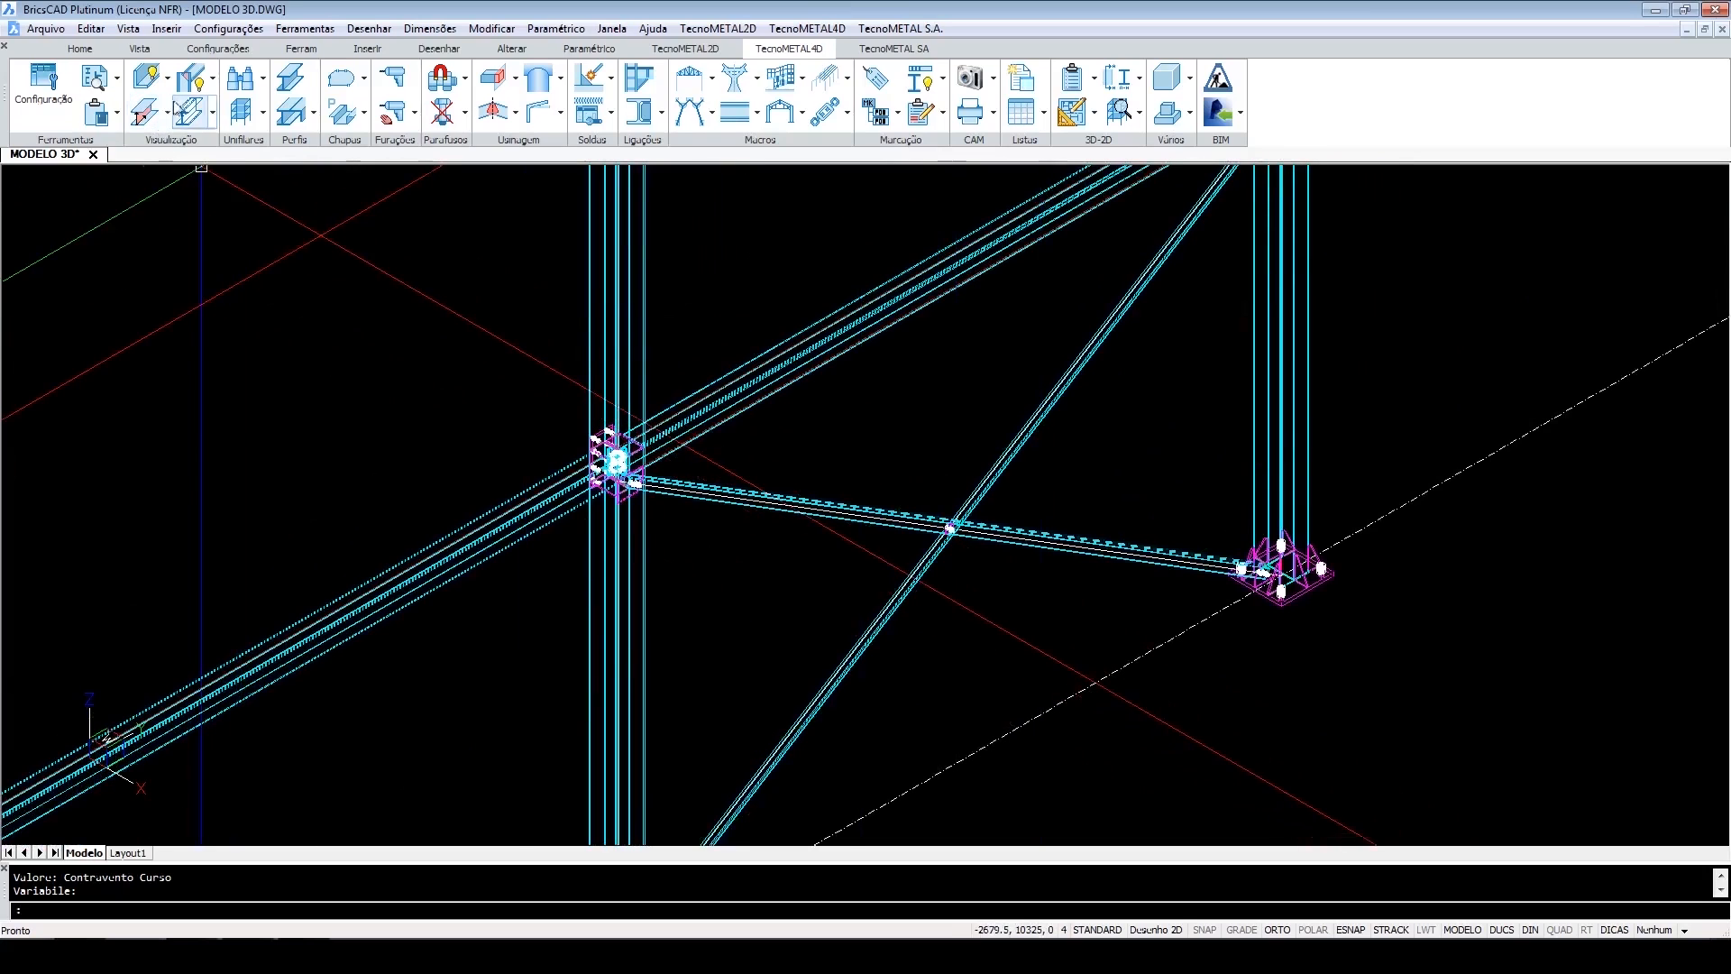
{"action": "left_click", "coordinate": [214, 112]}
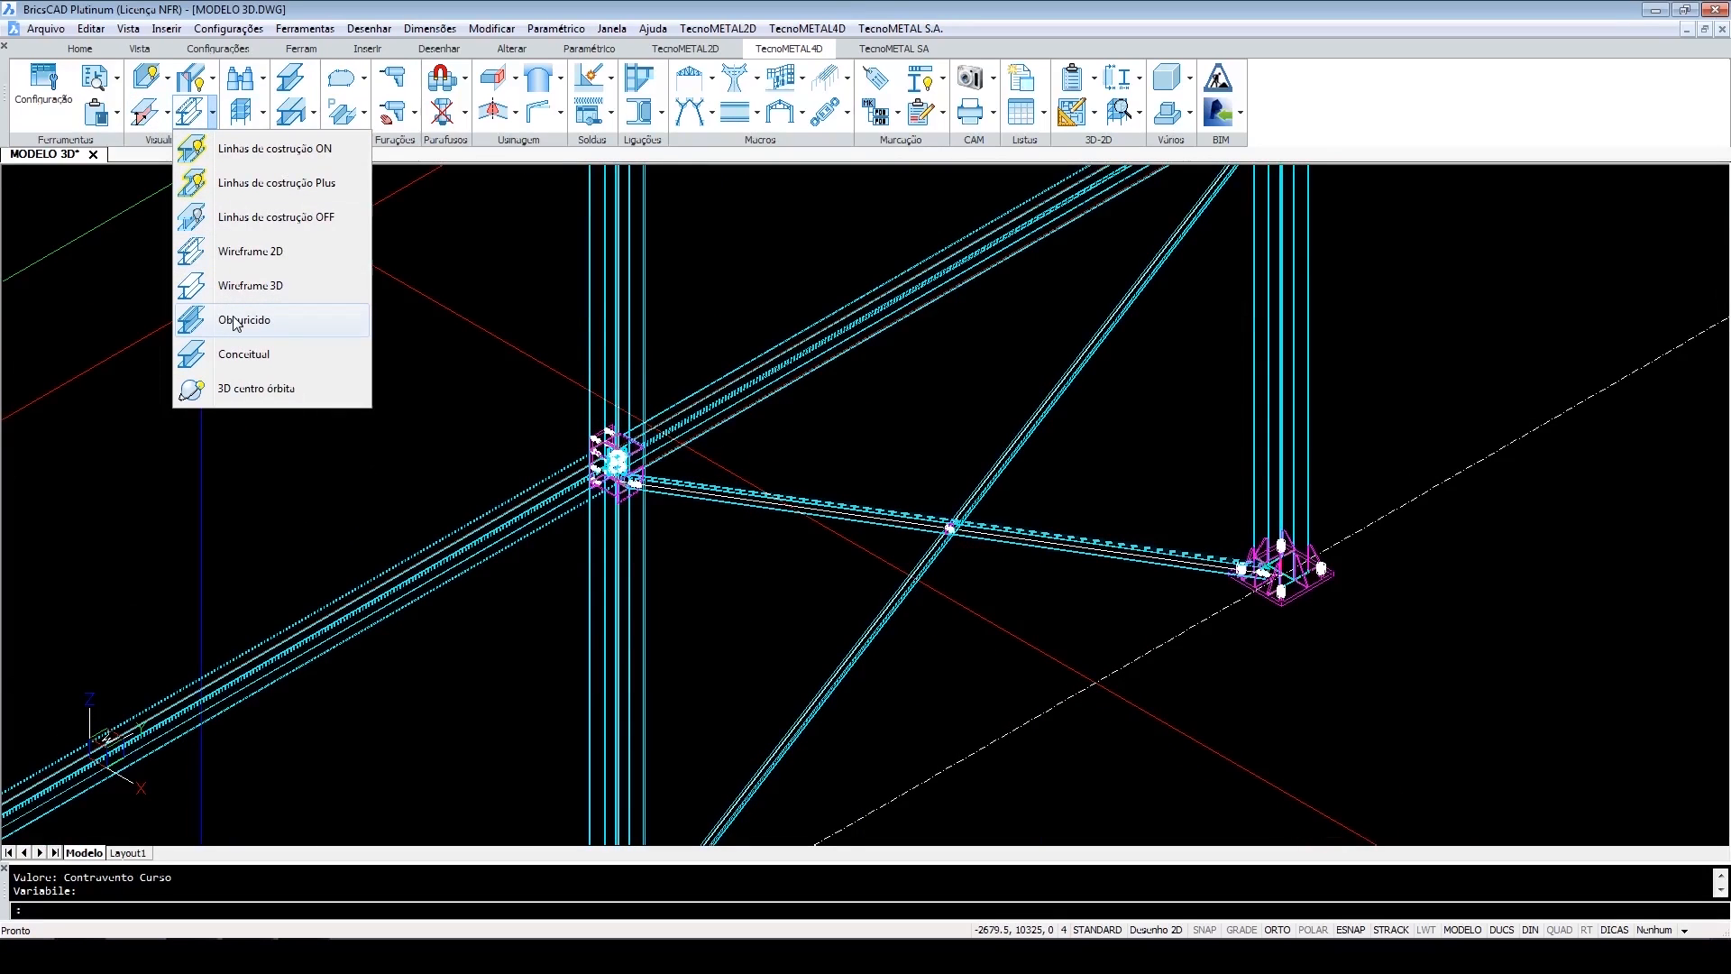
{"action": "left_click", "coordinate": [234, 318]}
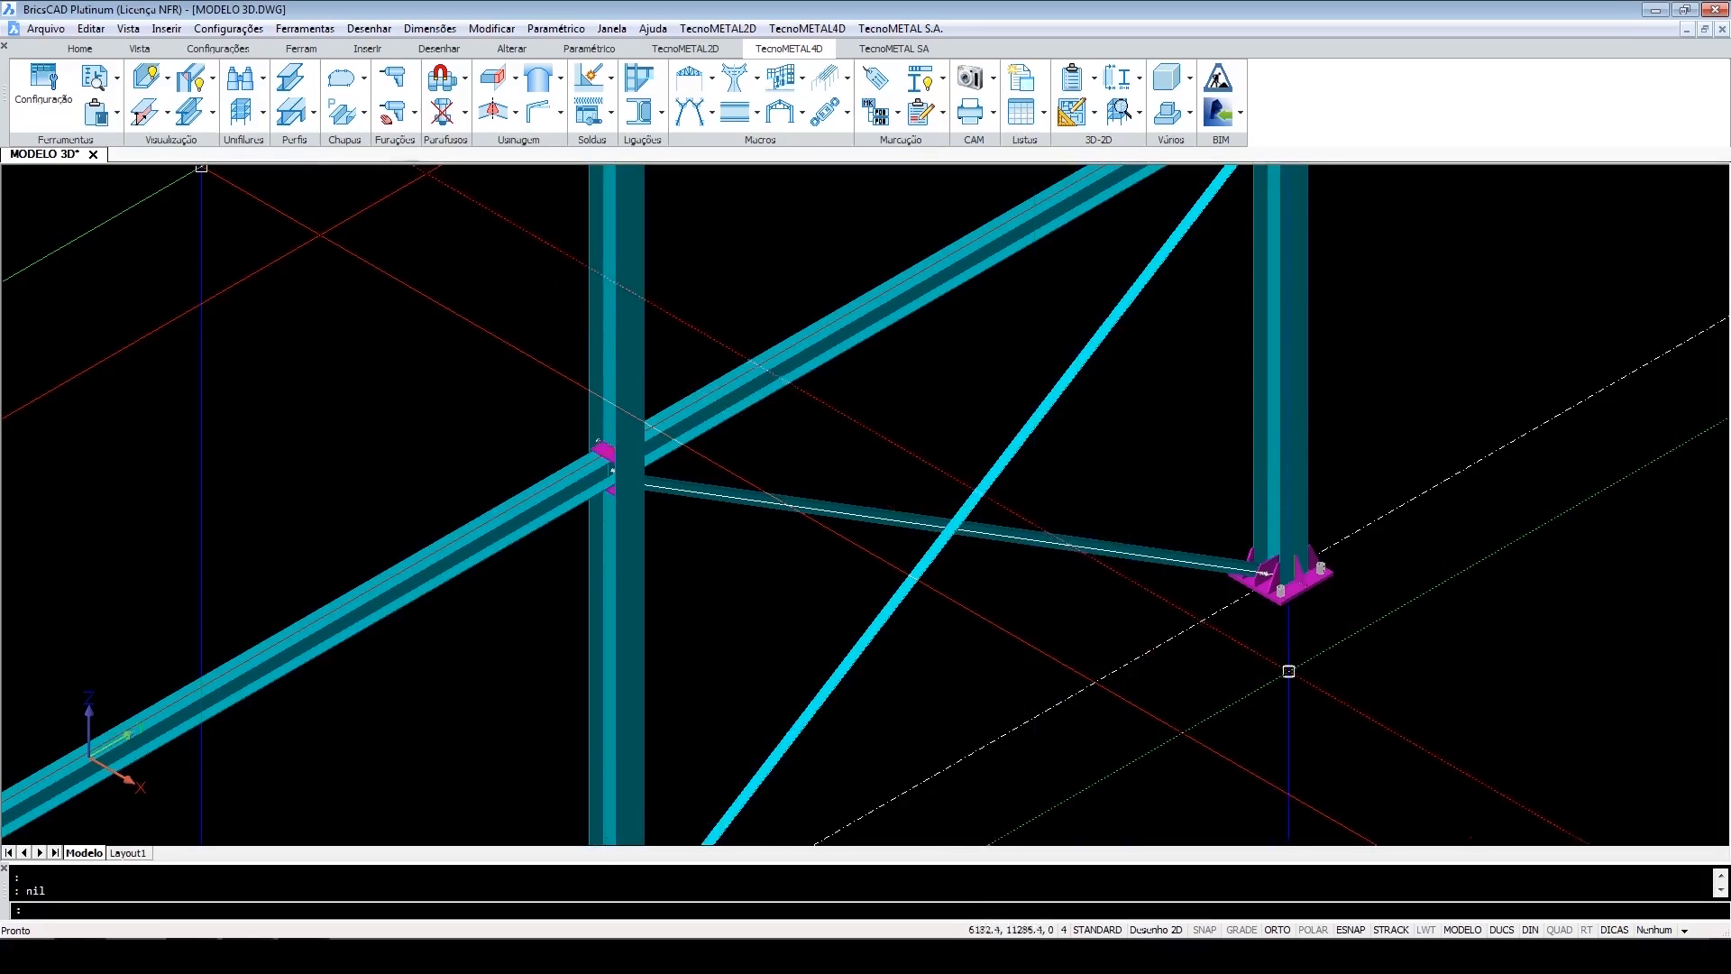
Inspect the bracing gusset plates and bolts at the first base plate and the upper beam-column joint.
{"action": "middle_click_drag", "start_coordinate": [1255, 679], "coordinate": [1160, 658]}
{"action": "scroll", "coordinate": [1161, 657], "scroll_direction": "up", "scroll_amount": 10}
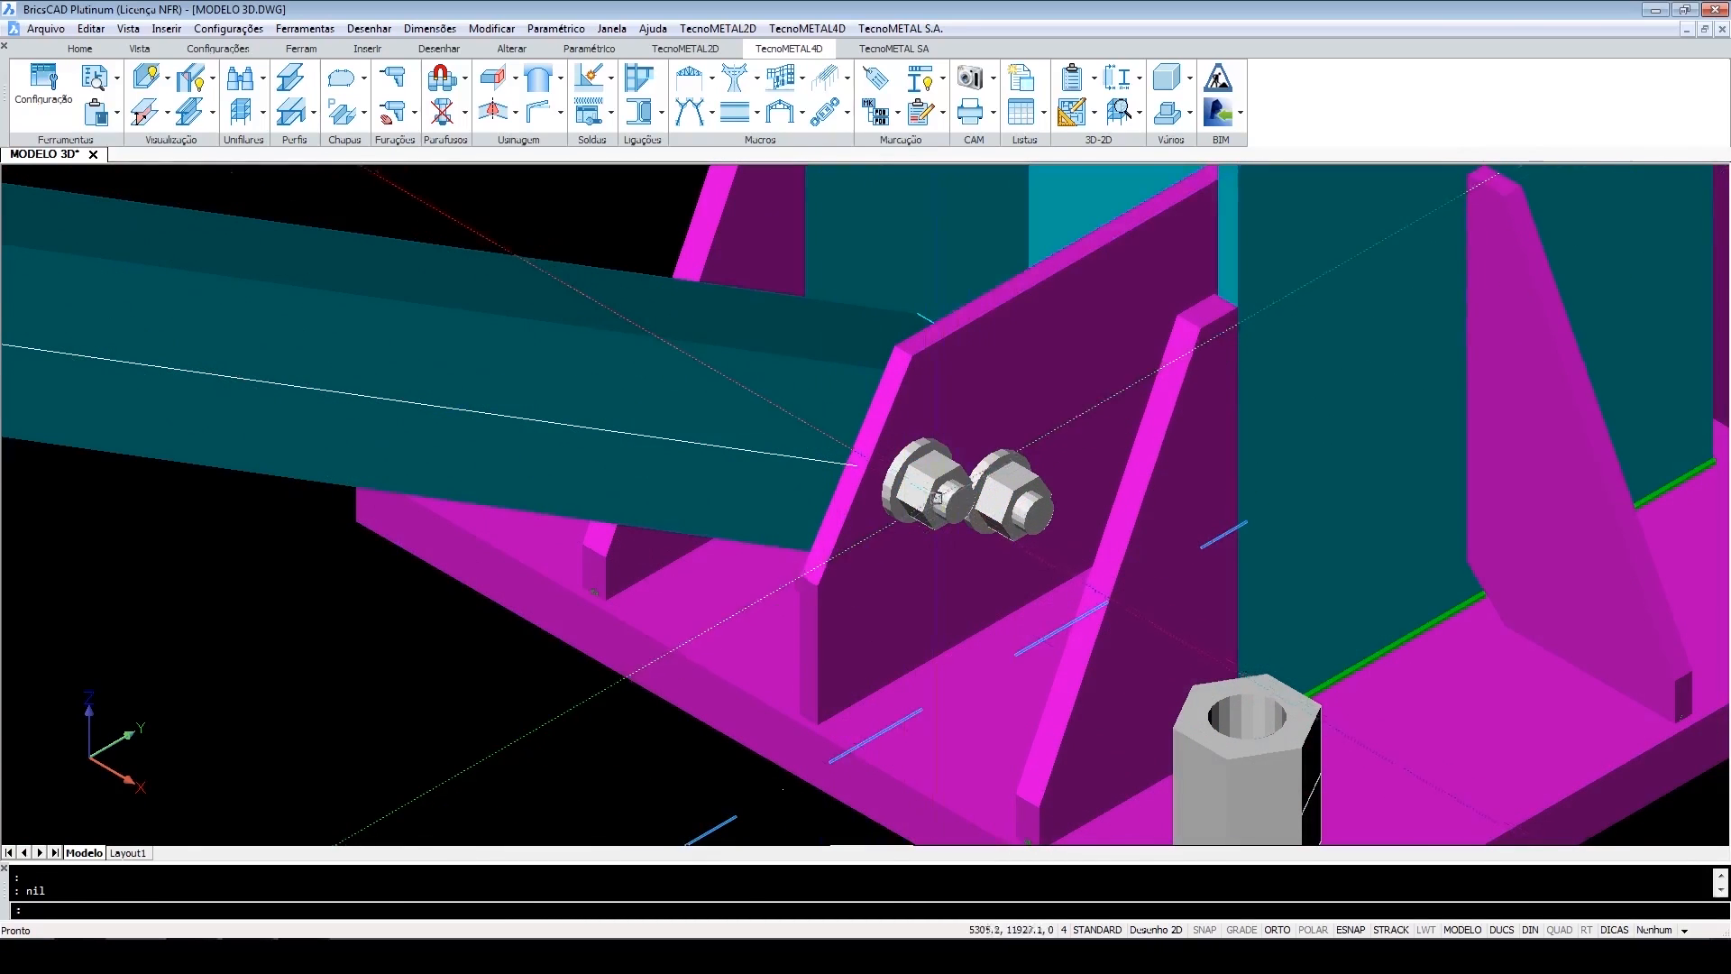
{"action": "scroll", "coordinate": [935, 495], "scroll_direction": "down", "scroll_amount": 8}
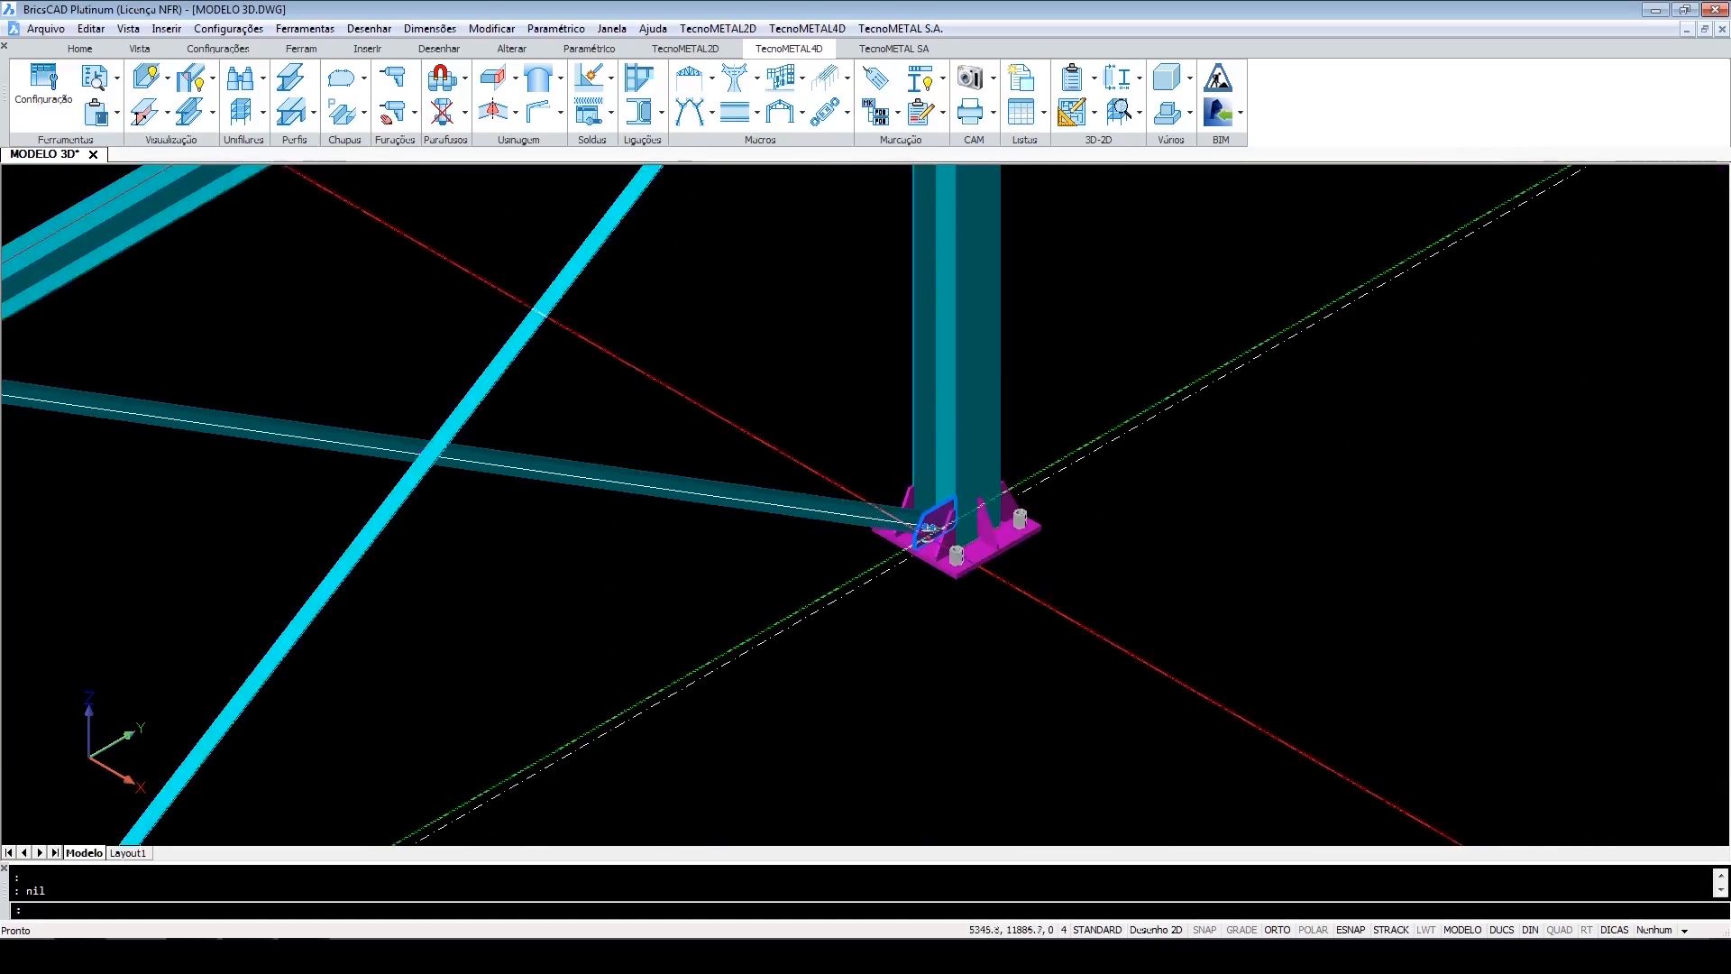
{"action": "scroll", "coordinate": [936, 521], "scroll_direction": "up", "scroll_amount": 6}
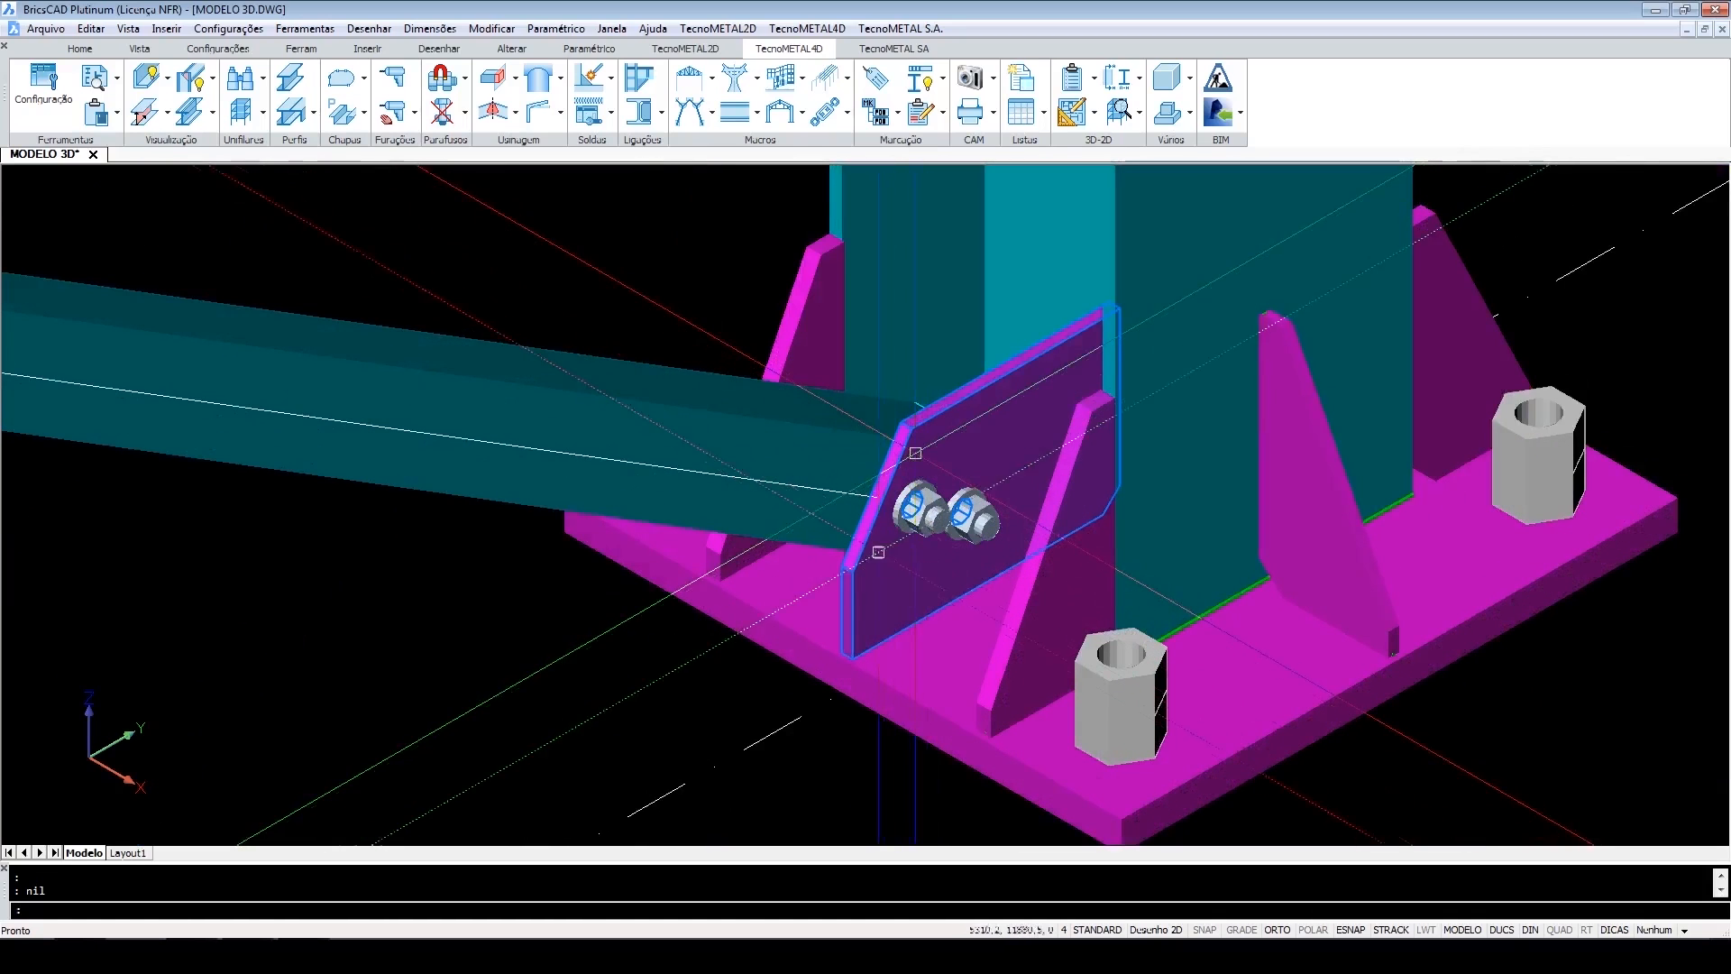
{"action": "scroll", "coordinate": [938, 634], "scroll_direction": "down", "scroll_amount": 2}
{"action": "scroll", "coordinate": [938, 638], "scroll_direction": "down", "scroll_amount": 10}
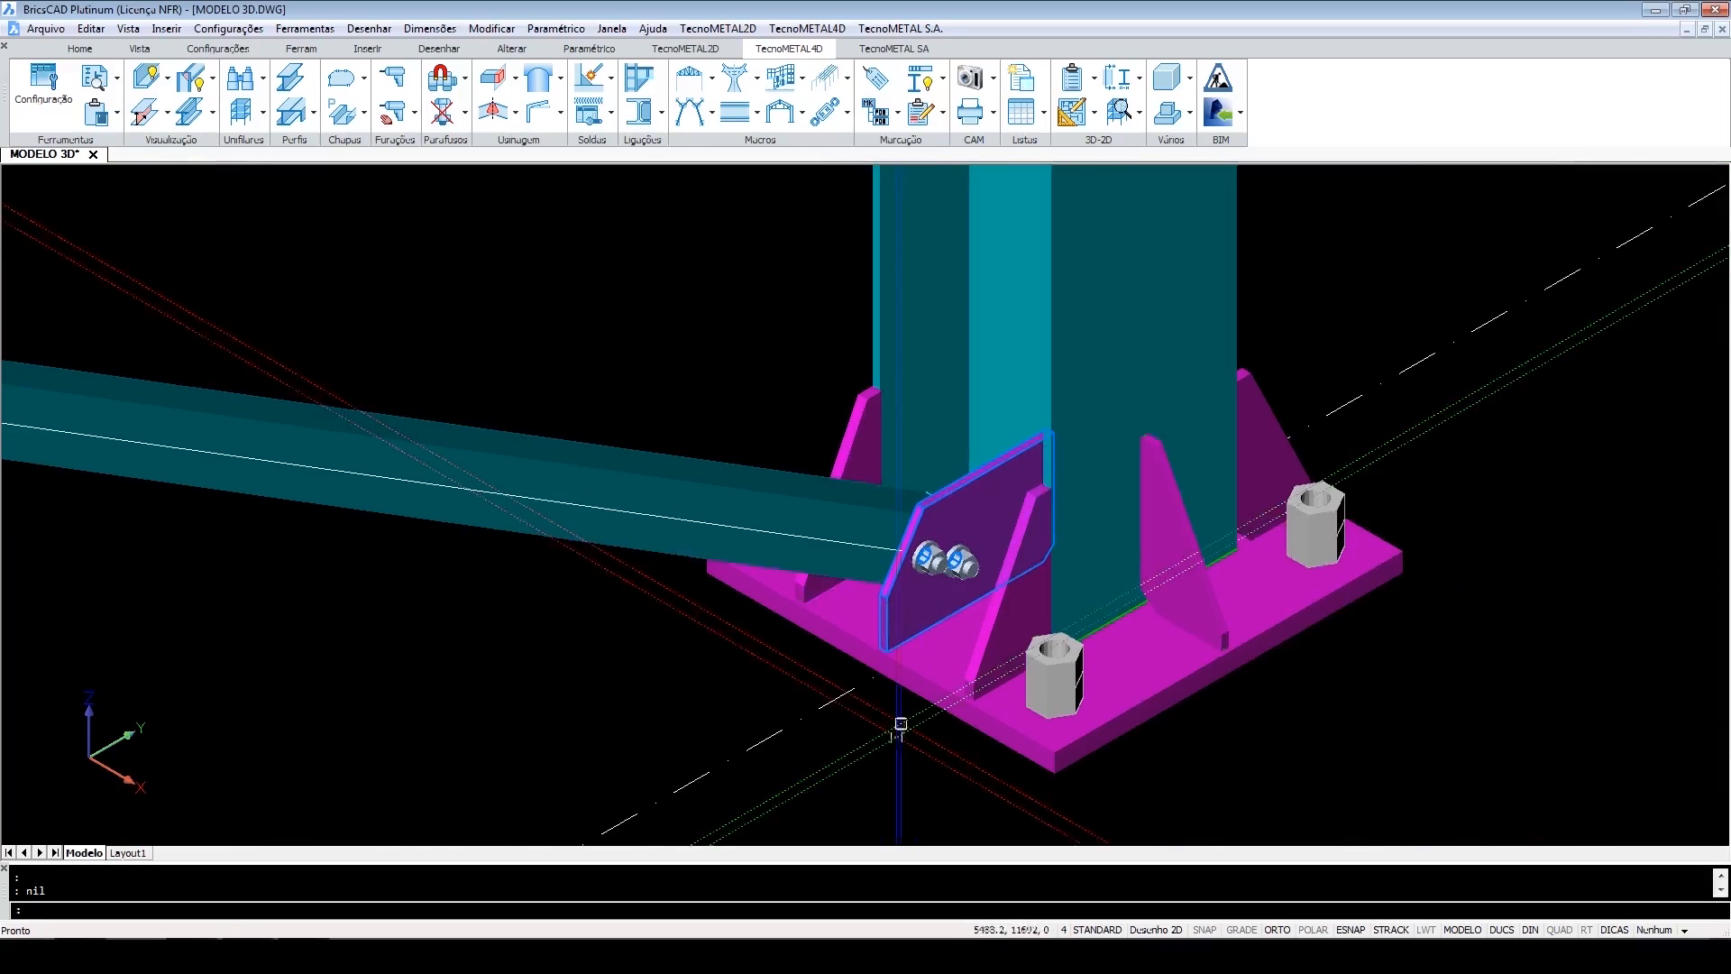
{"action": "middle_click_drag", "start_coordinate": [889, 448], "coordinate": [888, 592]}
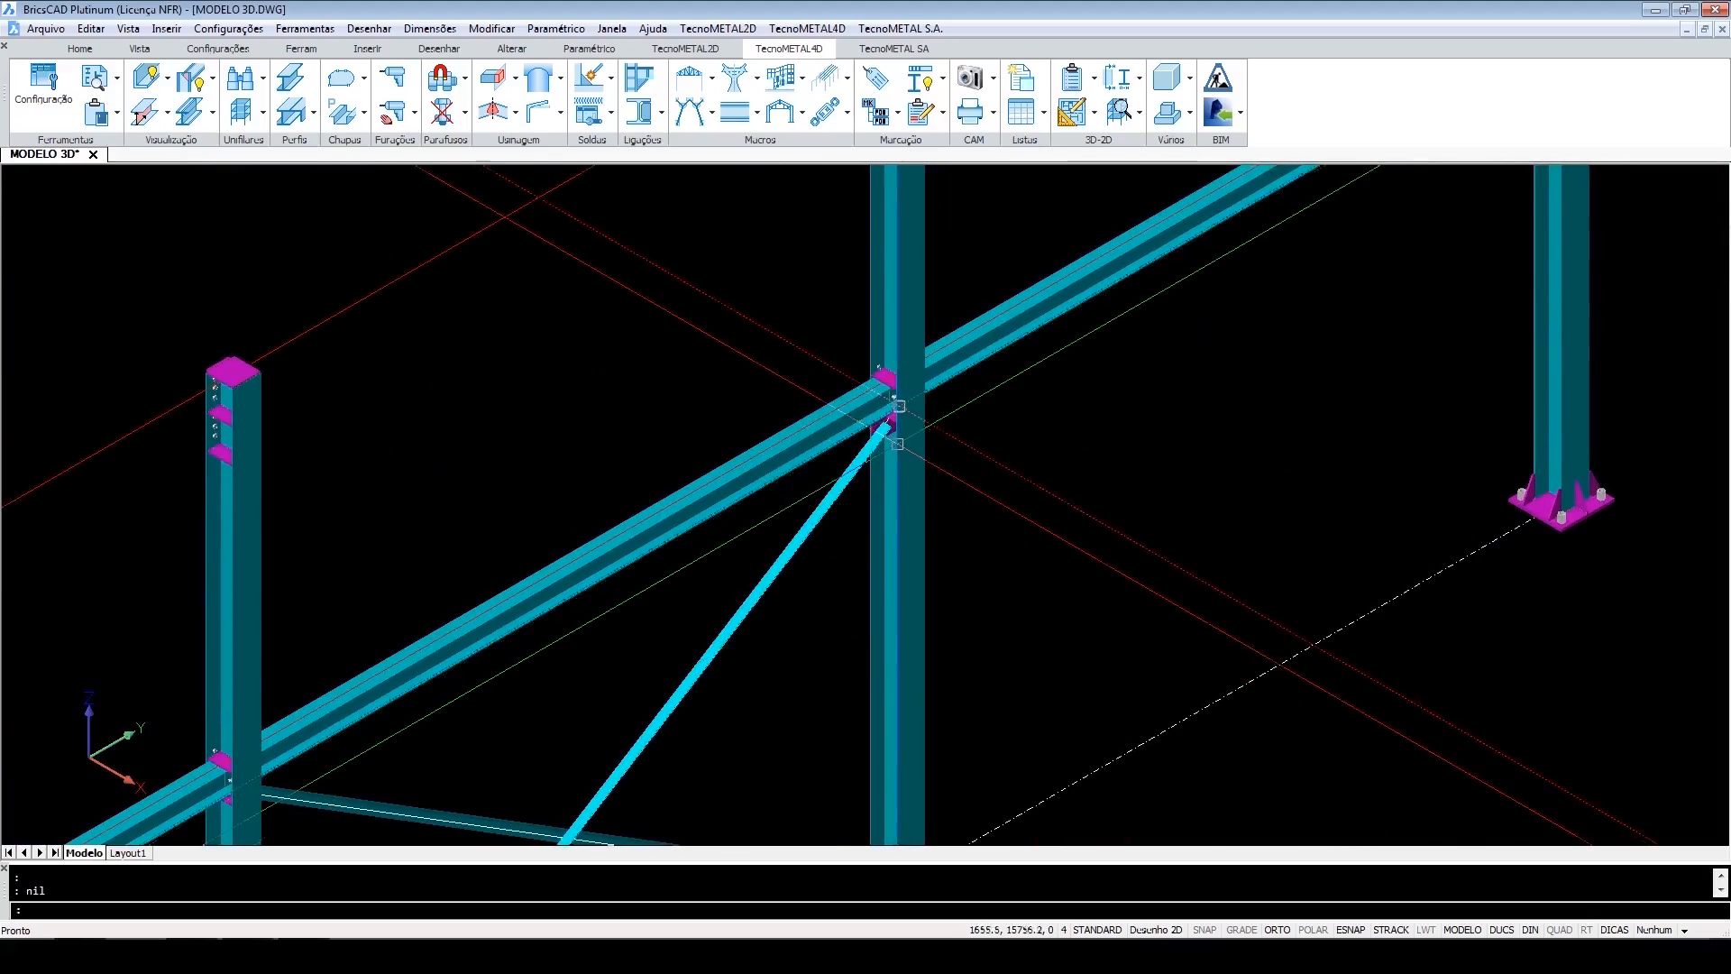
{"action": "scroll", "coordinate": [892, 415], "scroll_direction": "up", "scroll_amount": 6}
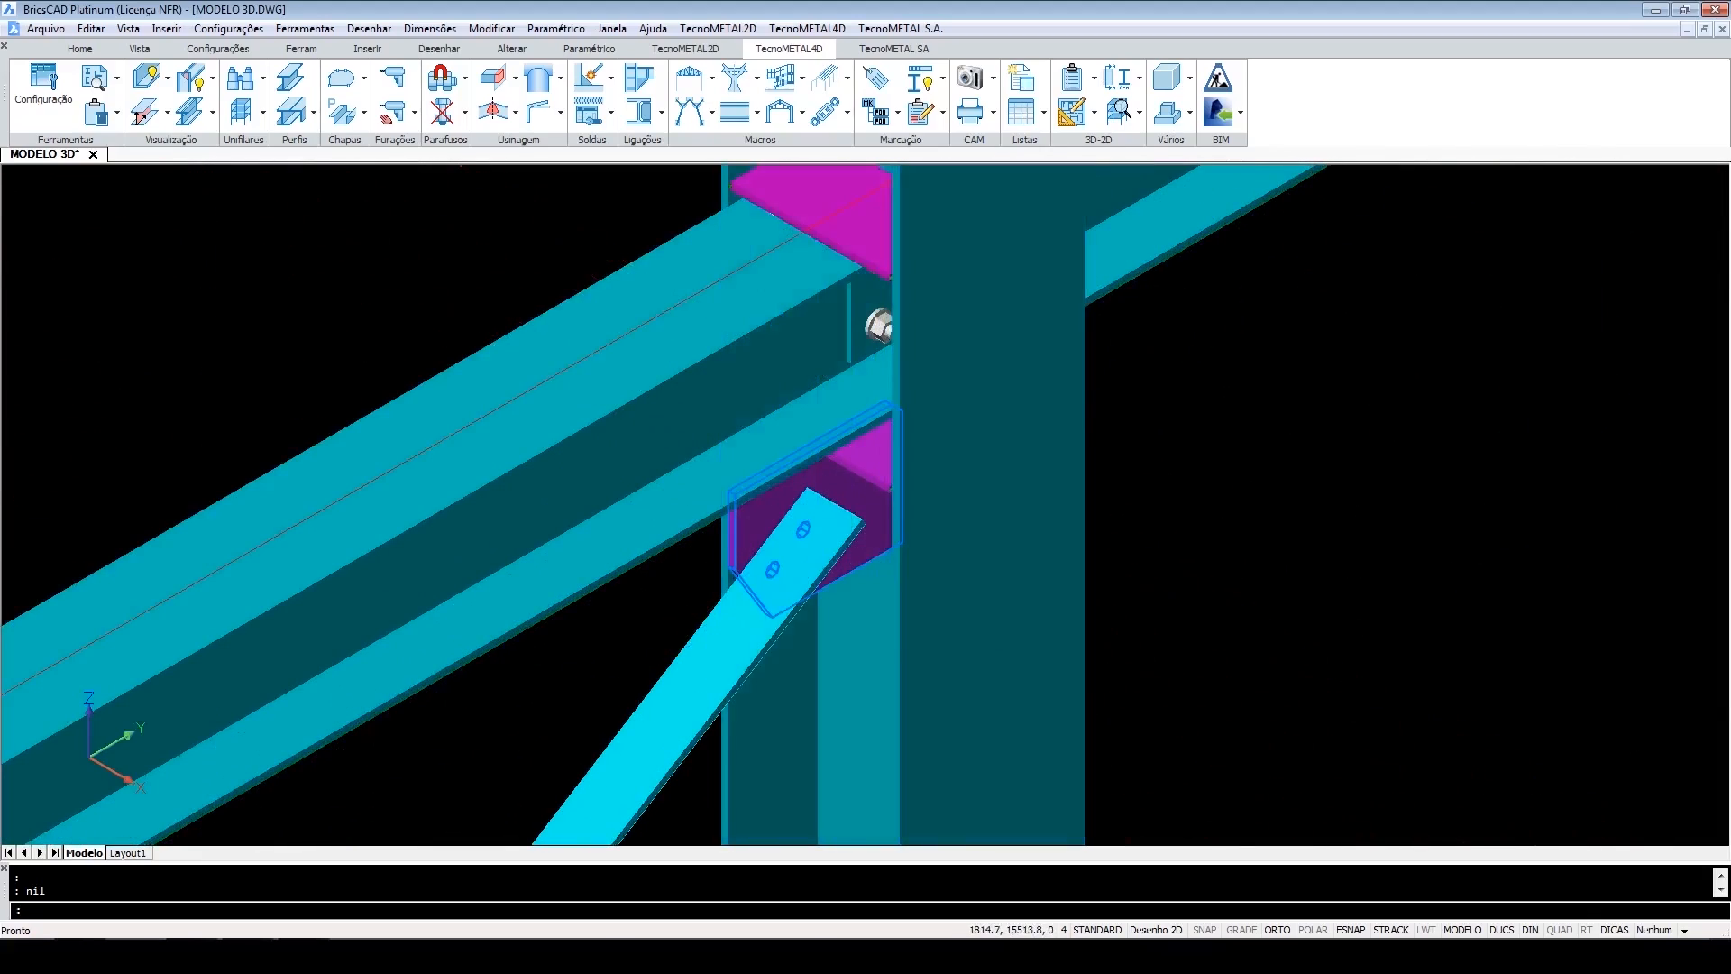
{"action": "middle_click_drag", "start_coordinate": [872, 557], "coordinate": [844, 507], "text": "shift"}
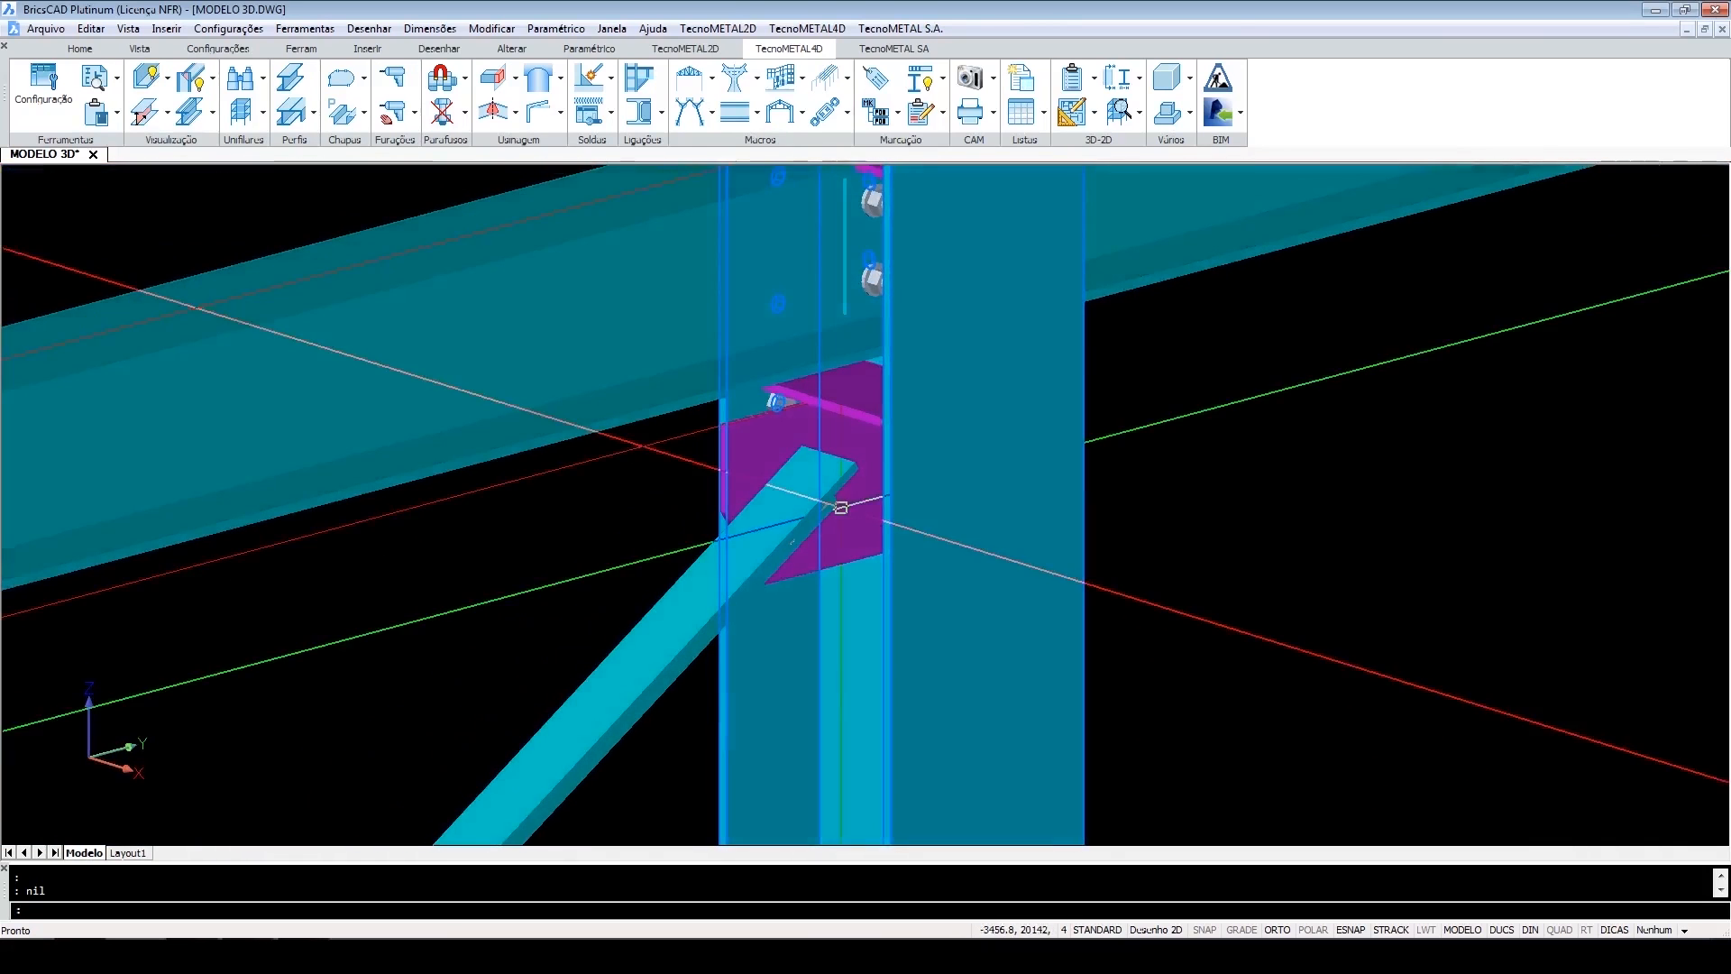
{"action": "middle_click_drag", "start_coordinate": [621, 456], "coordinate": [919, 503], "text": "shift"}
{"action": "scroll", "coordinate": [920, 502], "scroll_direction": "down", "scroll_amount": 10}
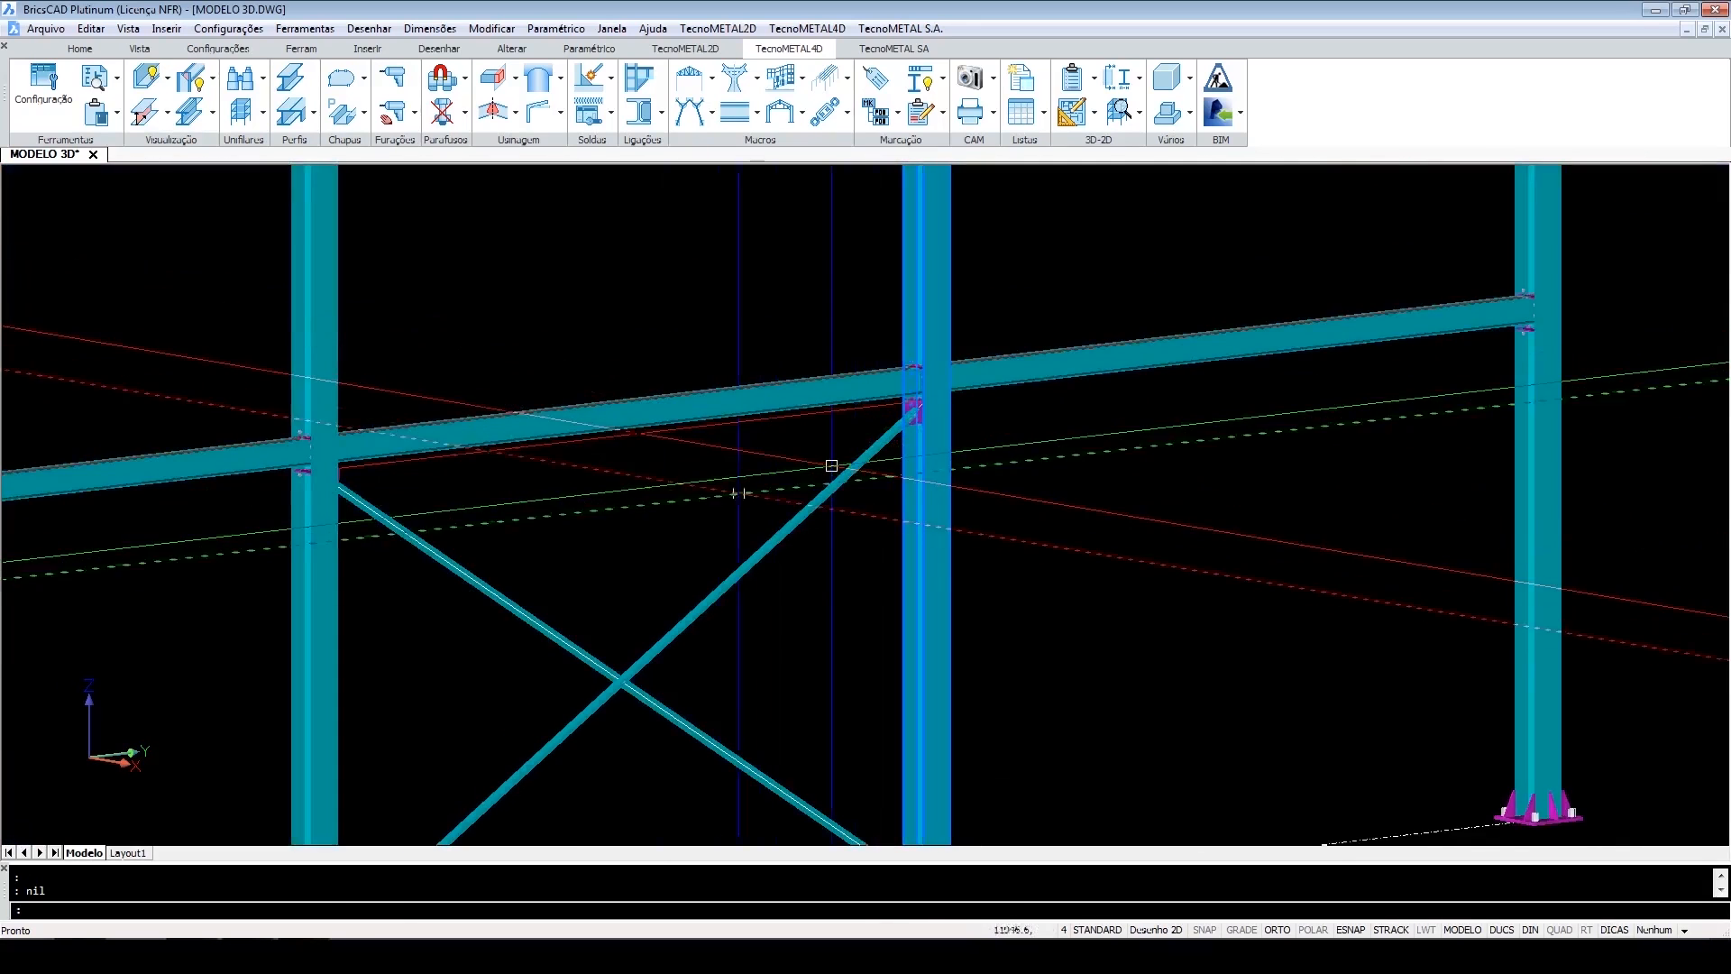
Inspect the remaining bracing end connections and the bolt at the crossing point of the two diagonals.
{"action": "scroll", "coordinate": [338, 500], "scroll_direction": "up", "scroll_amount": 5}
{"action": "middle_click_drag", "start_coordinate": [316, 484], "coordinate": [135, 501], "text": "shift"}
{"action": "scroll", "coordinate": [380, 206], "scroll_direction": "up", "scroll_amount": 4}
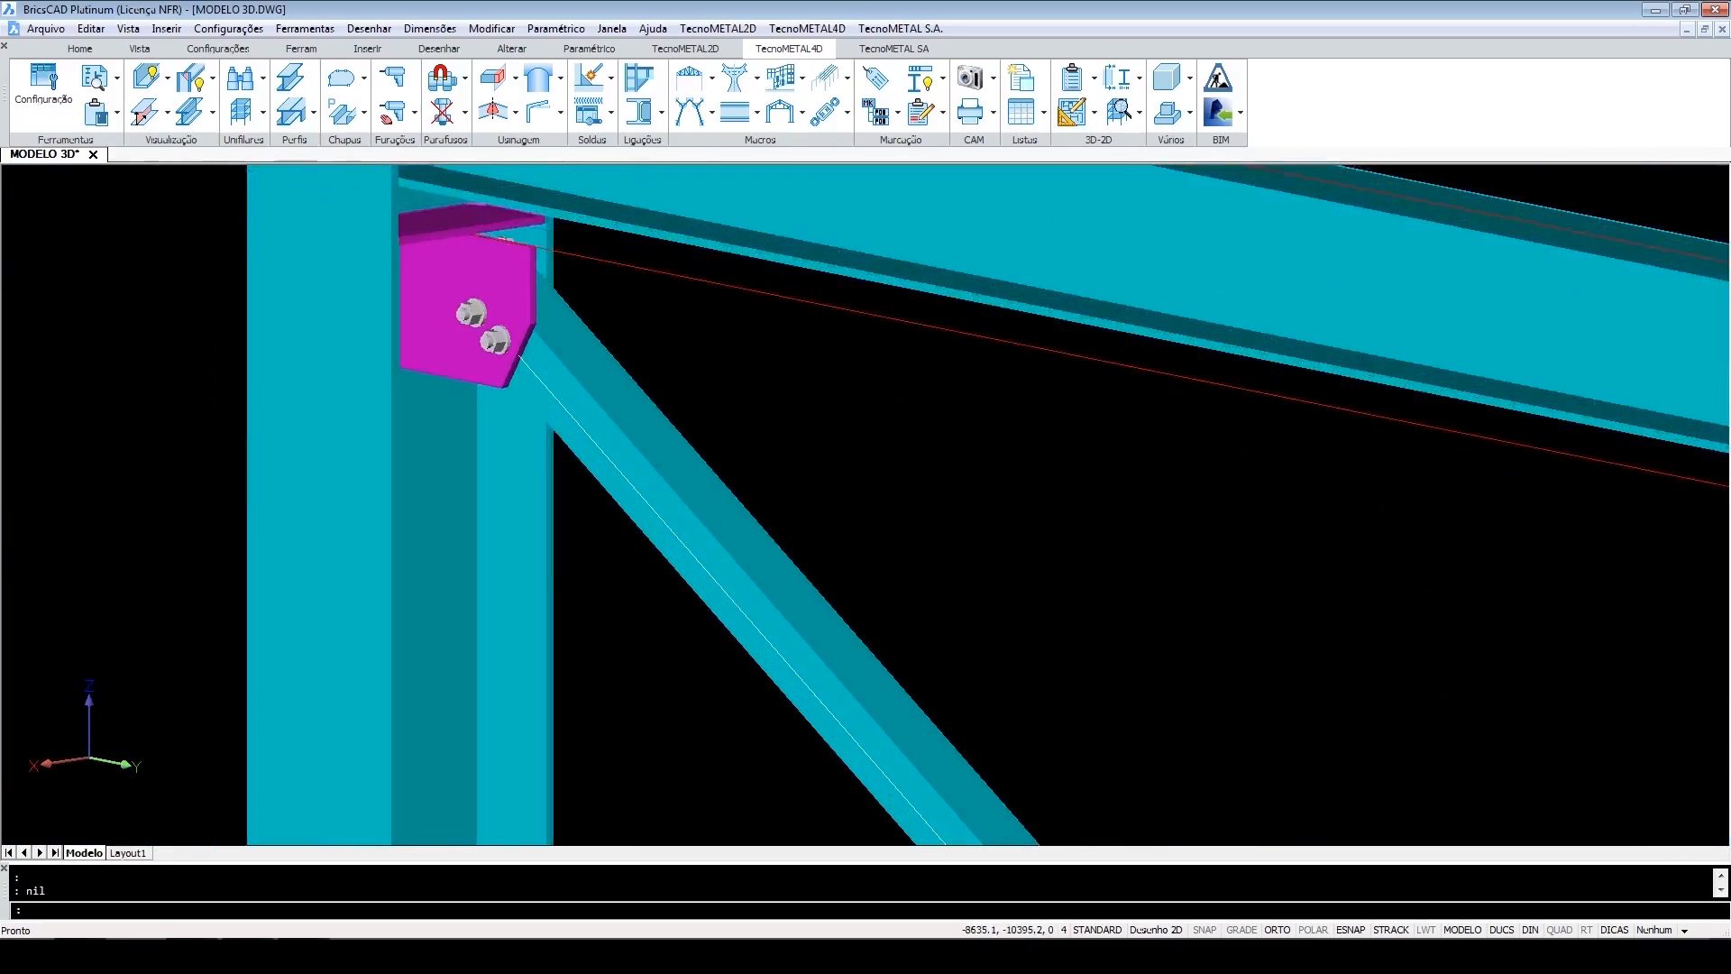
{"action": "scroll", "coordinate": [510, 277], "scroll_direction": "down", "scroll_amount": 3}
{"action": "scroll", "coordinate": [537, 329], "scroll_direction": "down", "scroll_amount": 4}
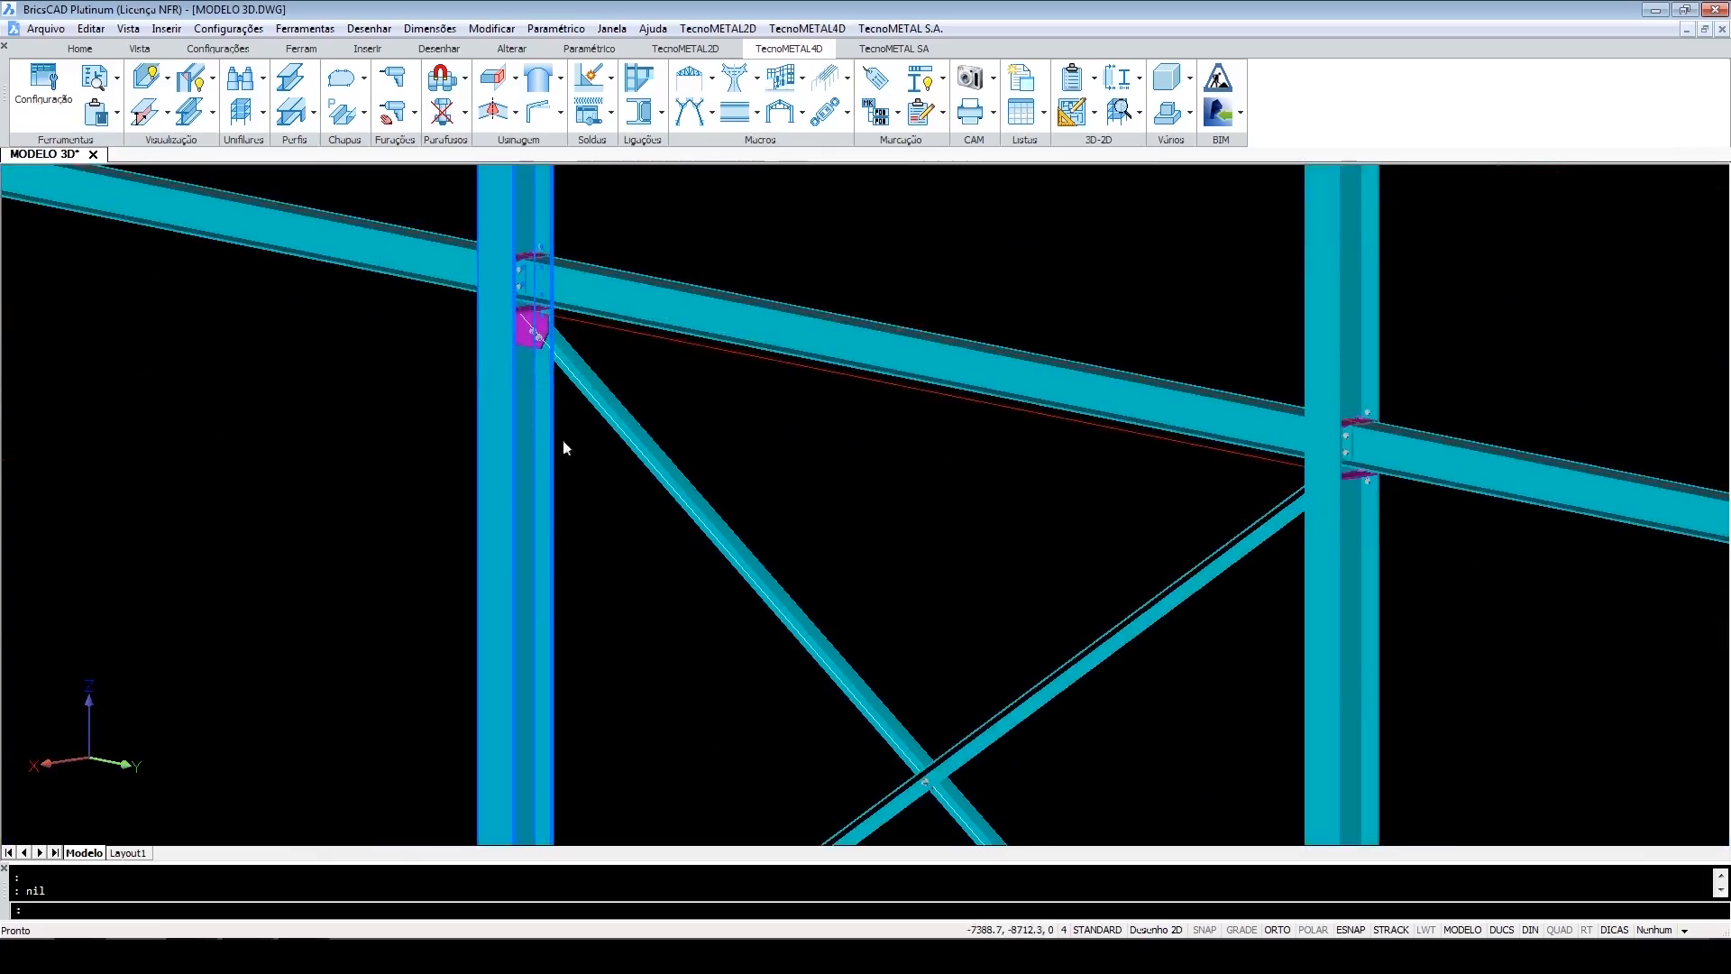
{"action": "middle_click_drag", "start_coordinate": [630, 568], "coordinate": [642, 194]}
{"action": "scroll", "coordinate": [595, 721], "scroll_direction": "up", "scroll_amount": 6}
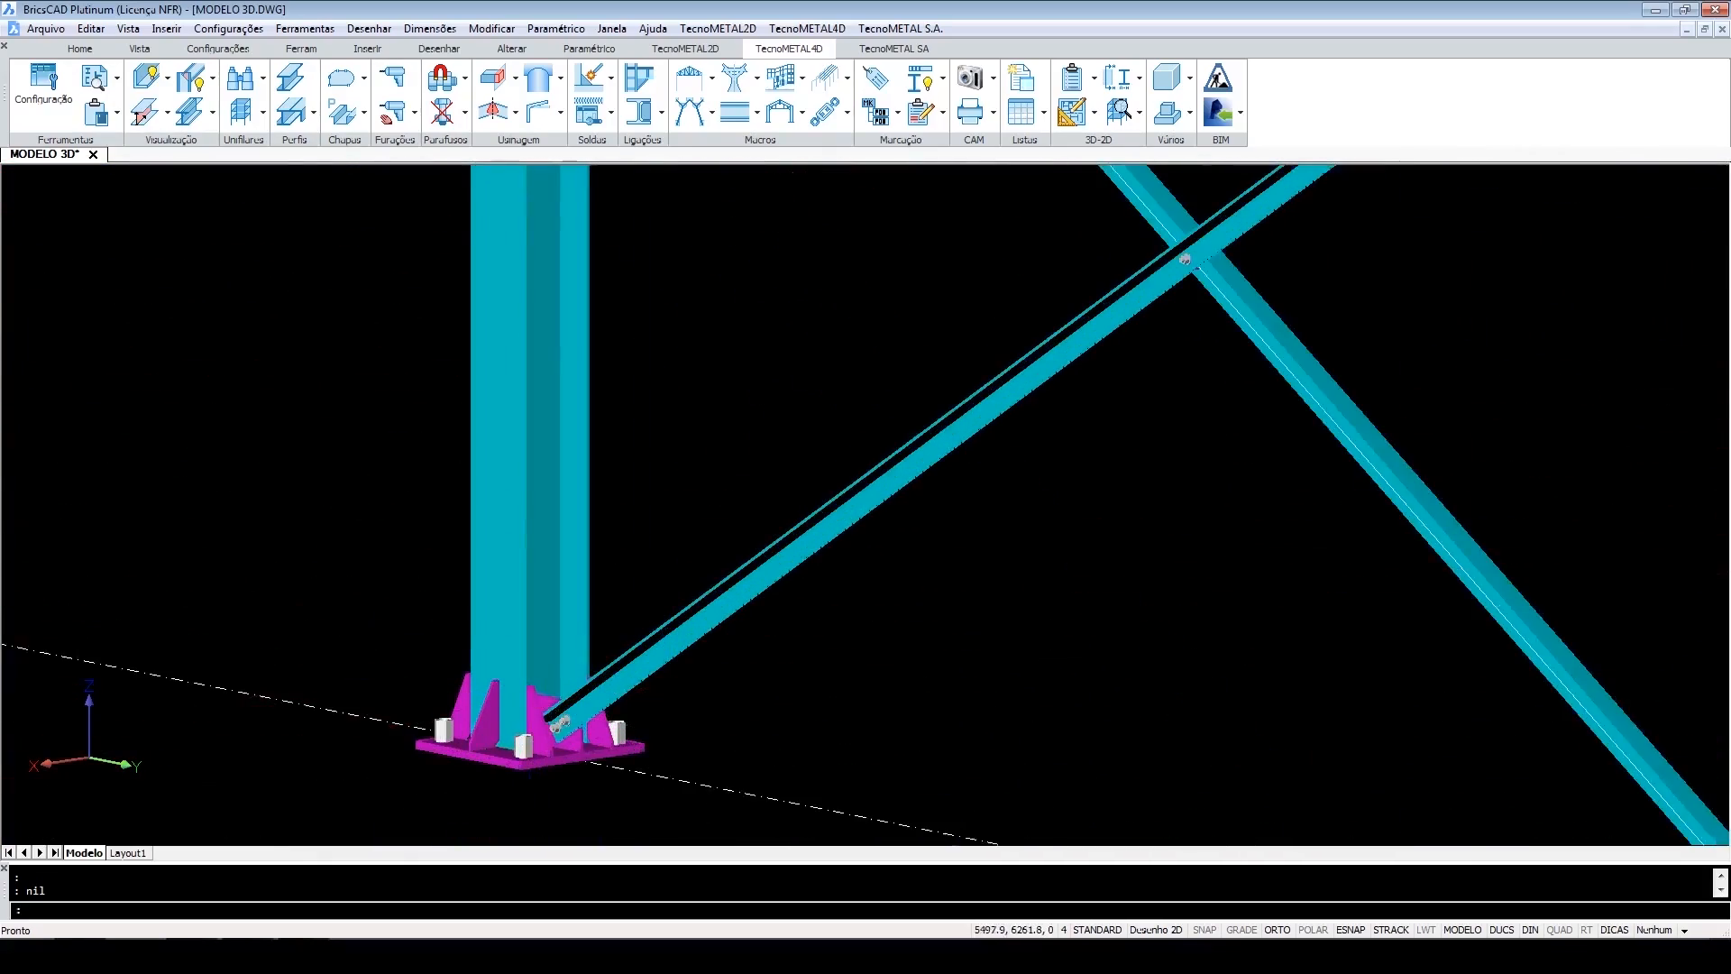
{"action": "middle_click_drag", "start_coordinate": [595, 721], "coordinate": [639, 730], "text": "shift"}
{"action": "scroll", "coordinate": [639, 730], "scroll_direction": "down", "scroll_amount": 10}
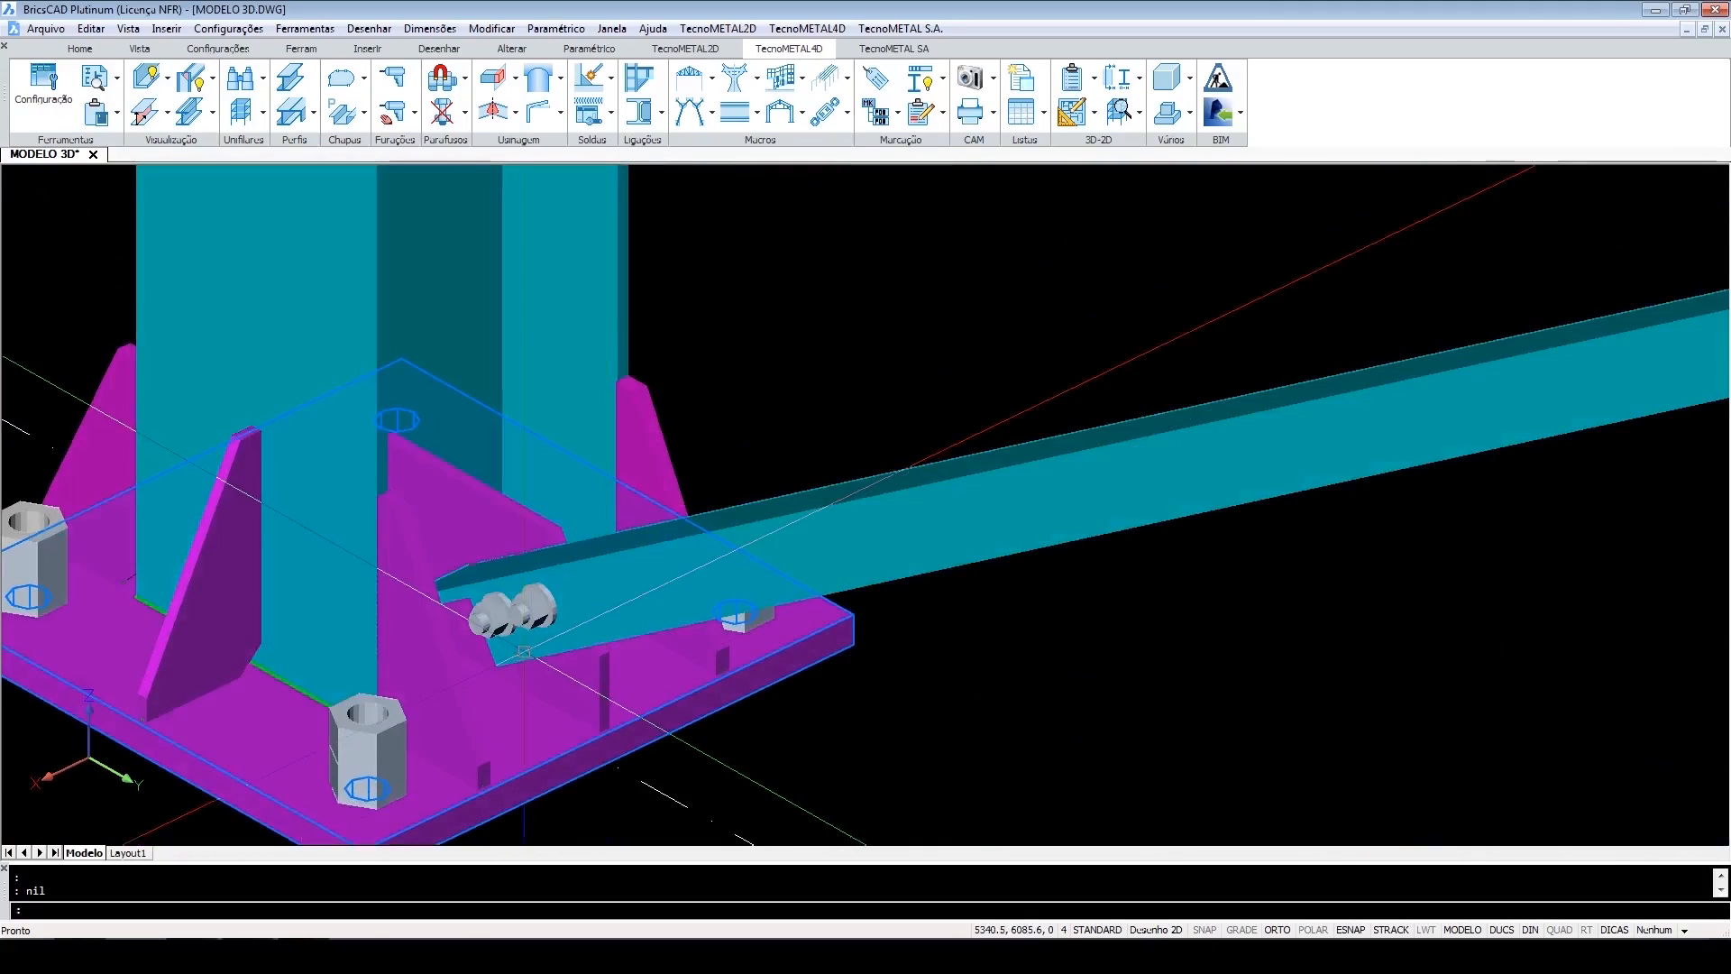
{"action": "scroll", "coordinate": [935, 583], "scroll_direction": "up", "scroll_amount": 8}
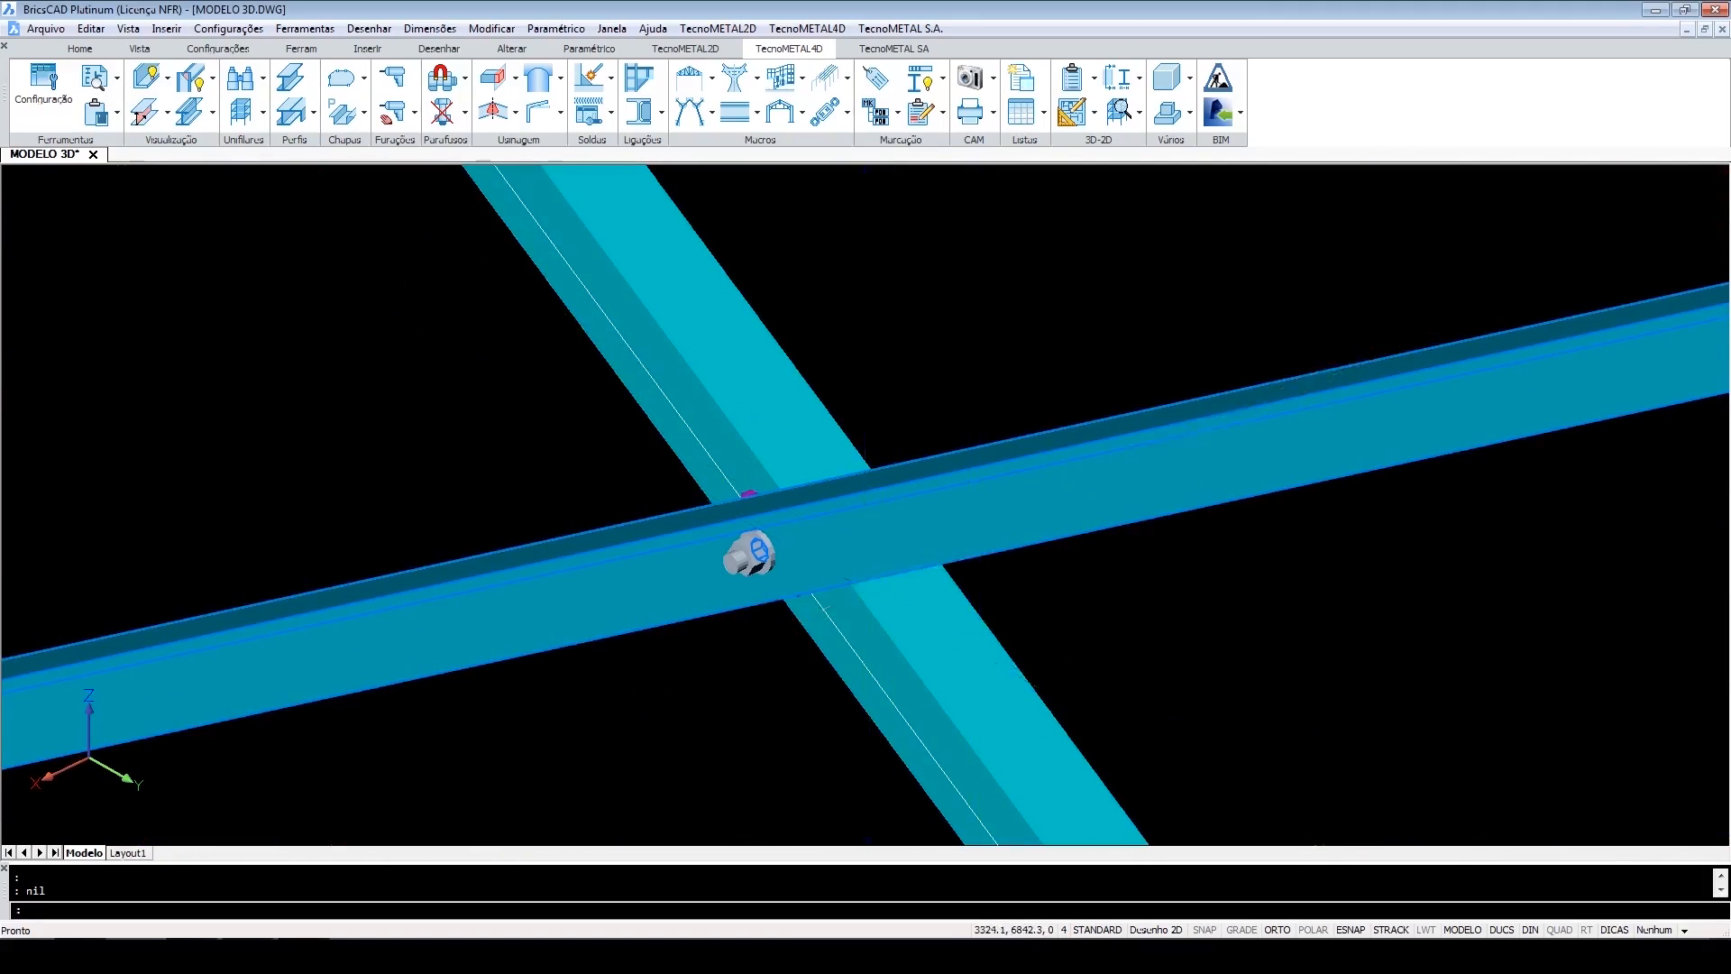
{"action": "middle_click_drag", "start_coordinate": [935, 583], "coordinate": [1279, 563], "text": "shift"}
{"action": "scroll", "coordinate": [966, 549], "scroll_direction": "down", "scroll_amount": 10}
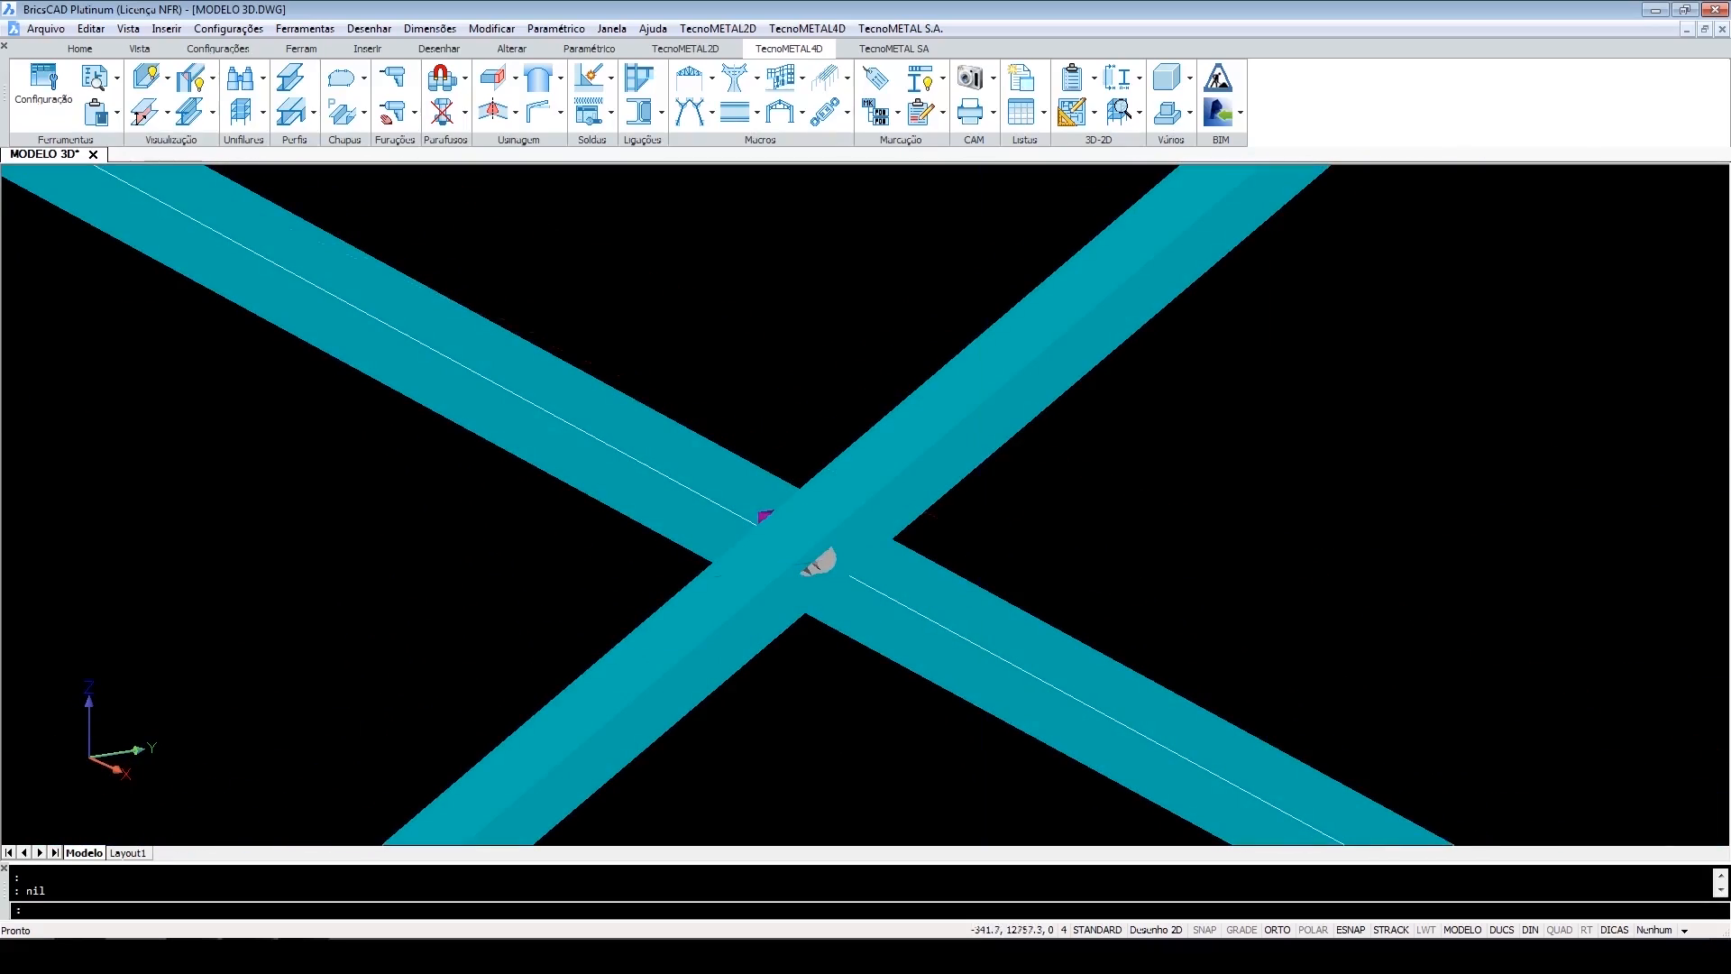
{"action": "middle_click_drag", "start_coordinate": [992, 604], "coordinate": [1031, 619], "text": "shift"}
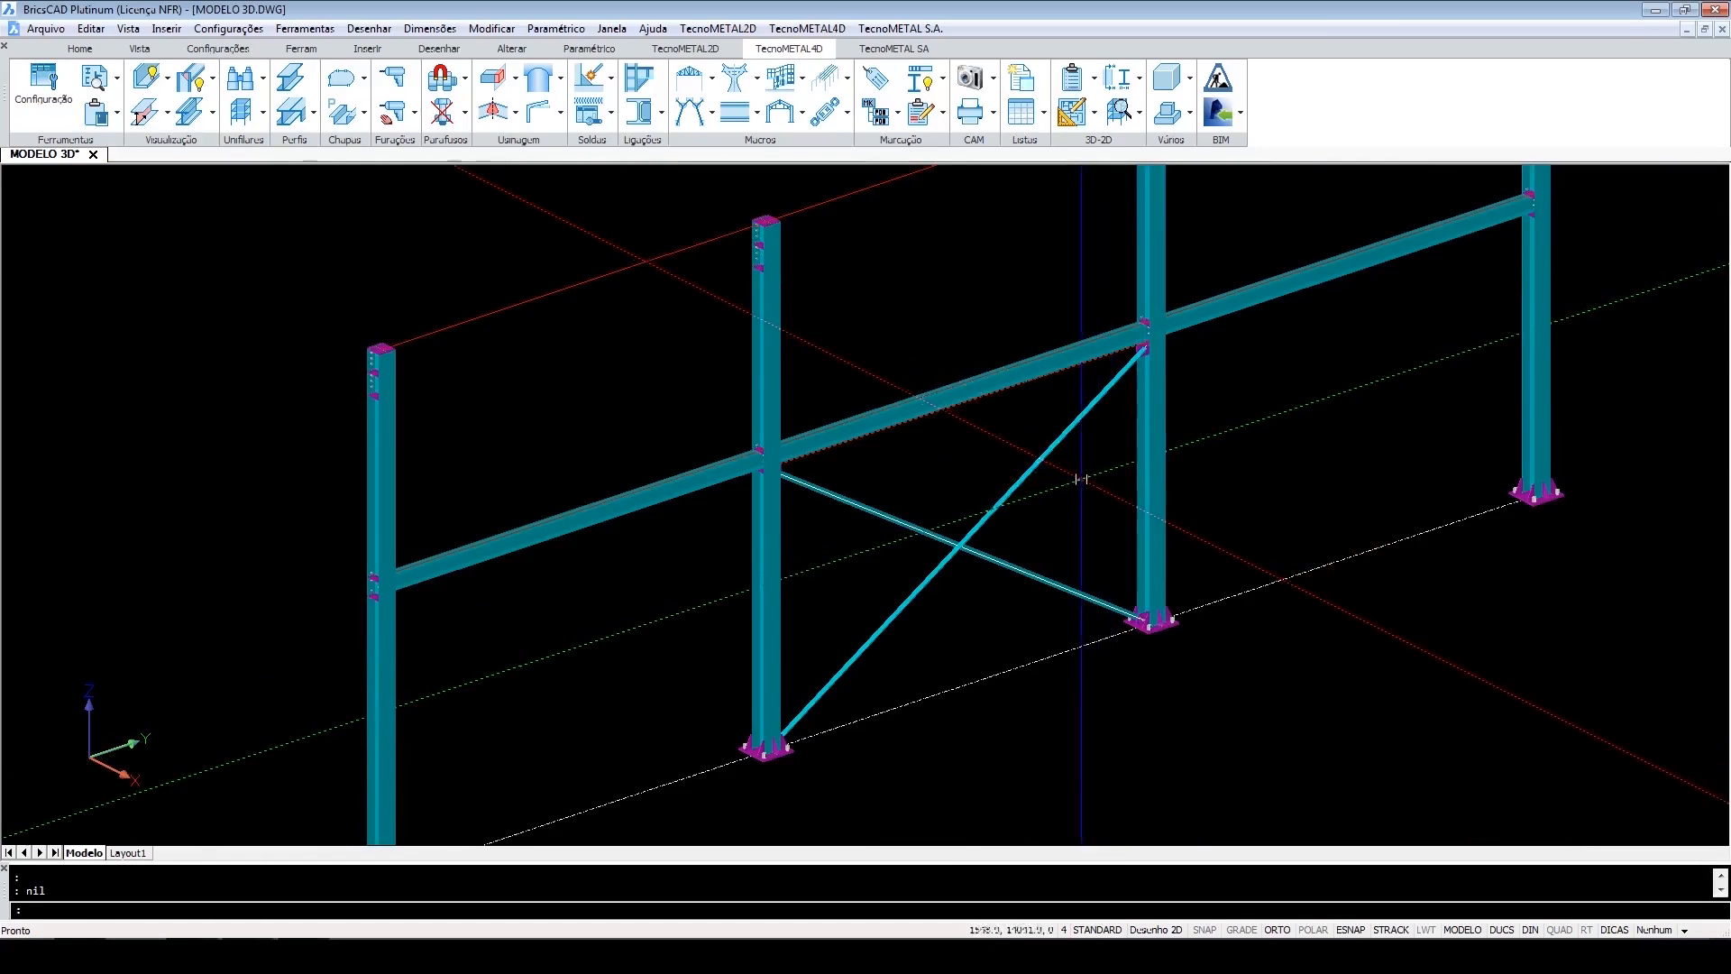
{"action": "scroll", "coordinate": [1141, 622], "scroll_direction": "up", "scroll_amount": 5}
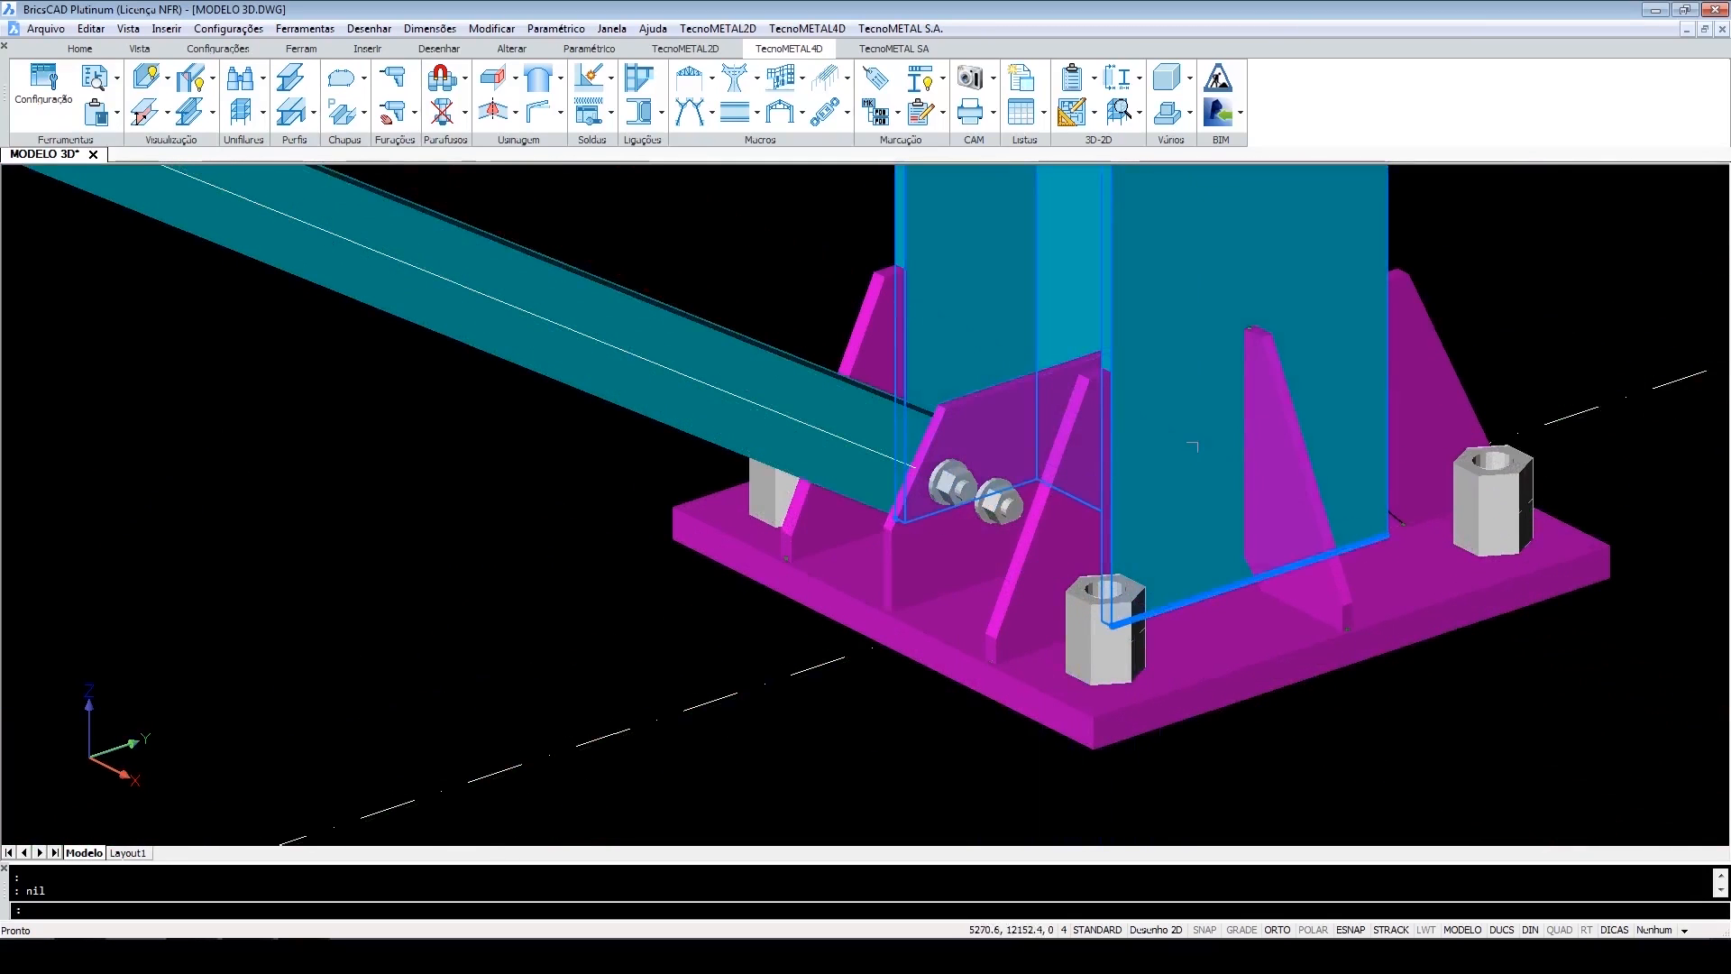
Toggle the pick style and select the base plate connection parts to check how they are grouped.
{"action": "key", "text": "ctrl+h"}
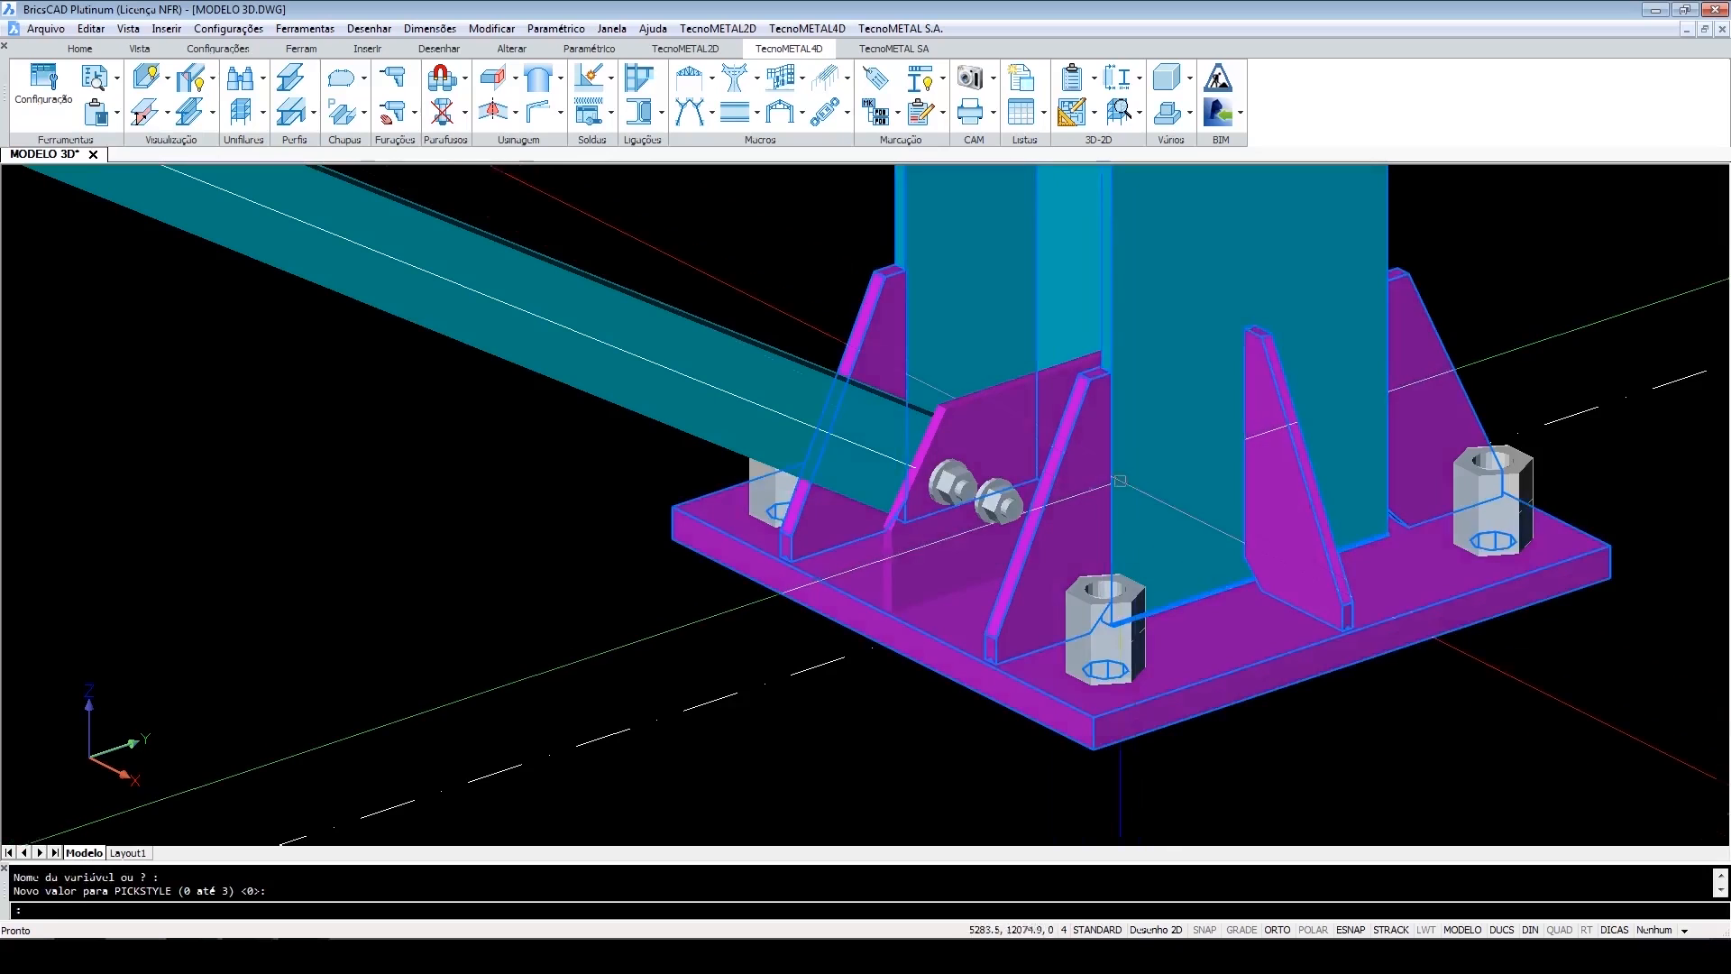
{"action": "left_click", "coordinate": [1167, 504]}
{"action": "left_click", "coordinate": [934, 541]}
{"action": "scroll", "coordinate": [923, 575], "scroll_direction": "down", "scroll_amount": 2}
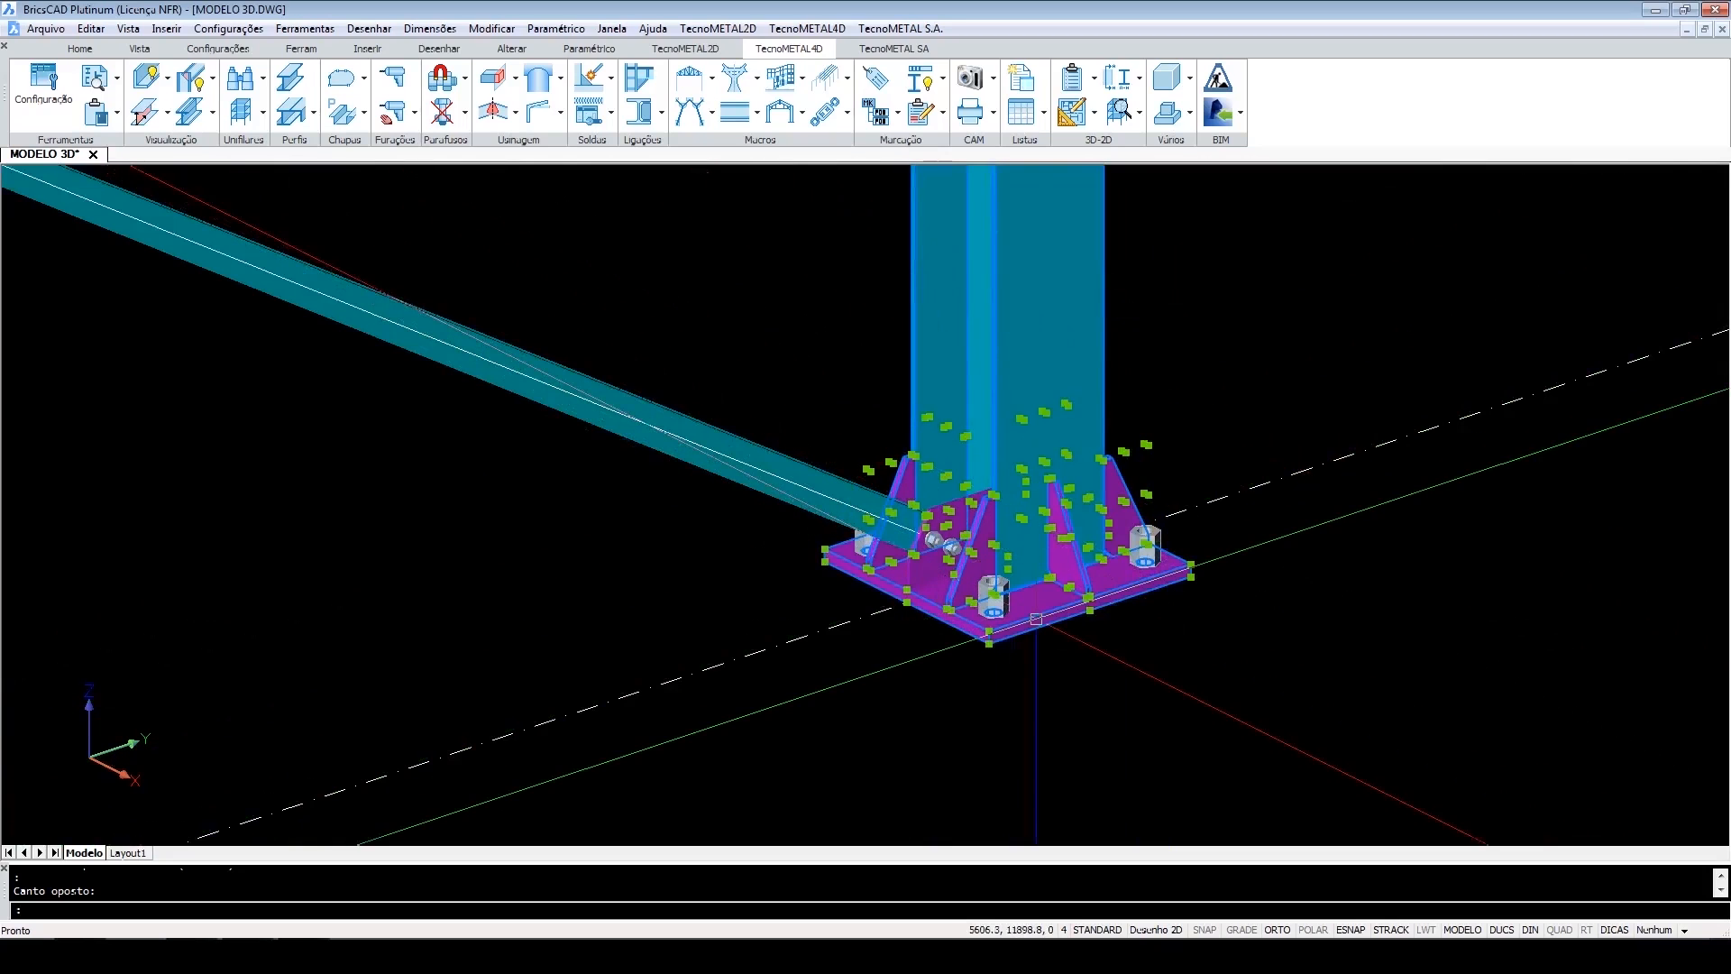
{"action": "scroll", "coordinate": [1026, 532], "scroll_direction": "up", "scroll_amount": 2}
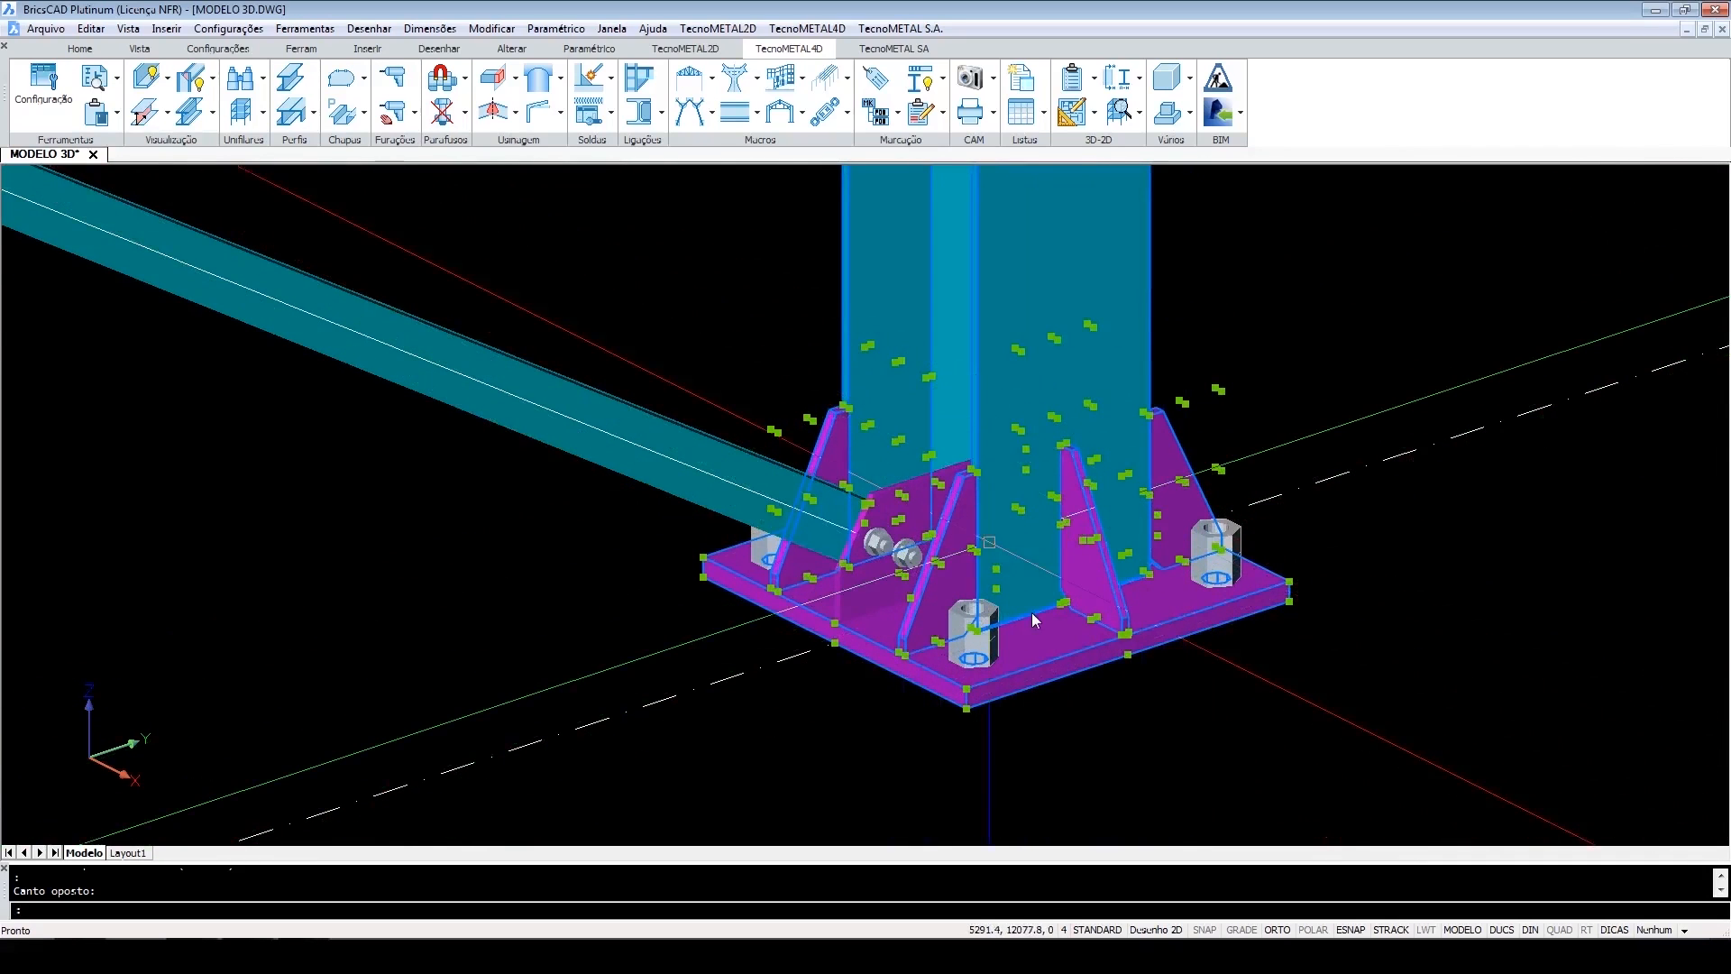
{"action": "scroll", "coordinate": [1016, 539], "scroll_direction": "up", "scroll_amount": 2}
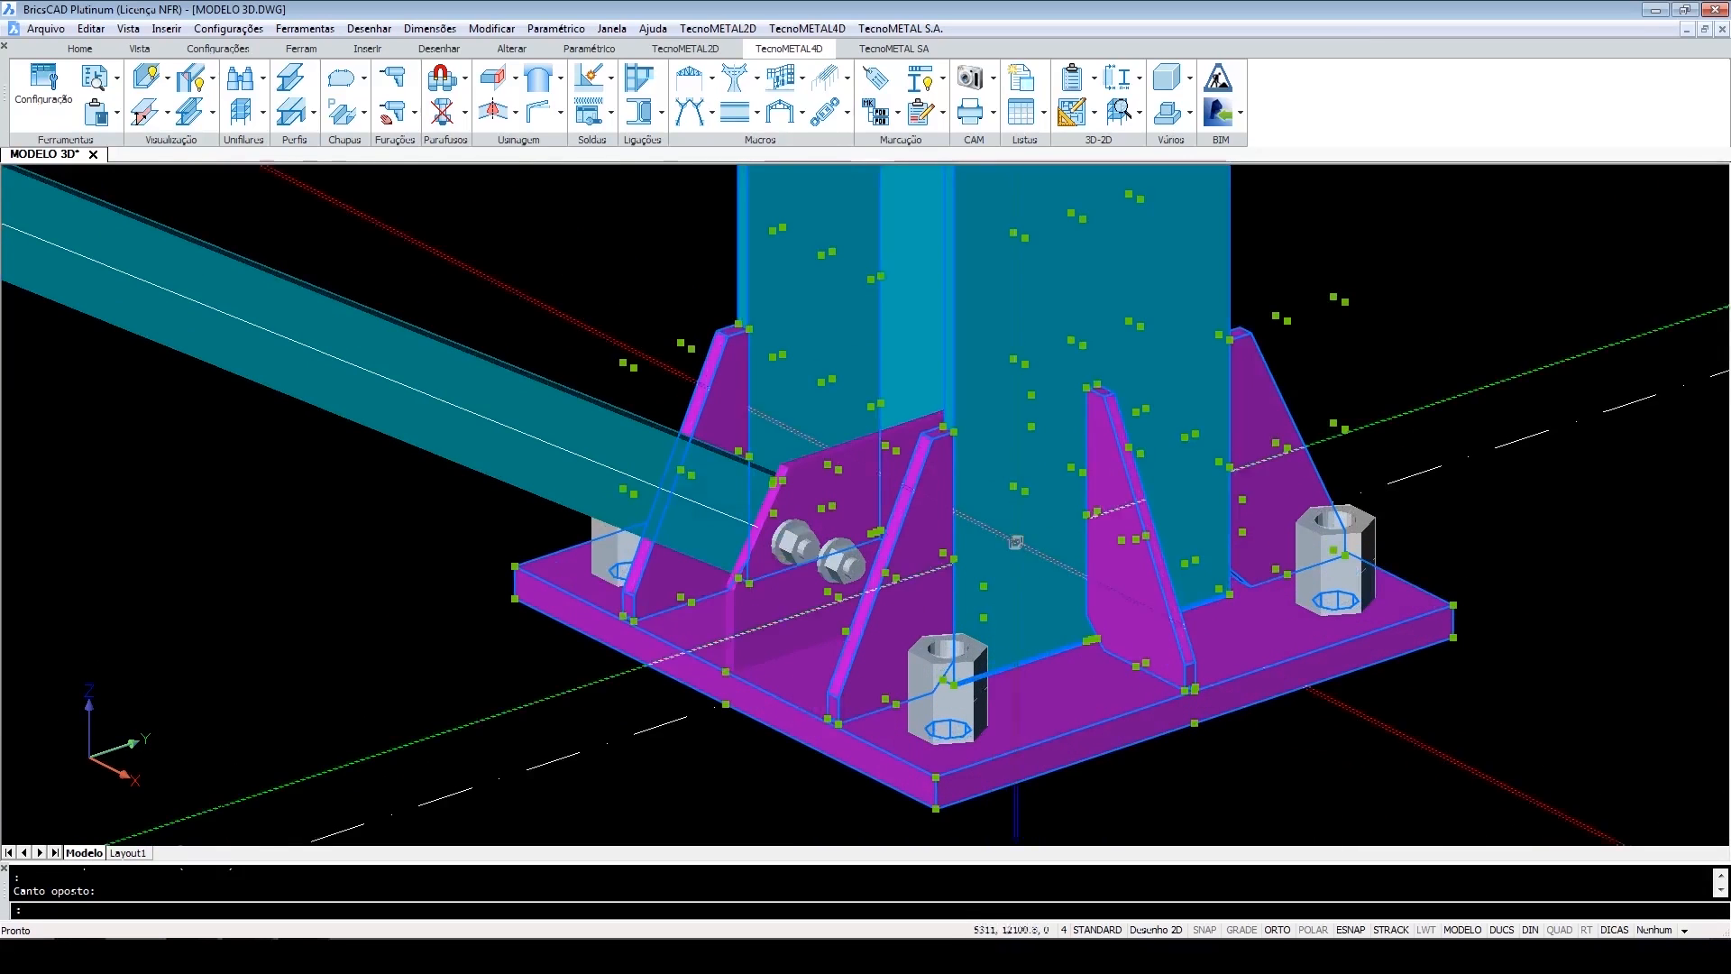
{"action": "key", "text": "Escape"}
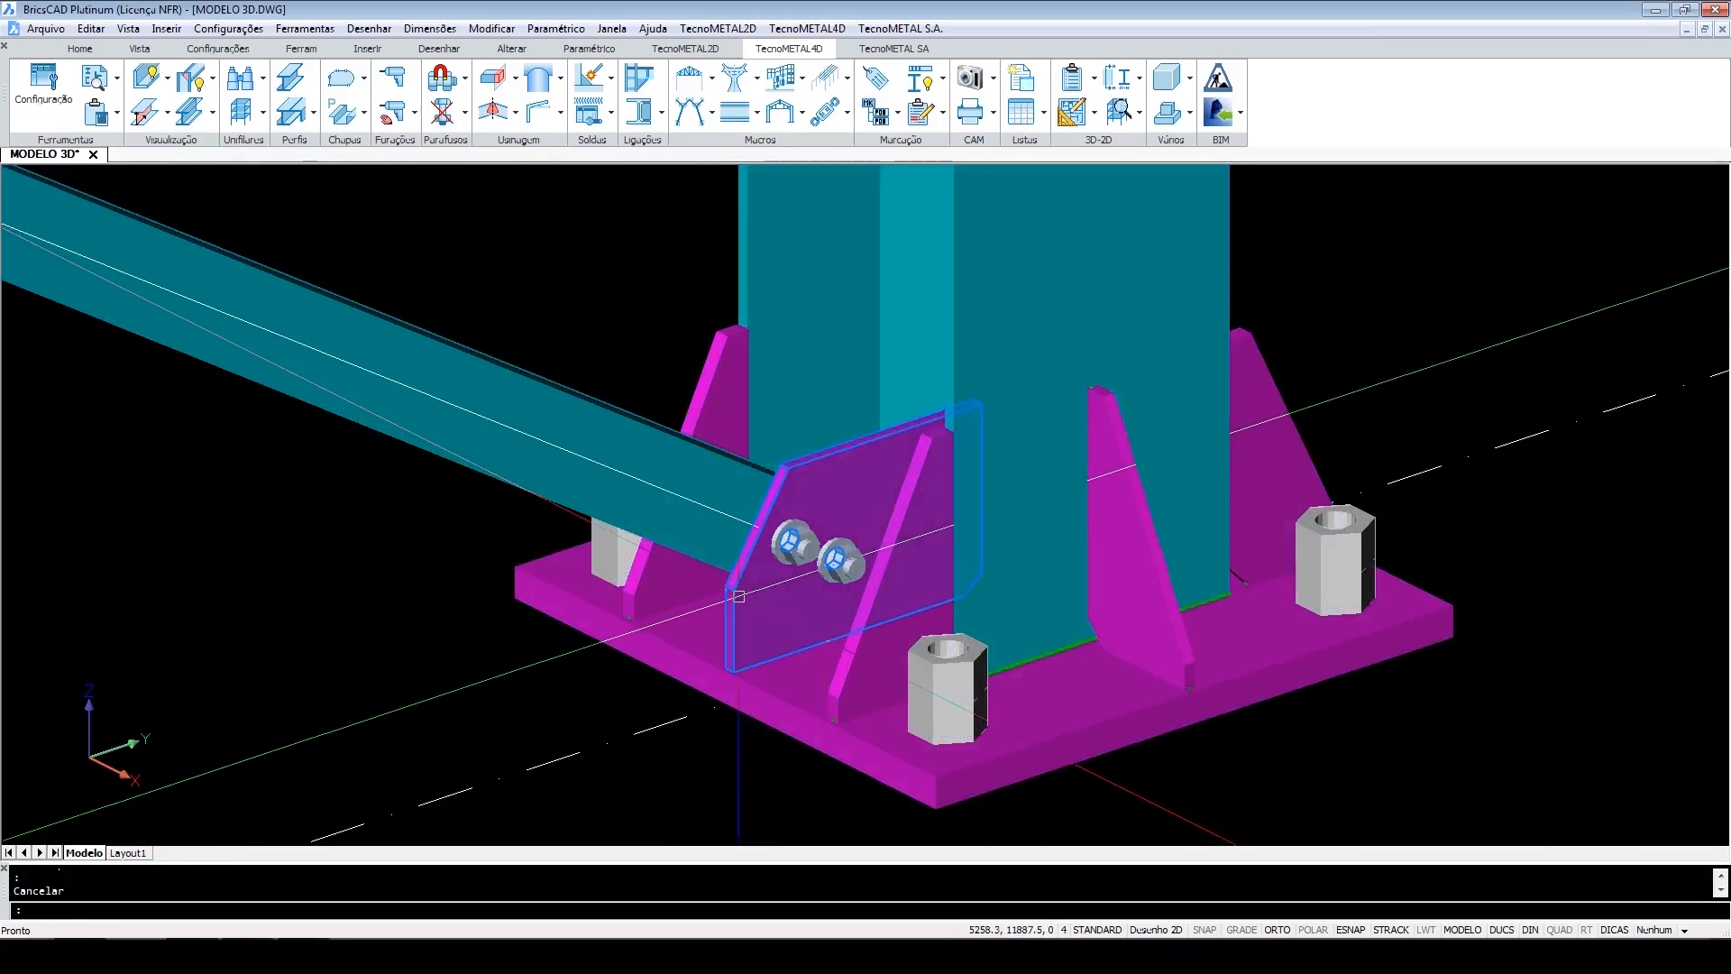
{"action": "left_click", "coordinate": [741, 602]}
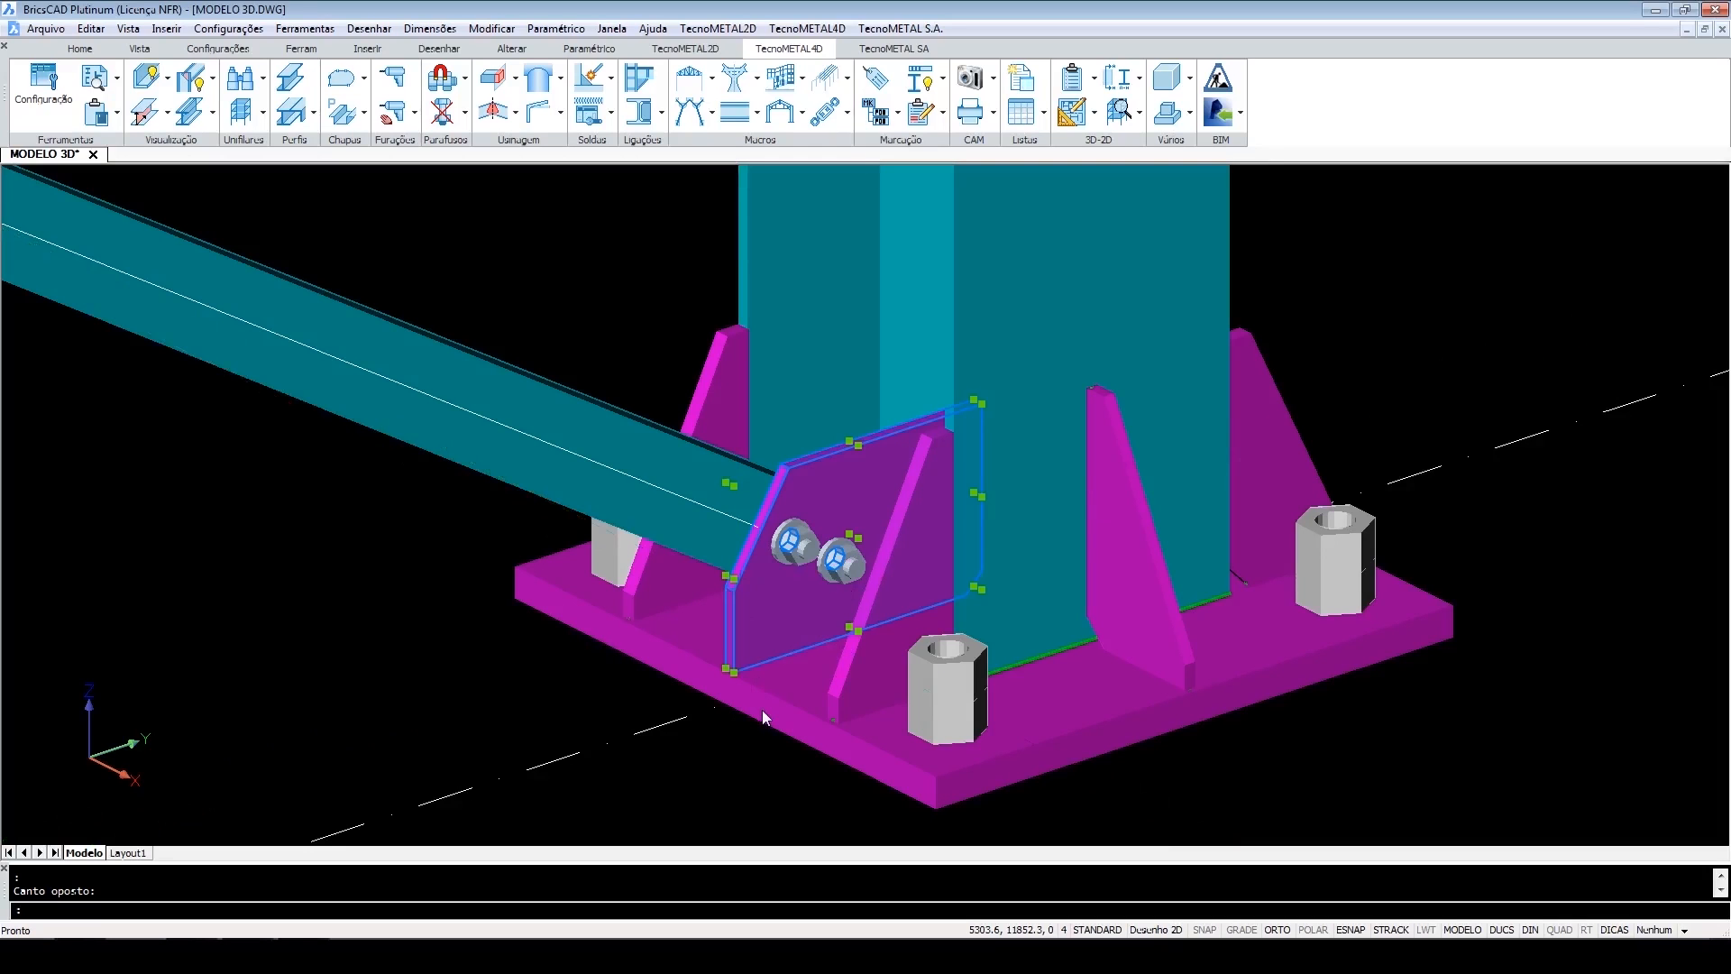
{"action": "key", "text": "Escape"}
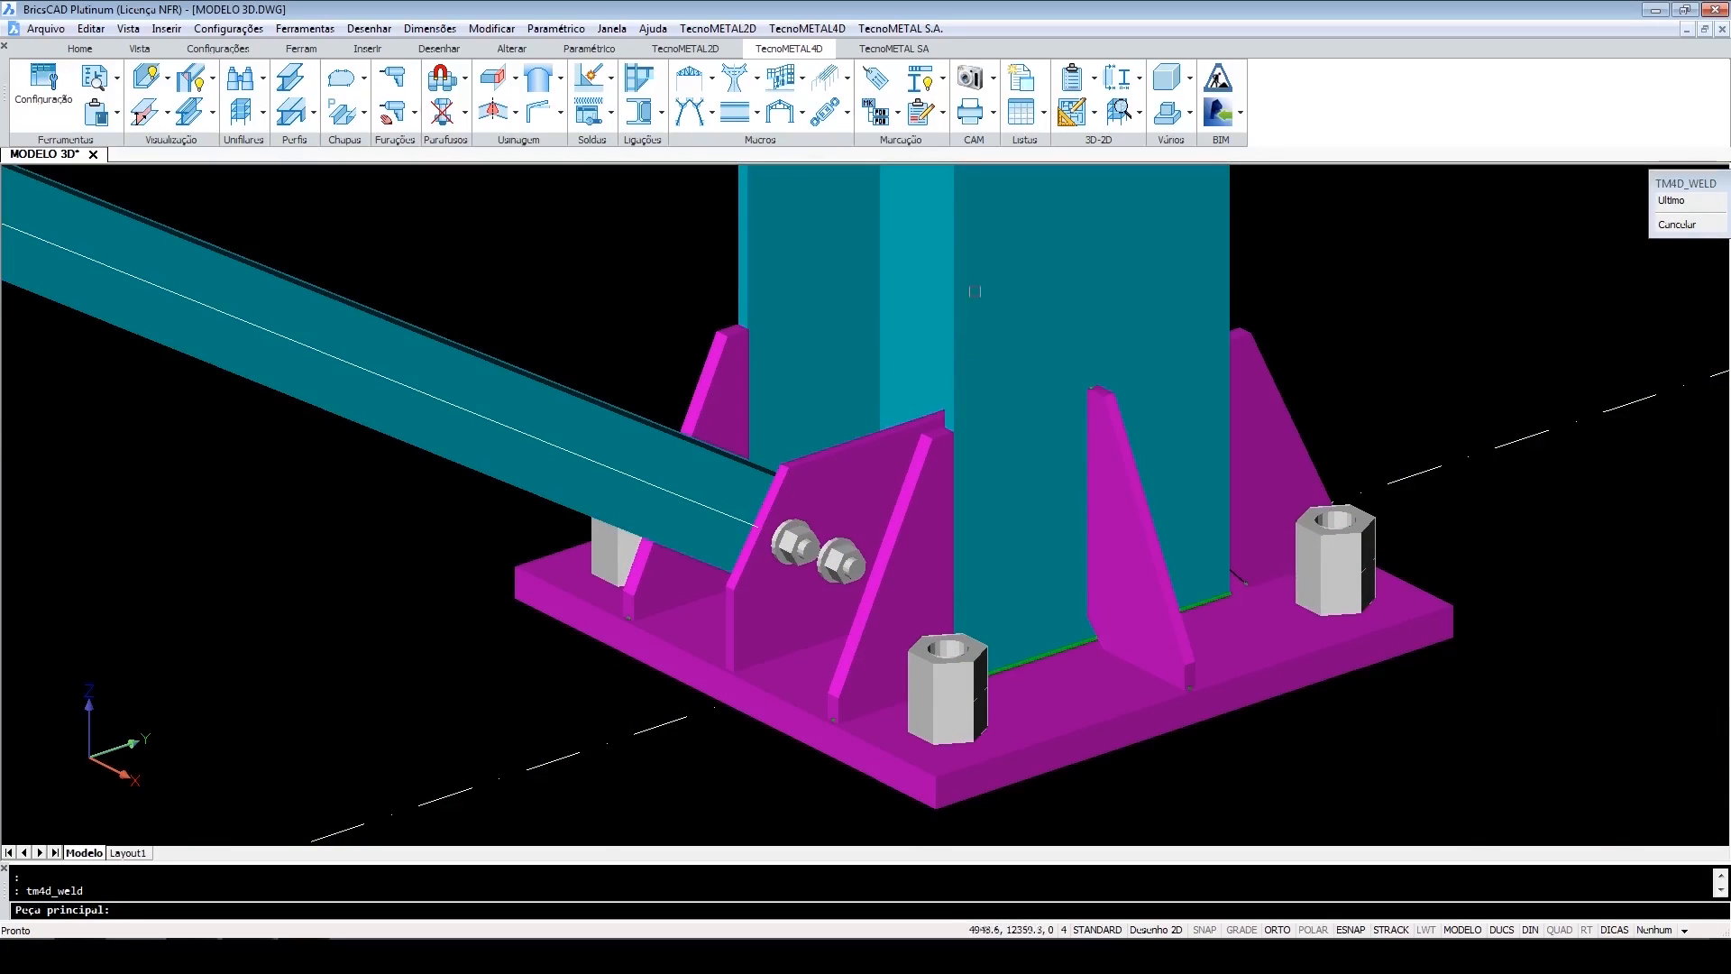
Weld the bracing gusset plate to the column, picking the column as main piece and the plate as attached entity.
{"action": "left_click", "coordinate": [974, 288]}
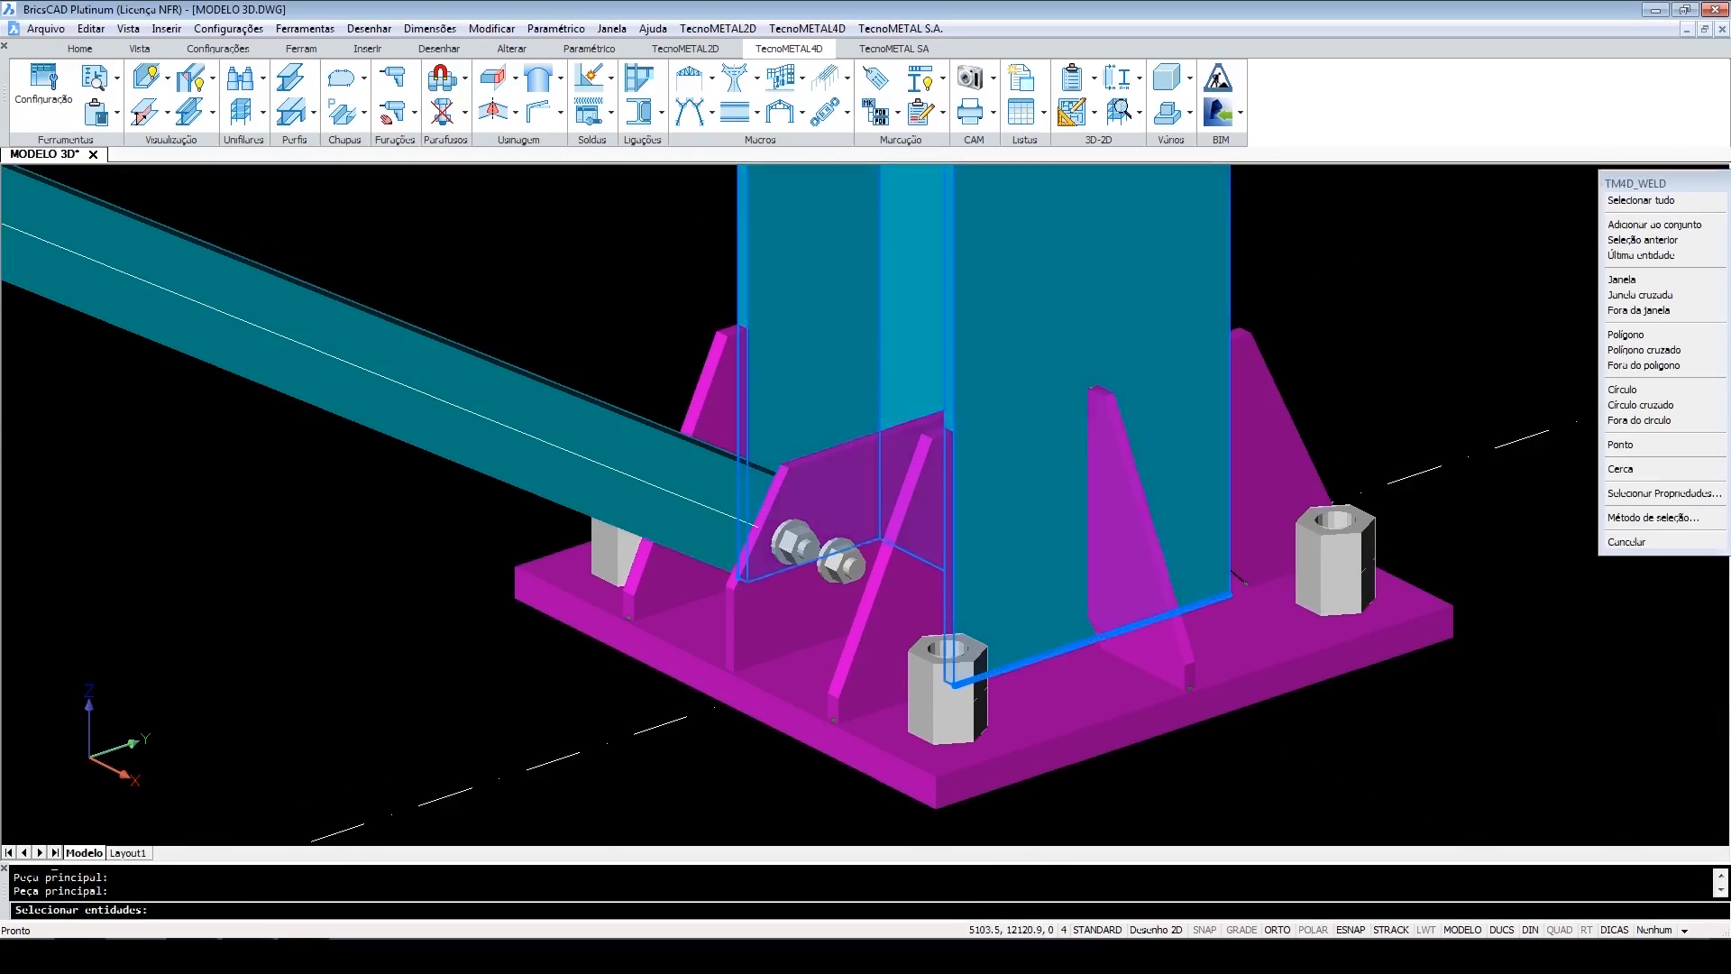
{"action": "left_click", "coordinate": [852, 445]}
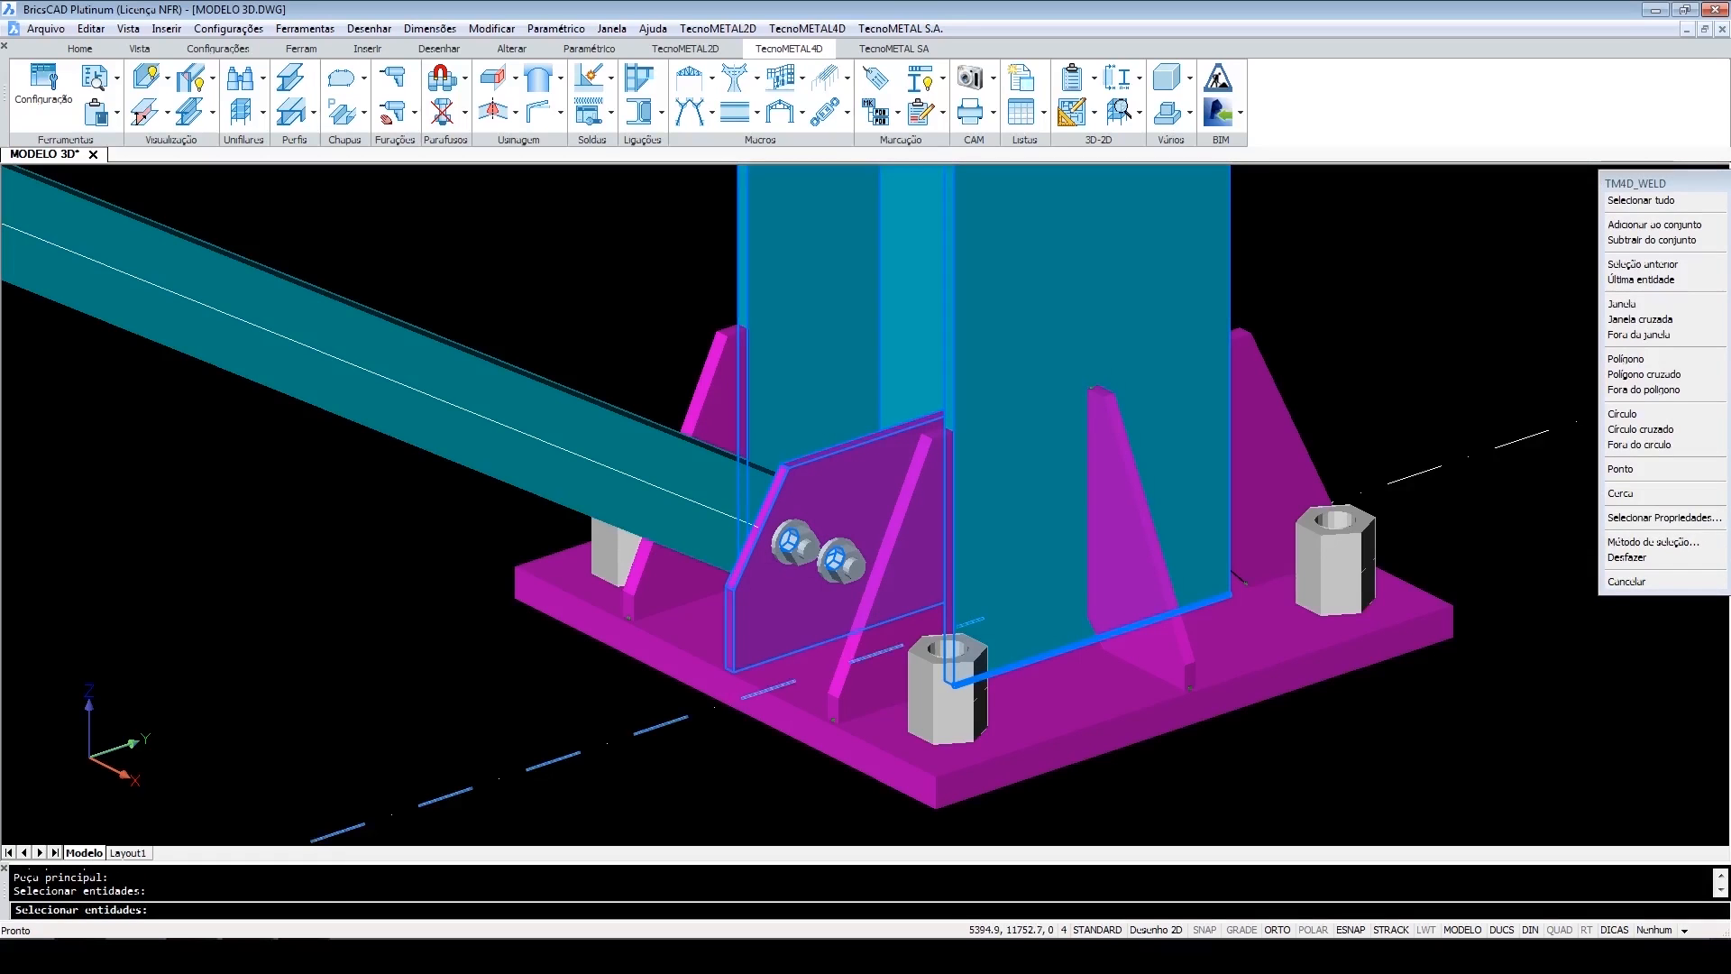
{"action": "key", "text": "Return"}
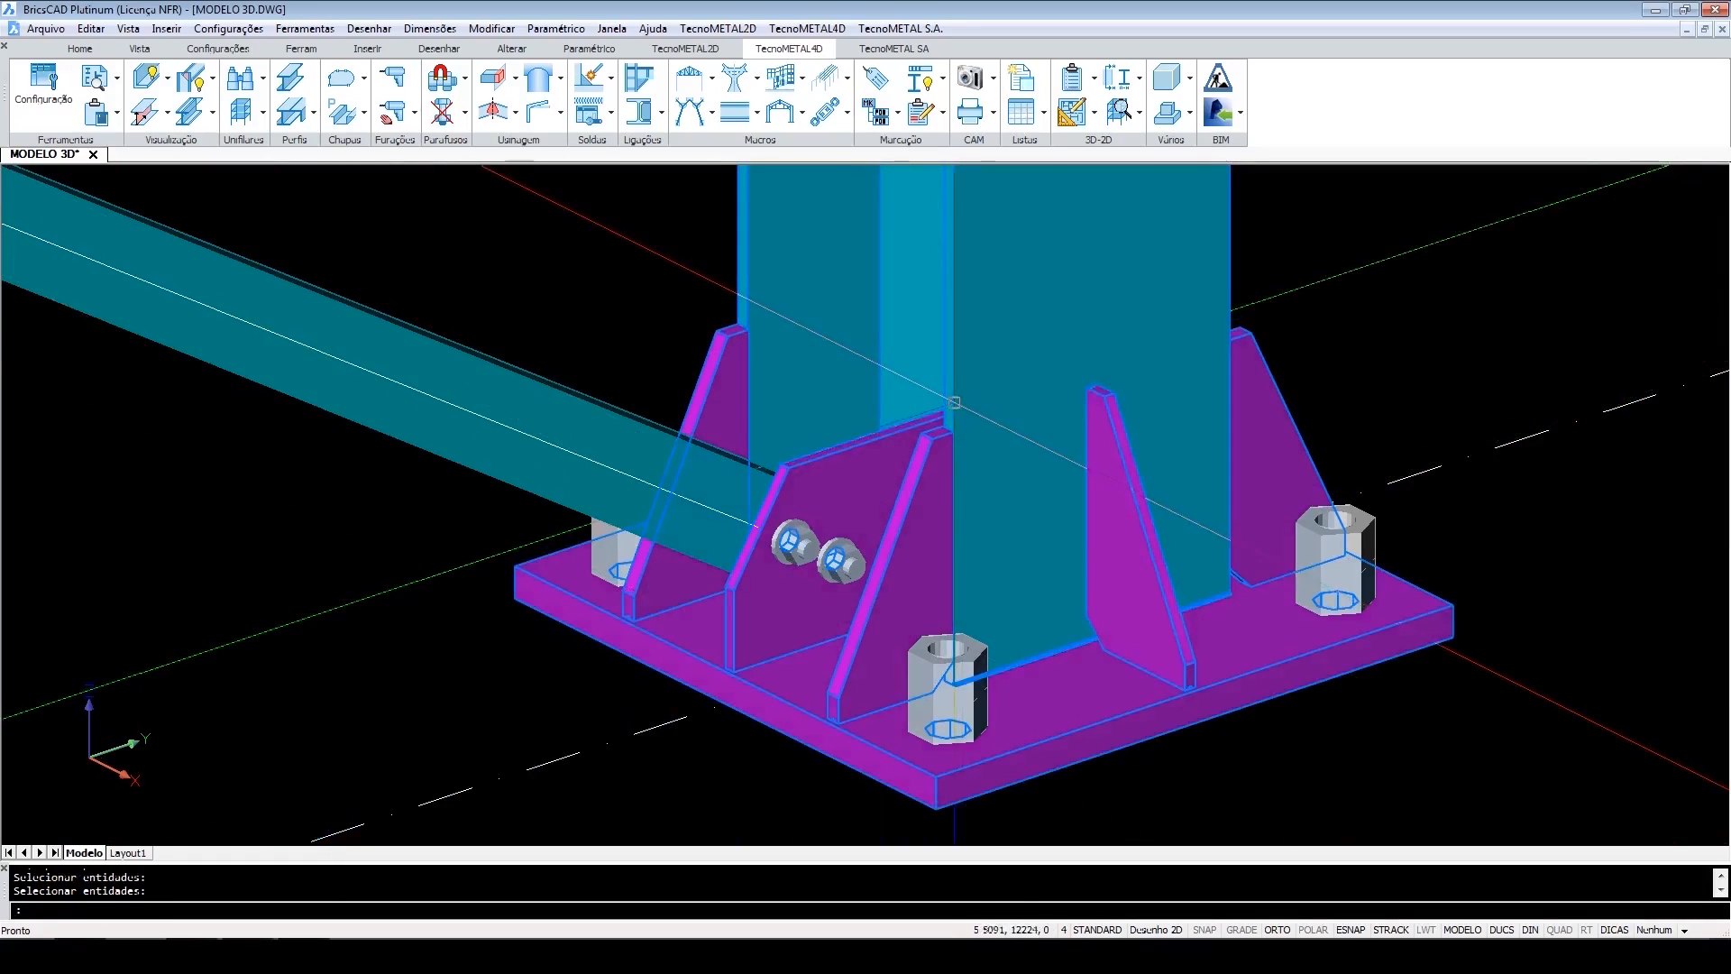
Window-select the base and joint assemblies to check the welded parts, then cancel the selection.
{"action": "left_click", "coordinate": [995, 311]}
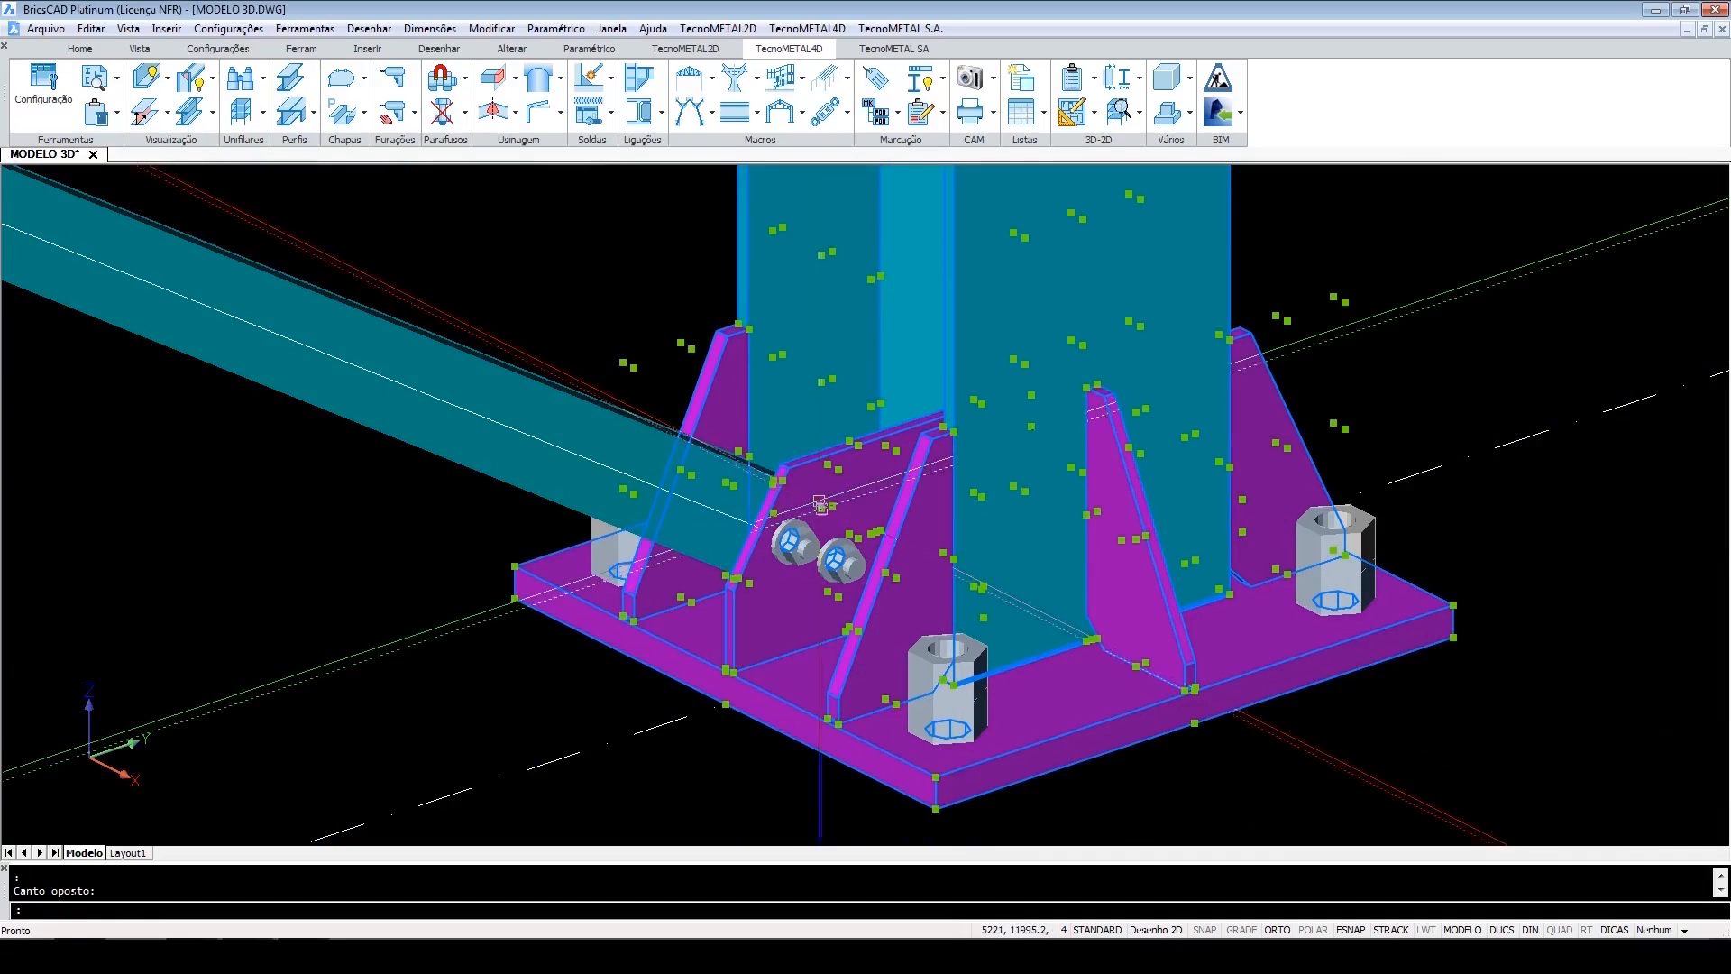
{"action": "key", "text": "Escape"}
{"action": "left_click", "coordinate": [737, 625]}
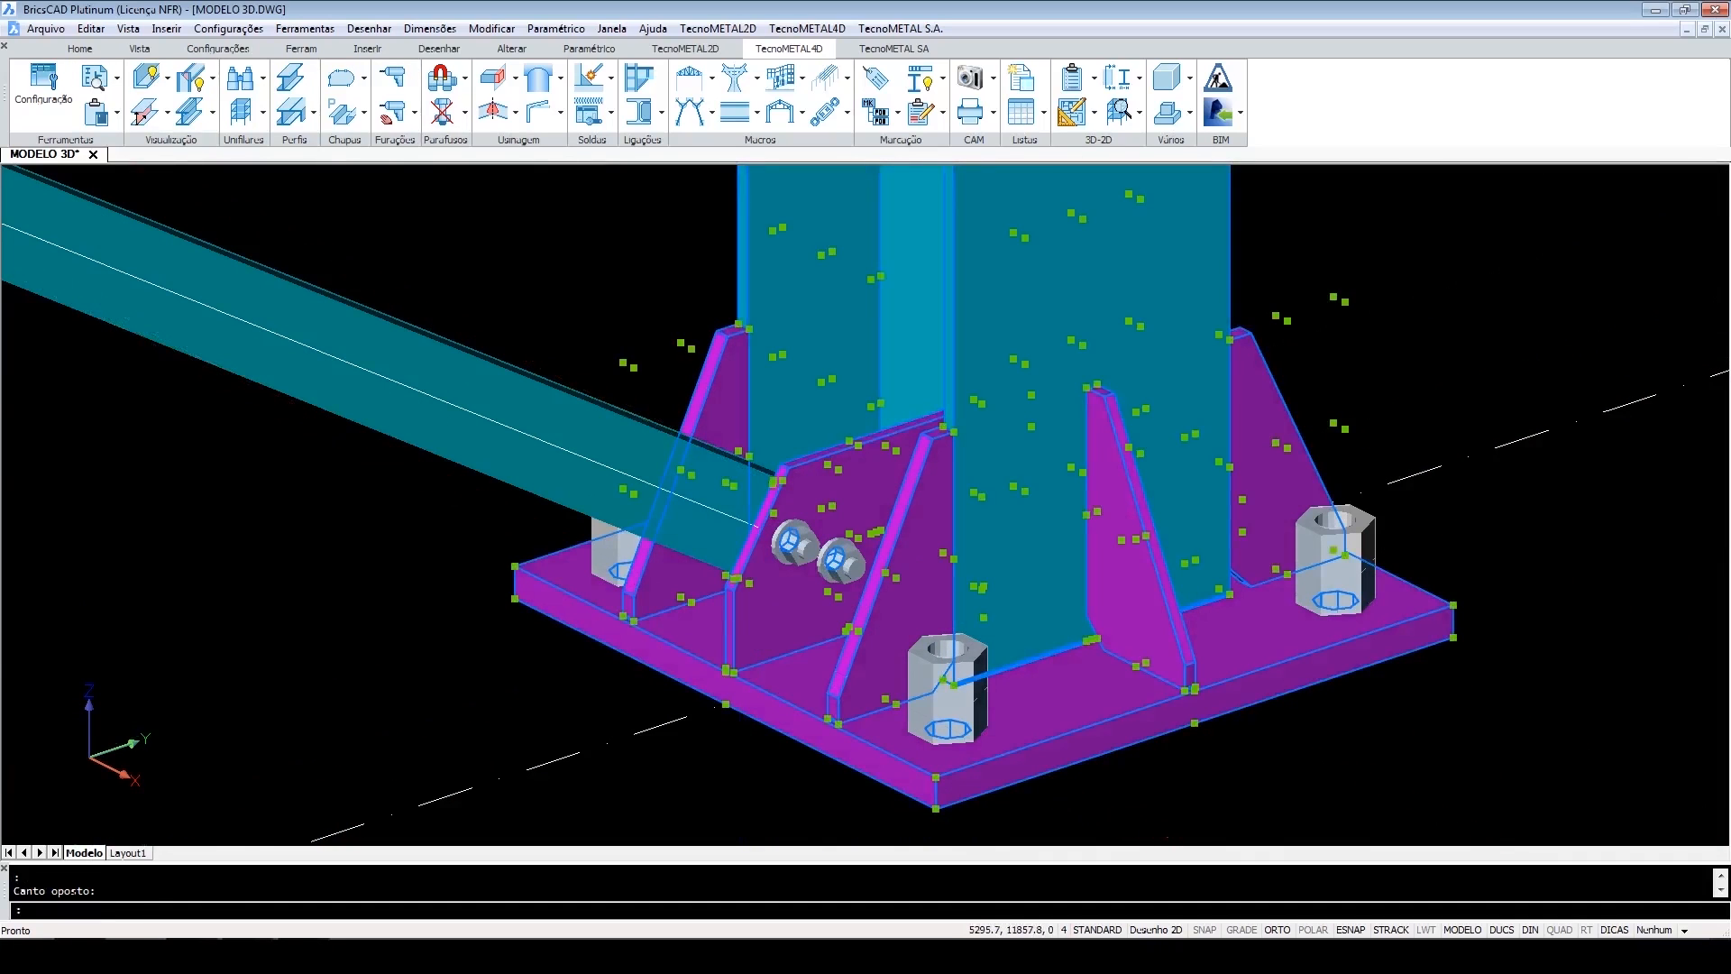
{"action": "scroll", "coordinate": [861, 585], "scroll_direction": "down", "scroll_amount": 6}
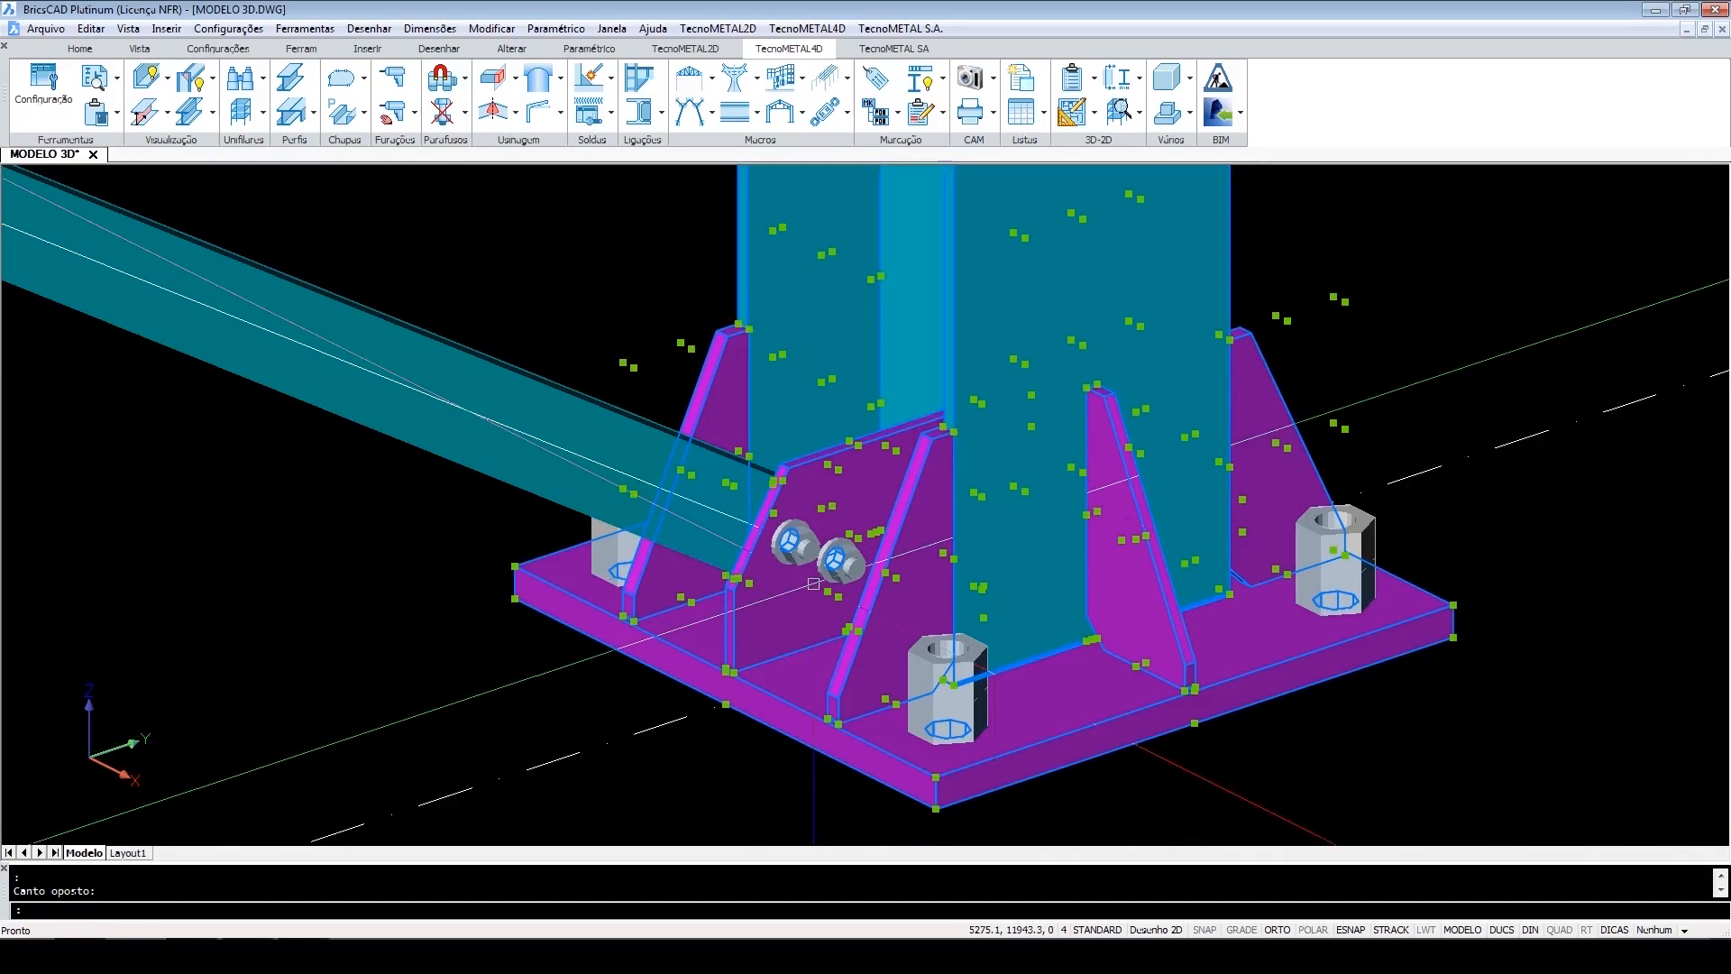
{"action": "scroll", "coordinate": [861, 585], "scroll_direction": "down", "scroll_amount": 3}
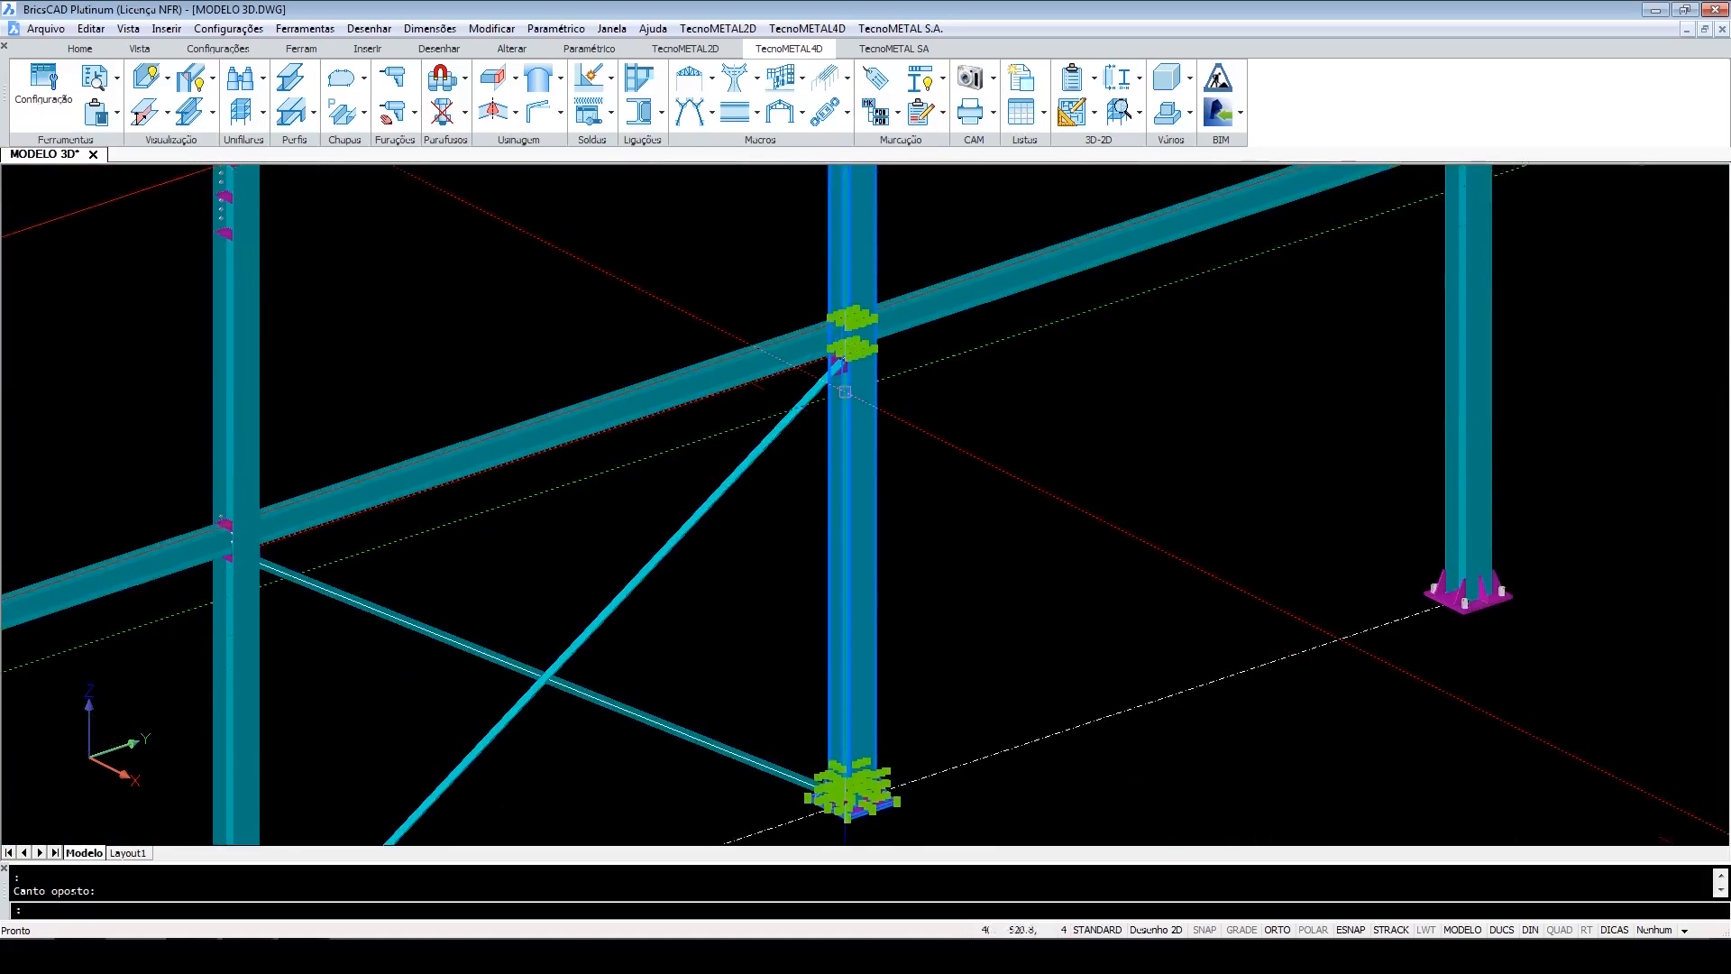
{"action": "scroll", "coordinate": [853, 404], "scroll_direction": "up", "scroll_amount": 7}
{"action": "key", "text": "Escape"}
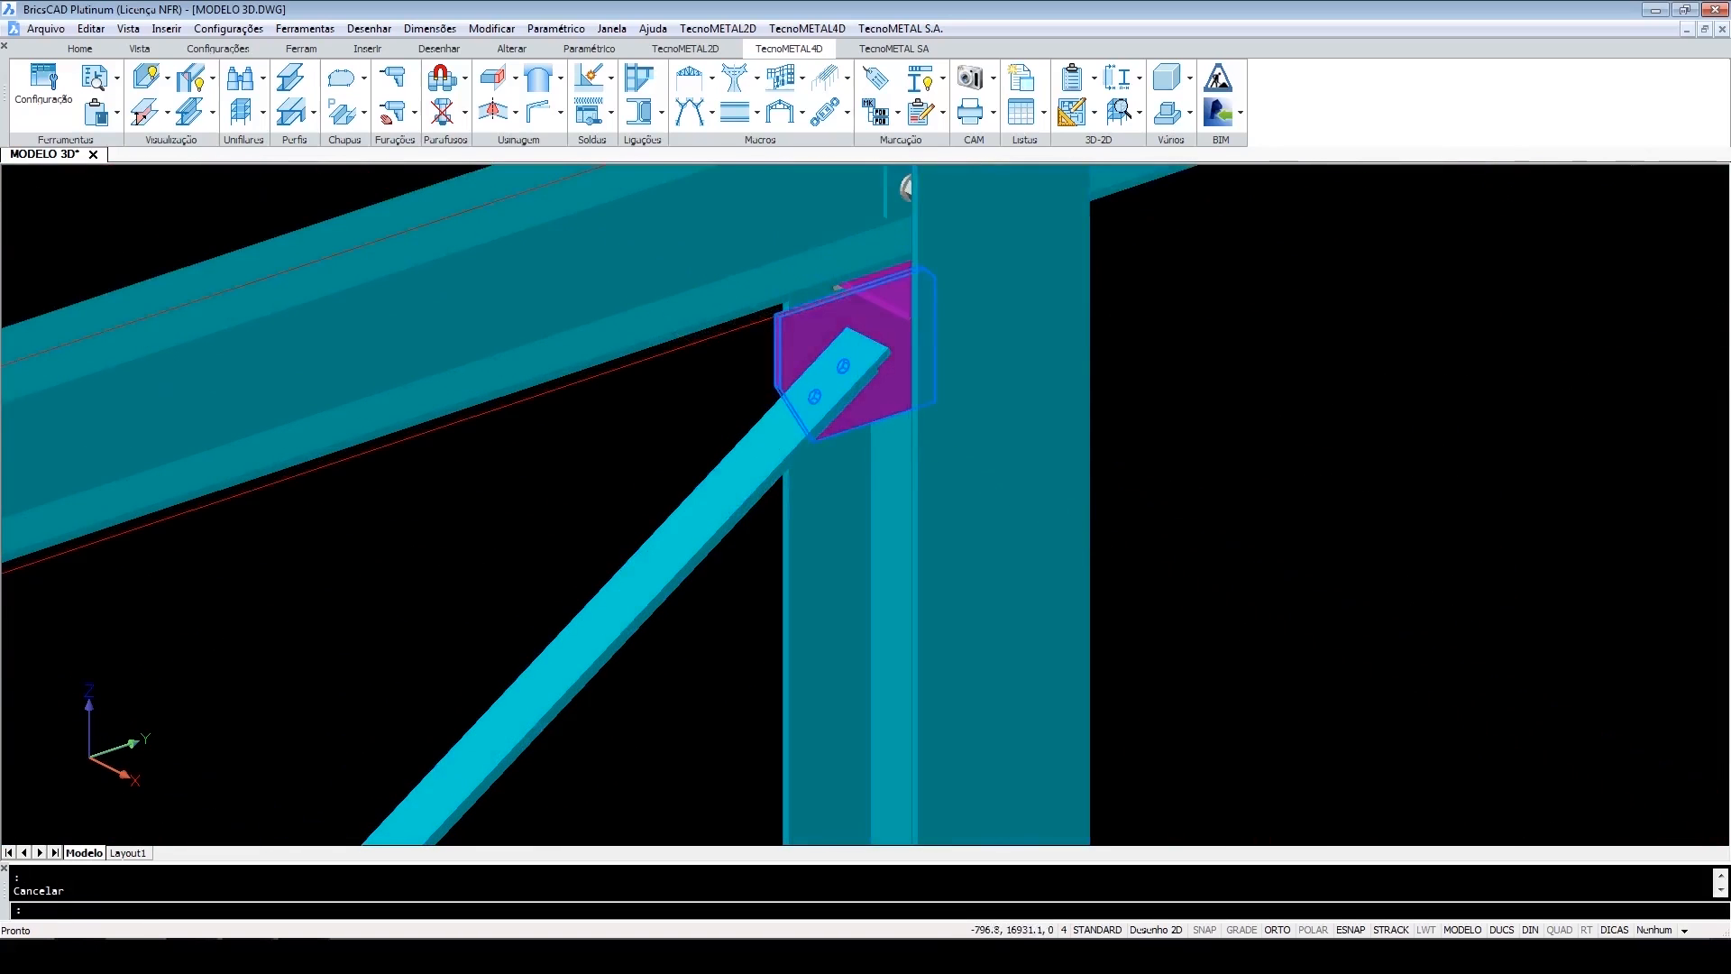
{"action": "scroll", "coordinate": [857, 408], "scroll_direction": "up", "scroll_amount": 2}
{"action": "left_click", "coordinate": [591, 77]}
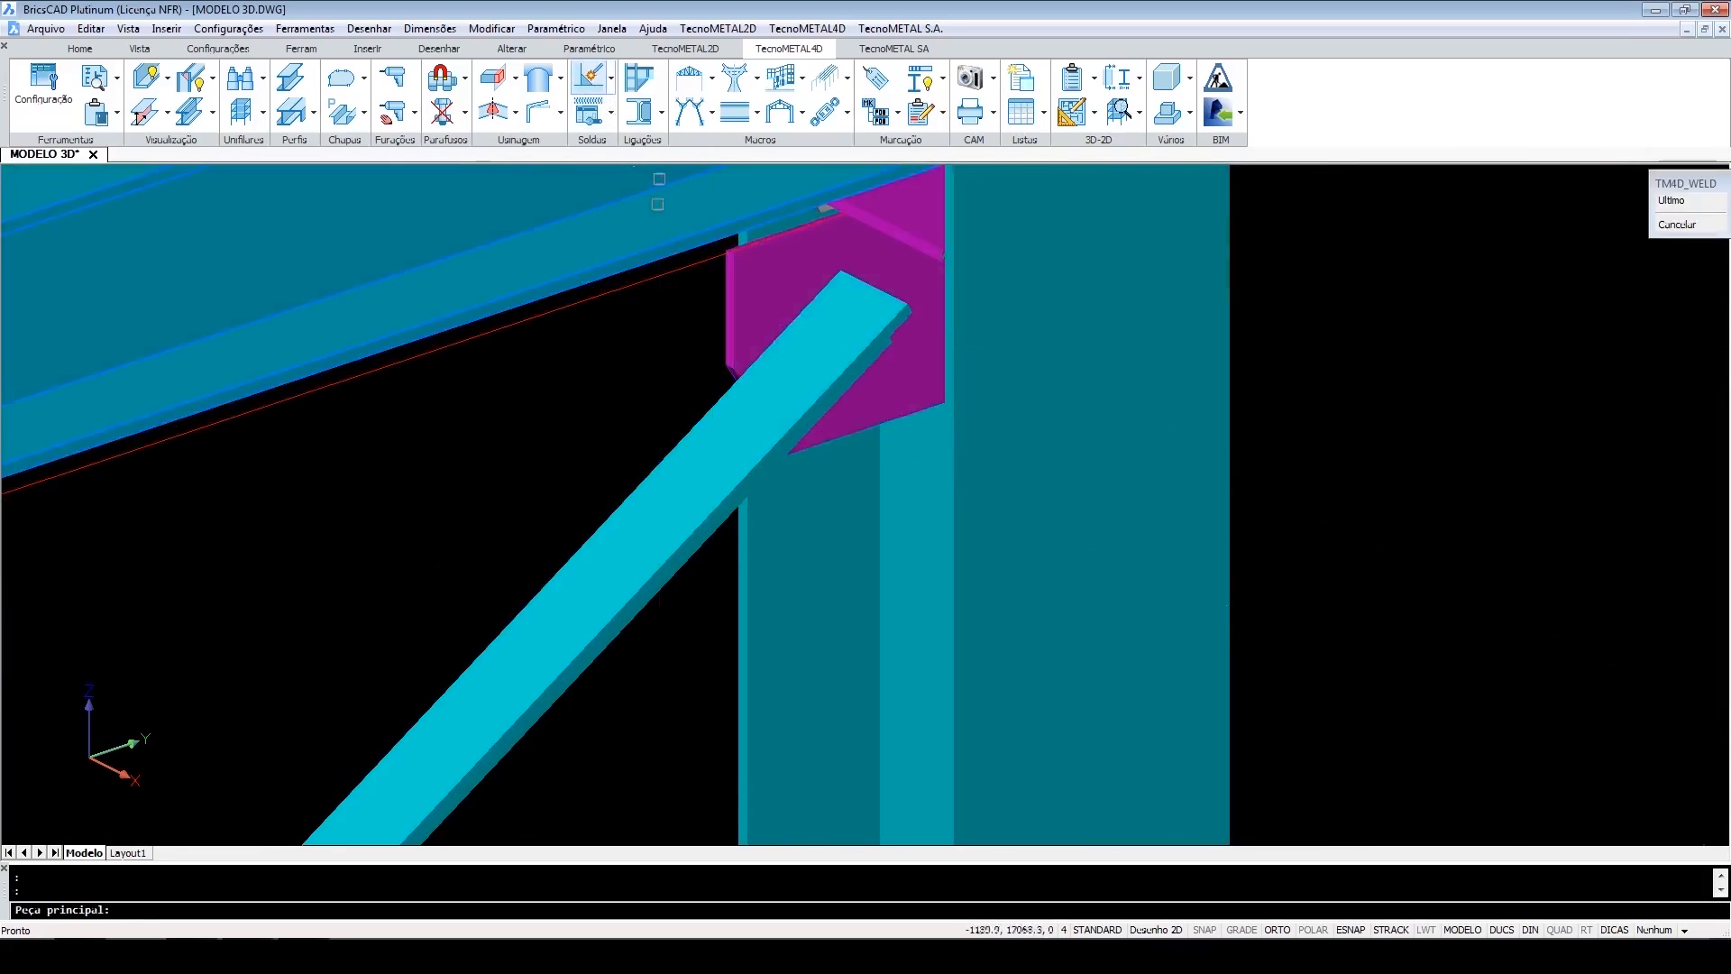
{"action": "left_click", "coordinate": [957, 502]}
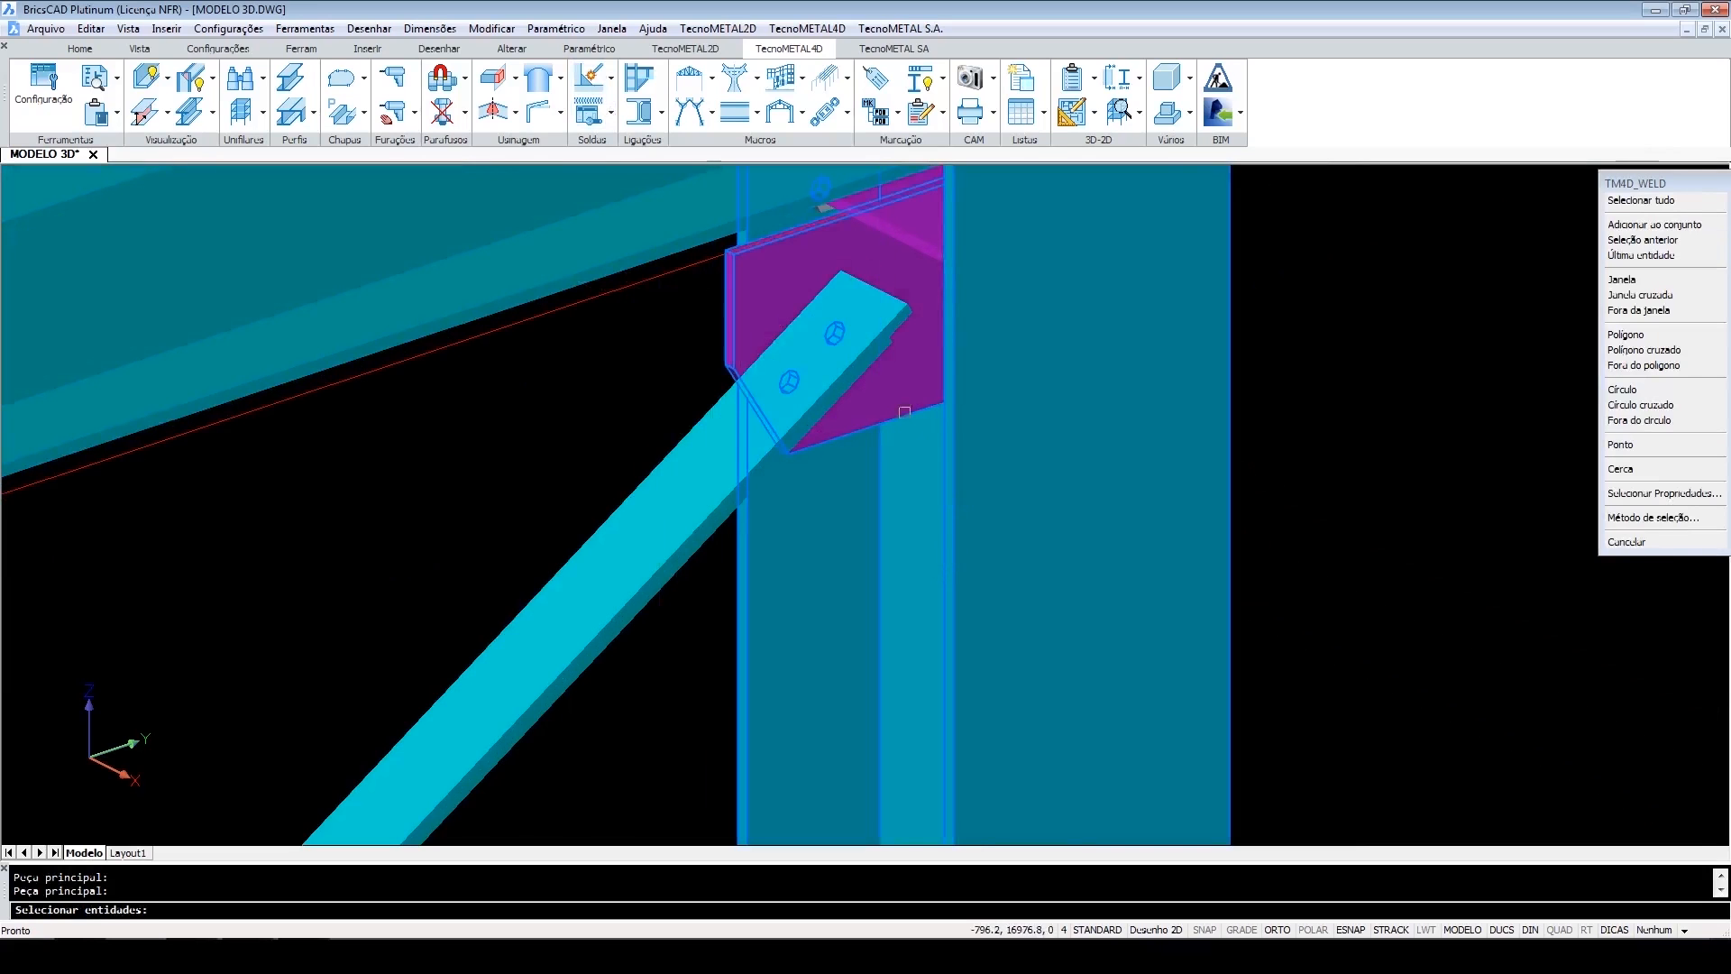
{"action": "key", "text": "Return"}
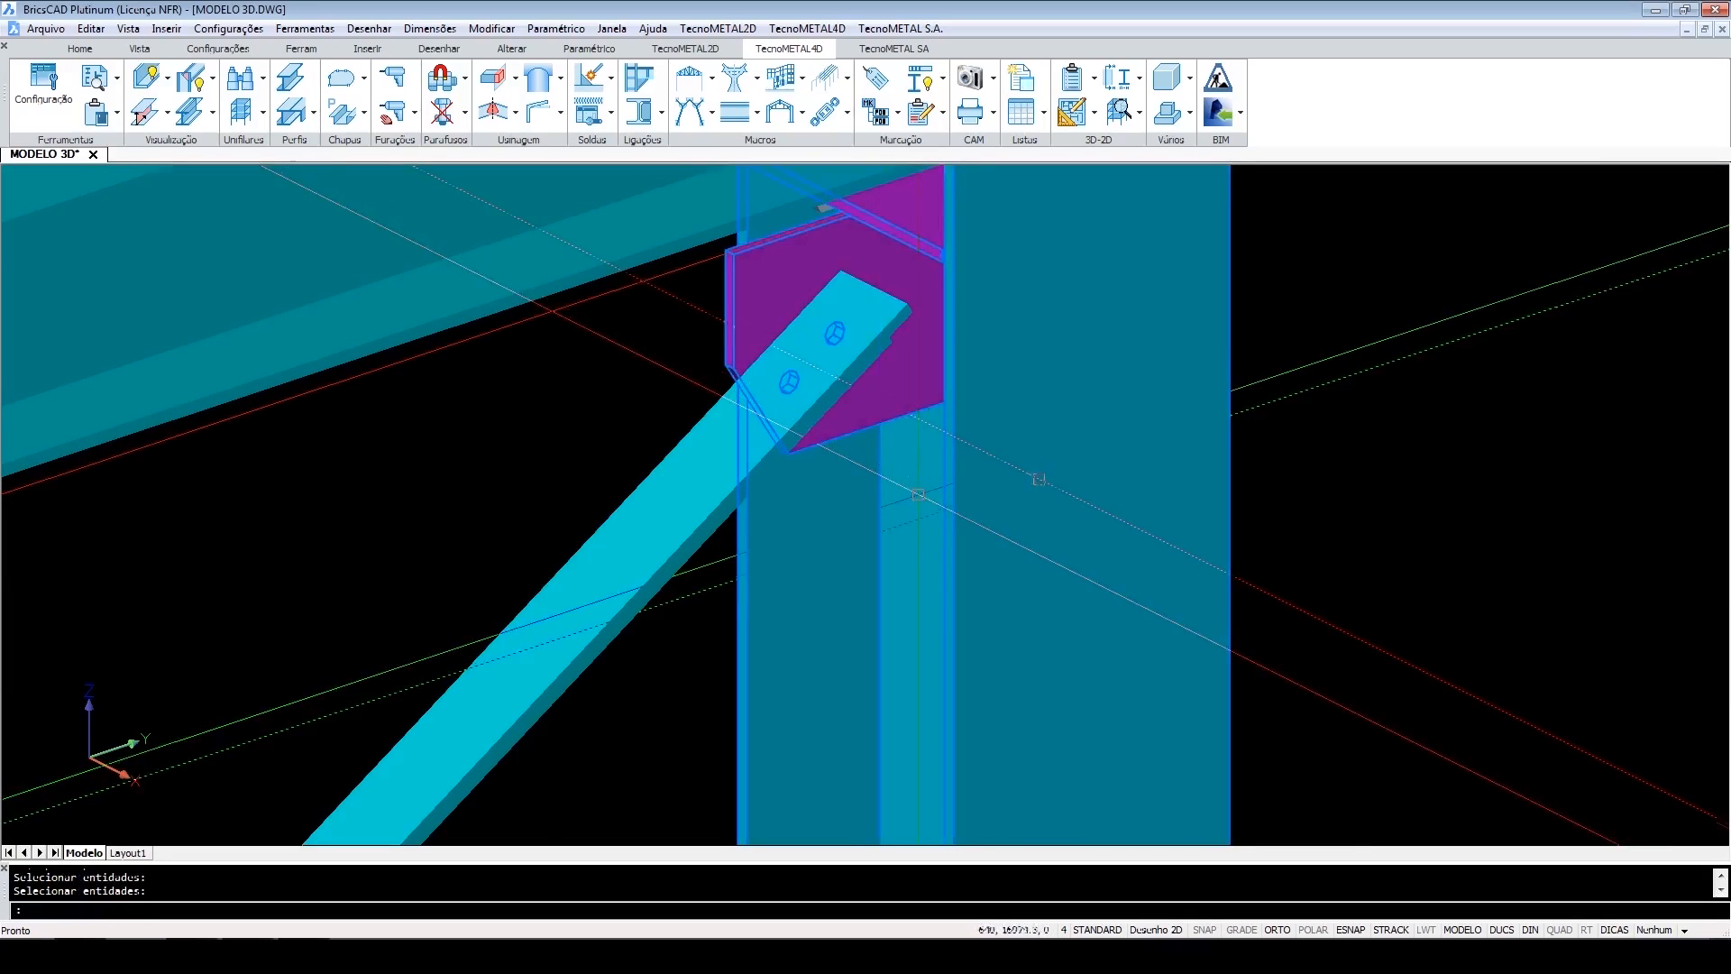
Try to weld the upper gusset plate on the bracing's left column, picking only the column as main piece.
{"action": "scroll", "coordinate": [1059, 516], "scroll_direction": "down", "scroll_amount": 10}
{"action": "scroll", "coordinate": [883, 623], "scroll_direction": "up", "scroll_amount": 2}
{"action": "middle_click_drag", "start_coordinate": [843, 649], "coordinate": [442, 613], "text": "shift"}
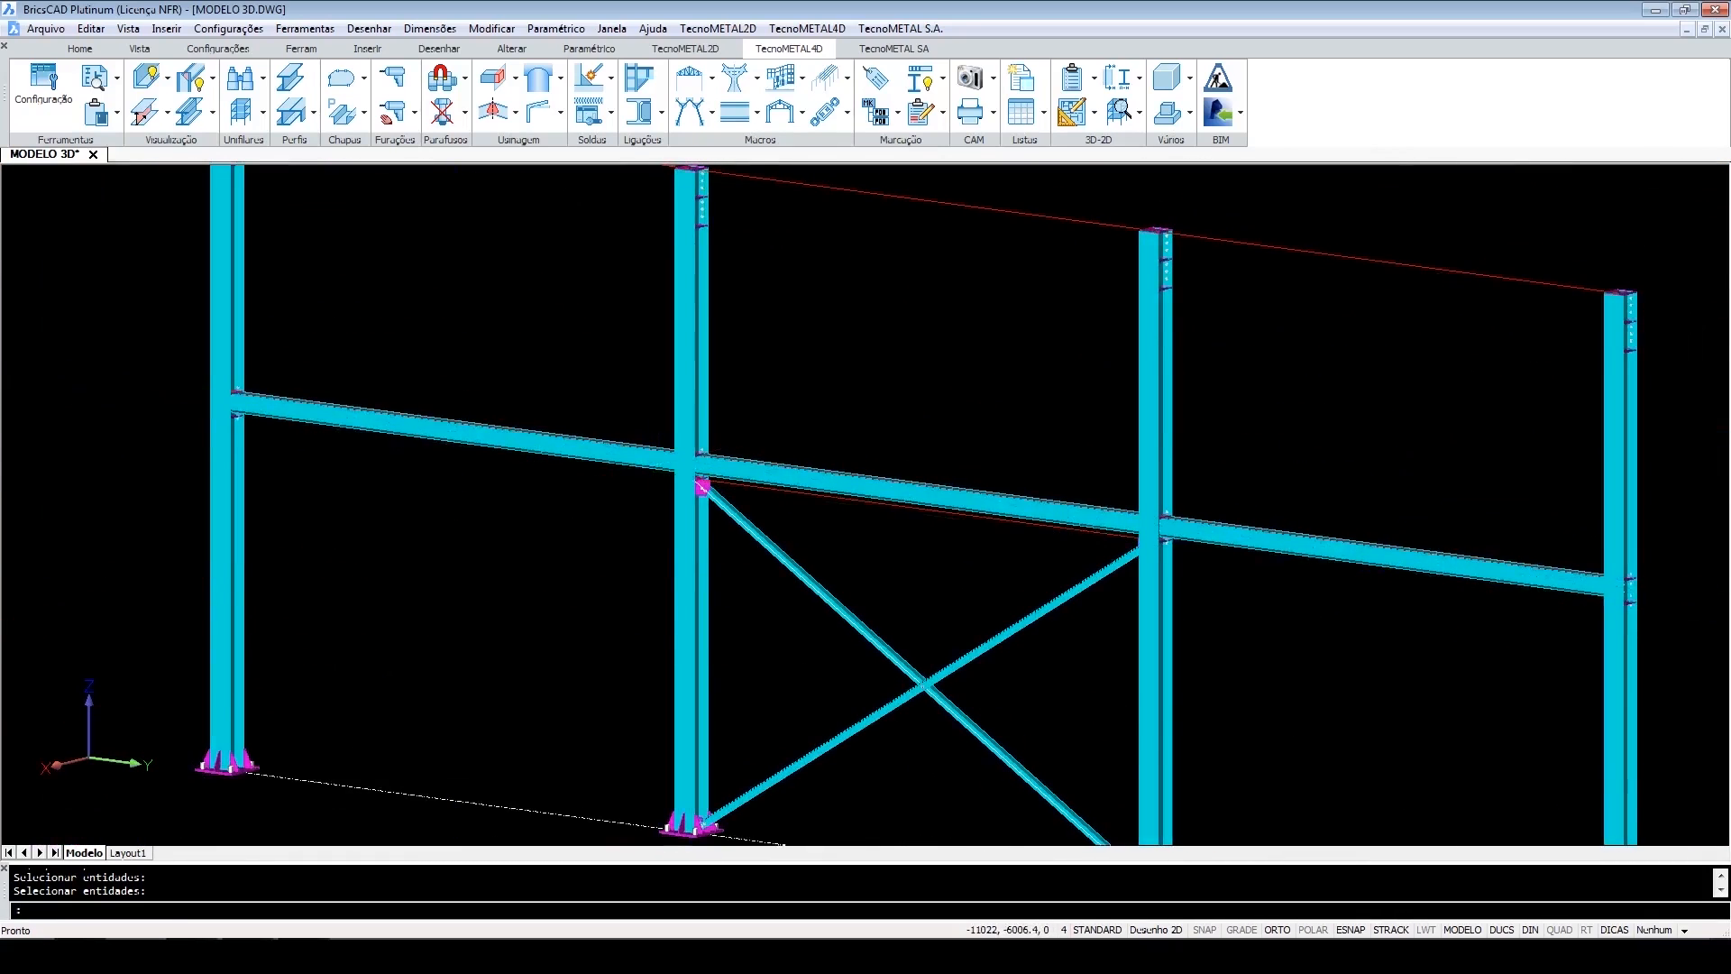
{"action": "scroll", "coordinate": [711, 480], "scroll_direction": "up", "scroll_amount": 5}
{"action": "left_click", "coordinate": [594, 86]}
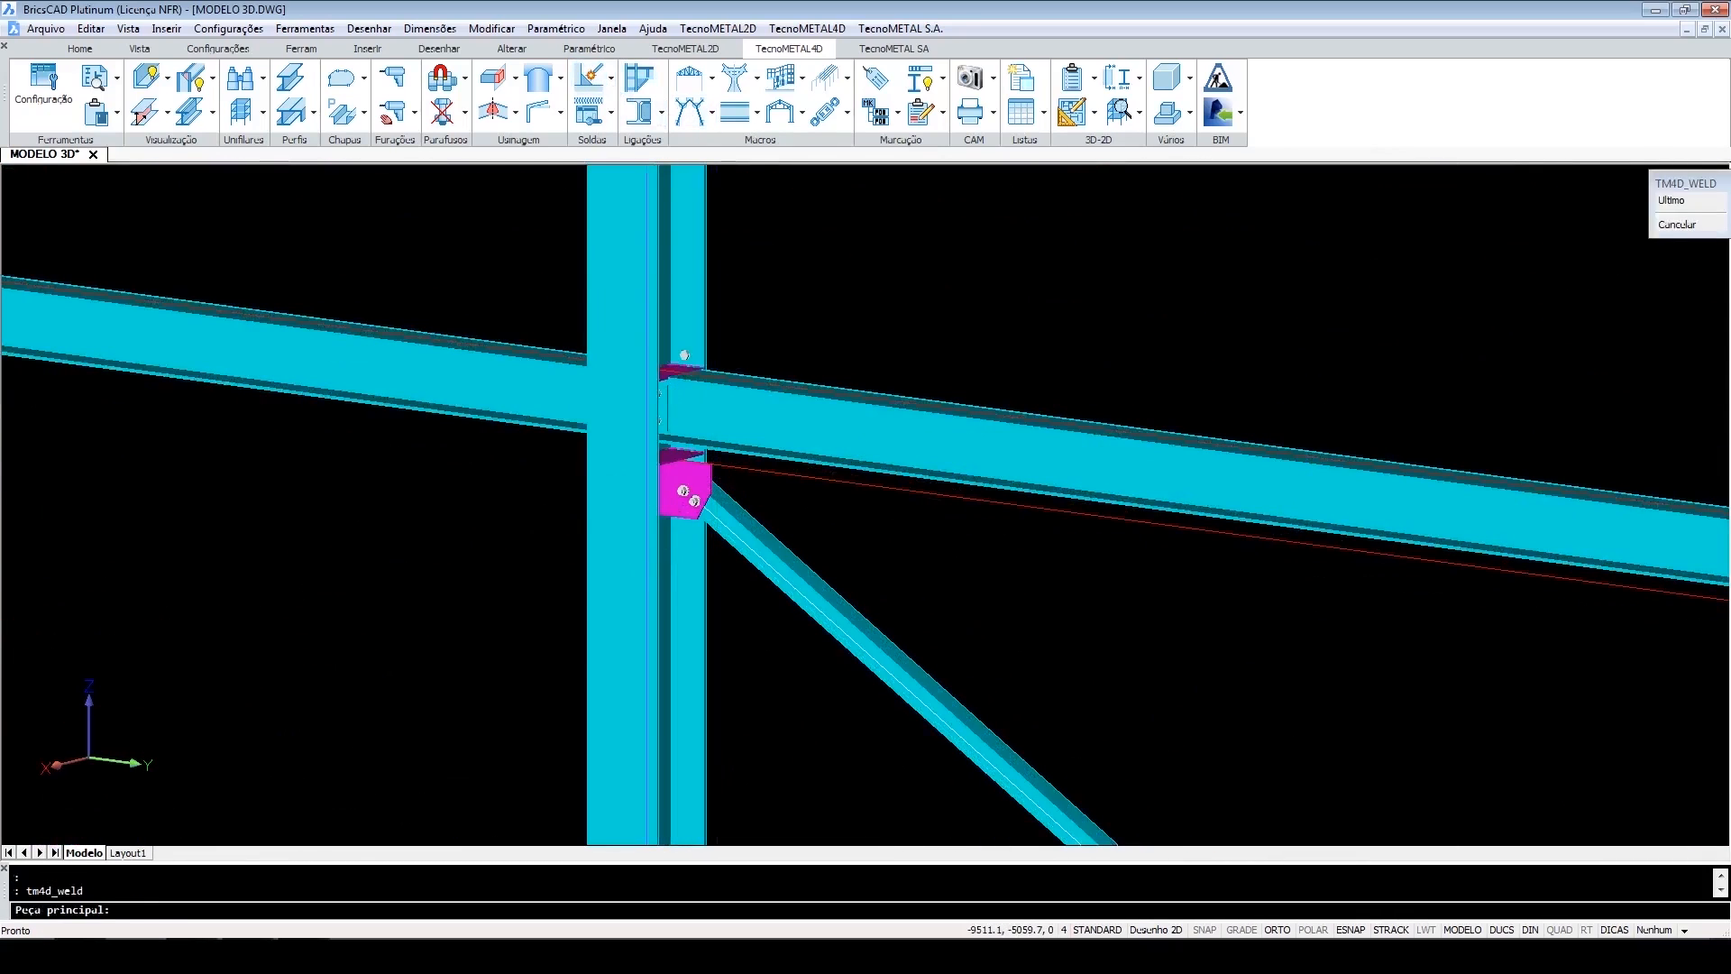
{"action": "left_click", "coordinate": [644, 563]}
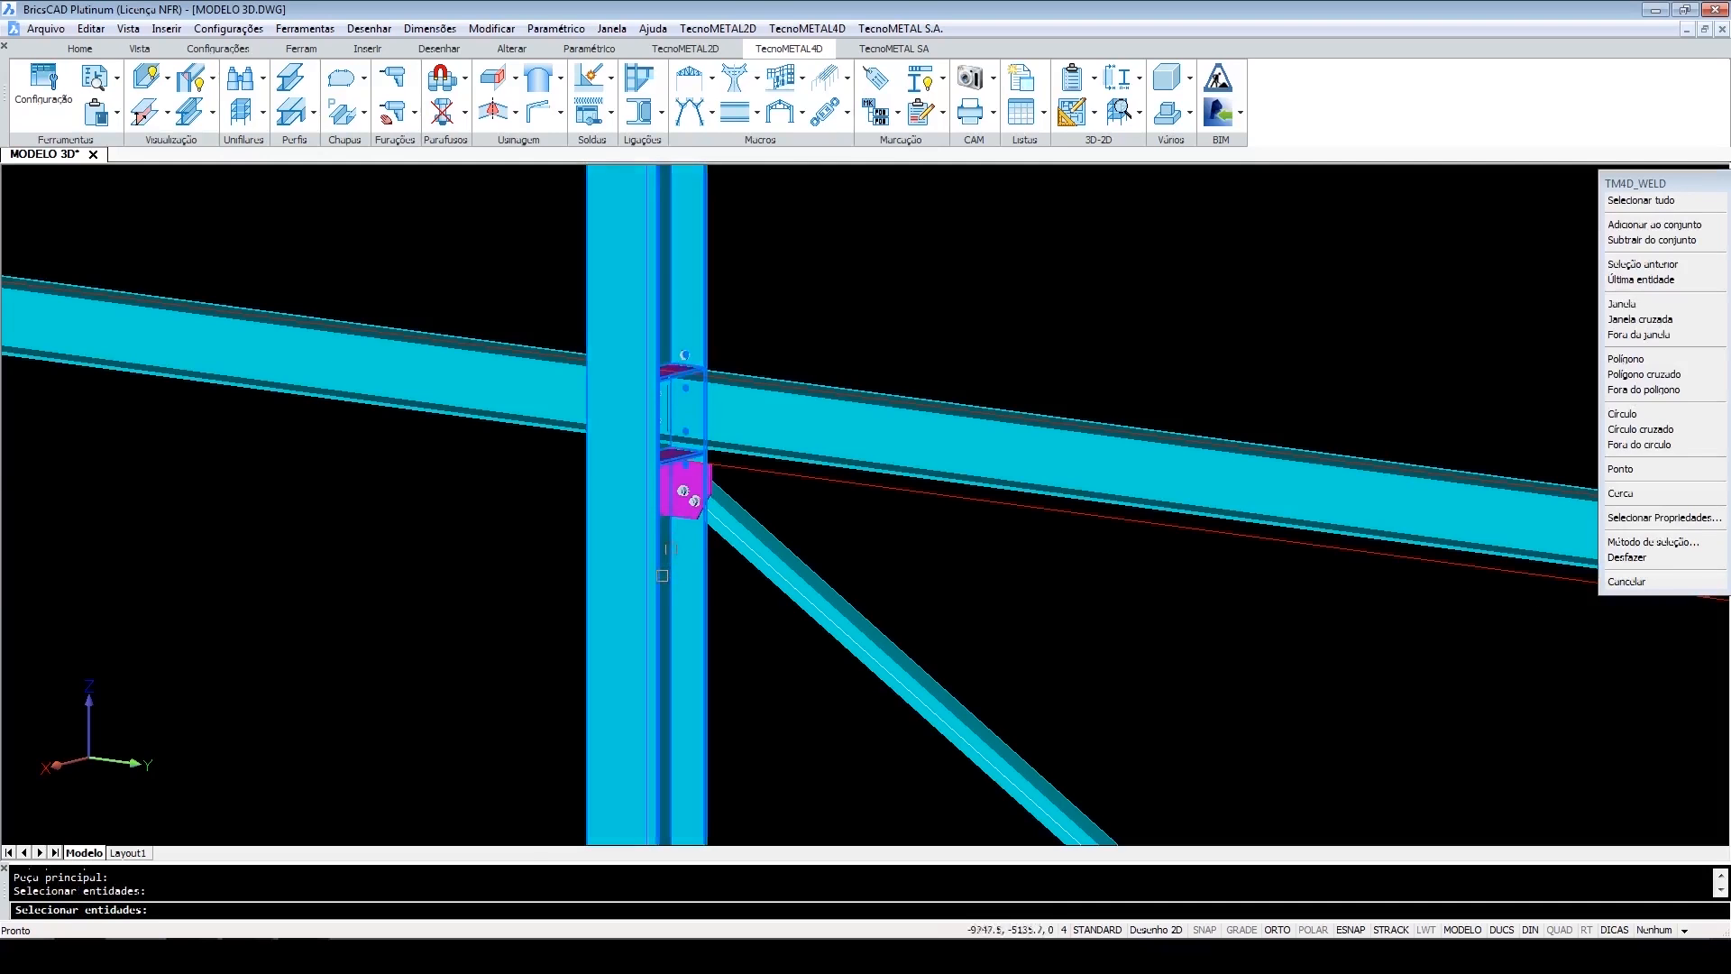
{"action": "scroll", "coordinate": [669, 513], "scroll_direction": "up", "scroll_amount": 4}
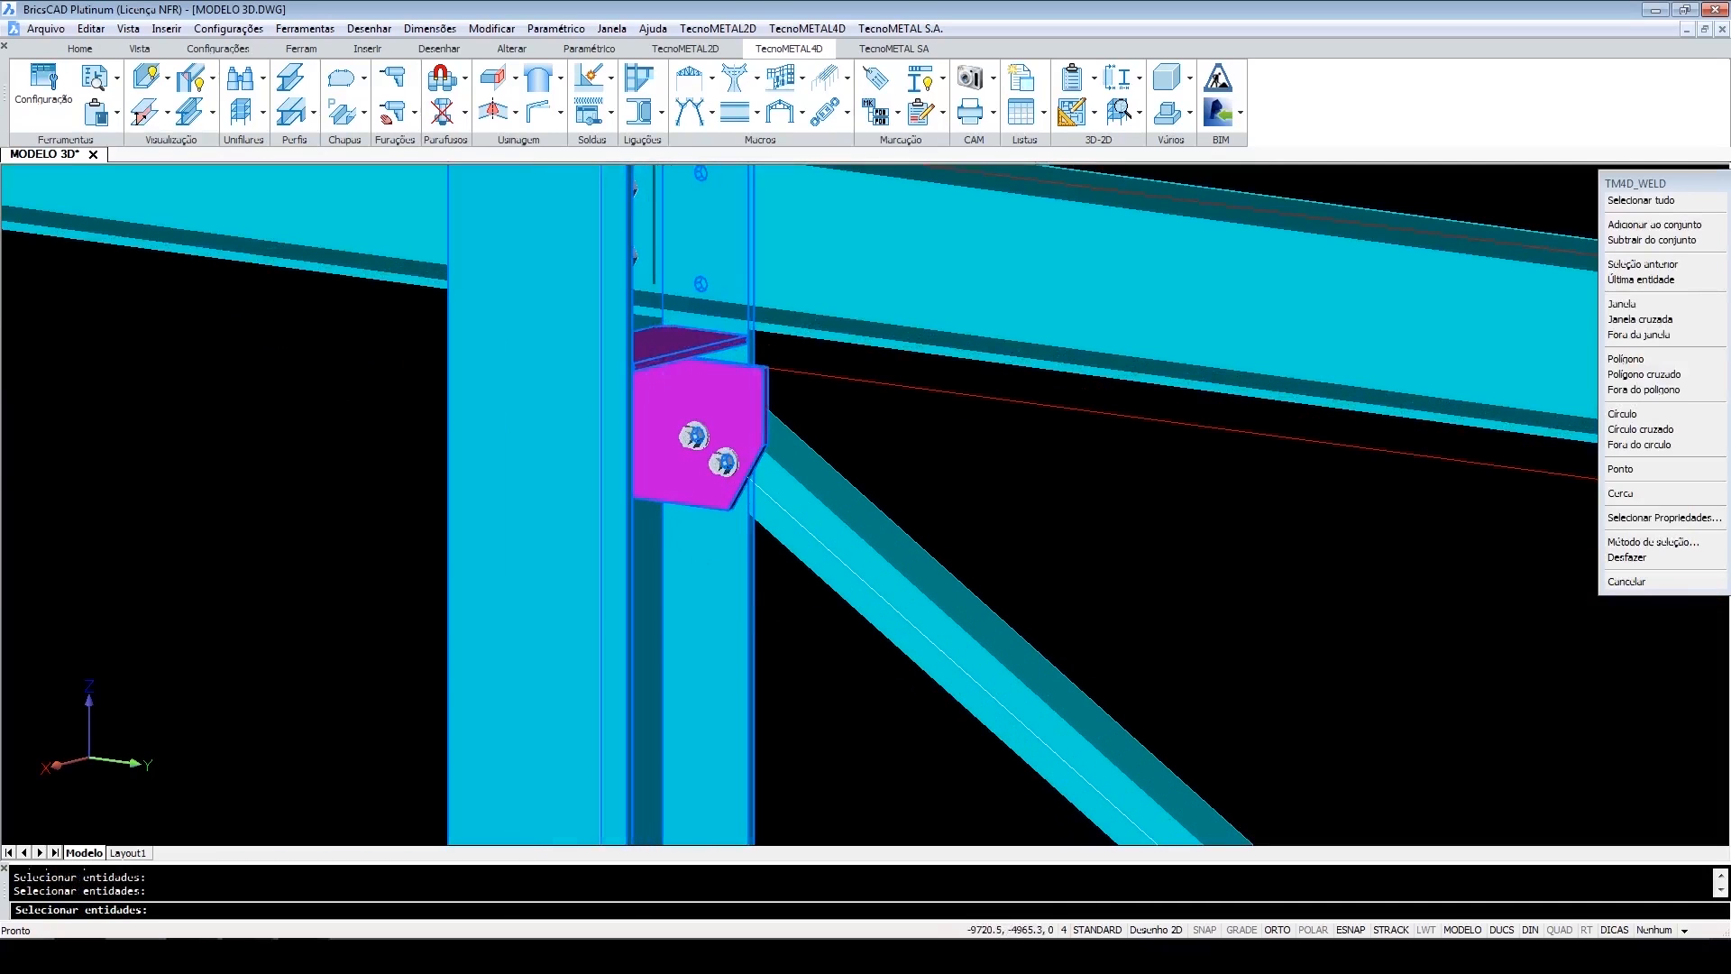
{"action": "key", "text": "Return"}
{"action": "left_click", "coordinate": [767, 604]}
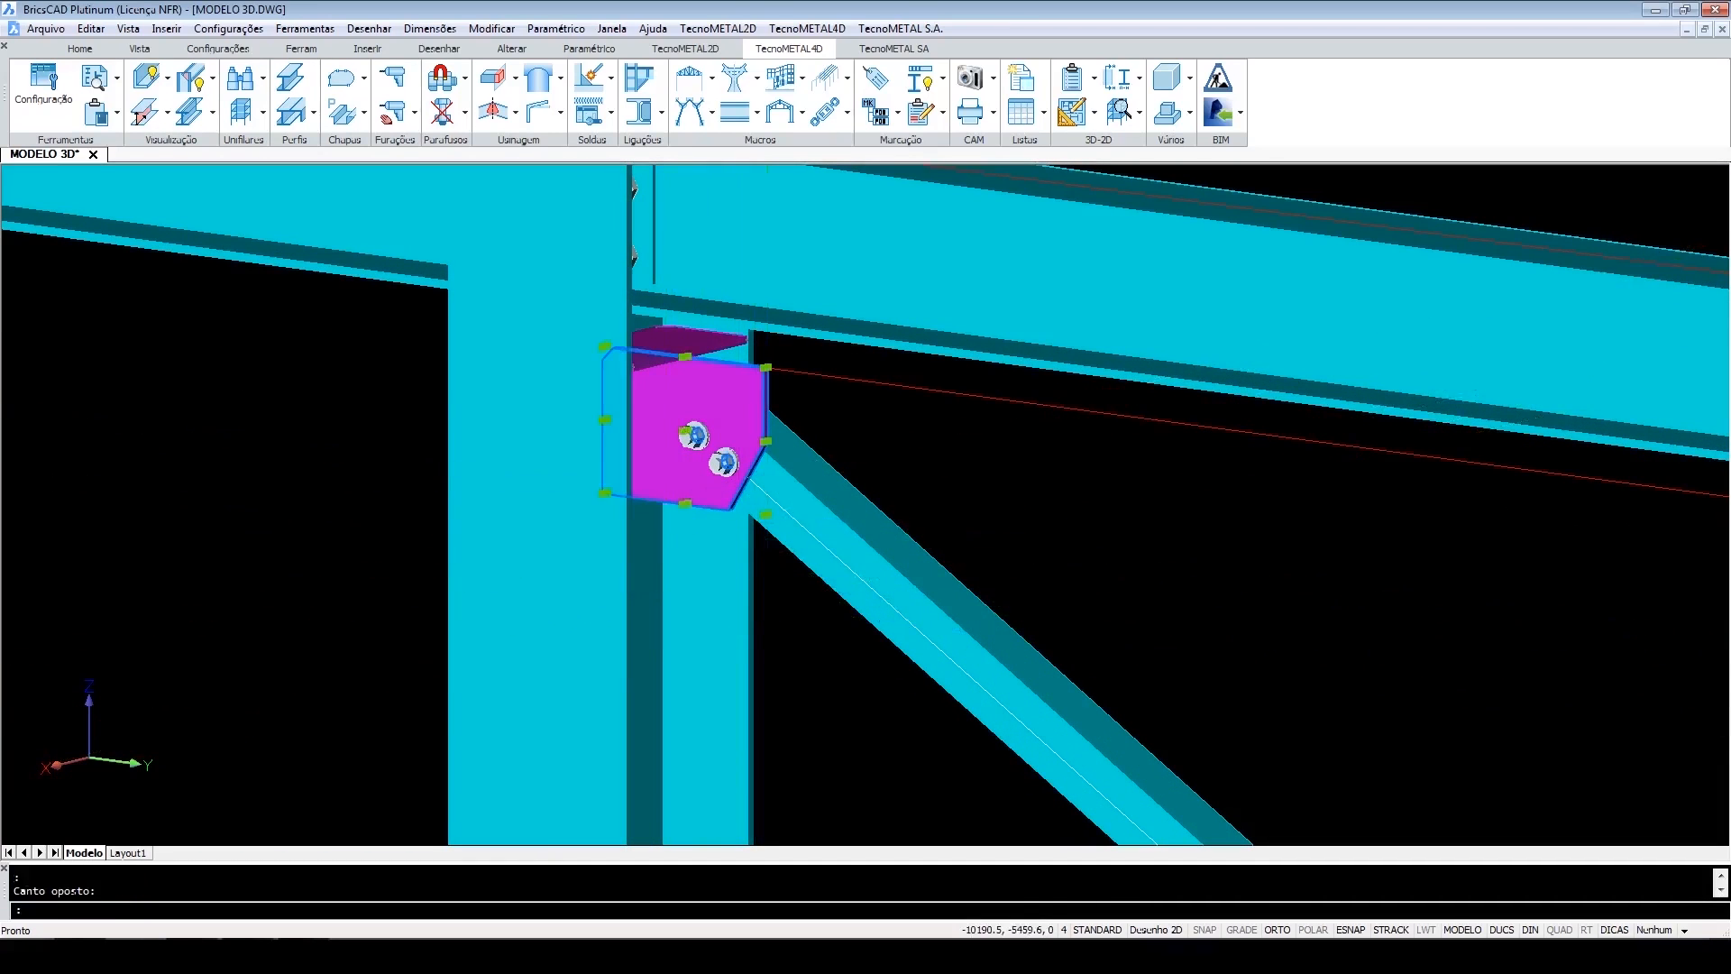
{"action": "key", "text": "Escape"}
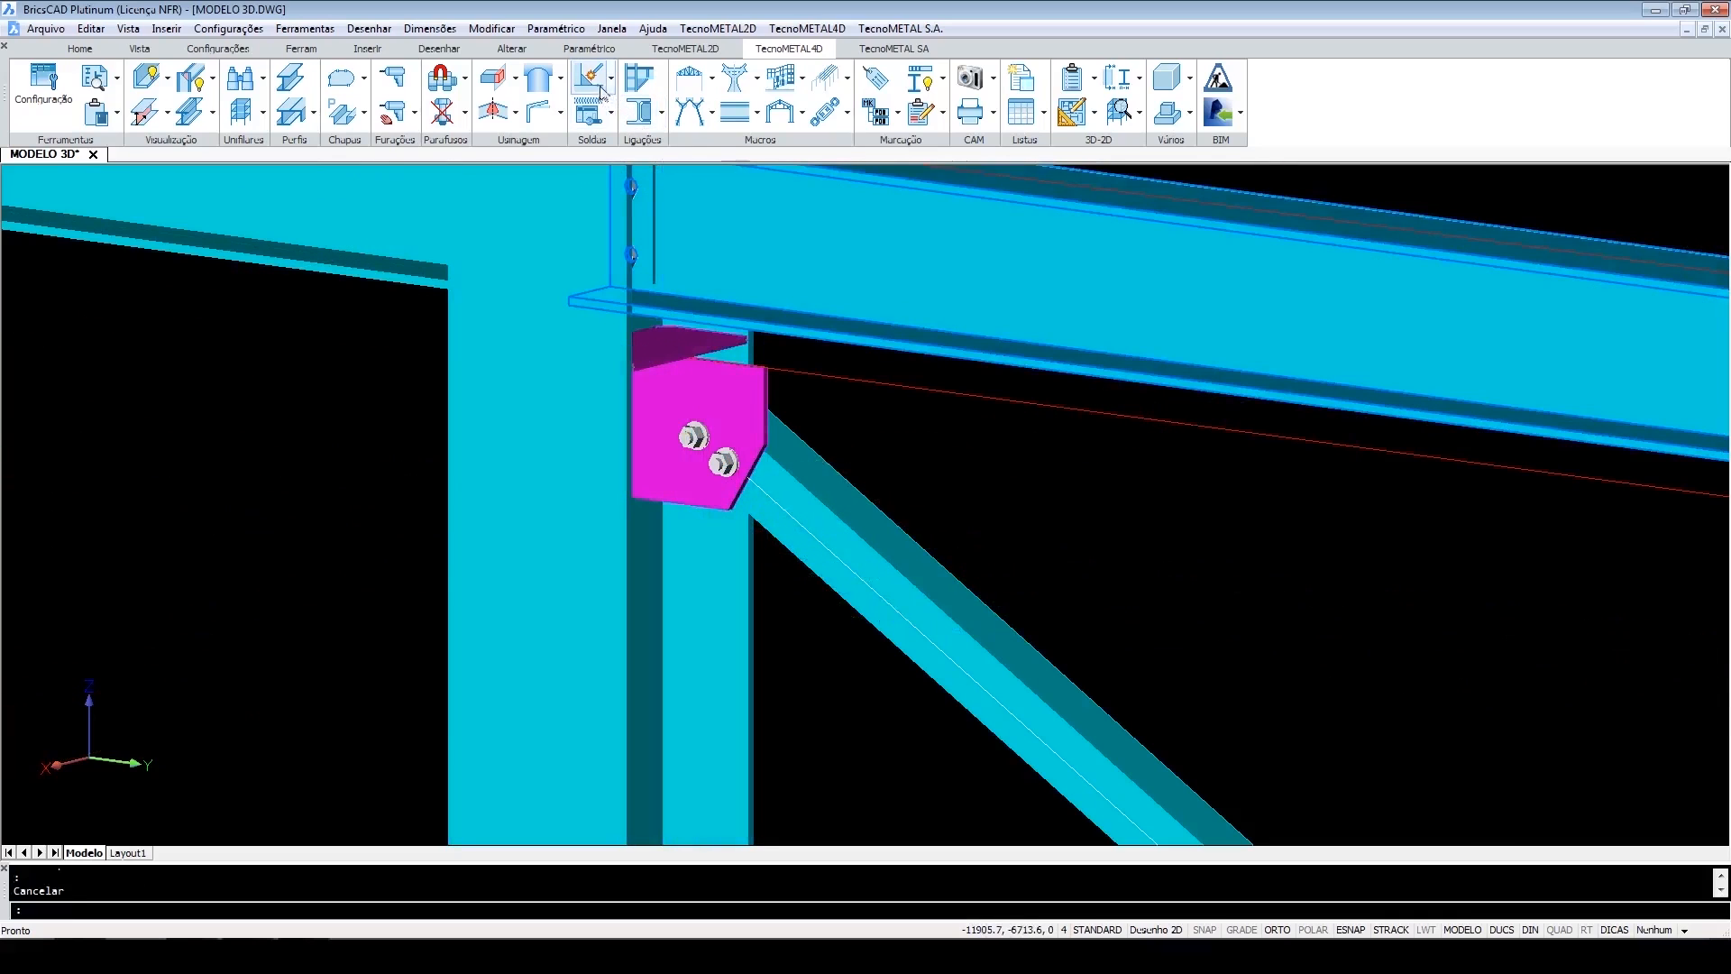
Weld the upper bracing gusset plate to the left column, picking the column as main piece and the plate as attached entity.
{"action": "left_click", "coordinate": [592, 79]}
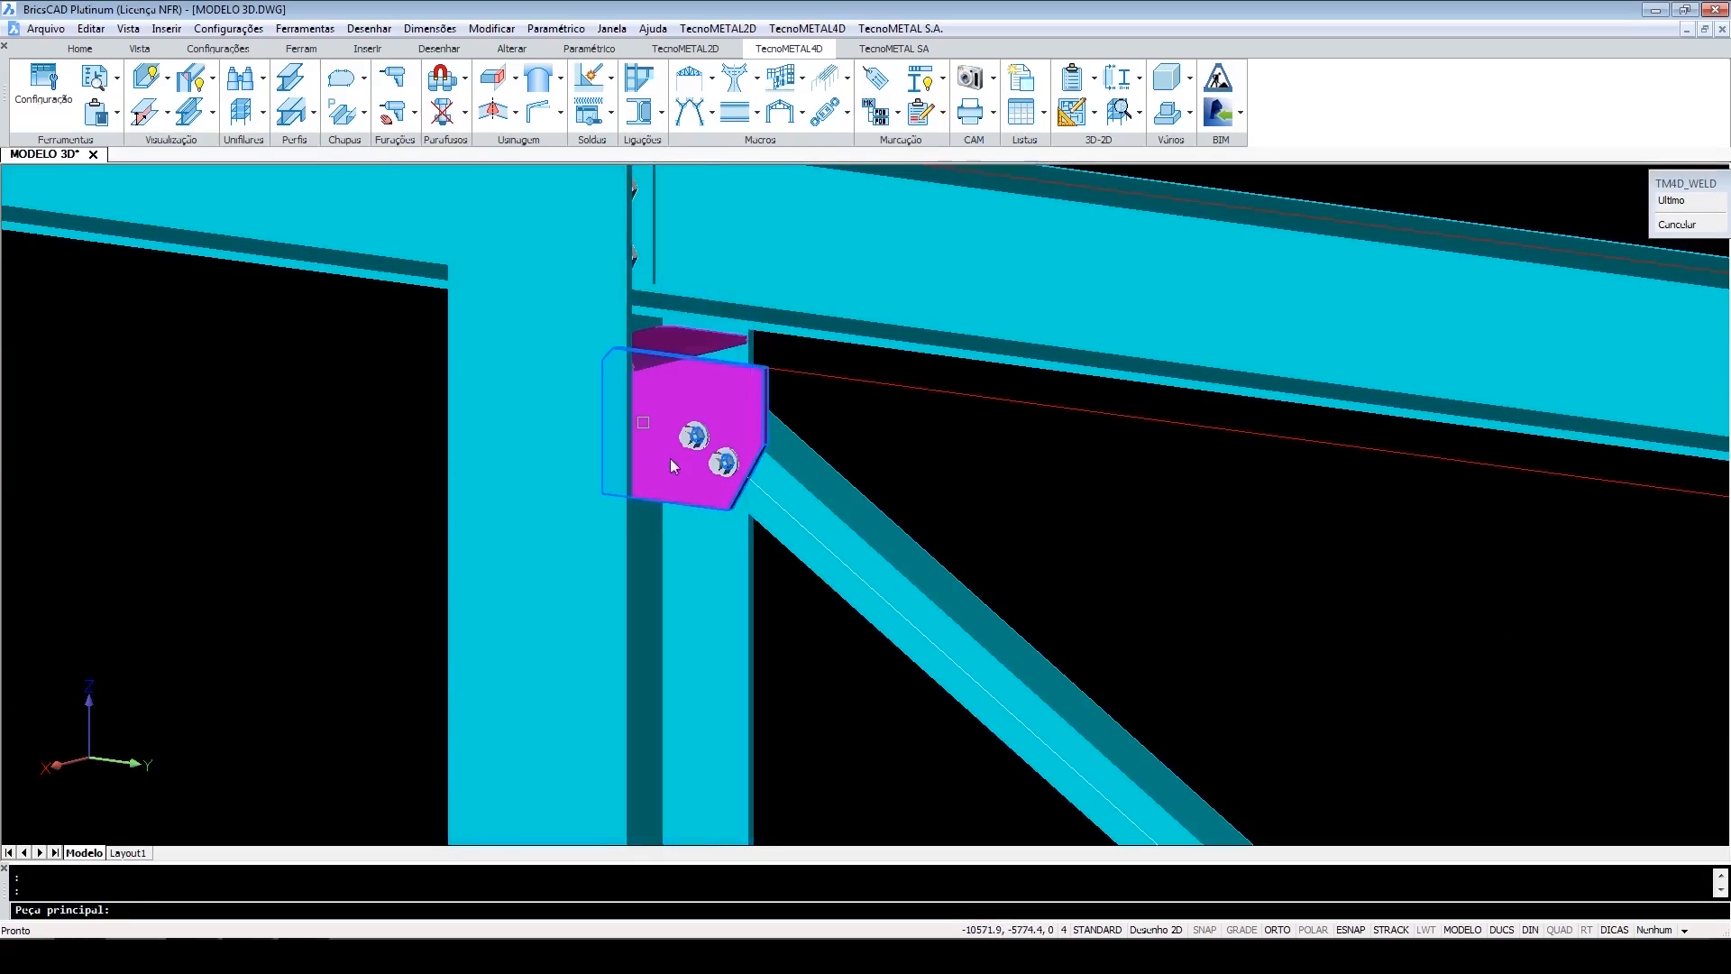
{"action": "left_click", "coordinate": [667, 512]}
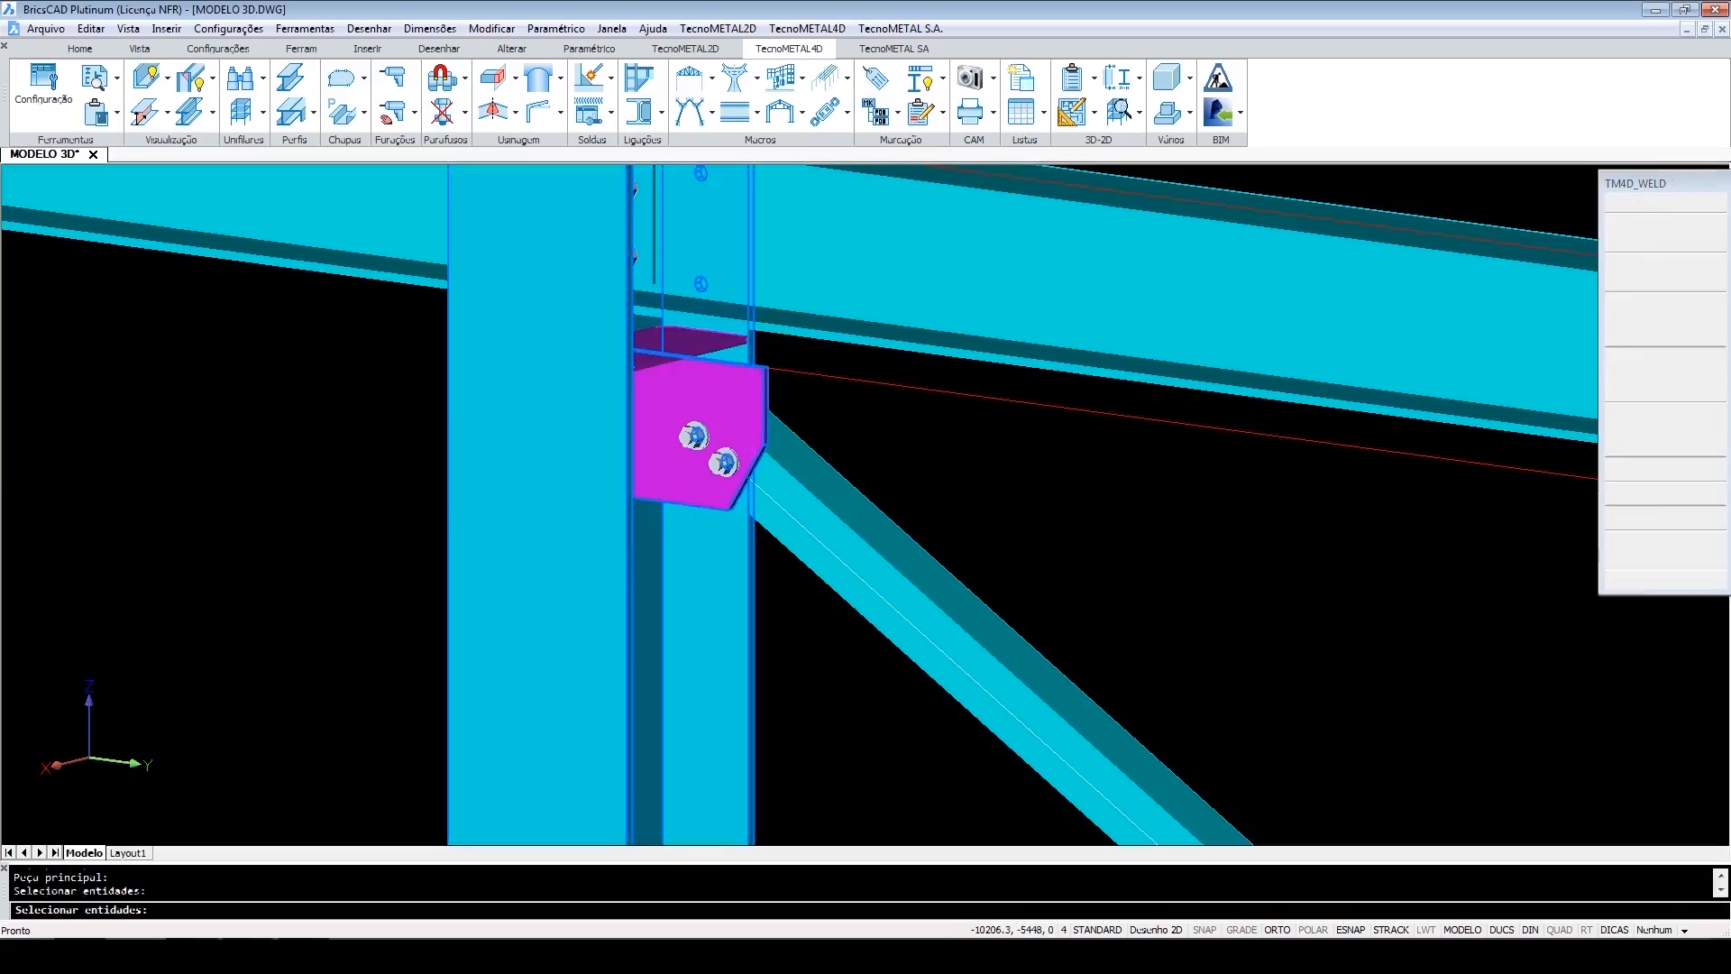
{"action": "left_click", "coordinate": [690, 352]}
{"action": "key", "text": "Return"}
{"action": "left_click", "coordinate": [683, 499]}
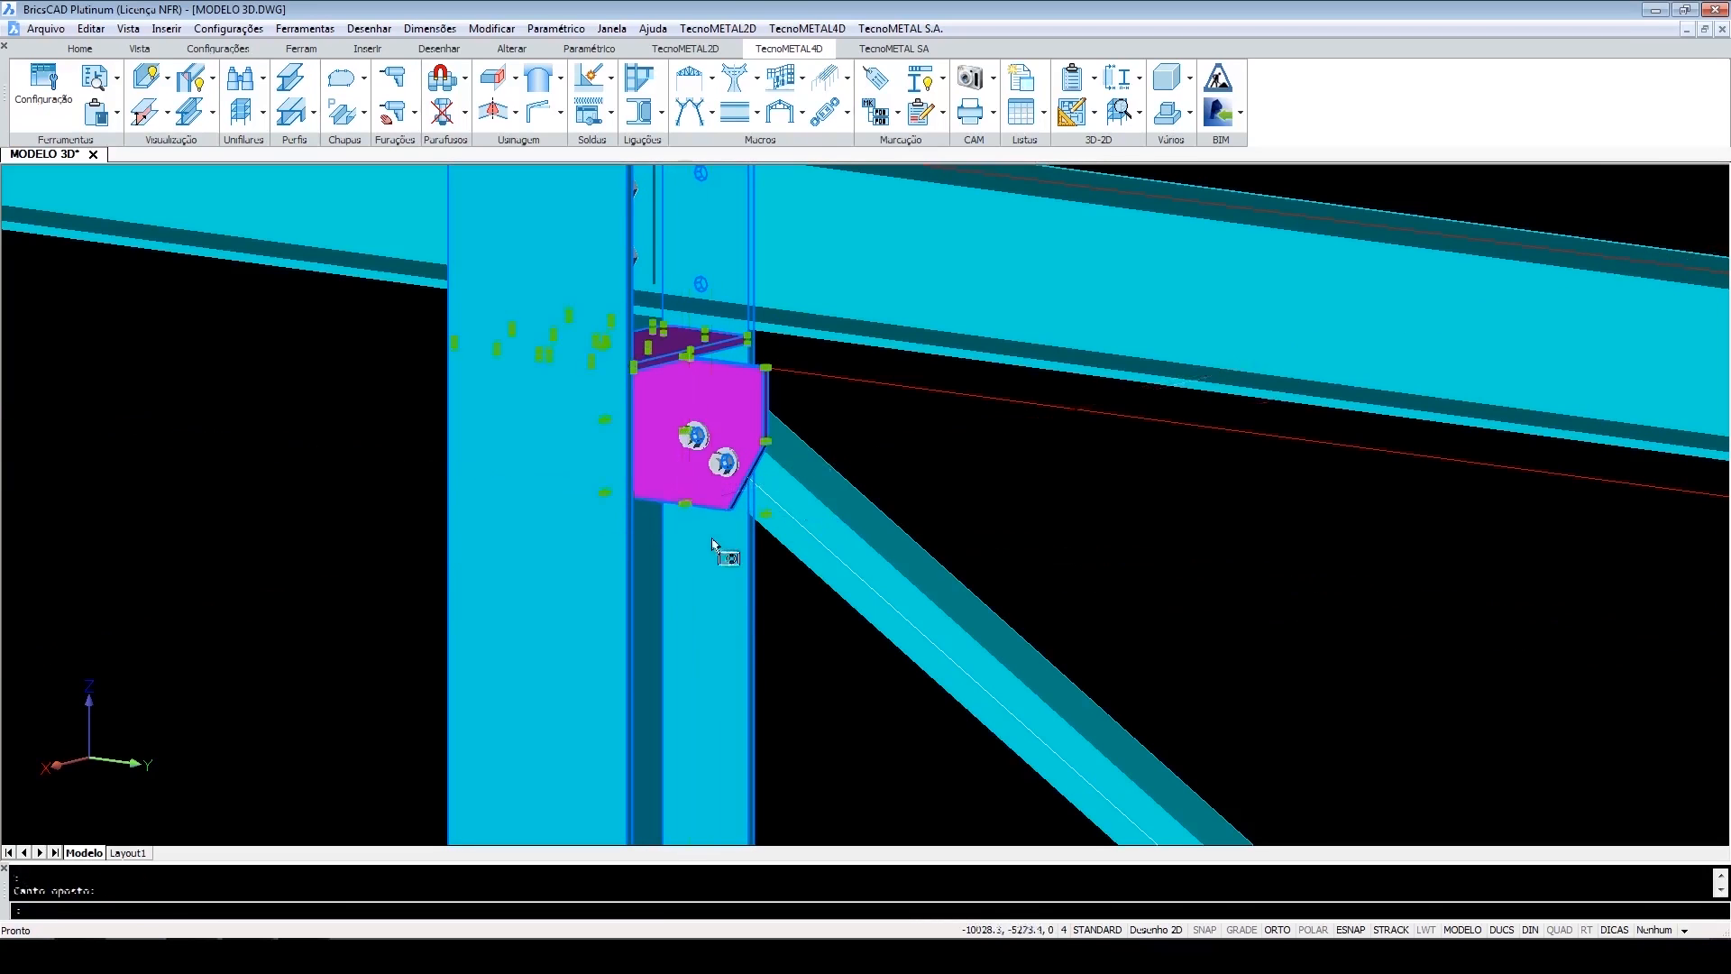
{"action": "key", "text": "Escape"}
{"action": "key", "text": "Escape"}
Weld the bracing gusset plate at the column base, picking the column as main piece and the gusset as attached entity.
{"action": "scroll", "coordinate": [775, 577], "scroll_direction": "down", "scroll_amount": 10}
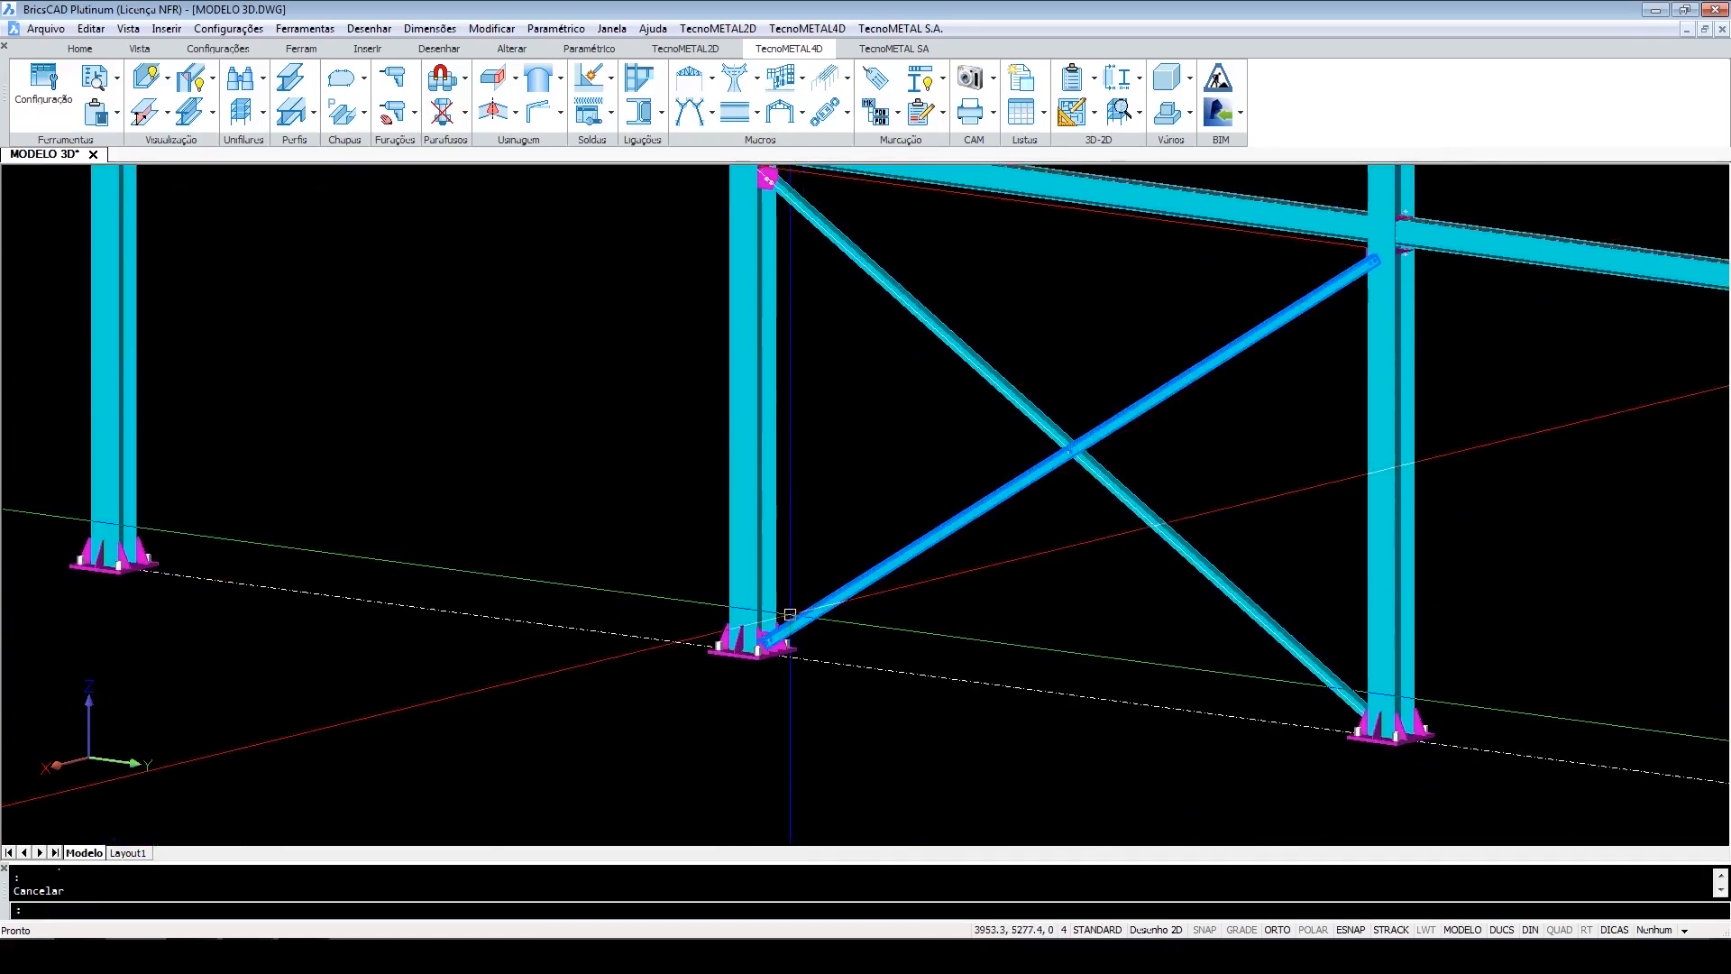
{"action": "scroll", "coordinate": [789, 614], "scroll_direction": "up", "scroll_amount": 8}
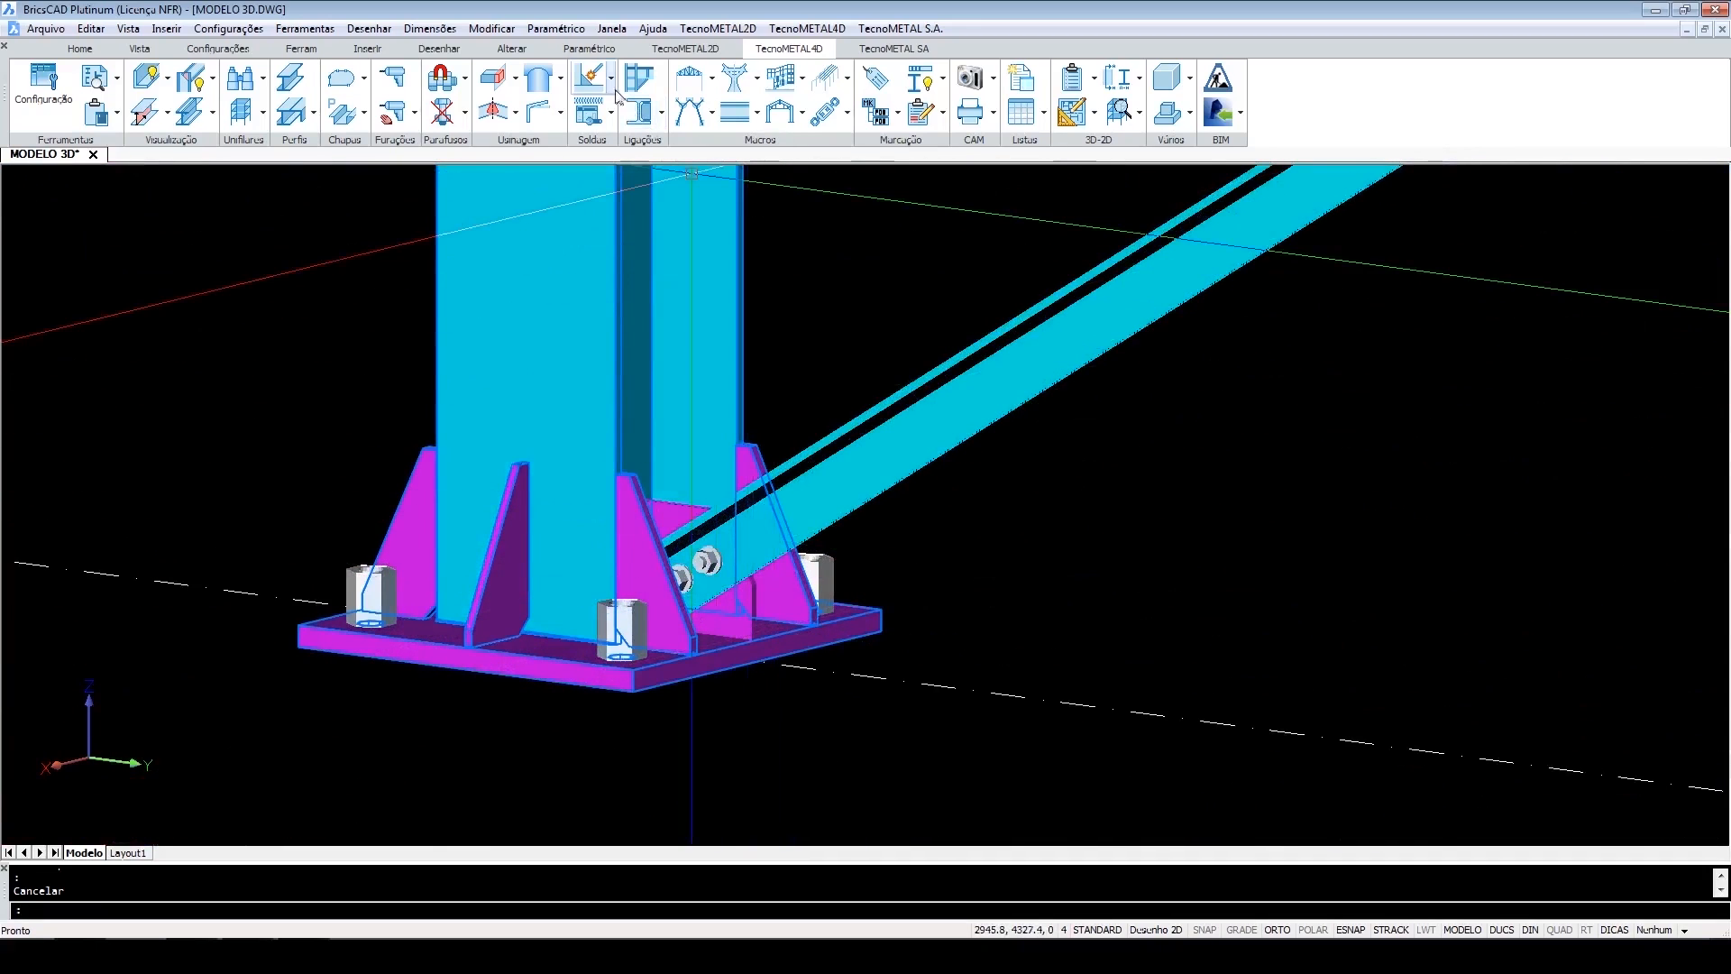
{"action": "left_click", "coordinate": [592, 82]}
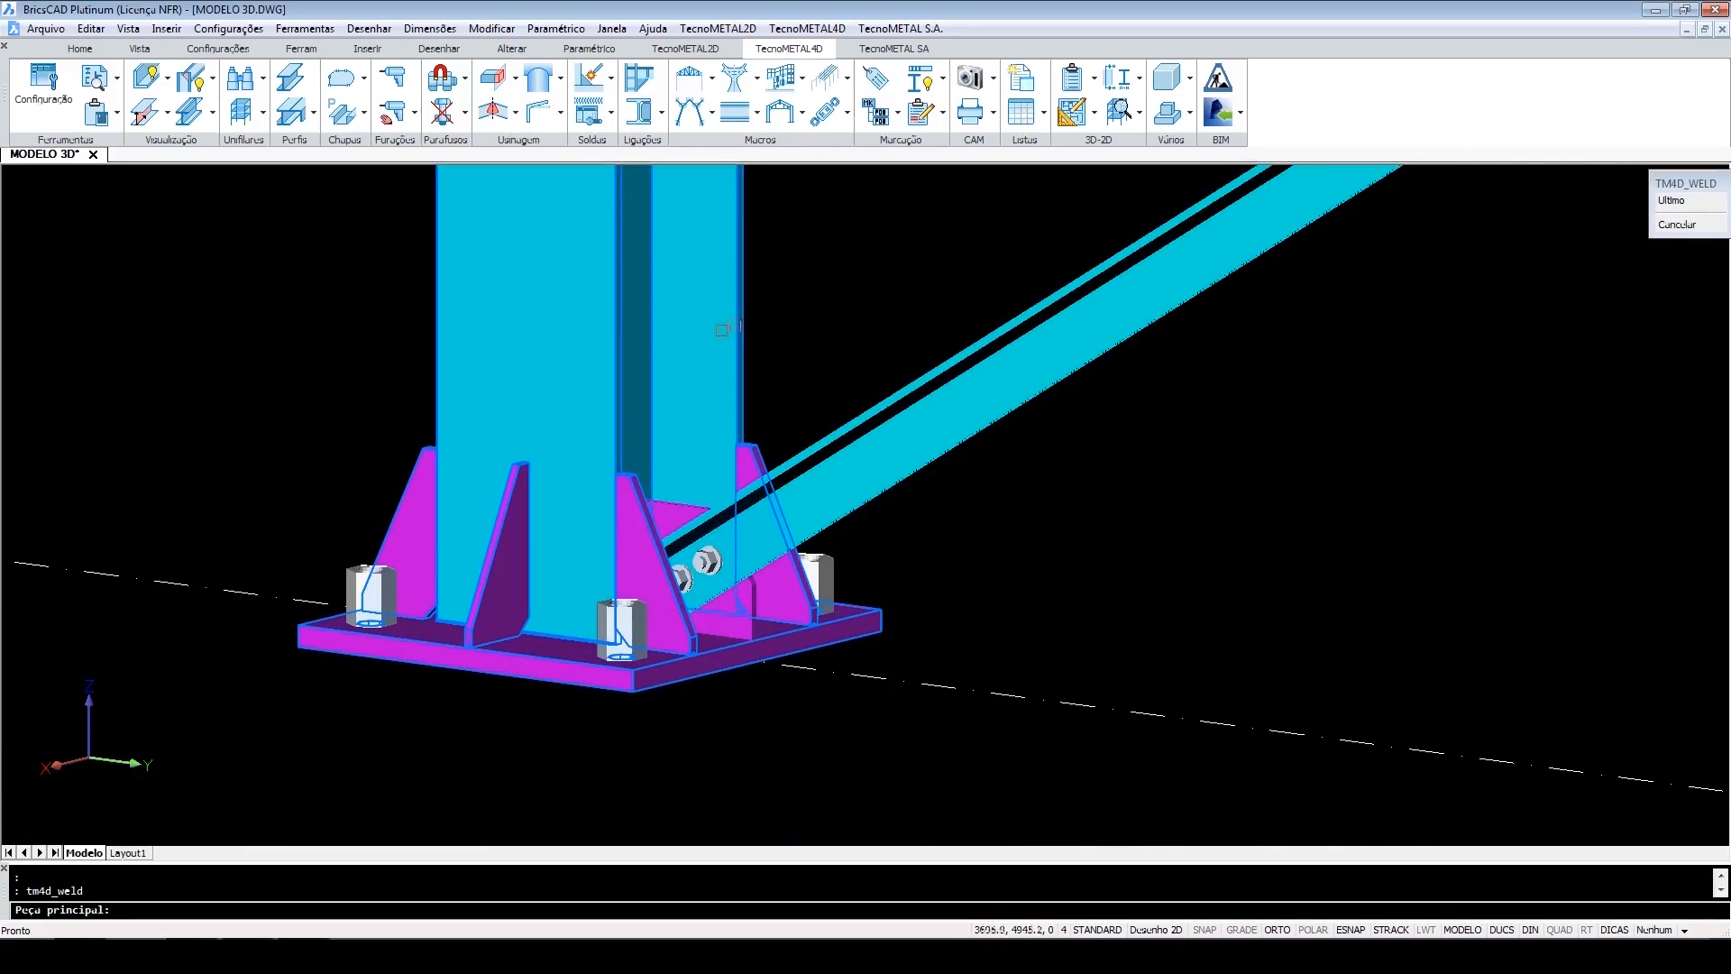
{"action": "left_click", "coordinate": [721, 330]}
{"action": "left_click", "coordinate": [675, 504]}
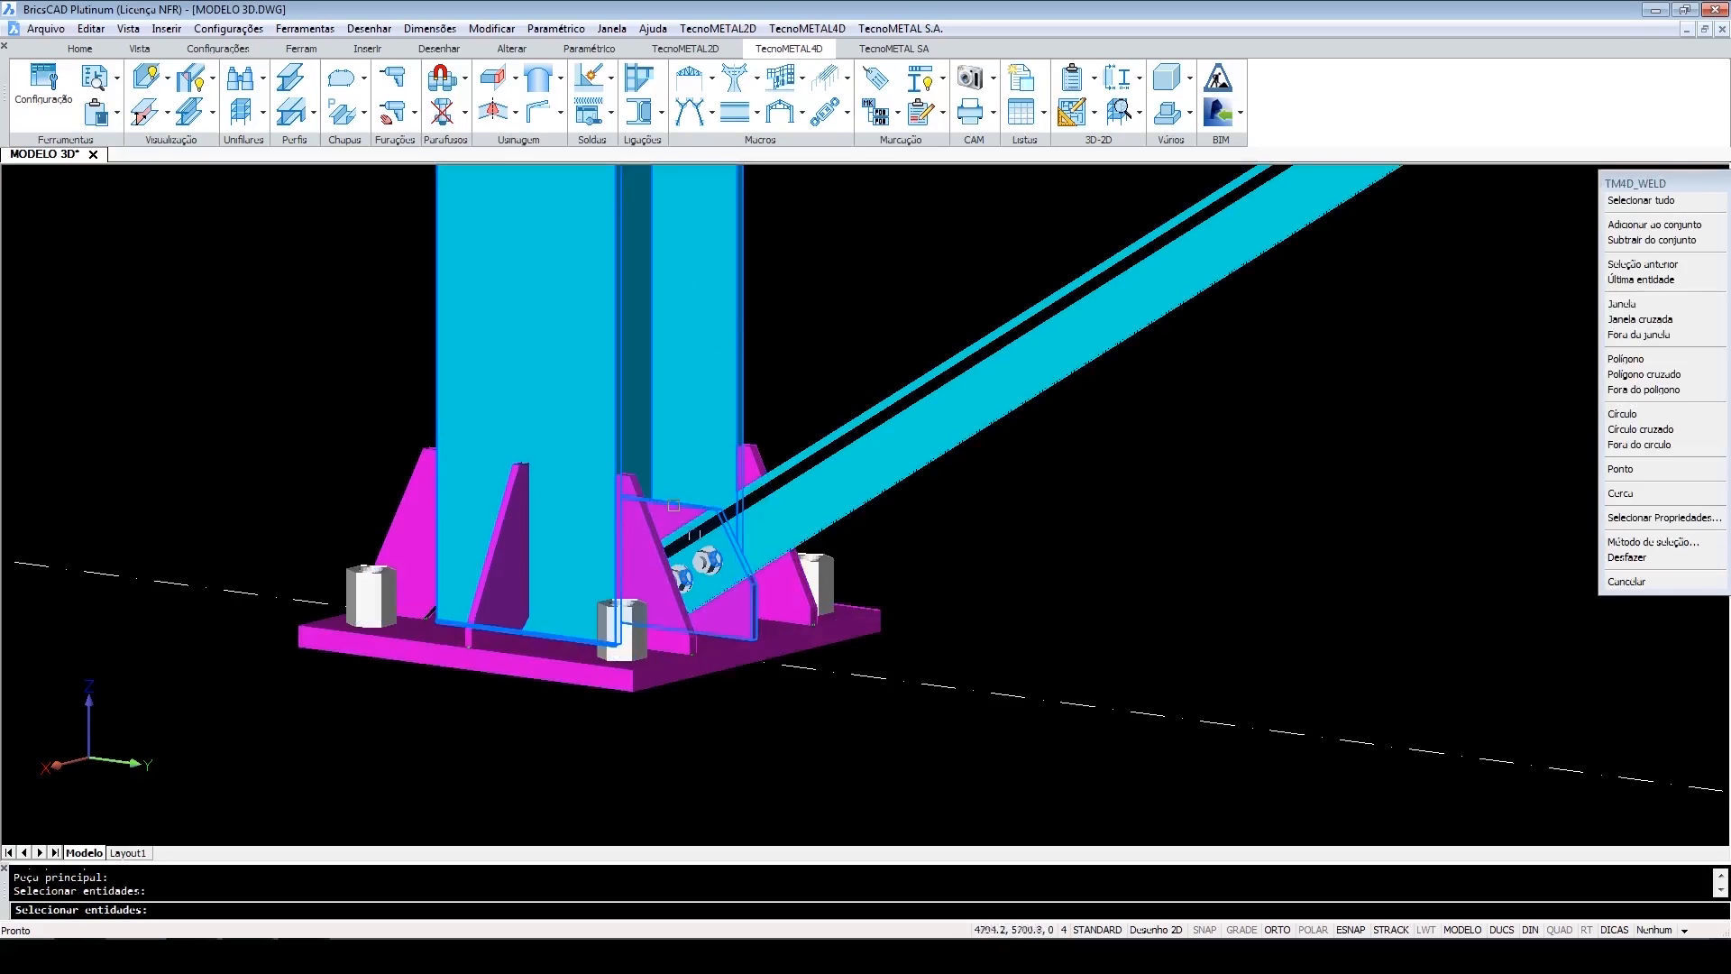
{"action": "key", "text": "Return"}
{"action": "left_click", "coordinate": [733, 354]}
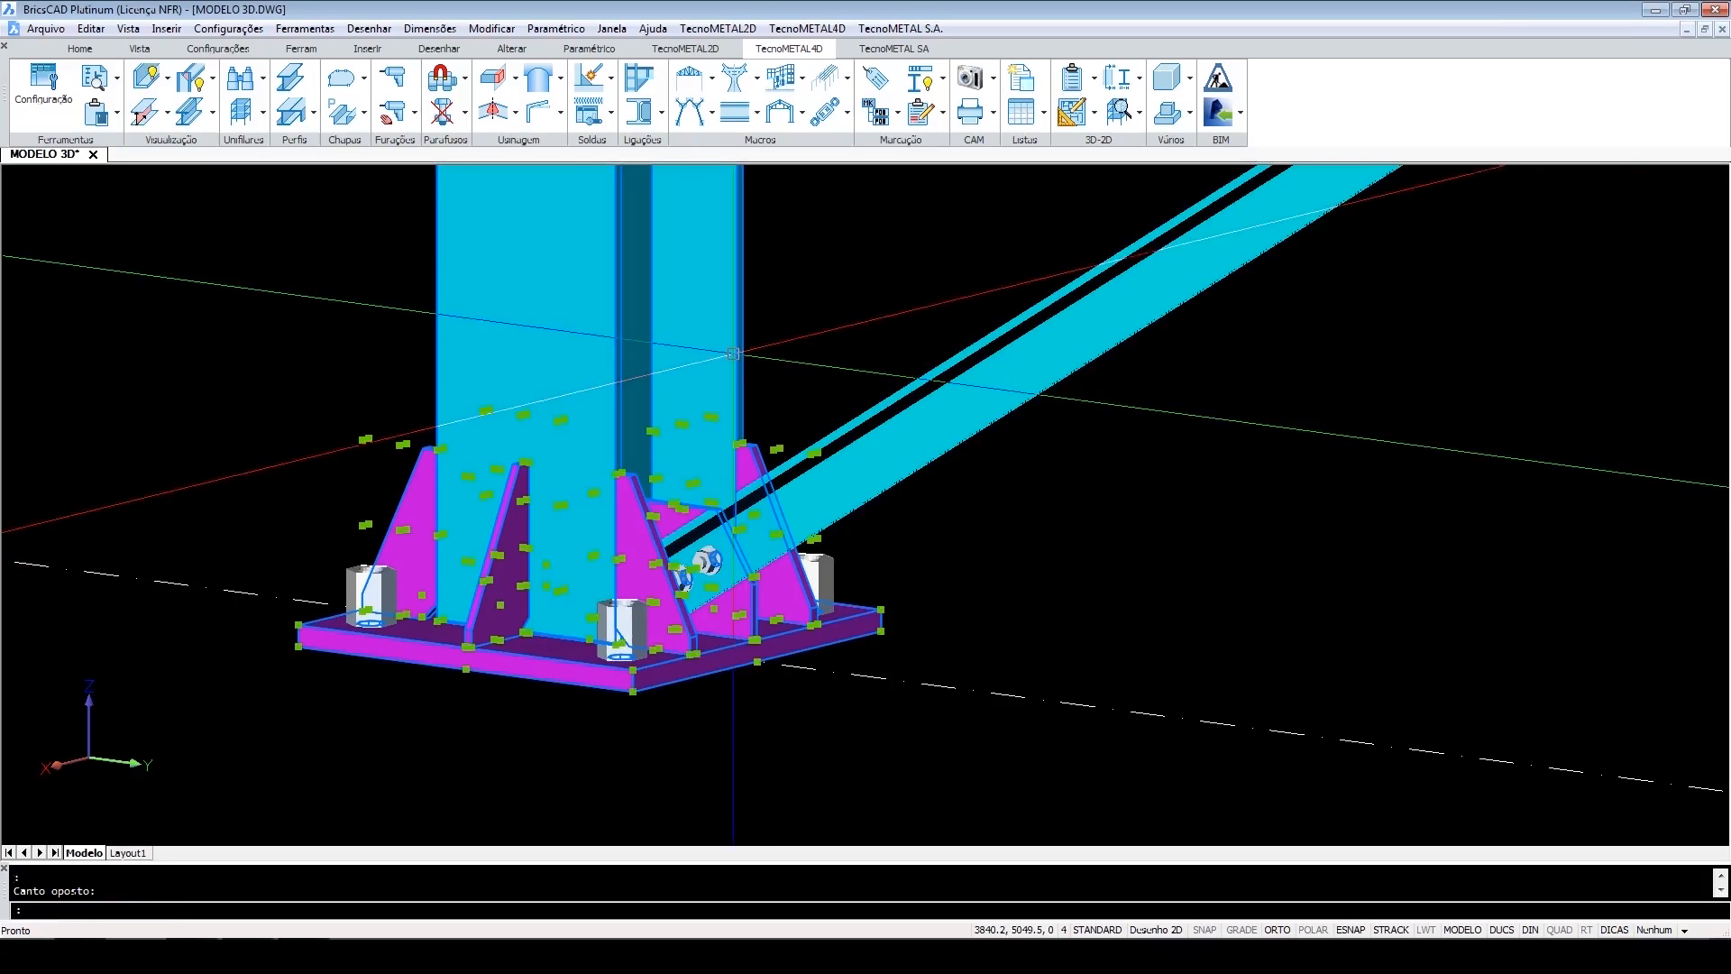
{"action": "scroll", "coordinate": [819, 642], "scroll_direction": "down", "scroll_amount": 3}
{"action": "key", "text": "Escape"}
{"action": "scroll", "coordinate": [924, 625], "scroll_direction": "down", "scroll_amount": 4}
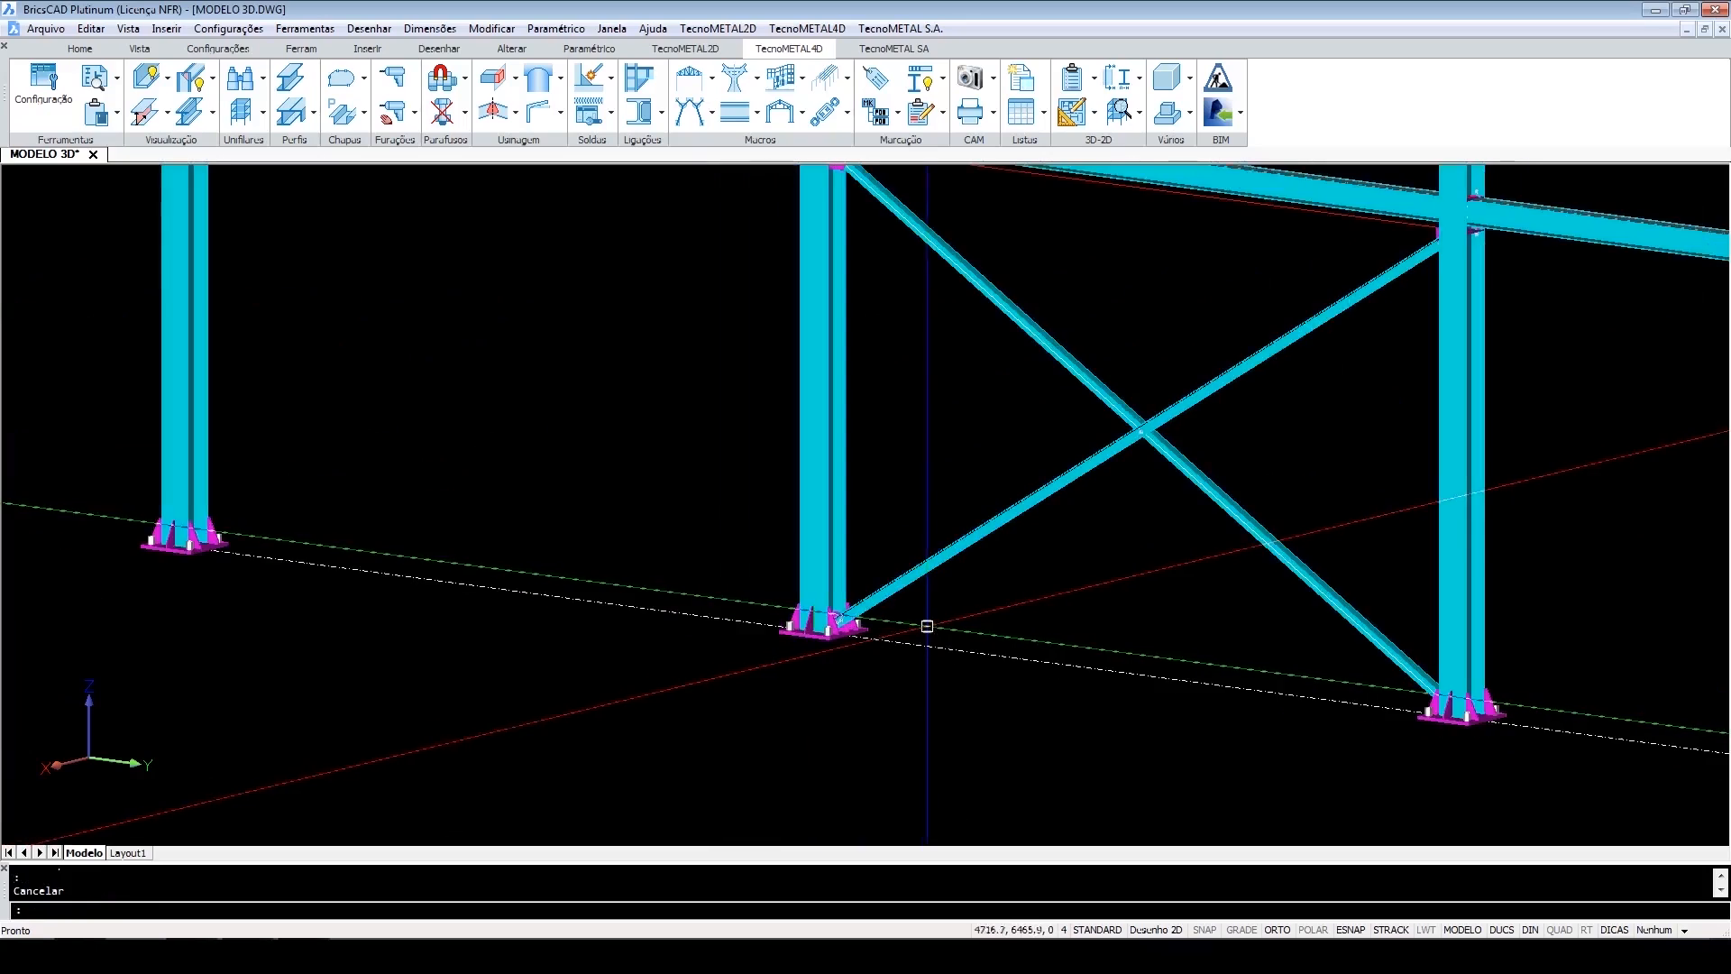
Zoom out and orbit to review the whole braced frame with its X-bracing.
{"action": "middle_click_drag", "start_coordinate": [961, 603], "coordinate": [1334, 563], "text": "shift"}
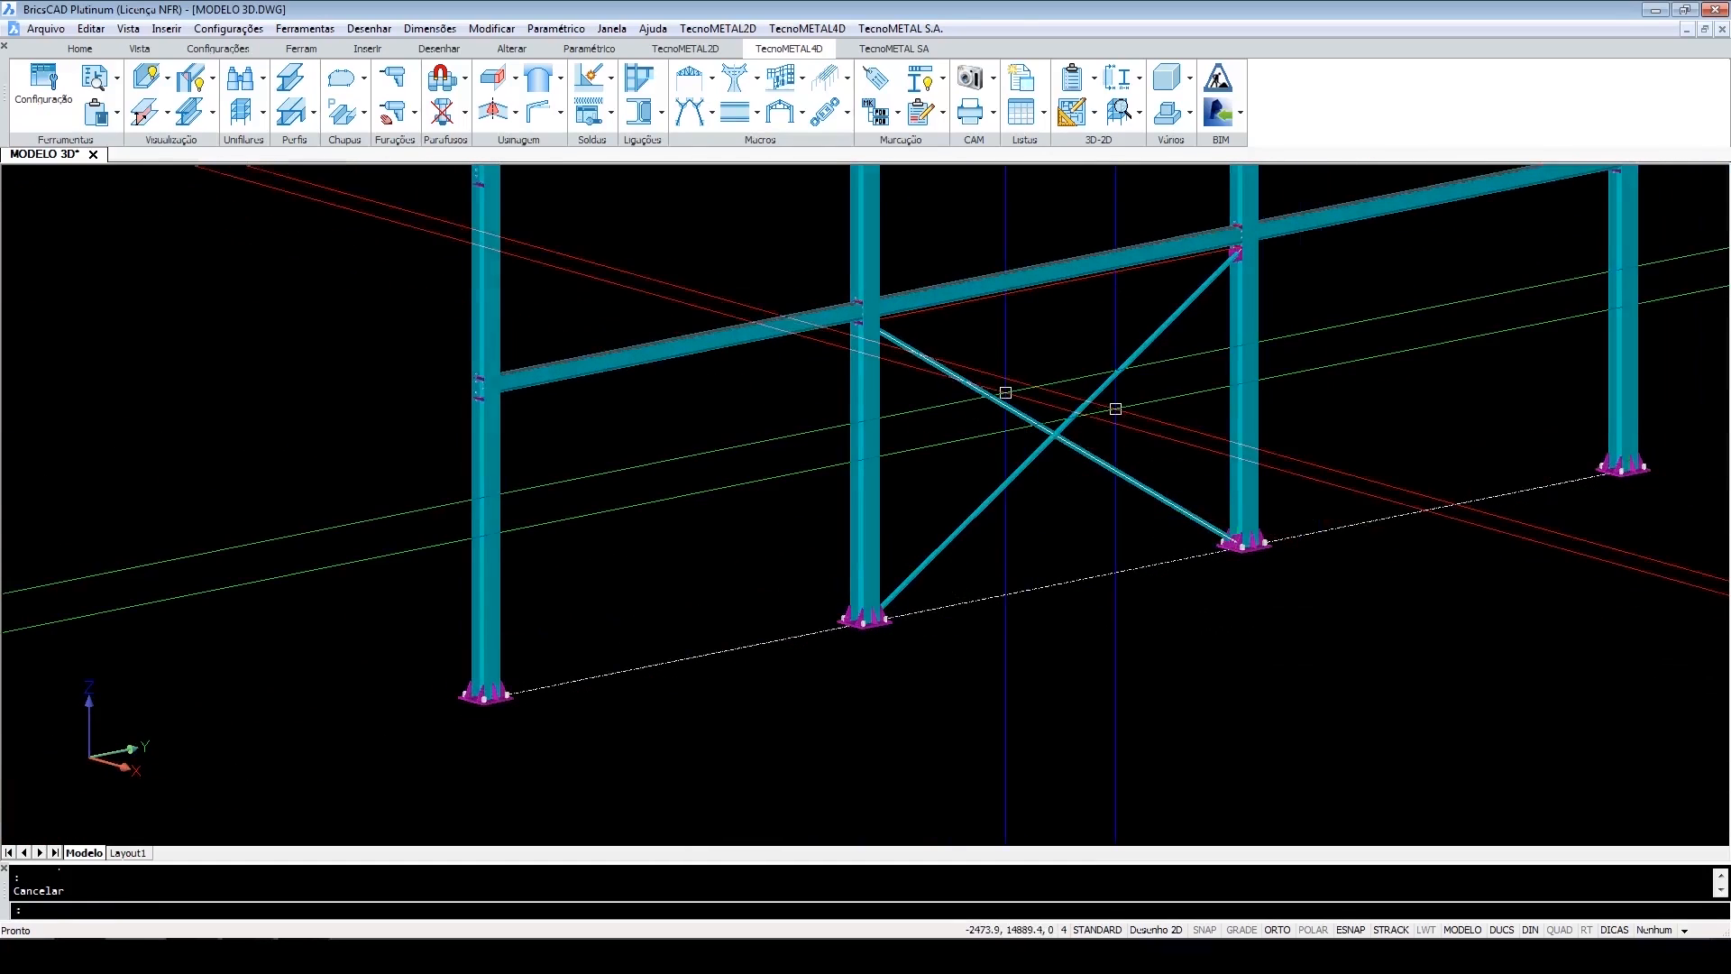
{"action": "scroll", "coordinate": [1046, 604], "scroll_direction": "down", "scroll_amount": 3}
{"action": "middle_click_drag", "start_coordinate": [1066, 611], "coordinate": [1101, 657]}
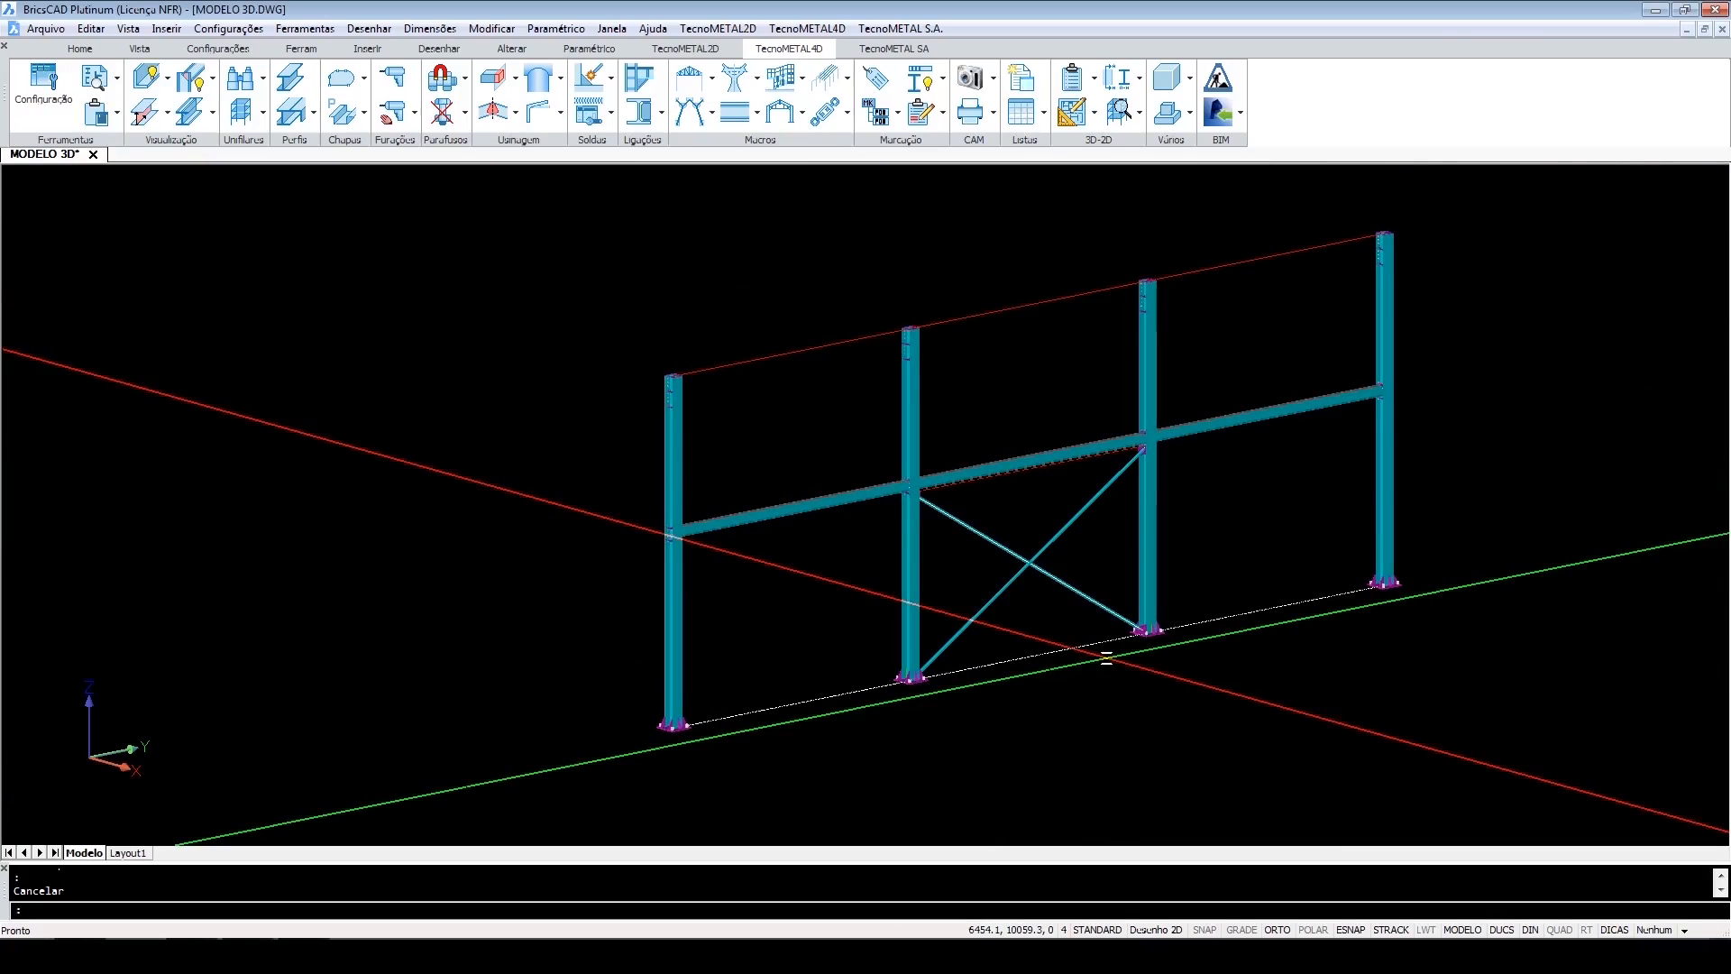
{"action": "scroll", "coordinate": [1100, 657], "scroll_direction": "up", "scroll_amount": 3}
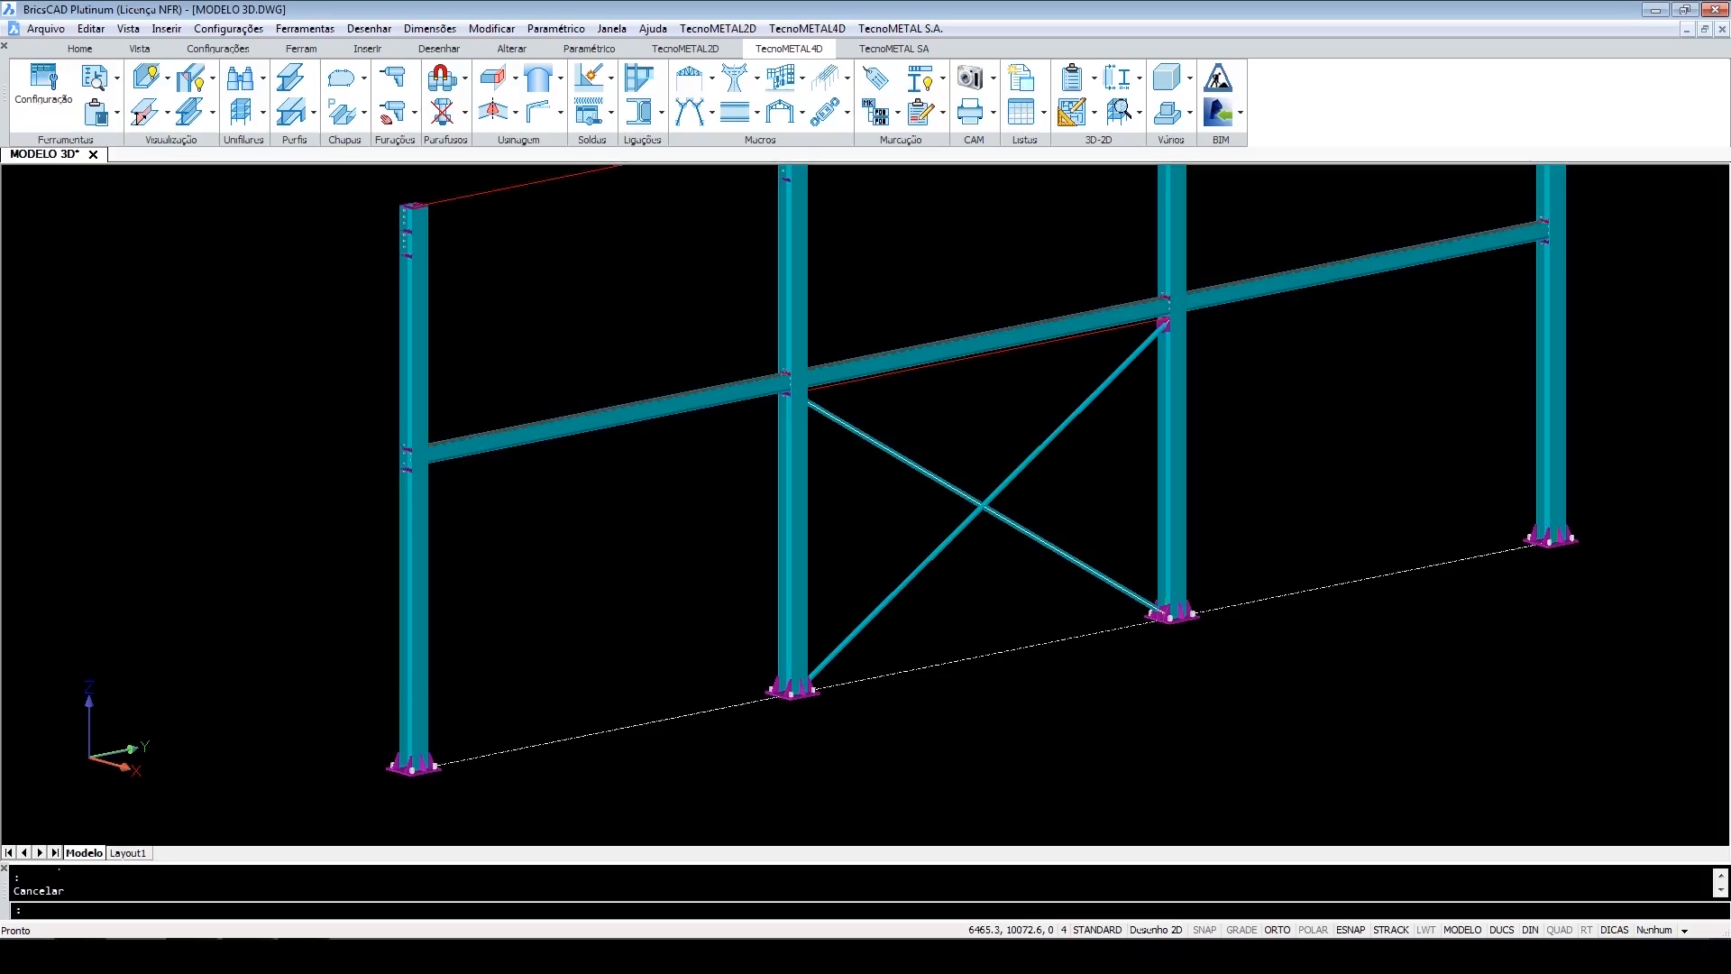
{"action": "scroll", "coordinate": [1027, 563], "scroll_direction": "down", "scroll_amount": 3}
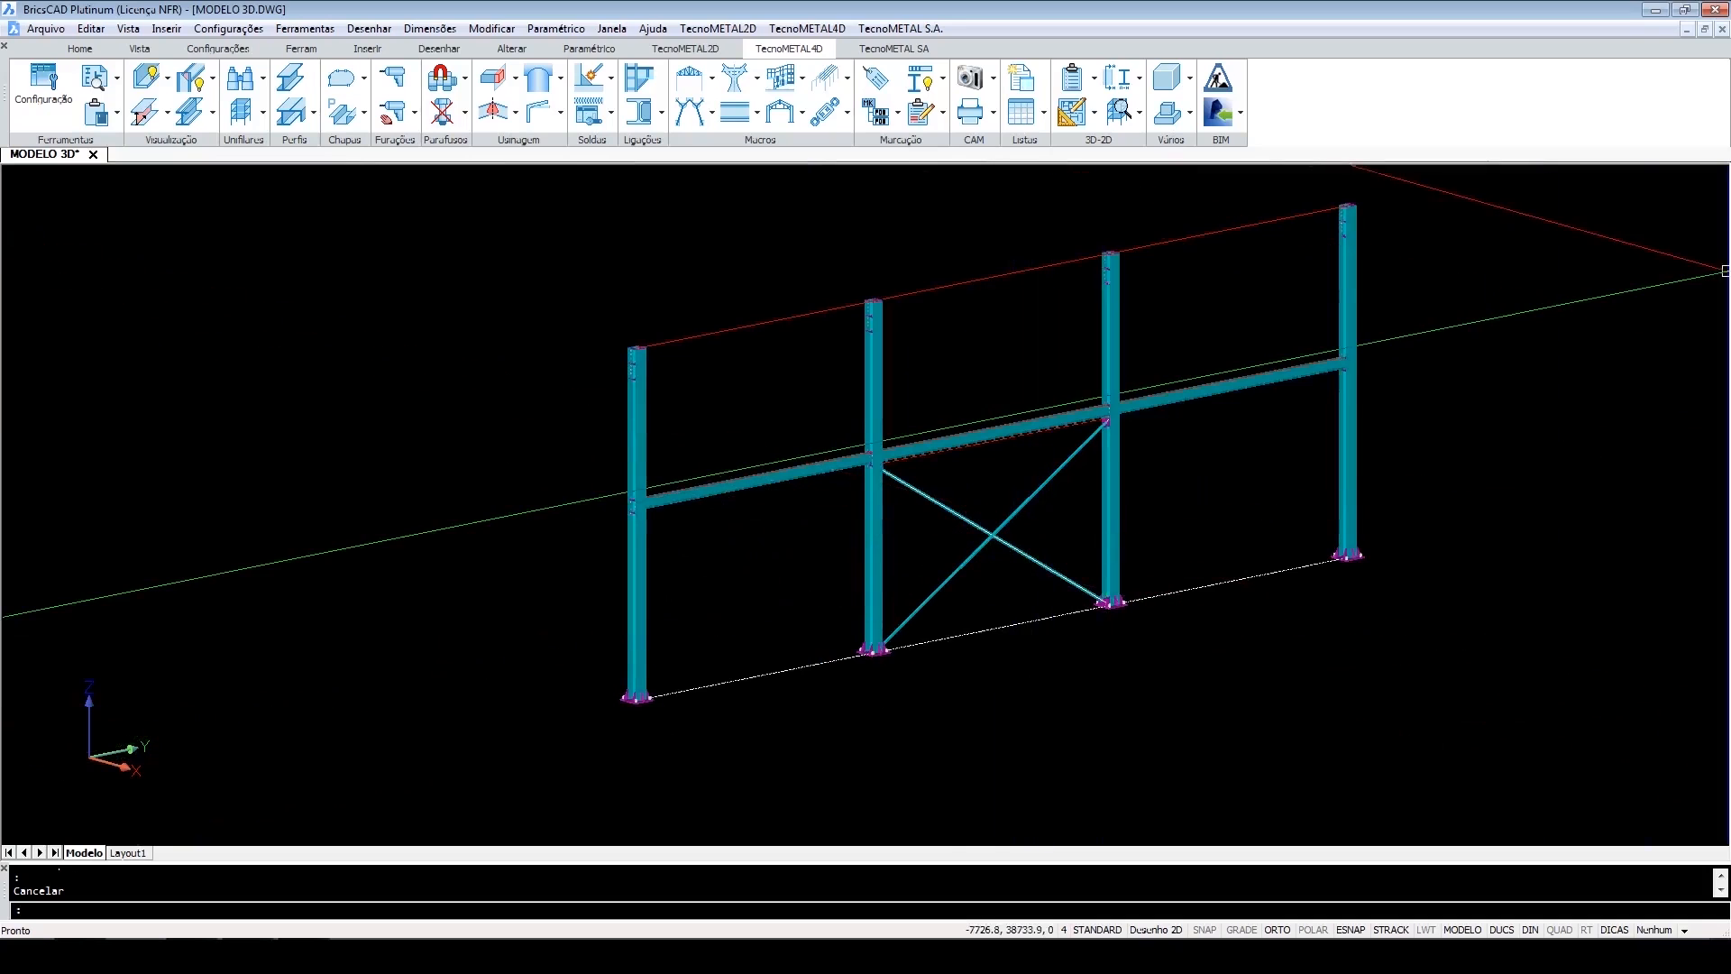
{"action": "left_click", "coordinate": [1717, 224]}
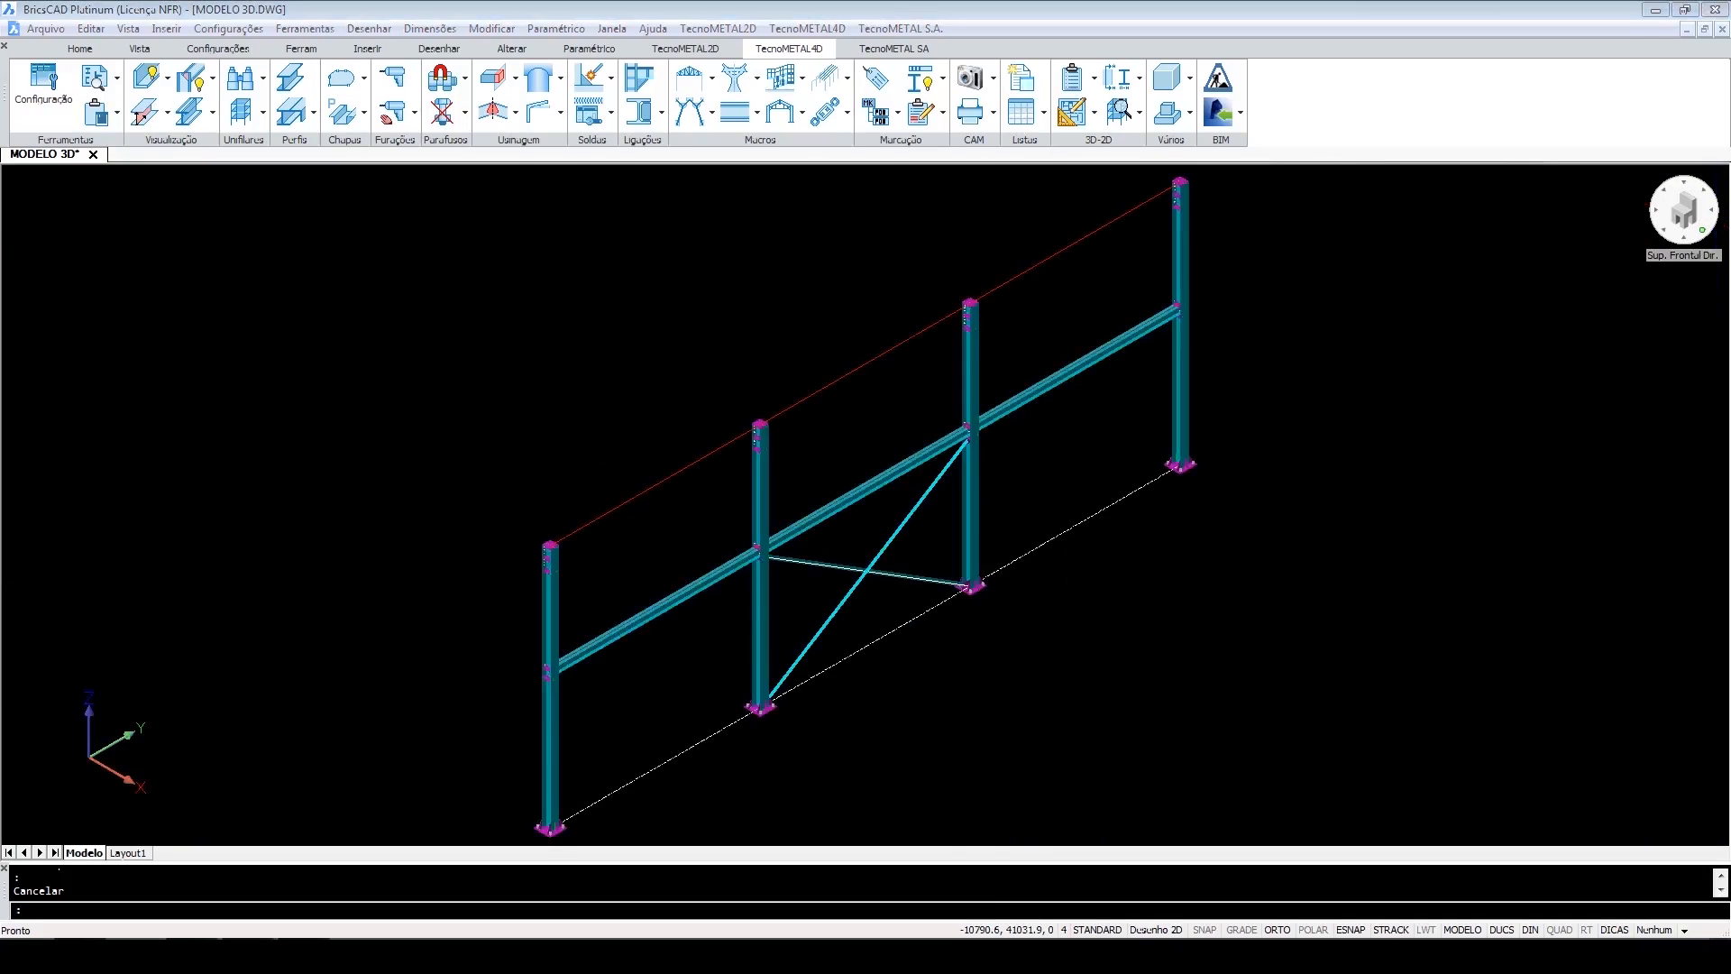
{"action": "middle_click_drag", "start_coordinate": [892, 634], "coordinate": [892, 605]}
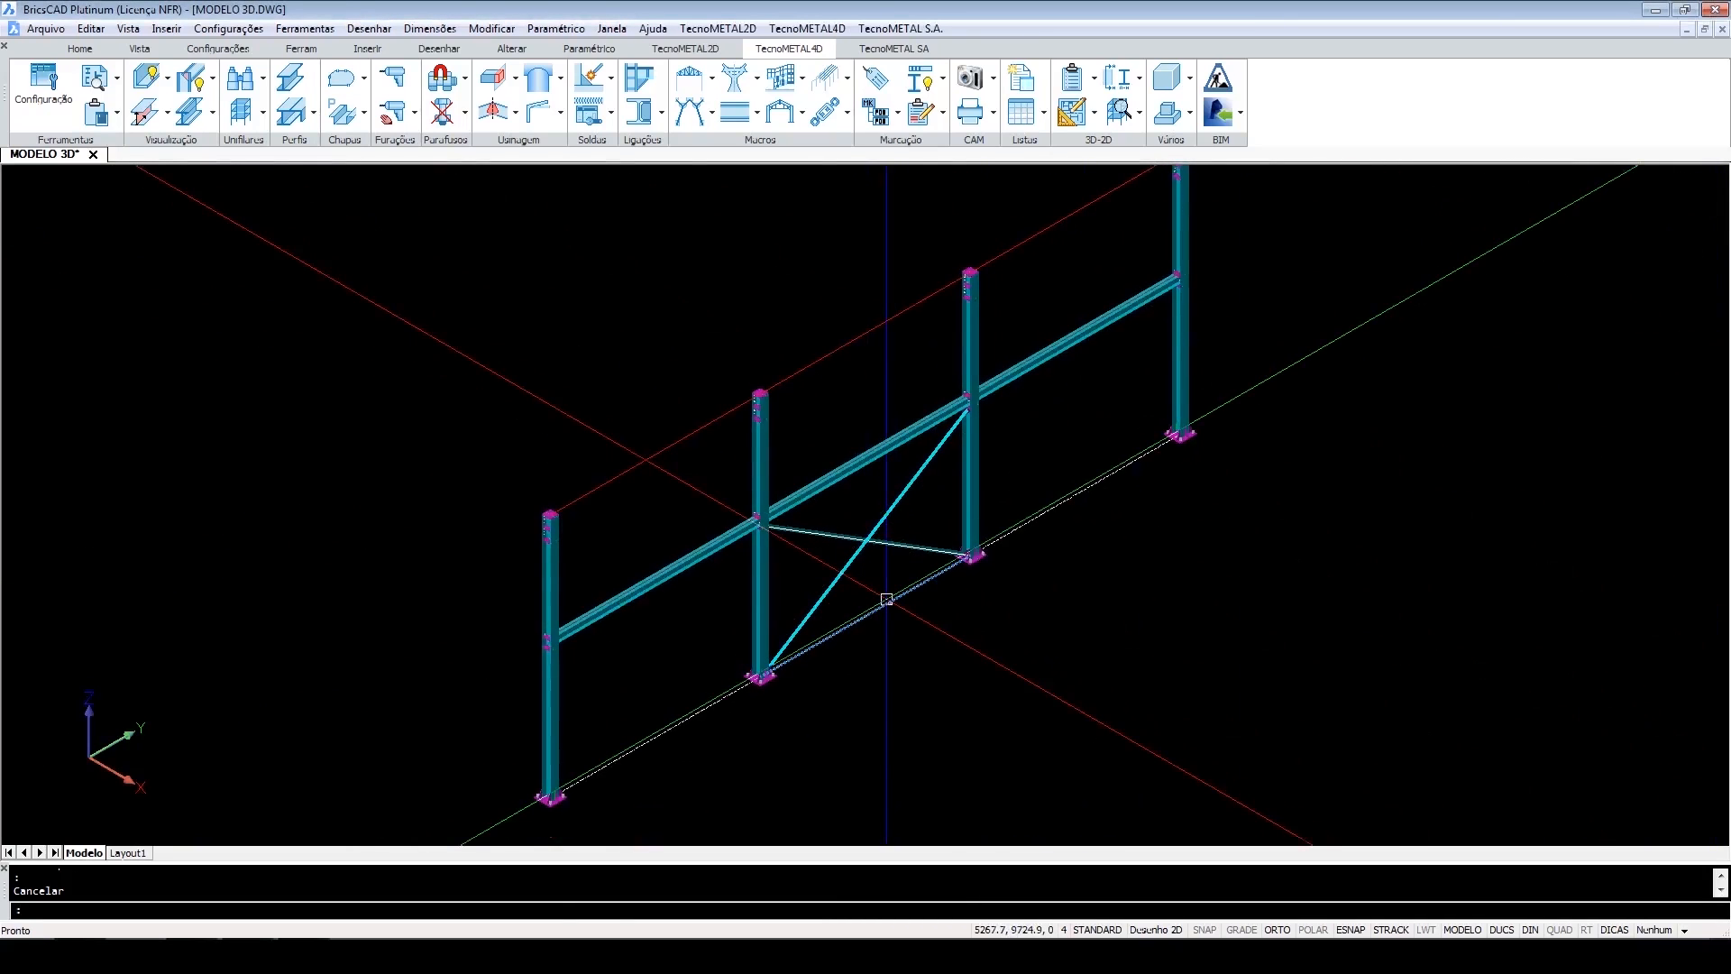